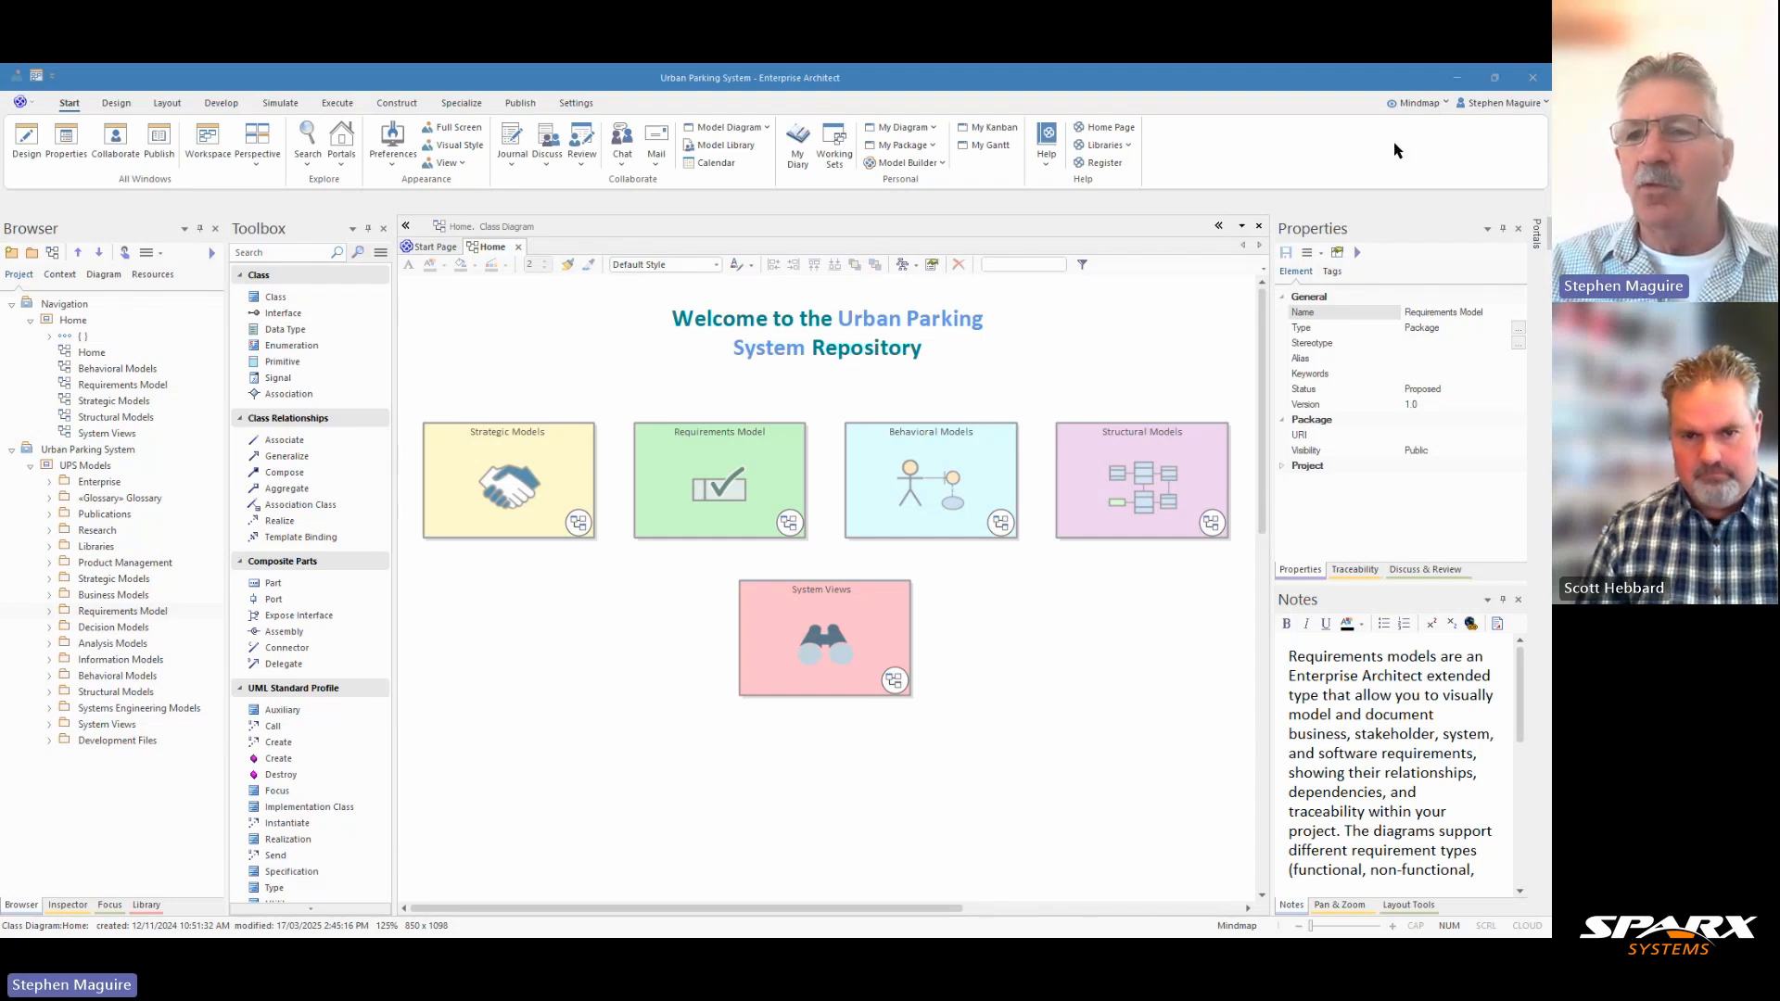
# Switch the modeling perspective to SysML from the Systems Engineering group.
pyautogui.click(1446, 104)
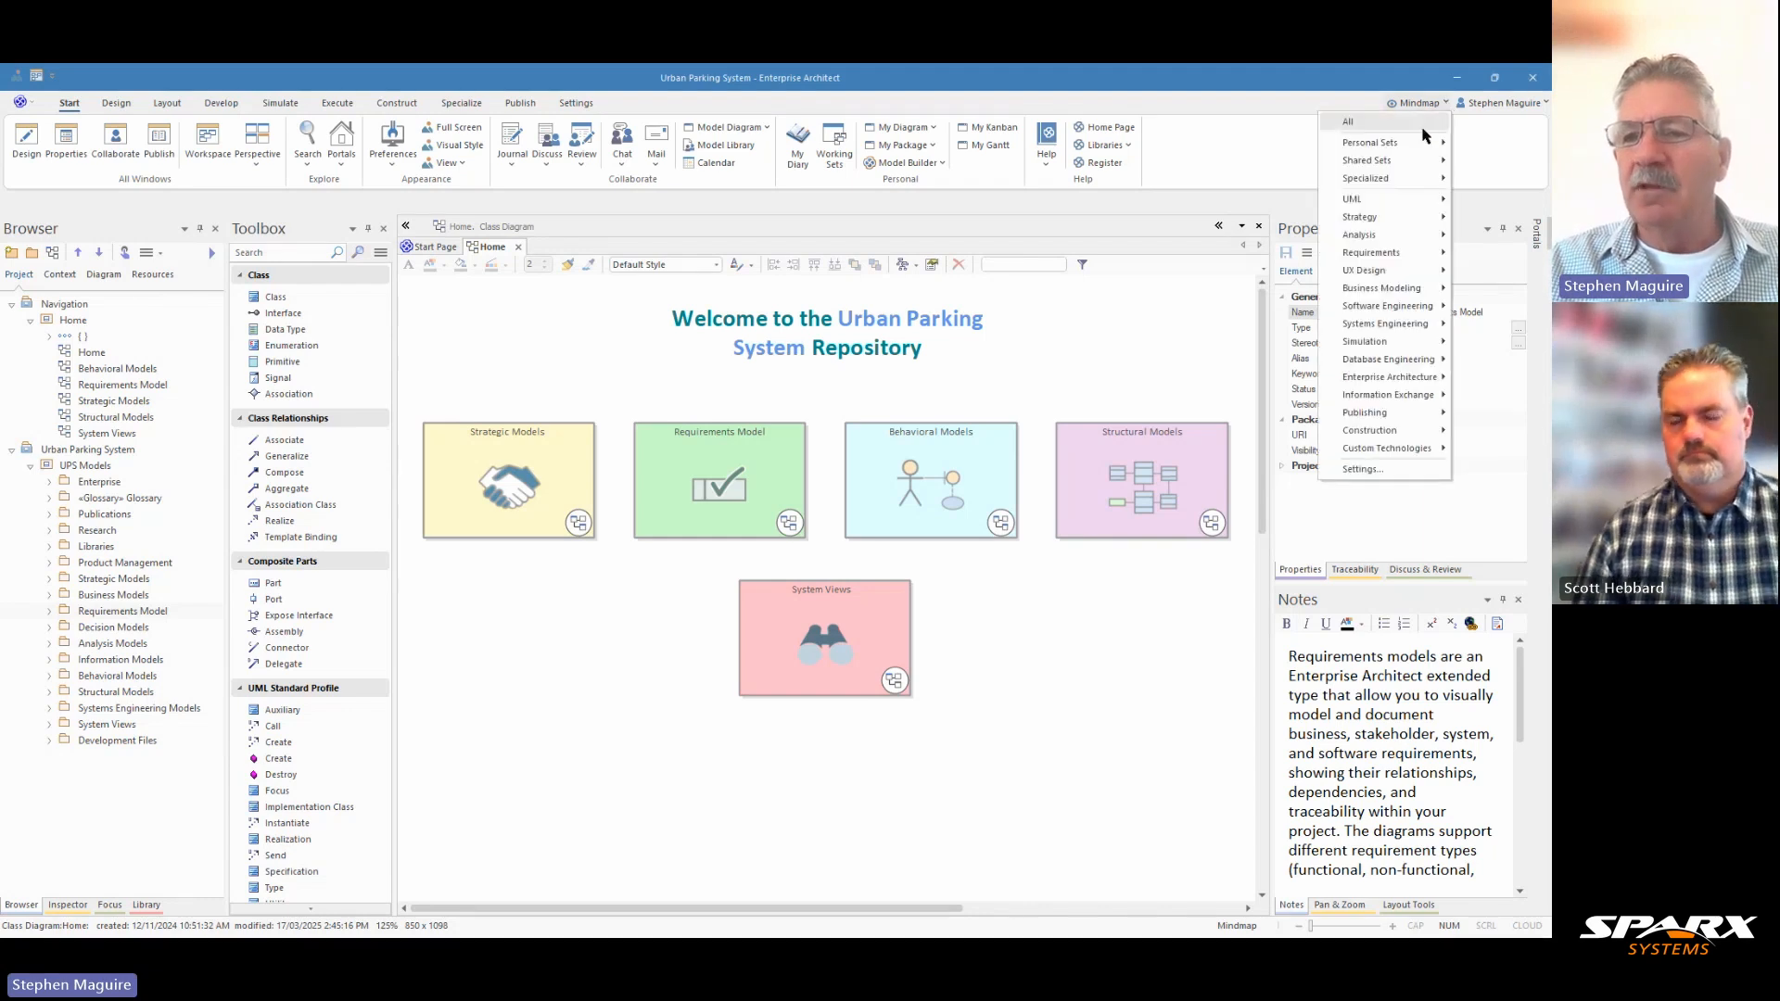
pyautogui.moveTo(1395, 252)
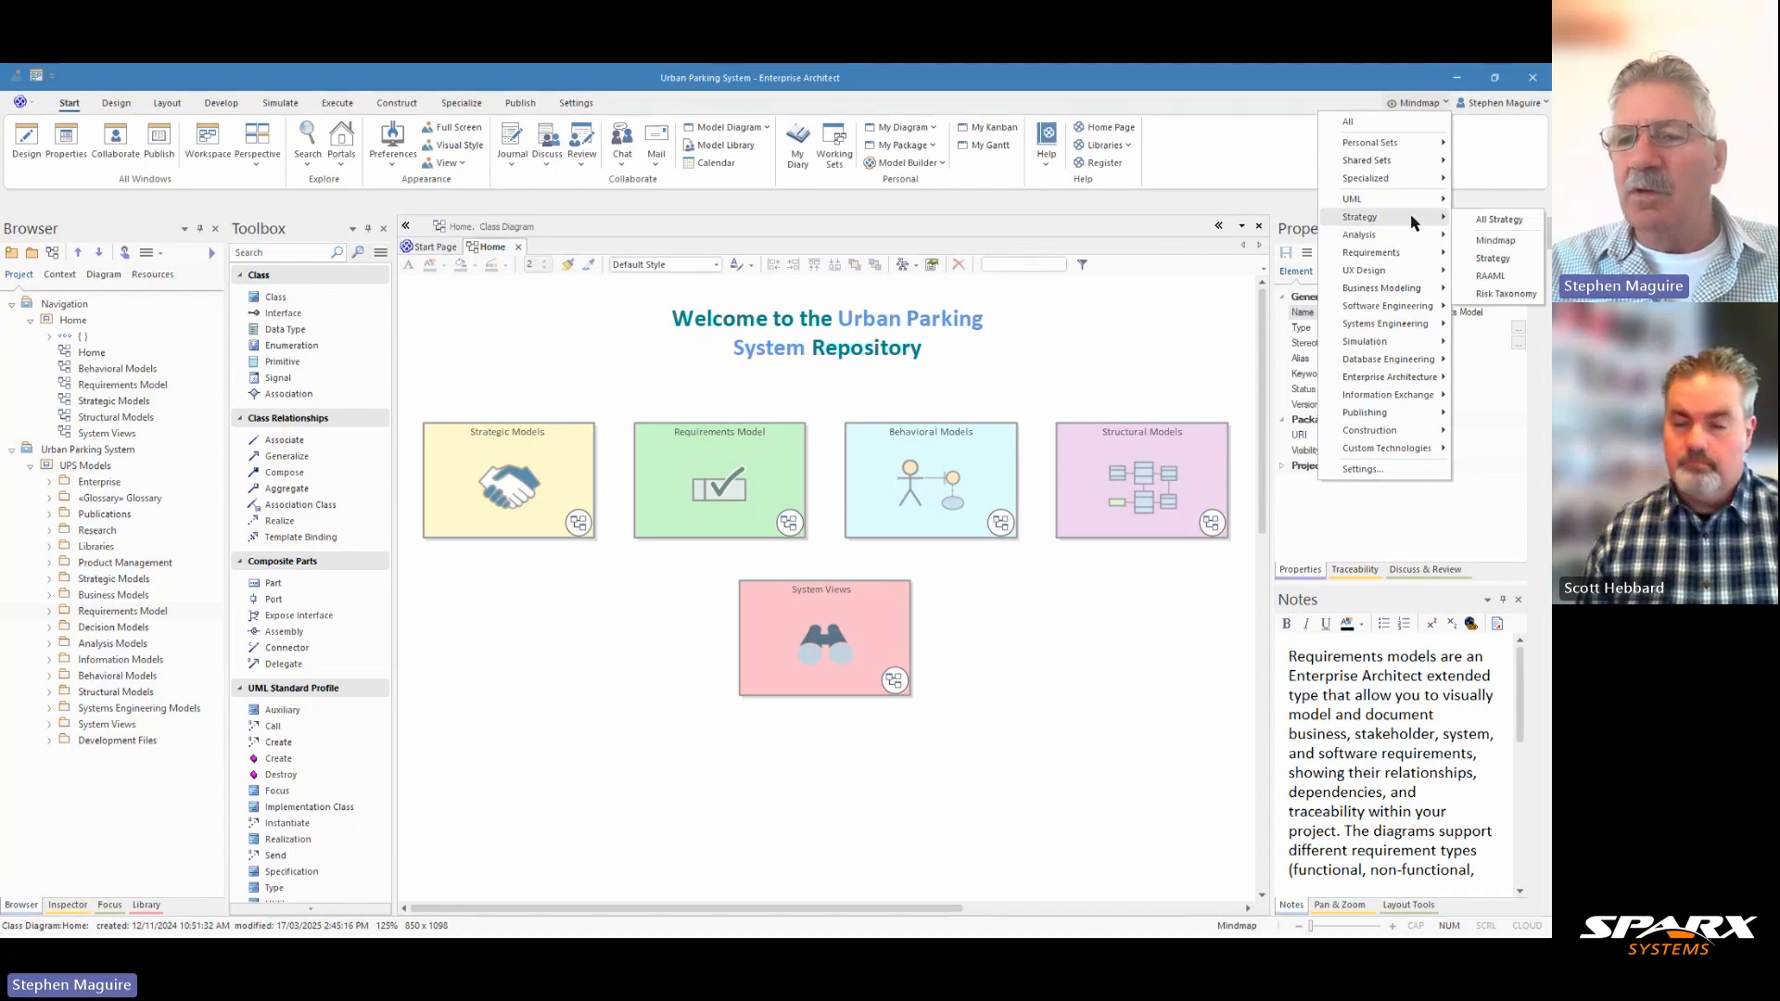
pyautogui.moveTo(1386, 324)
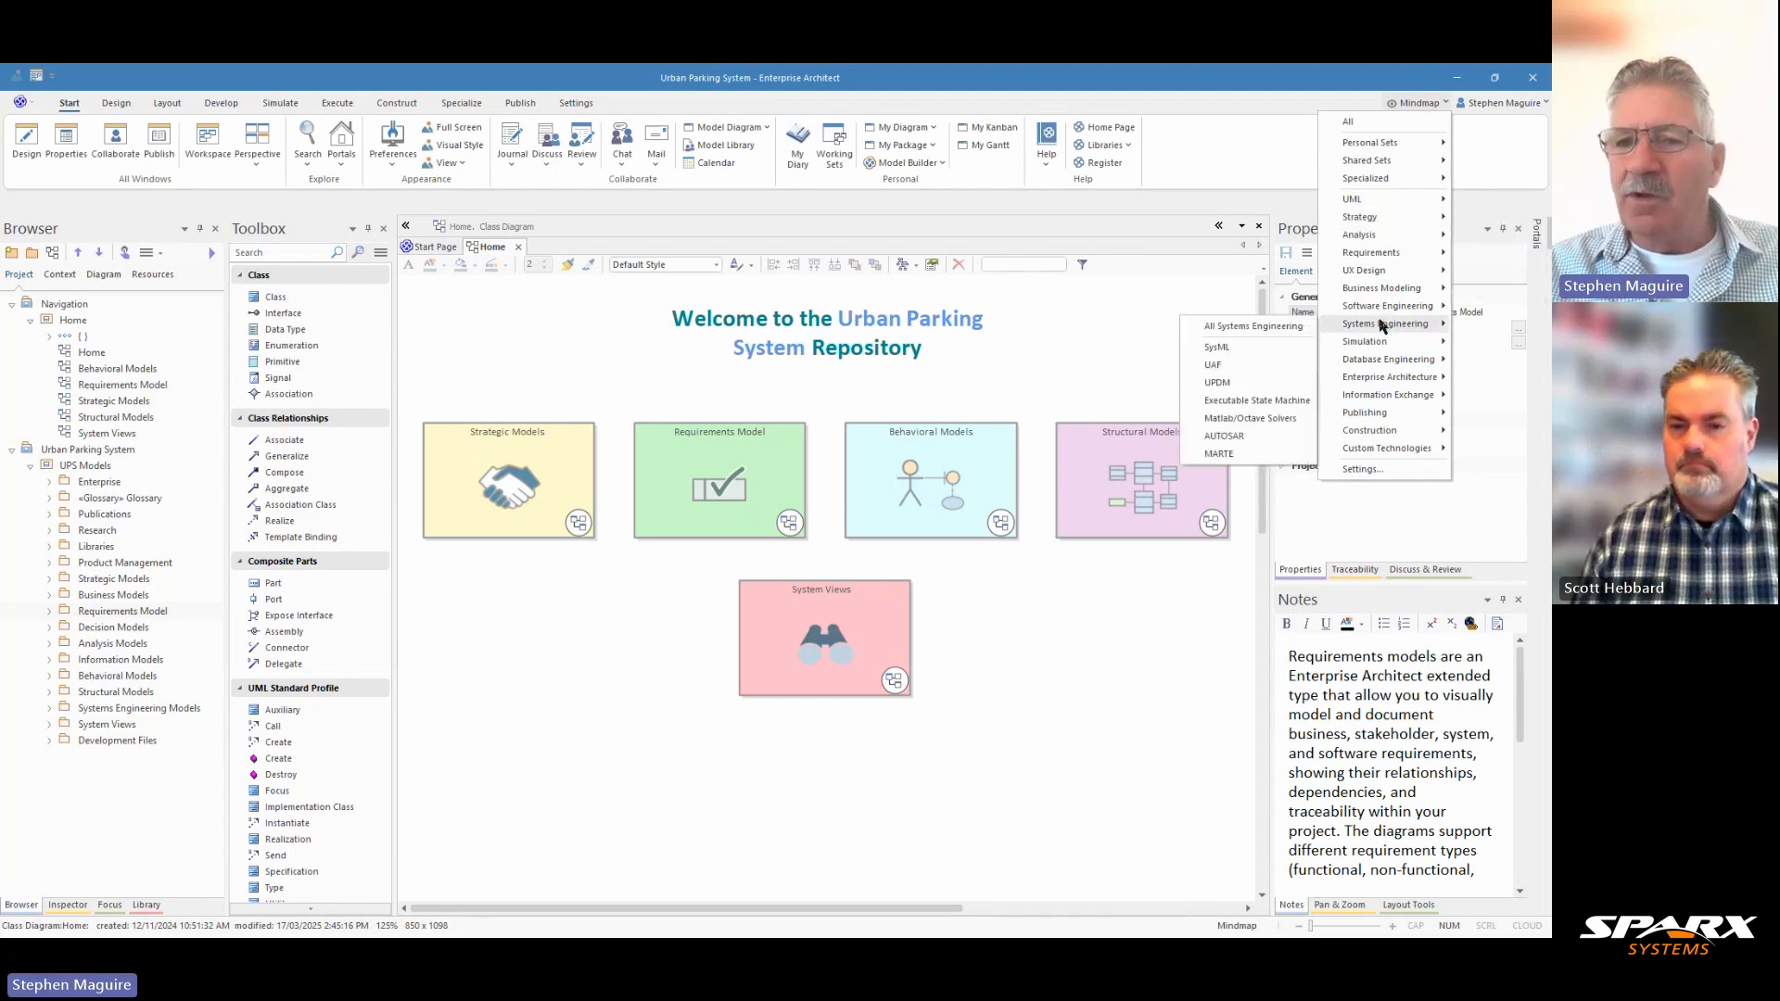
pyautogui.click(1235, 355)
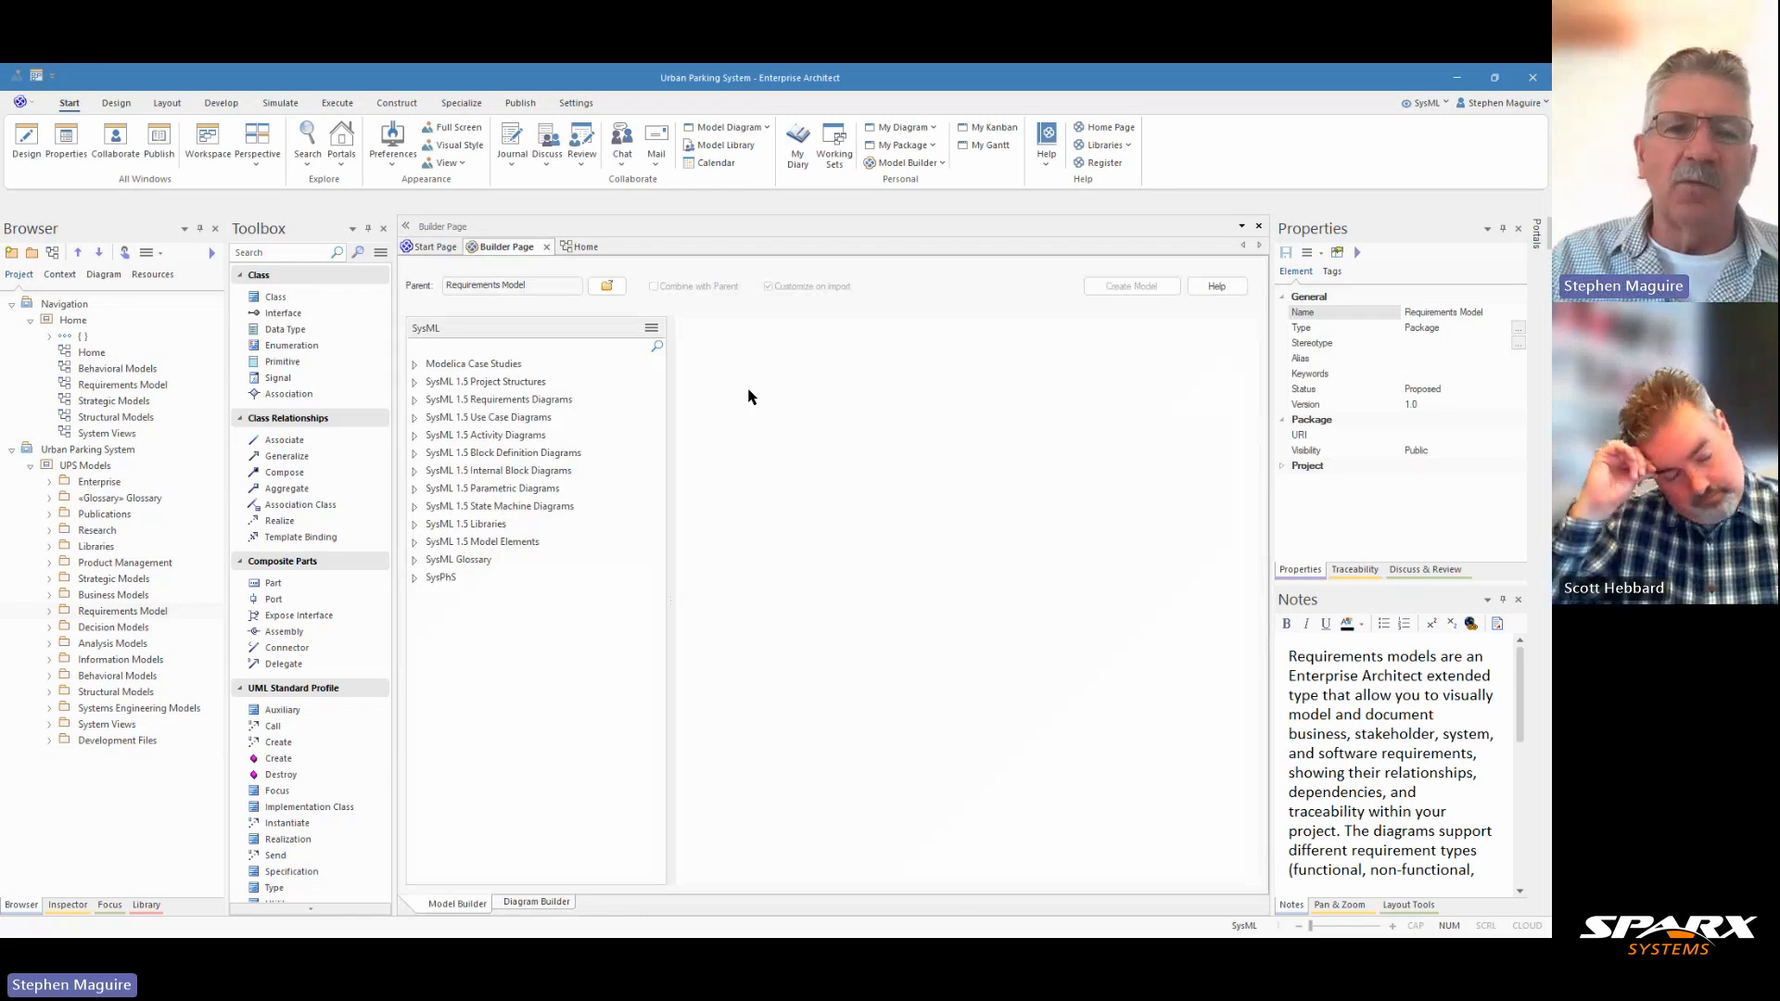
# Review the SysML 1.5 requirements diagram patterns for one-level, two-level and composite hierarchies and traceability, then close the Model Builder page.
pyautogui.click(414, 400)
pyautogui.click(467, 420)
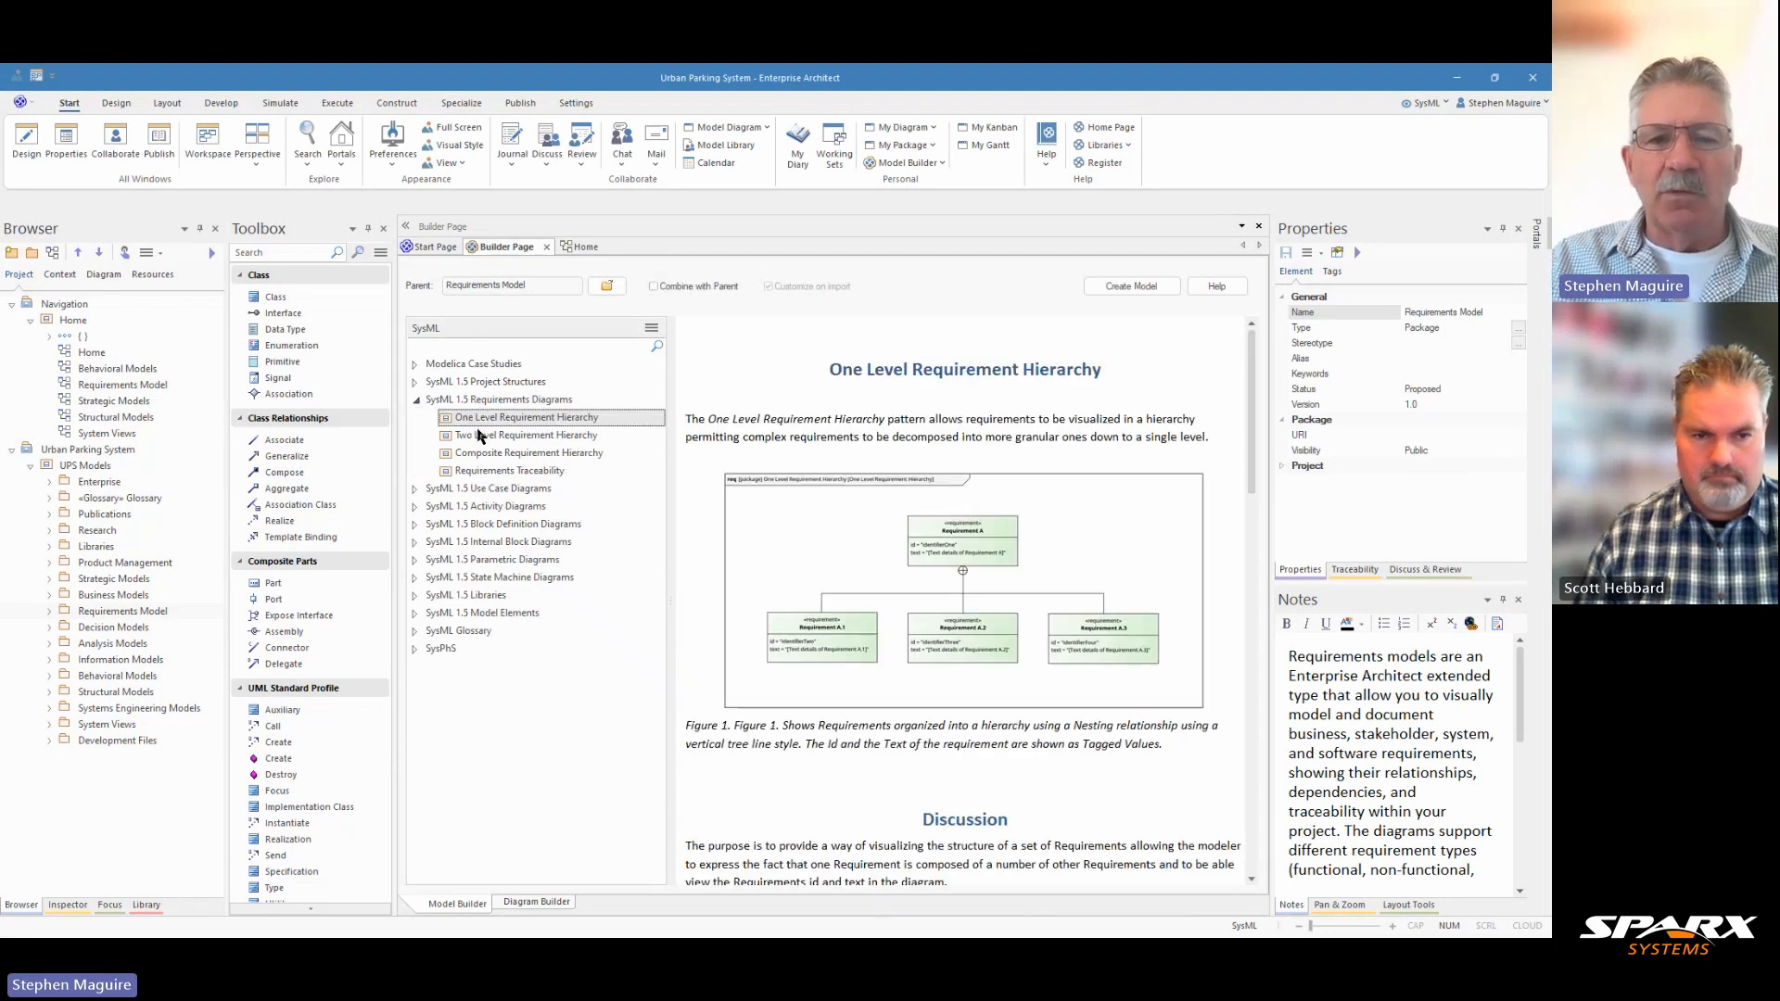
pyautogui.click(481, 436)
pyautogui.click(478, 455)
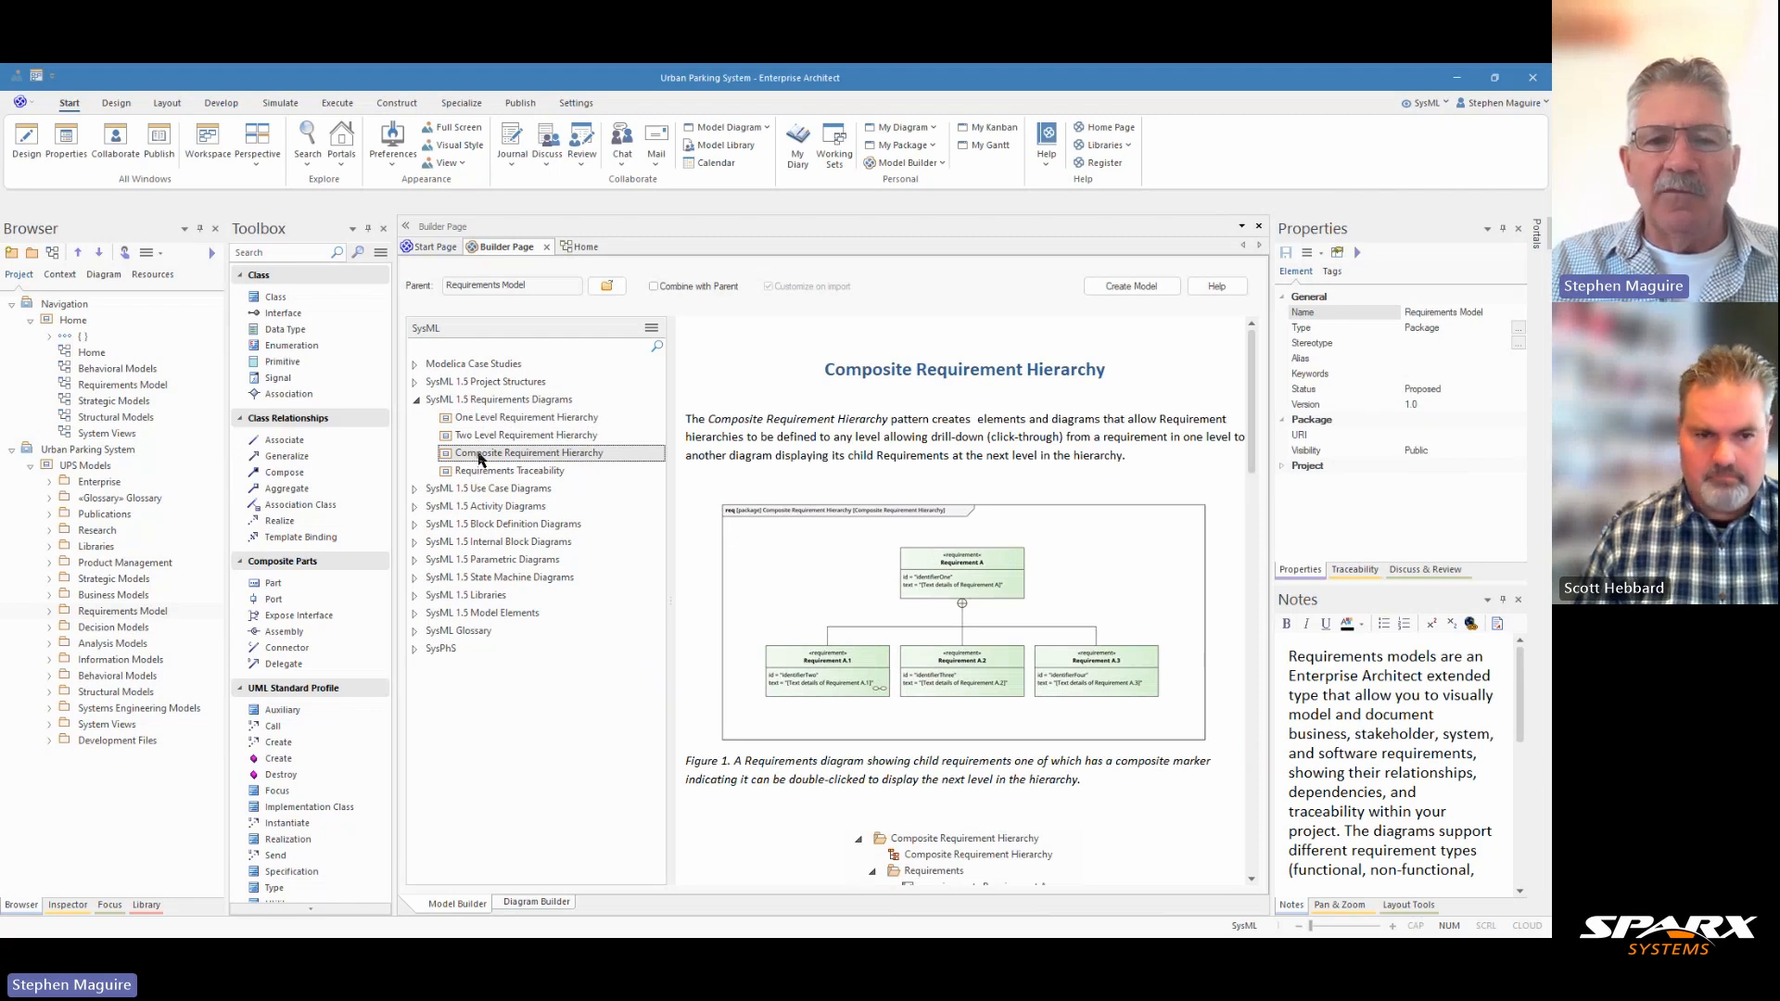
pyautogui.click(480, 435)
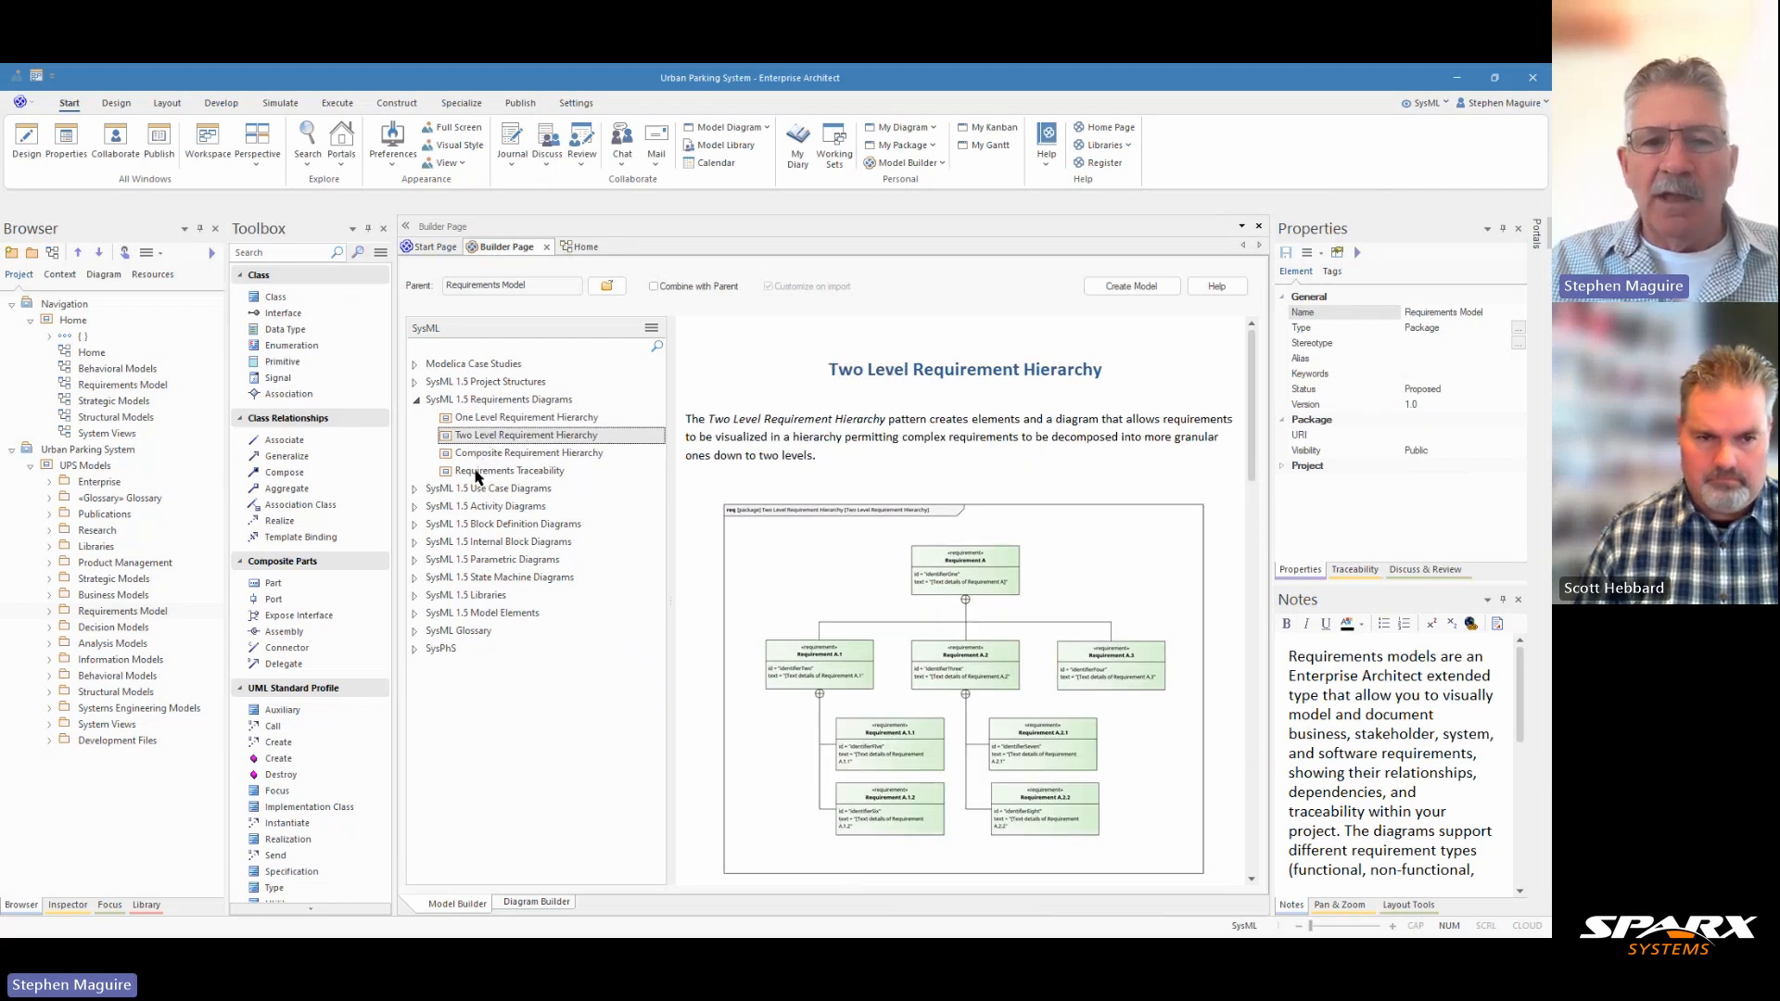
pyautogui.click(479, 473)
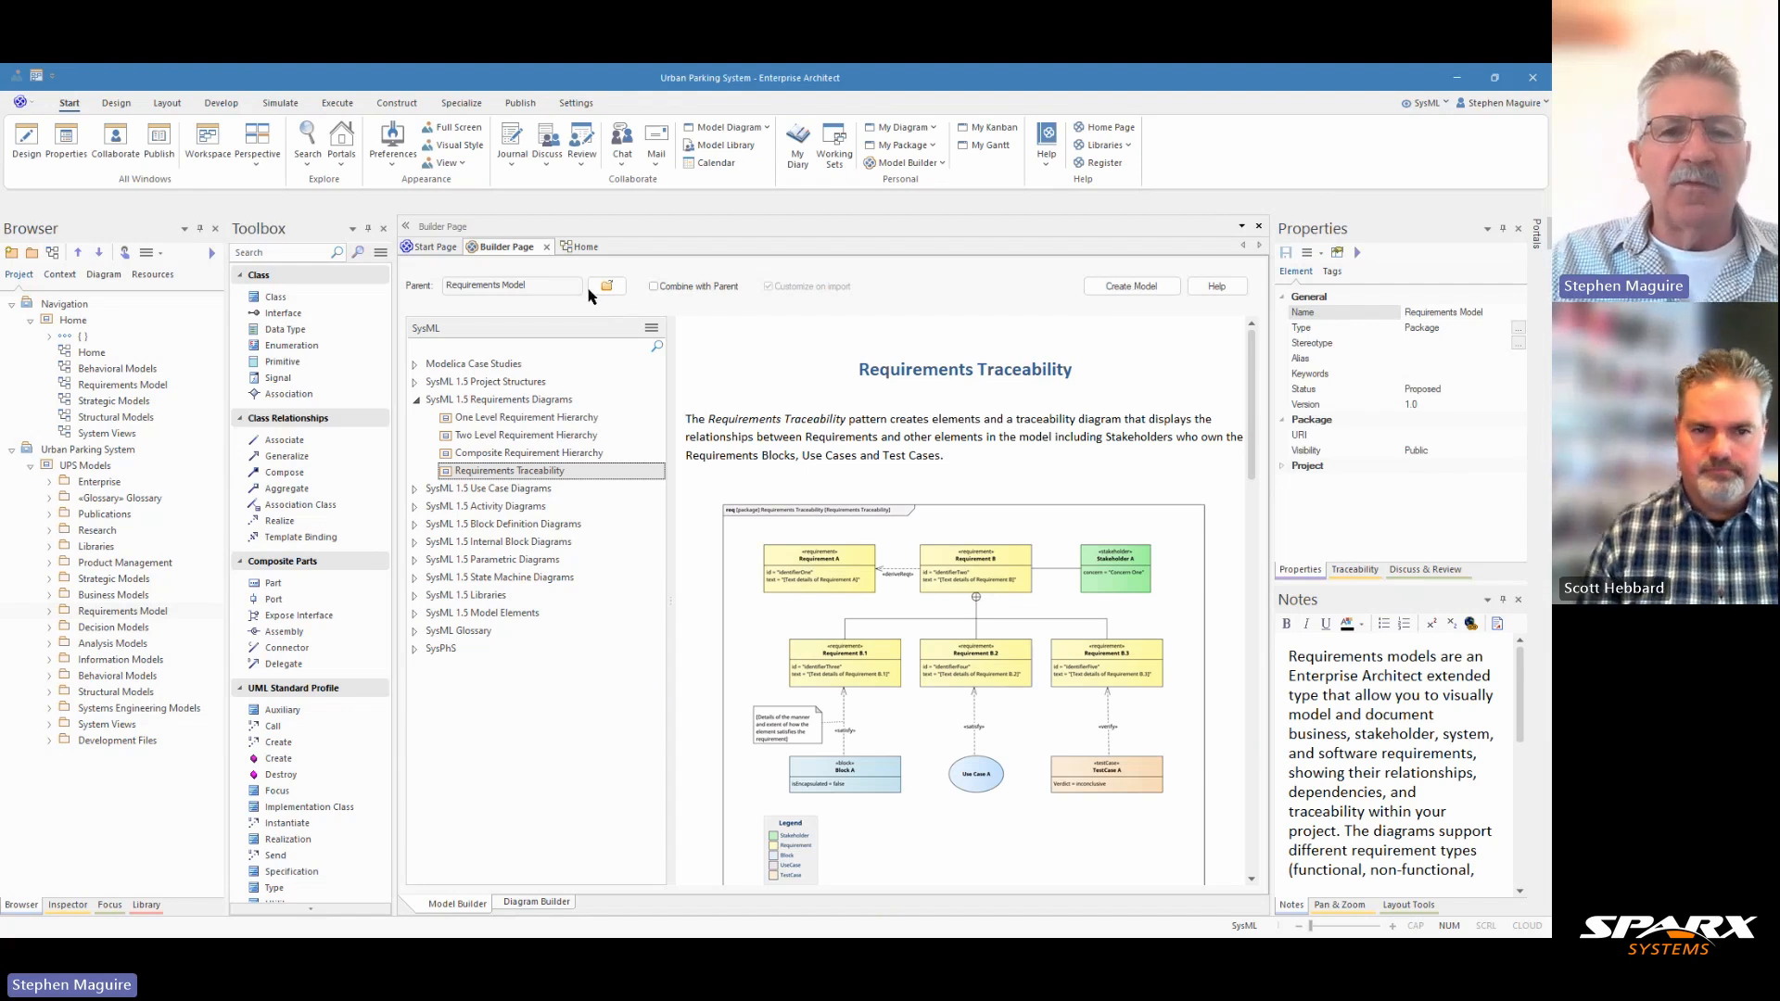
pyautogui.click(547, 249)
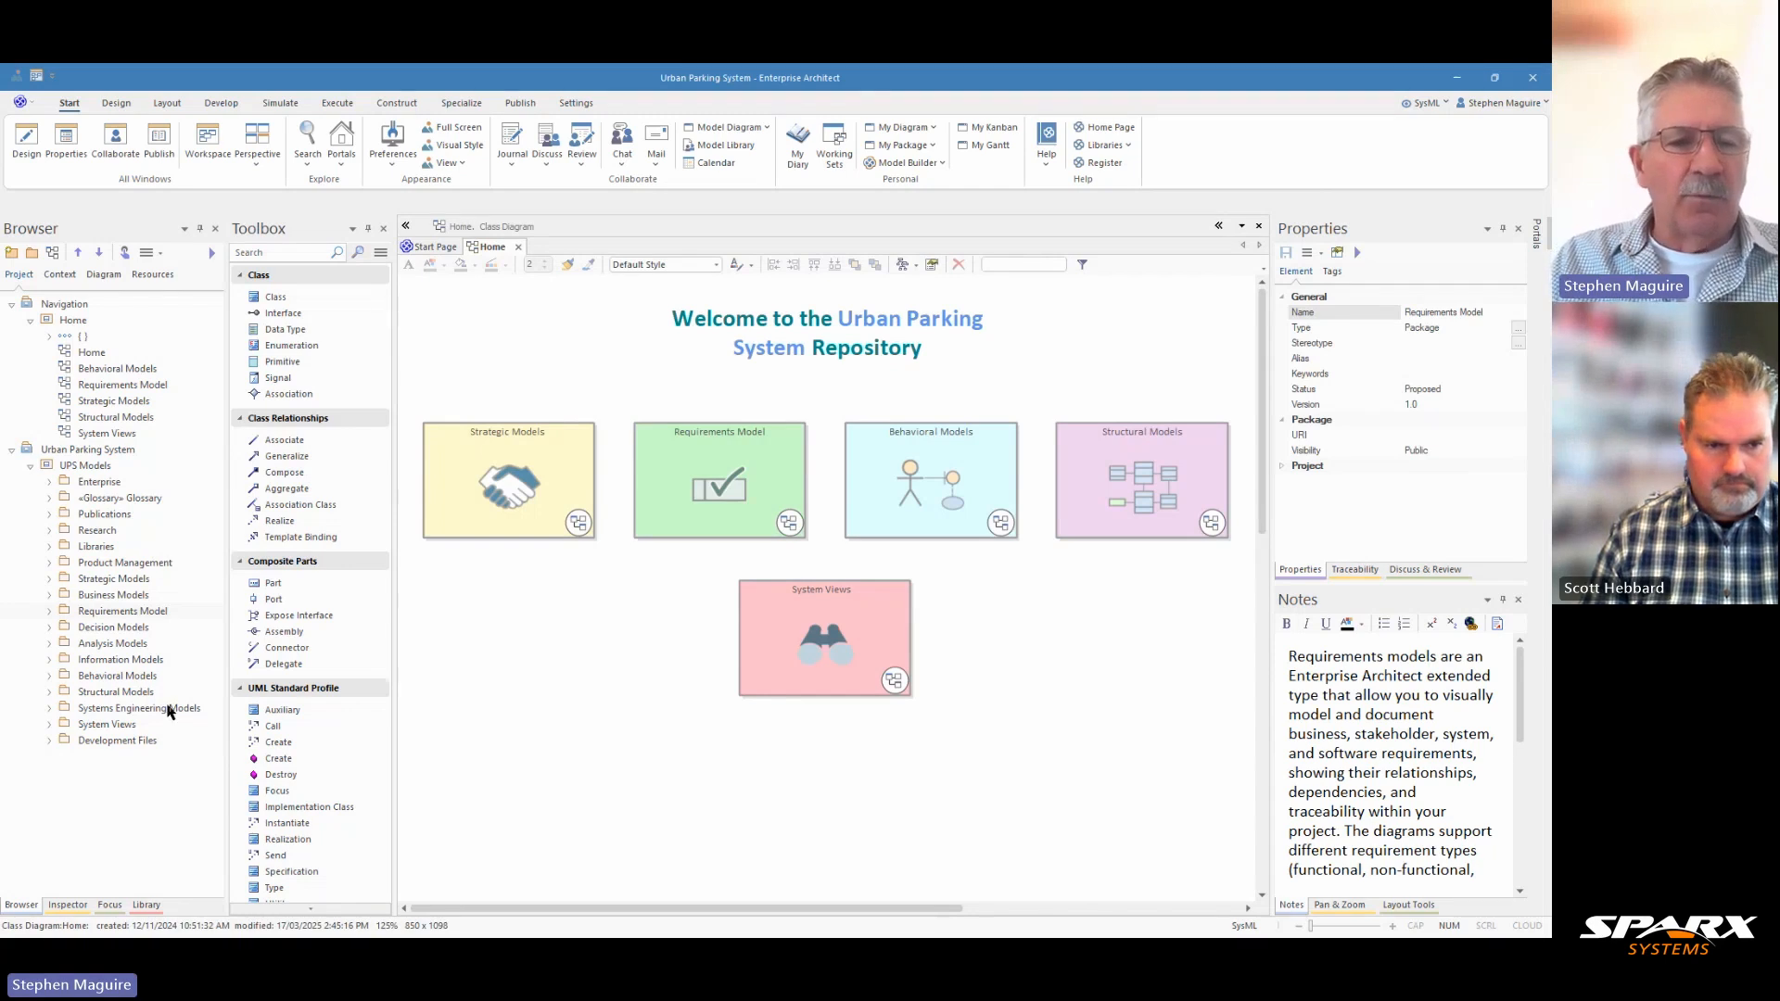
# Create a package named "Boom Gate Requirements" in the Boom Gate Parking package under Systems Engineering Models, with Package Only as initial content.
pyautogui.click(50, 710)
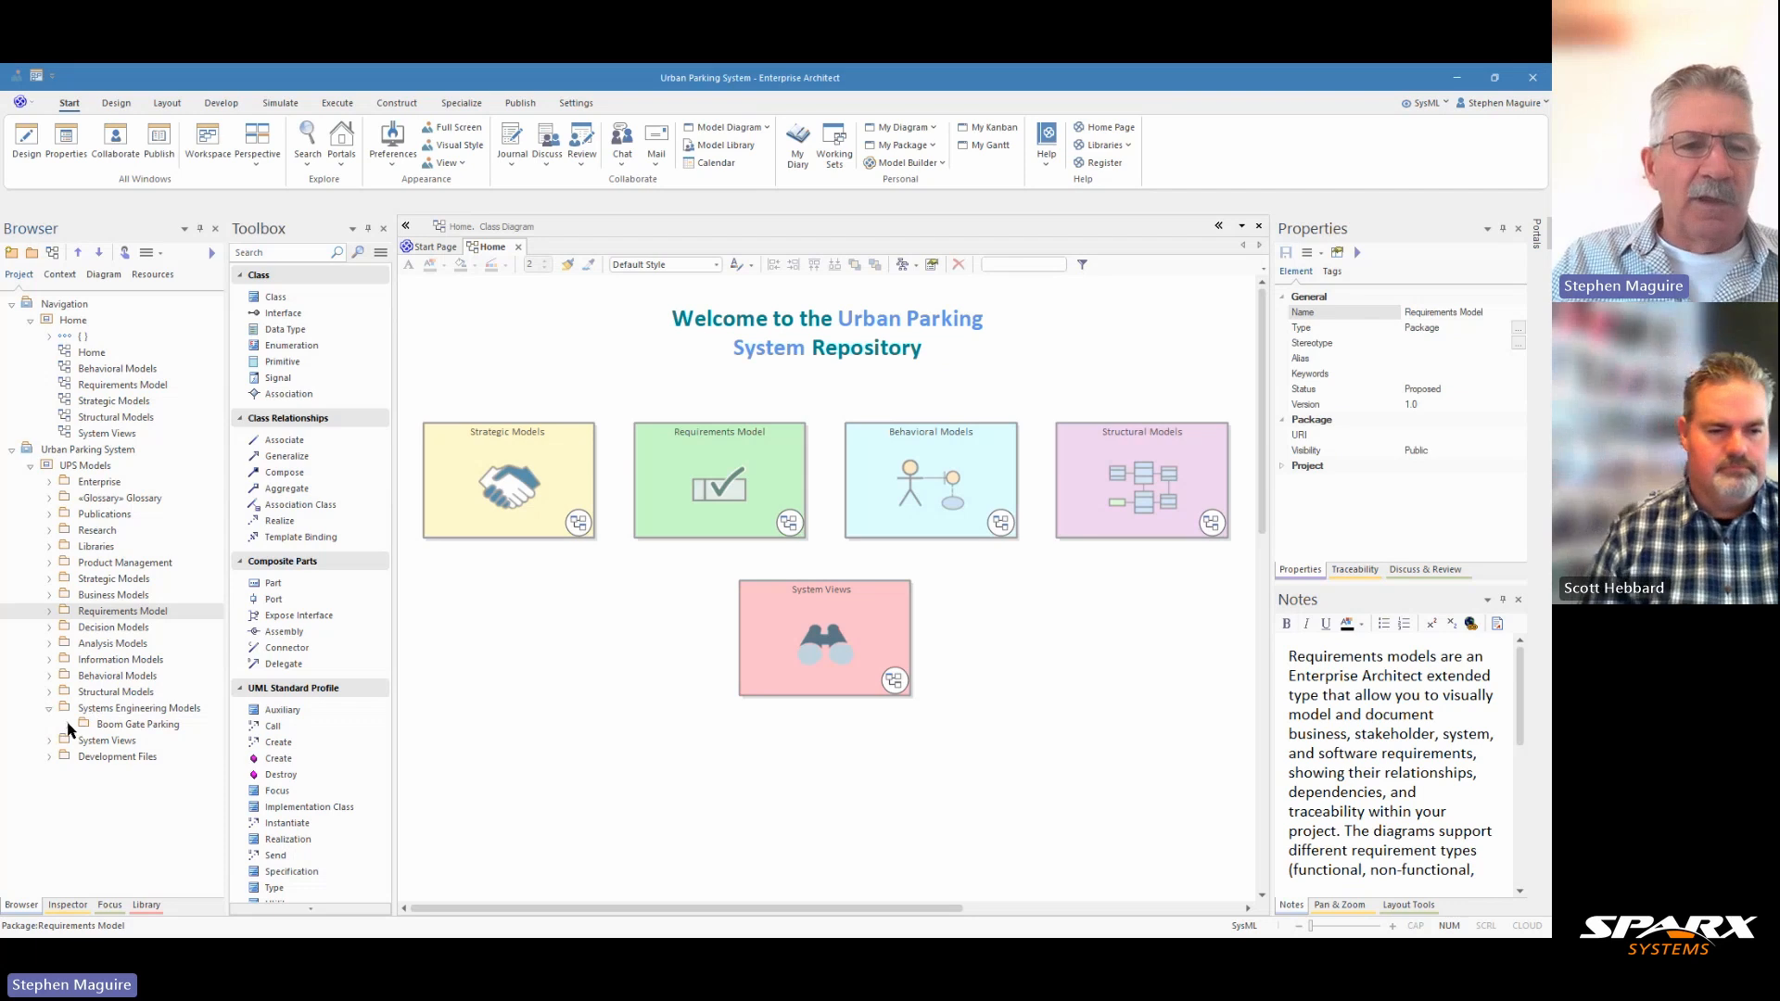
pyautogui.click(69, 727)
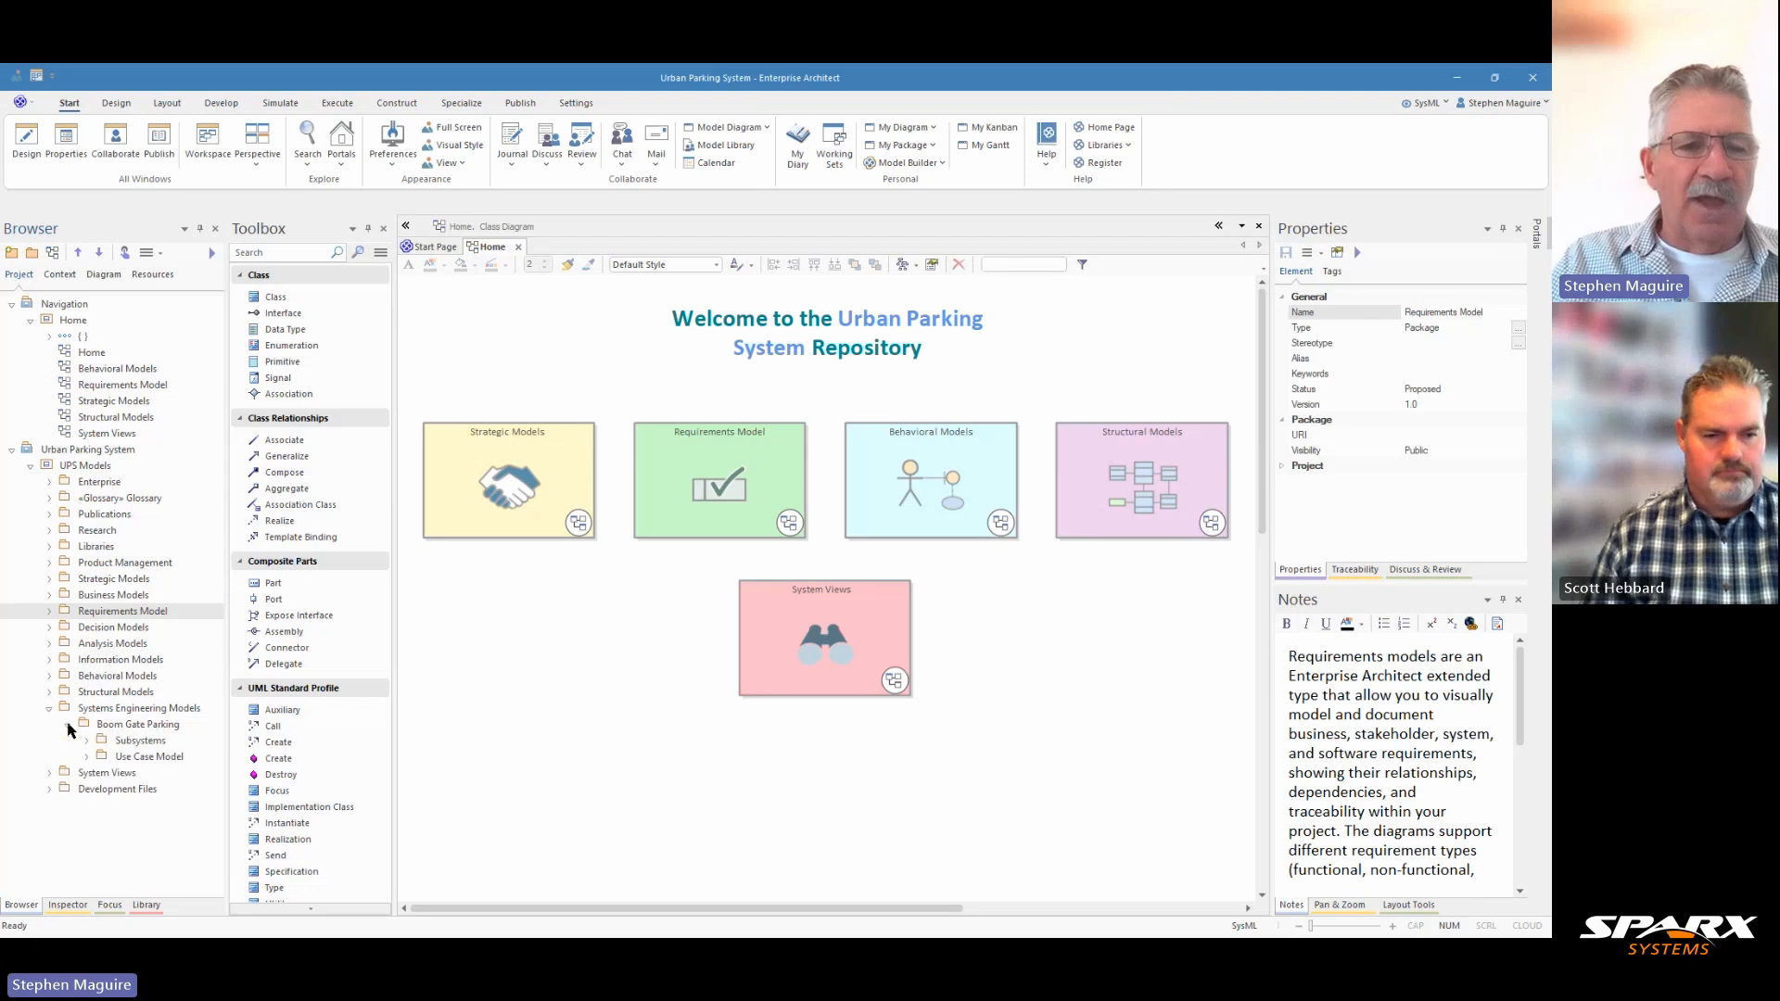
pyautogui.click(120, 726)
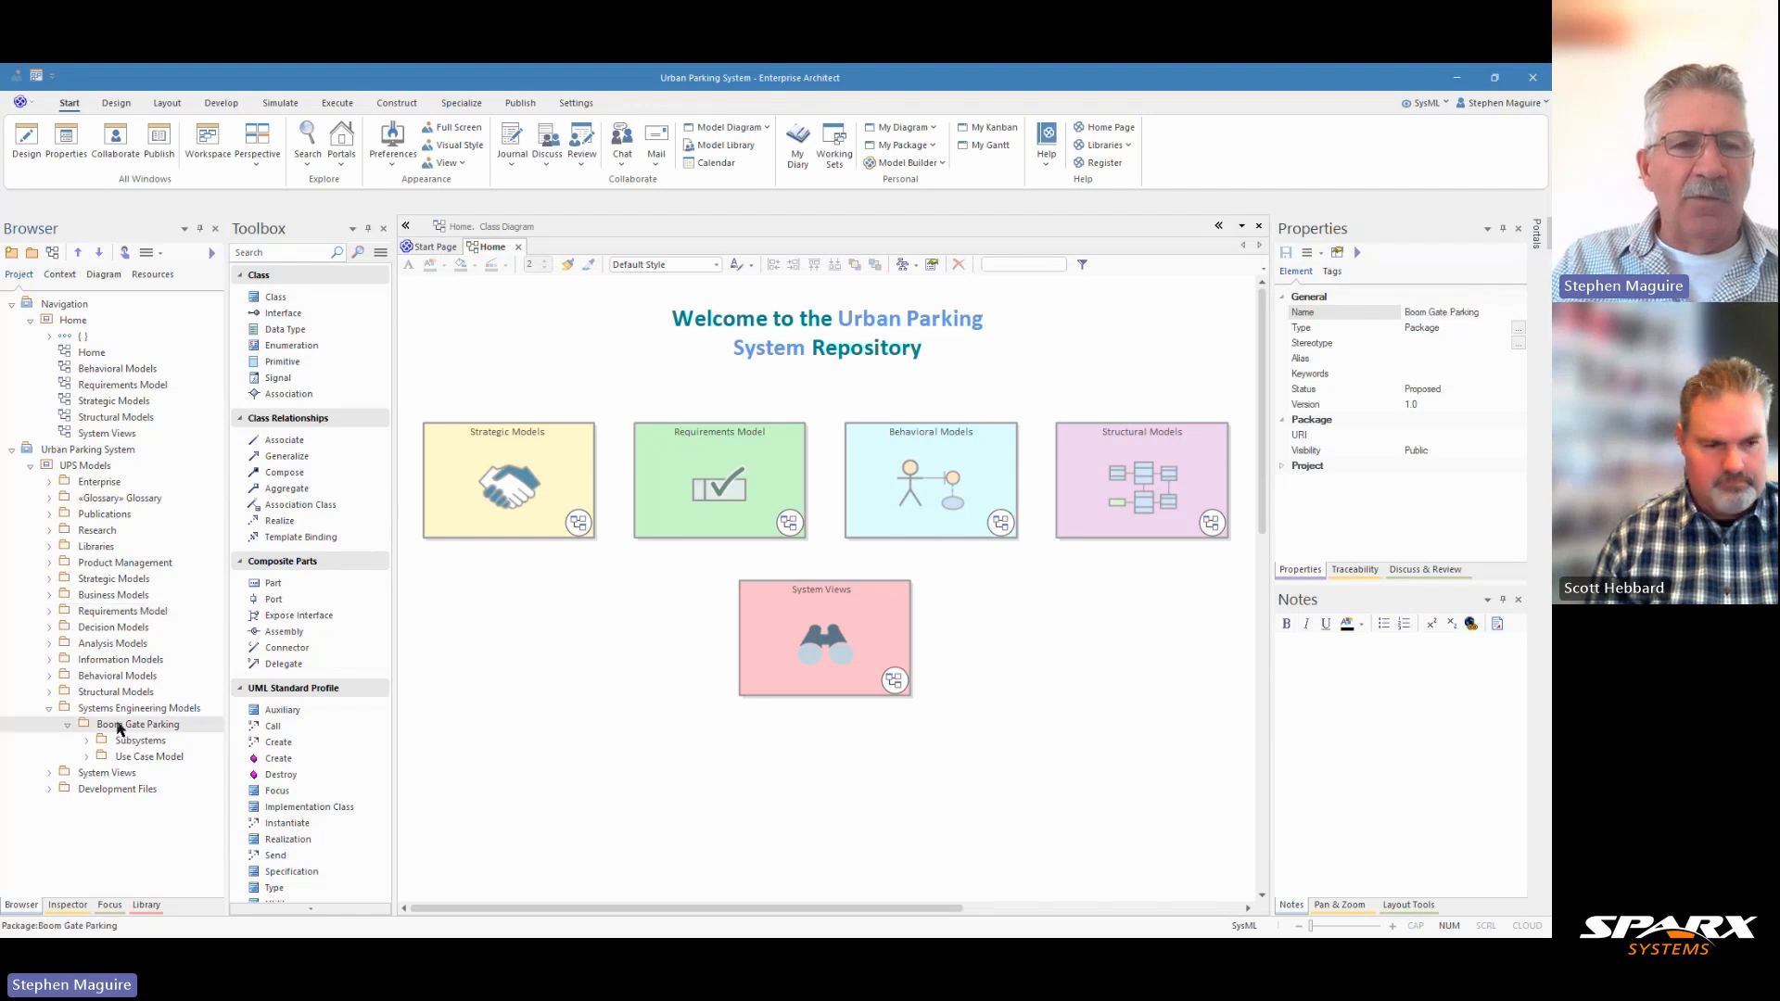
pyautogui.click(31, 256)
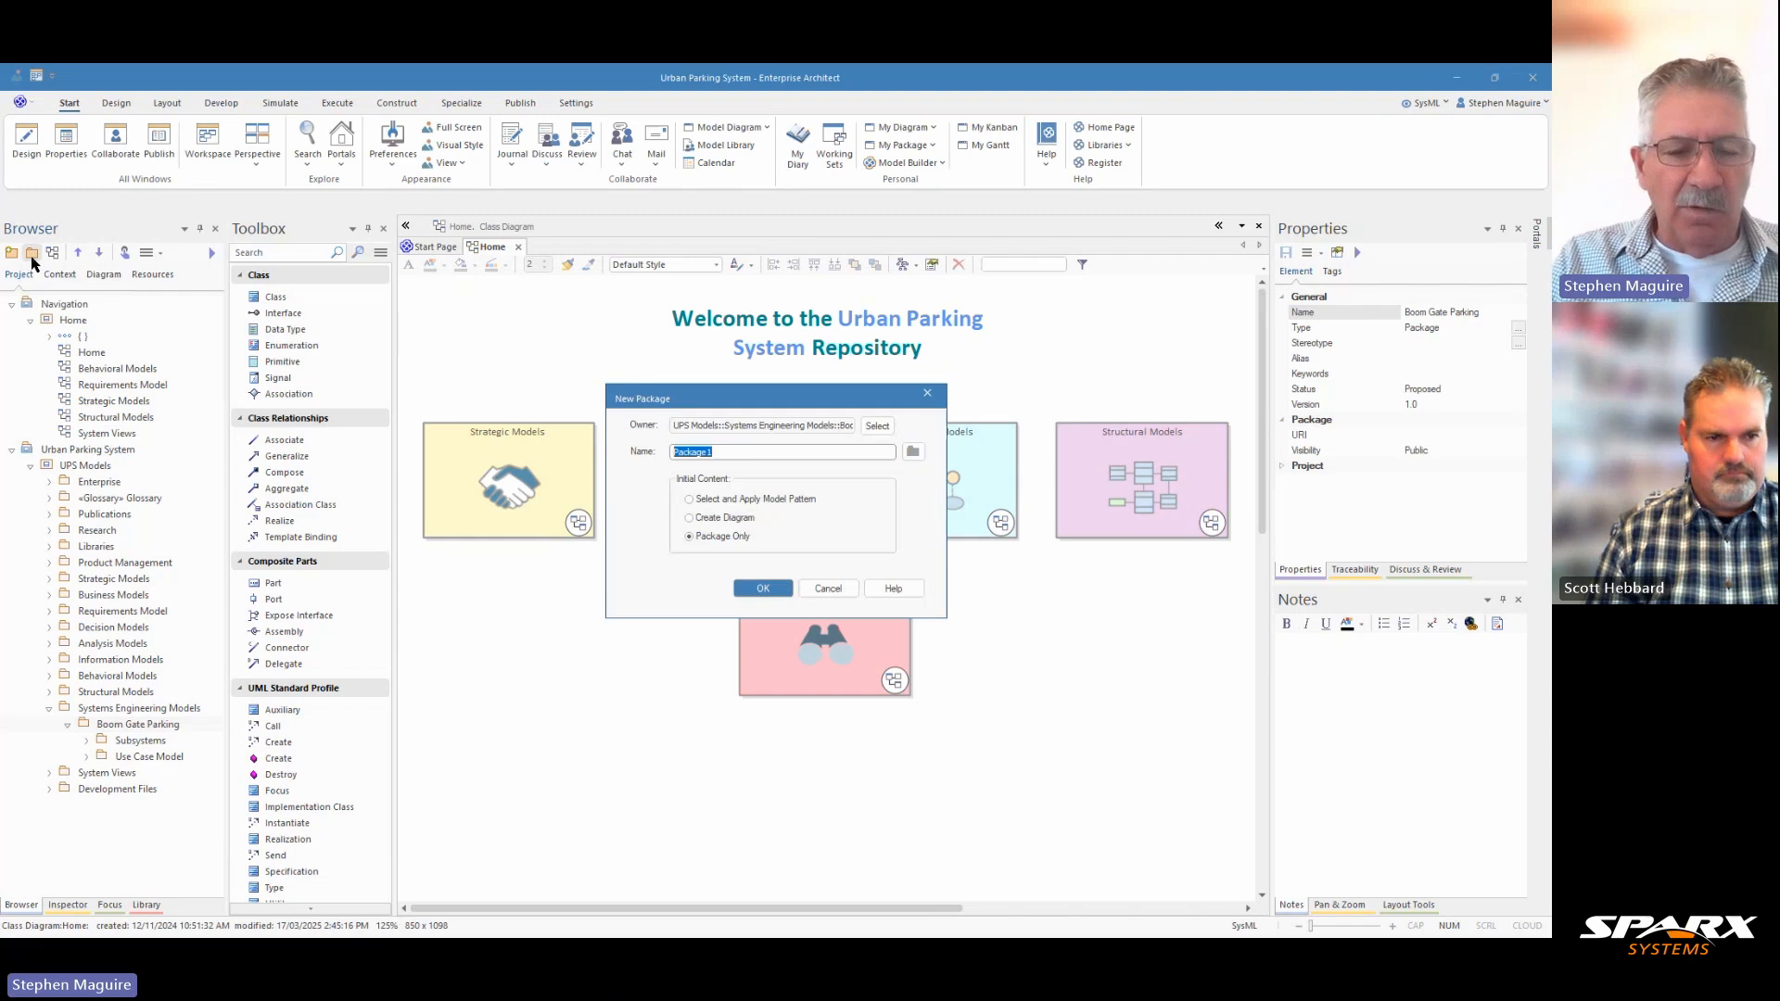
pyautogui.write('Requi')
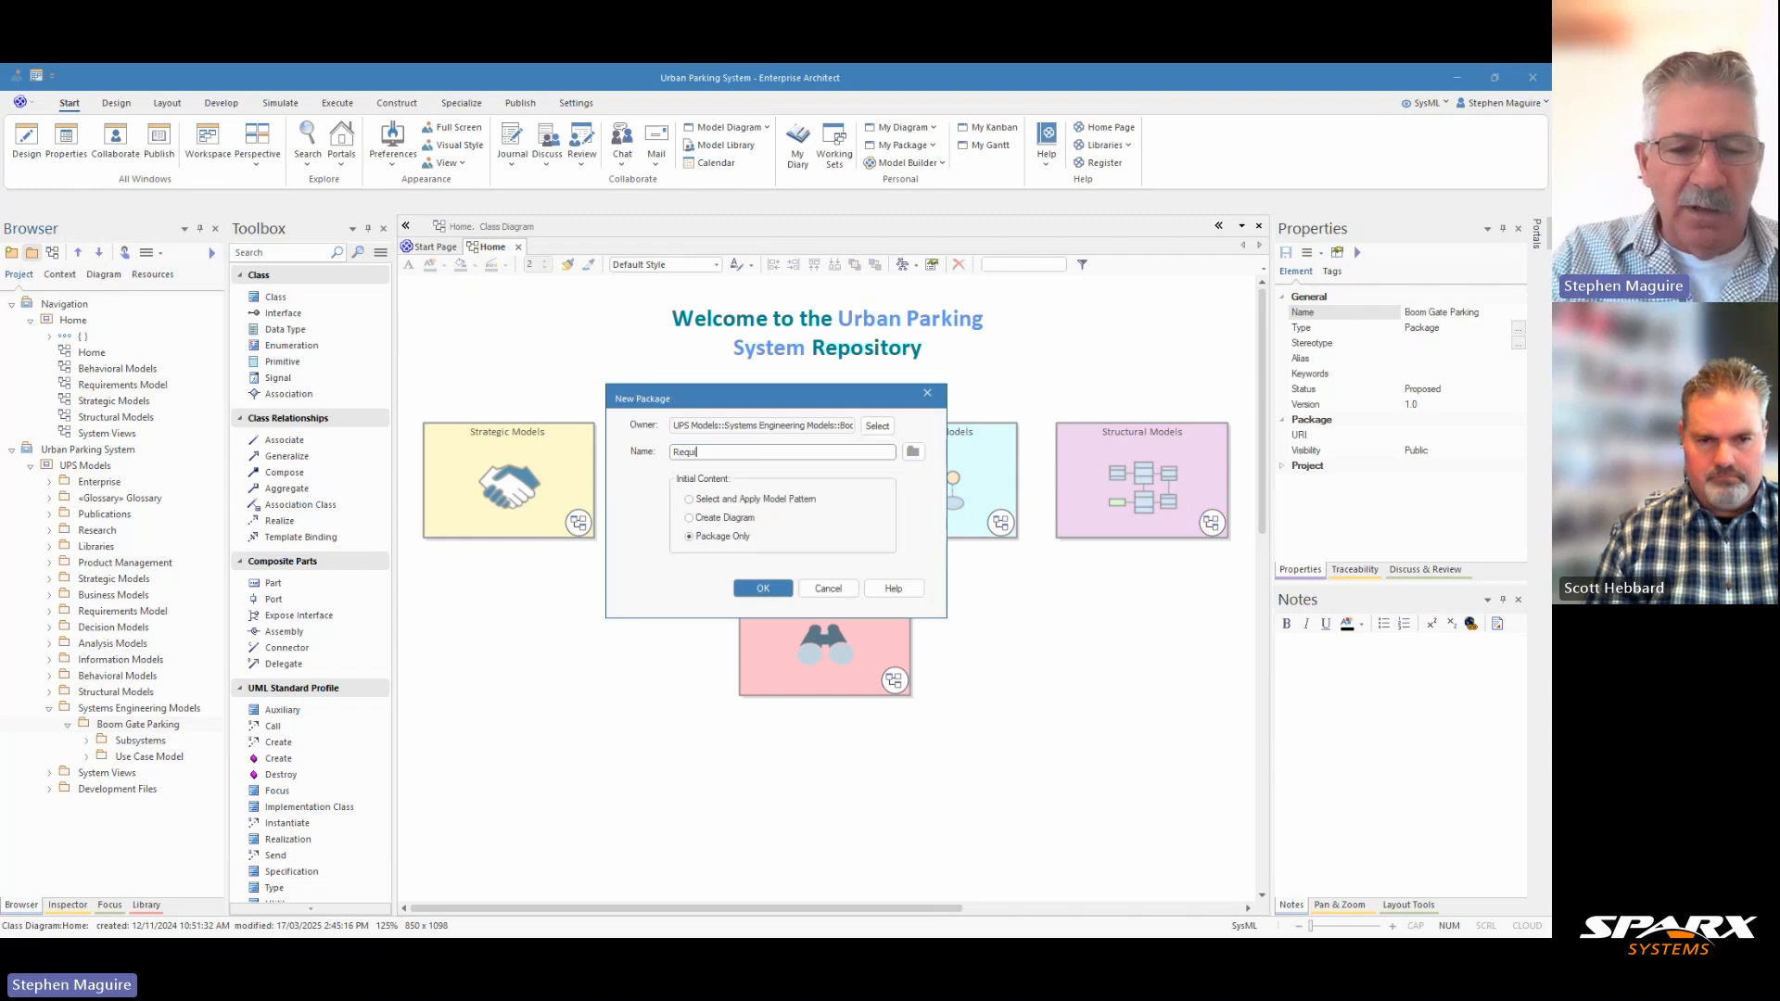
pyautogui.write('rements')
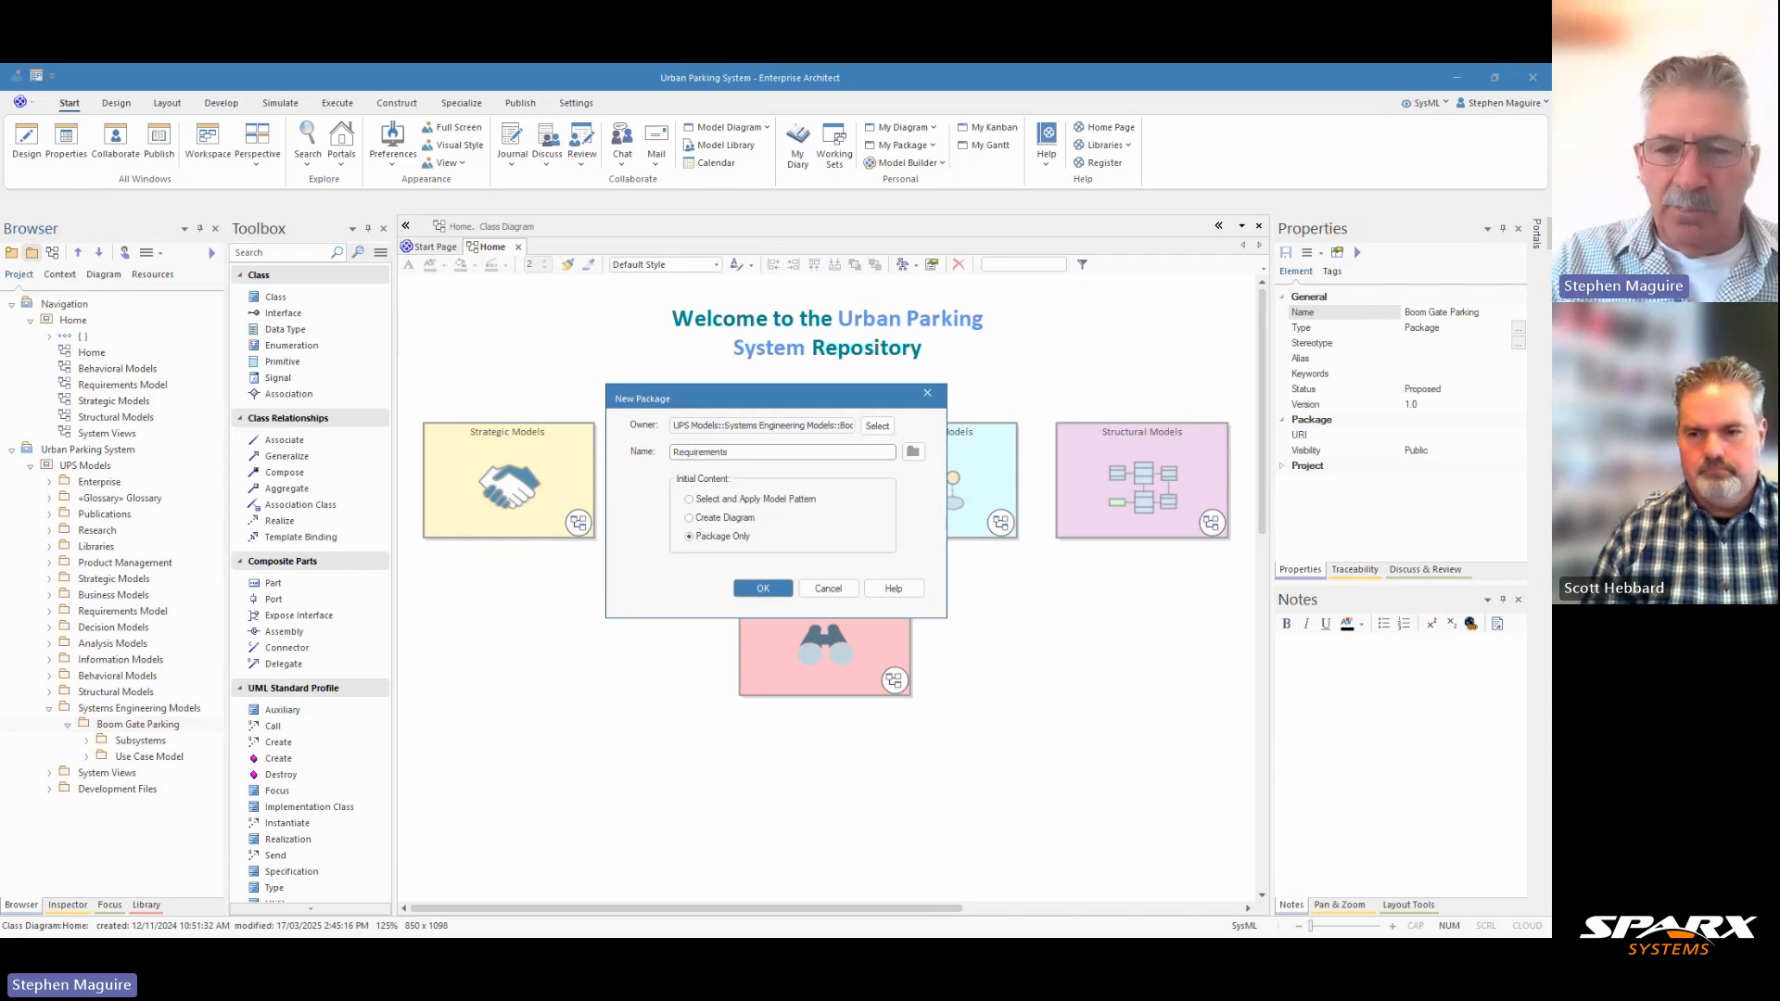
pyautogui.write('Boom Gate ')
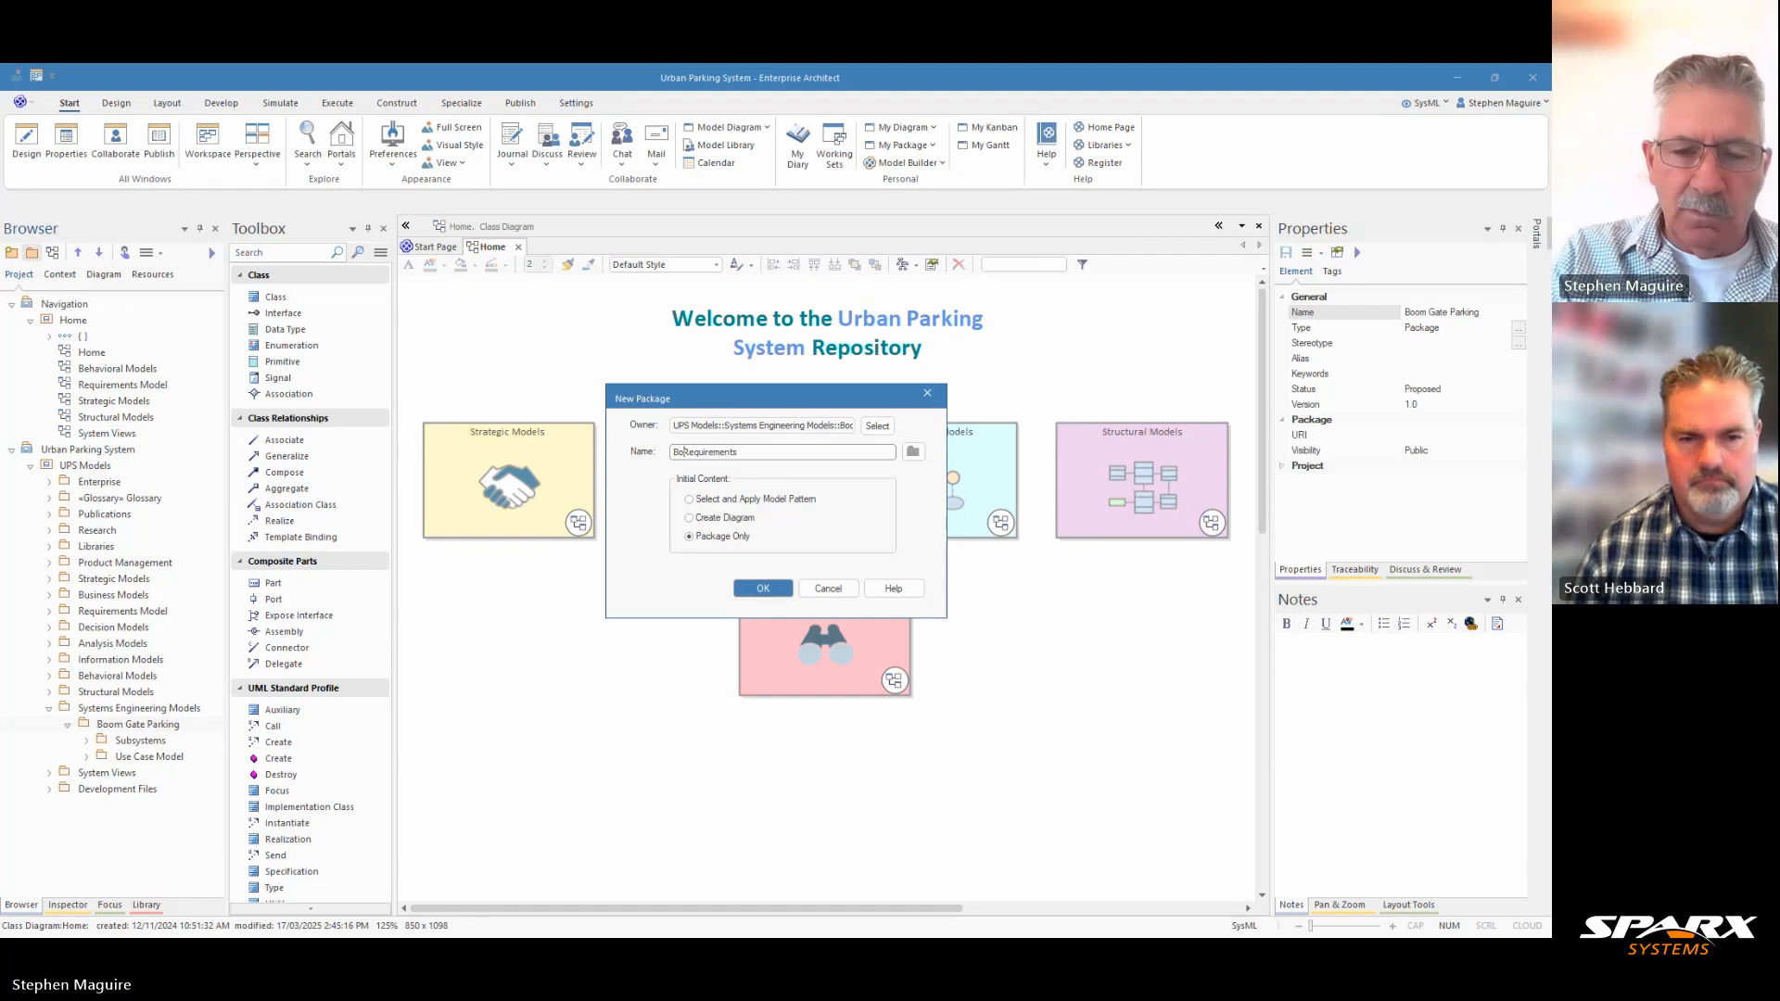
pyautogui.write('ate')
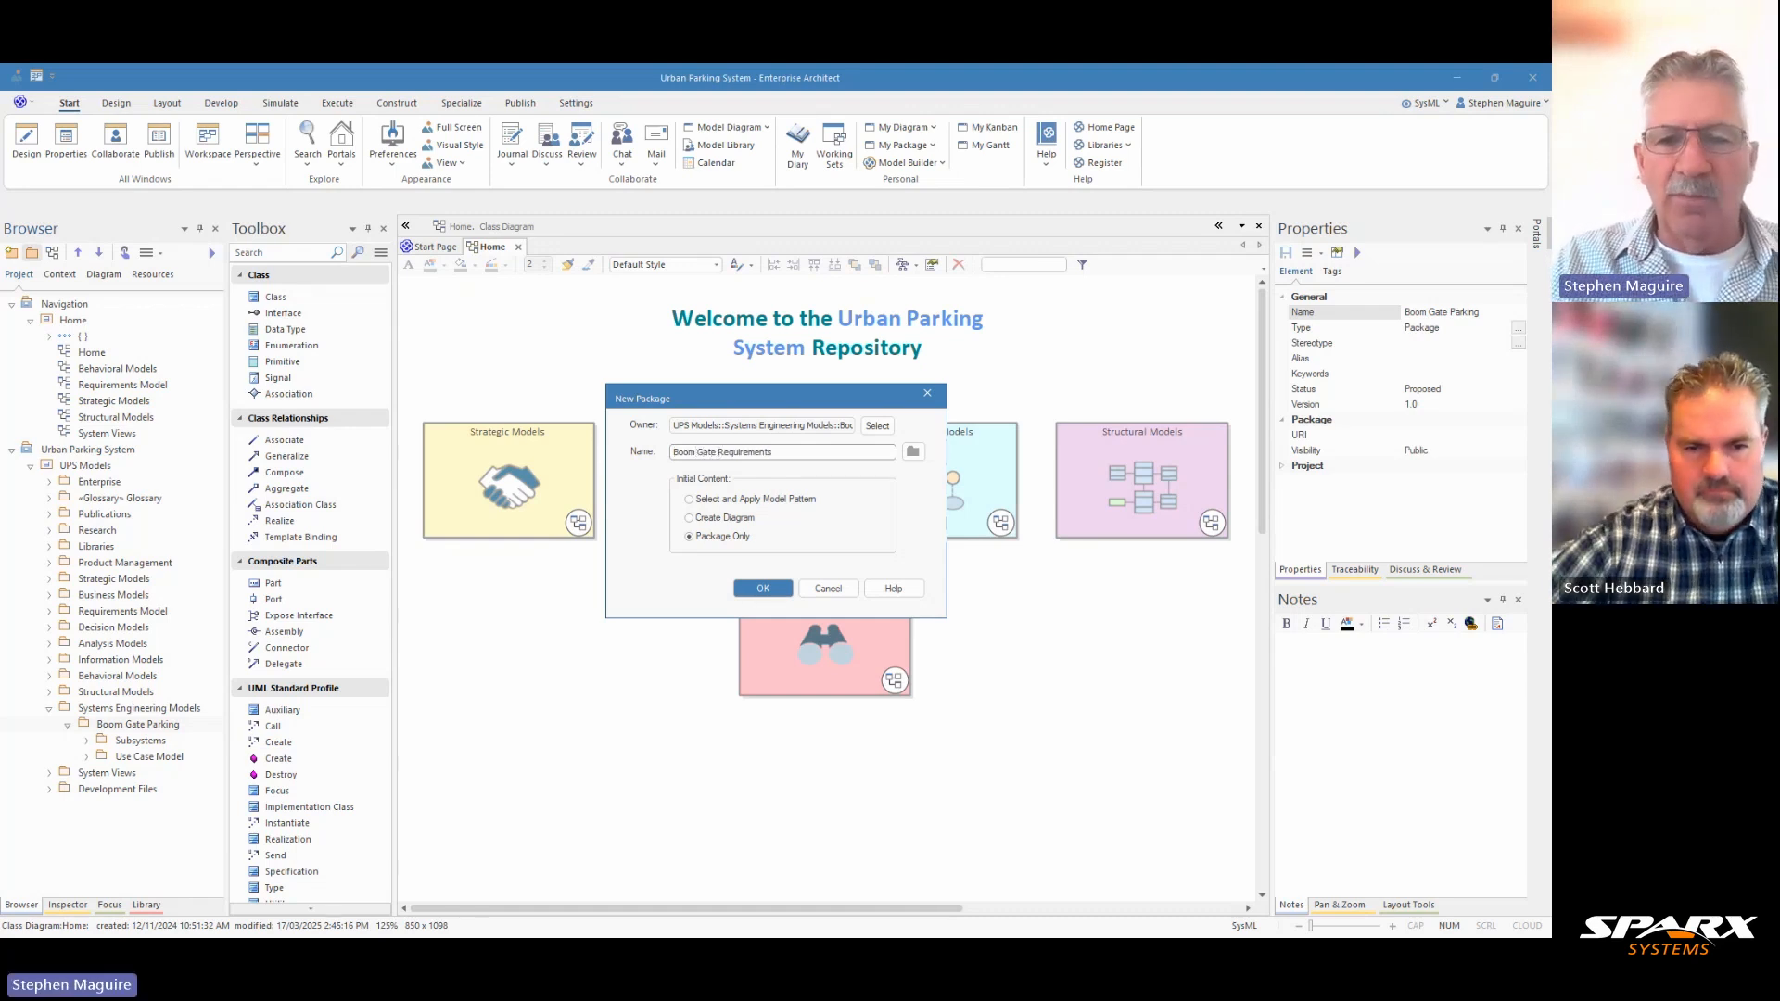
pyautogui.click(758, 590)
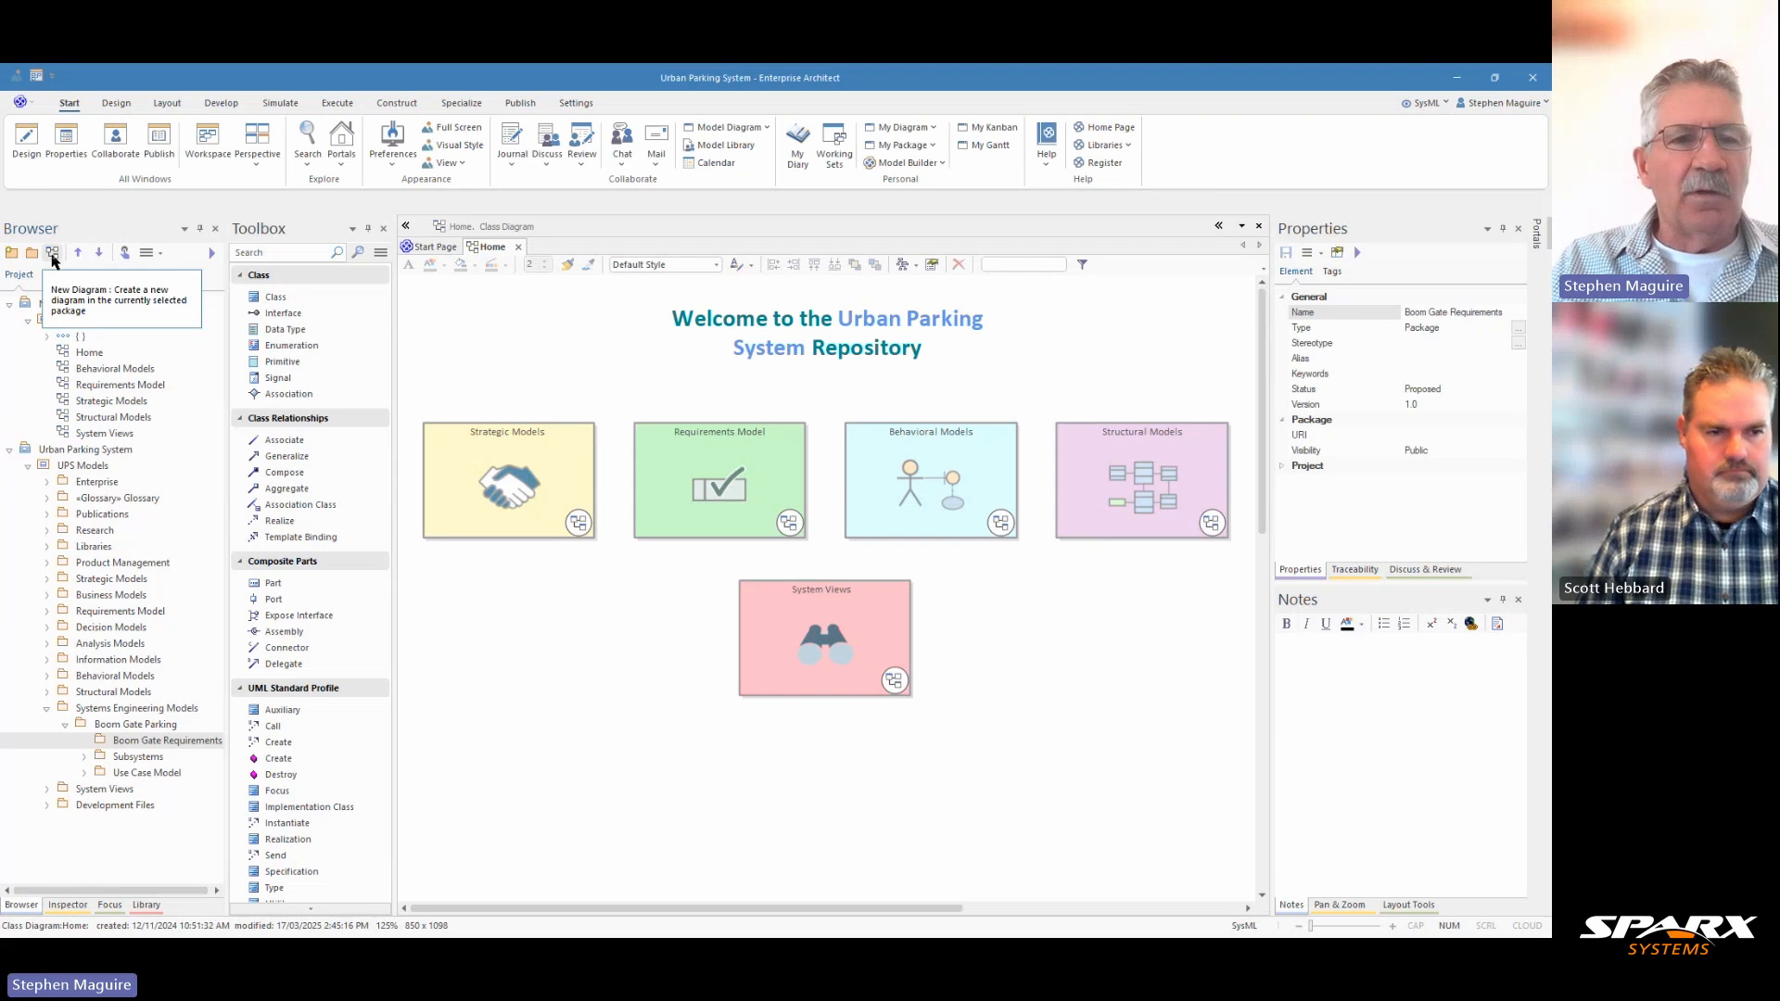
# Switch the toolbox to the SysML 1.5 Requirements set.
pyautogui.click(379, 258)
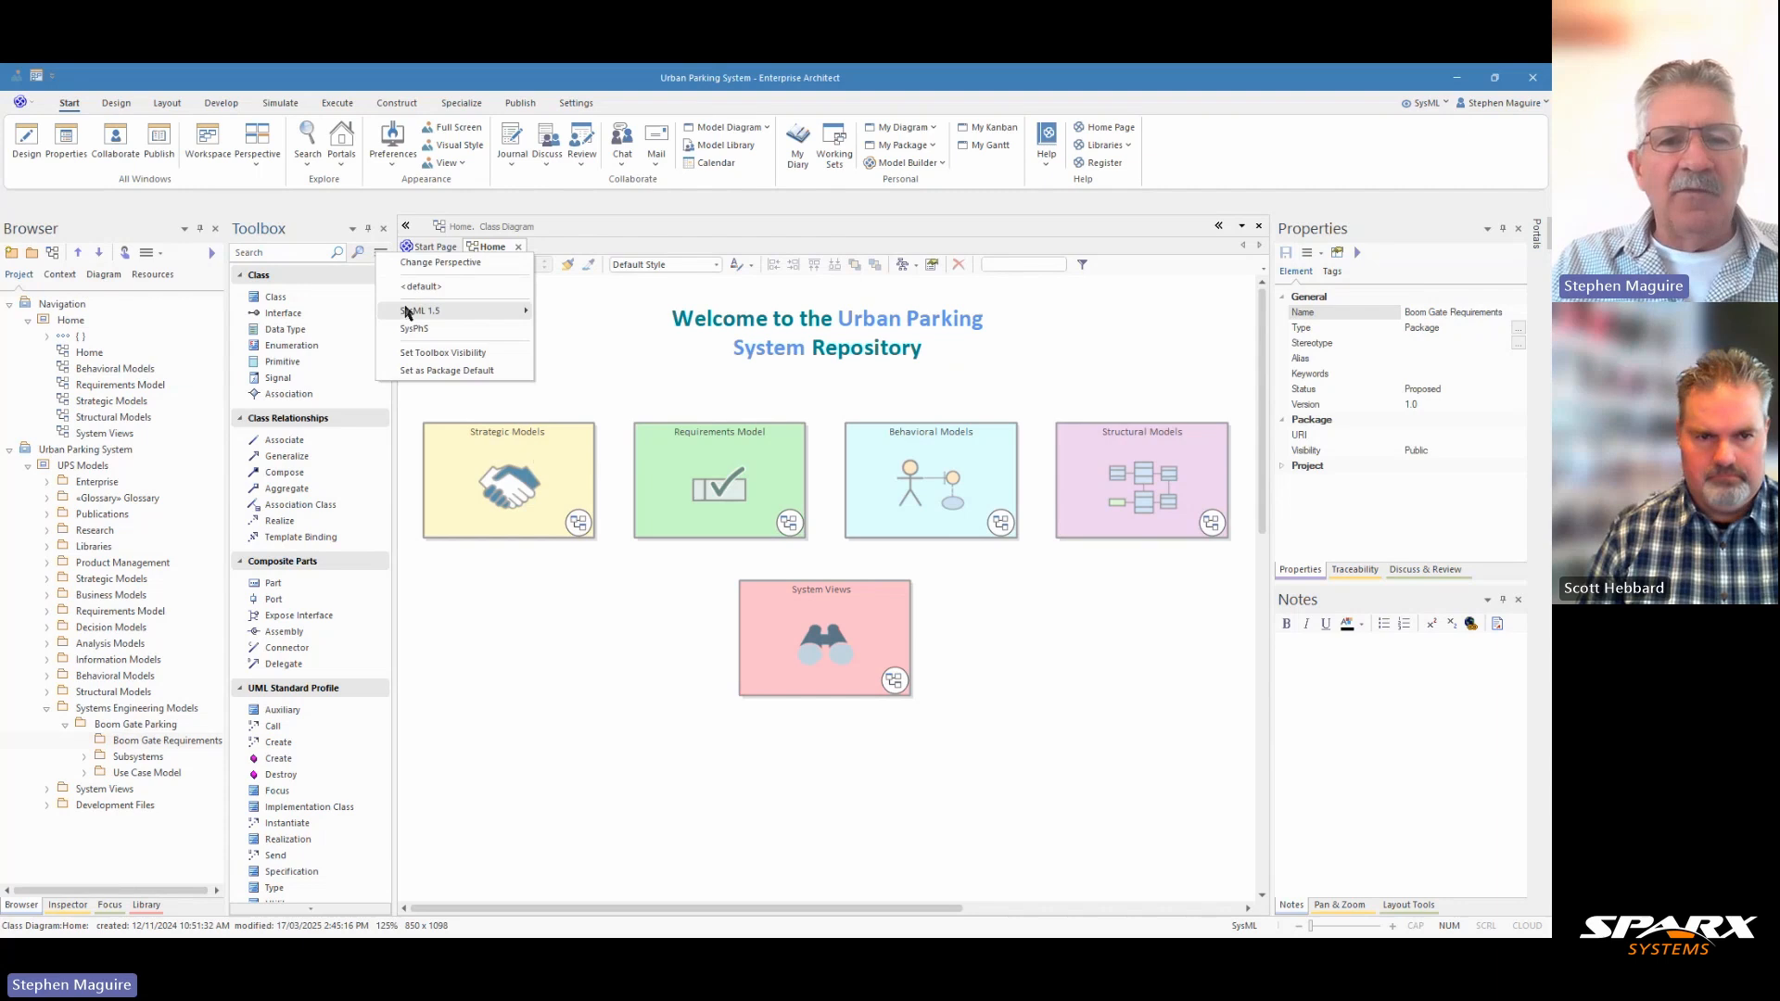
pyautogui.moveTo(410, 313)
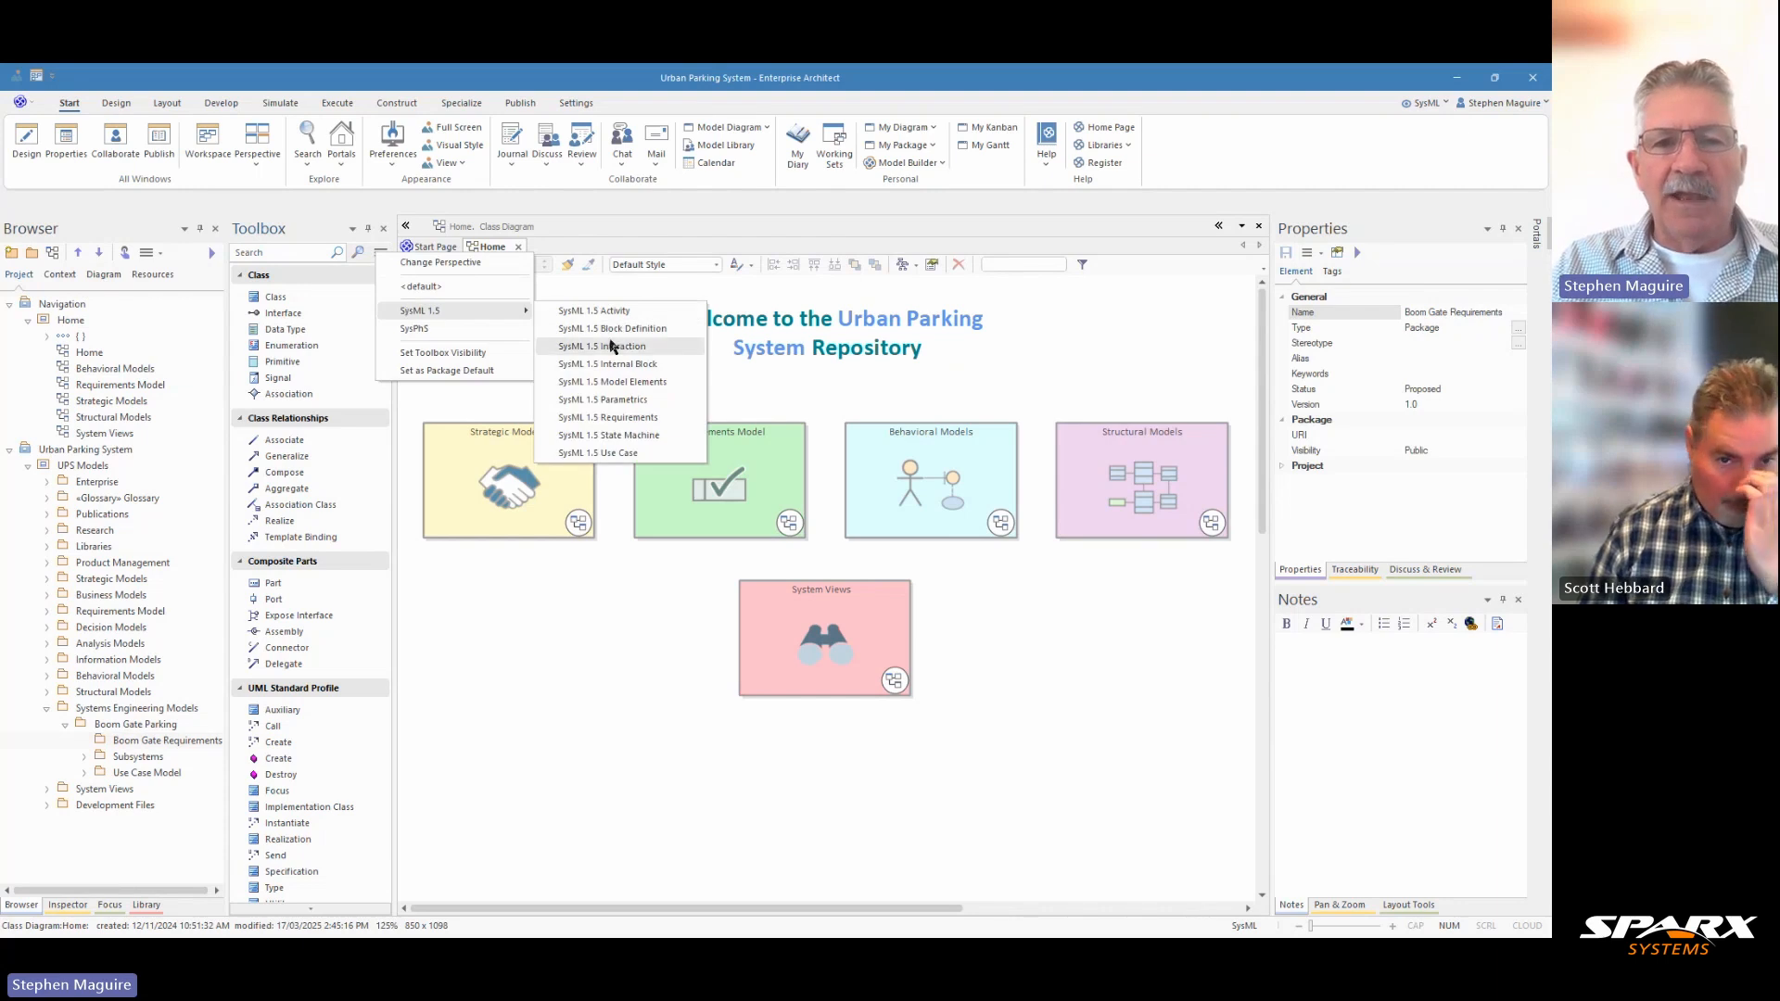
pyautogui.click(616, 419)
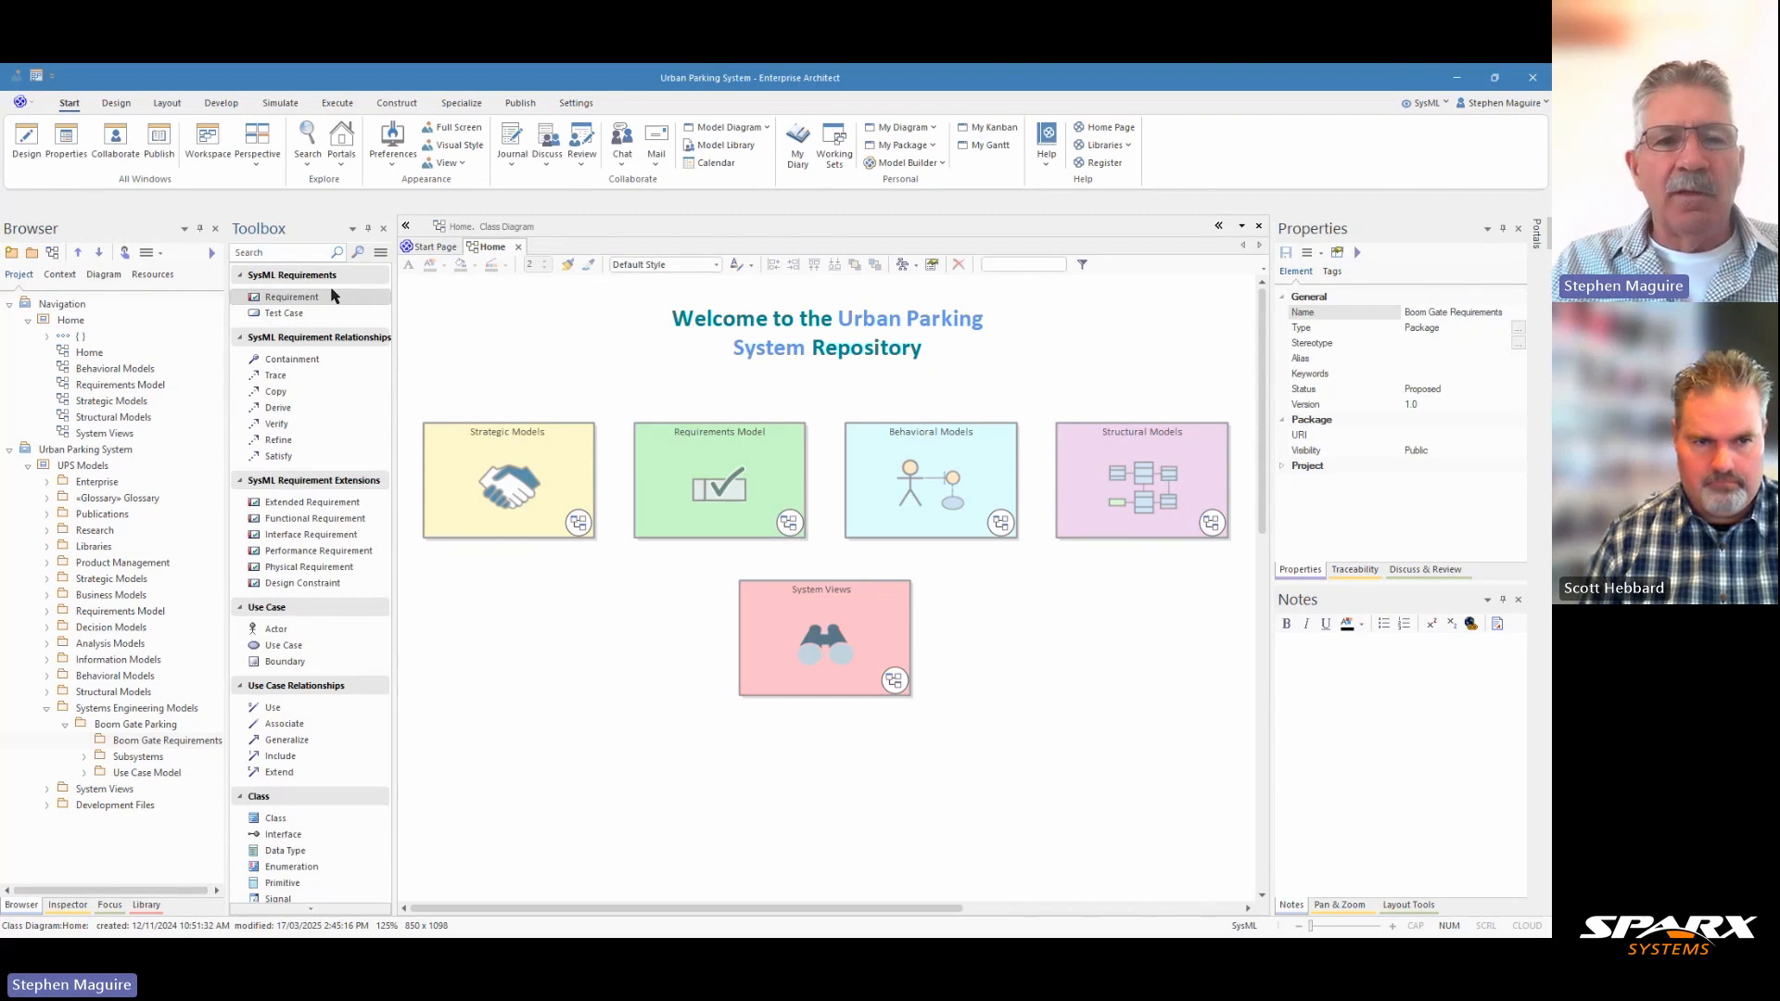
# Add a SysML requirement directly to the Boom Gate Requirements package in the browser tree and delete it again.
pyautogui.click(280, 300)
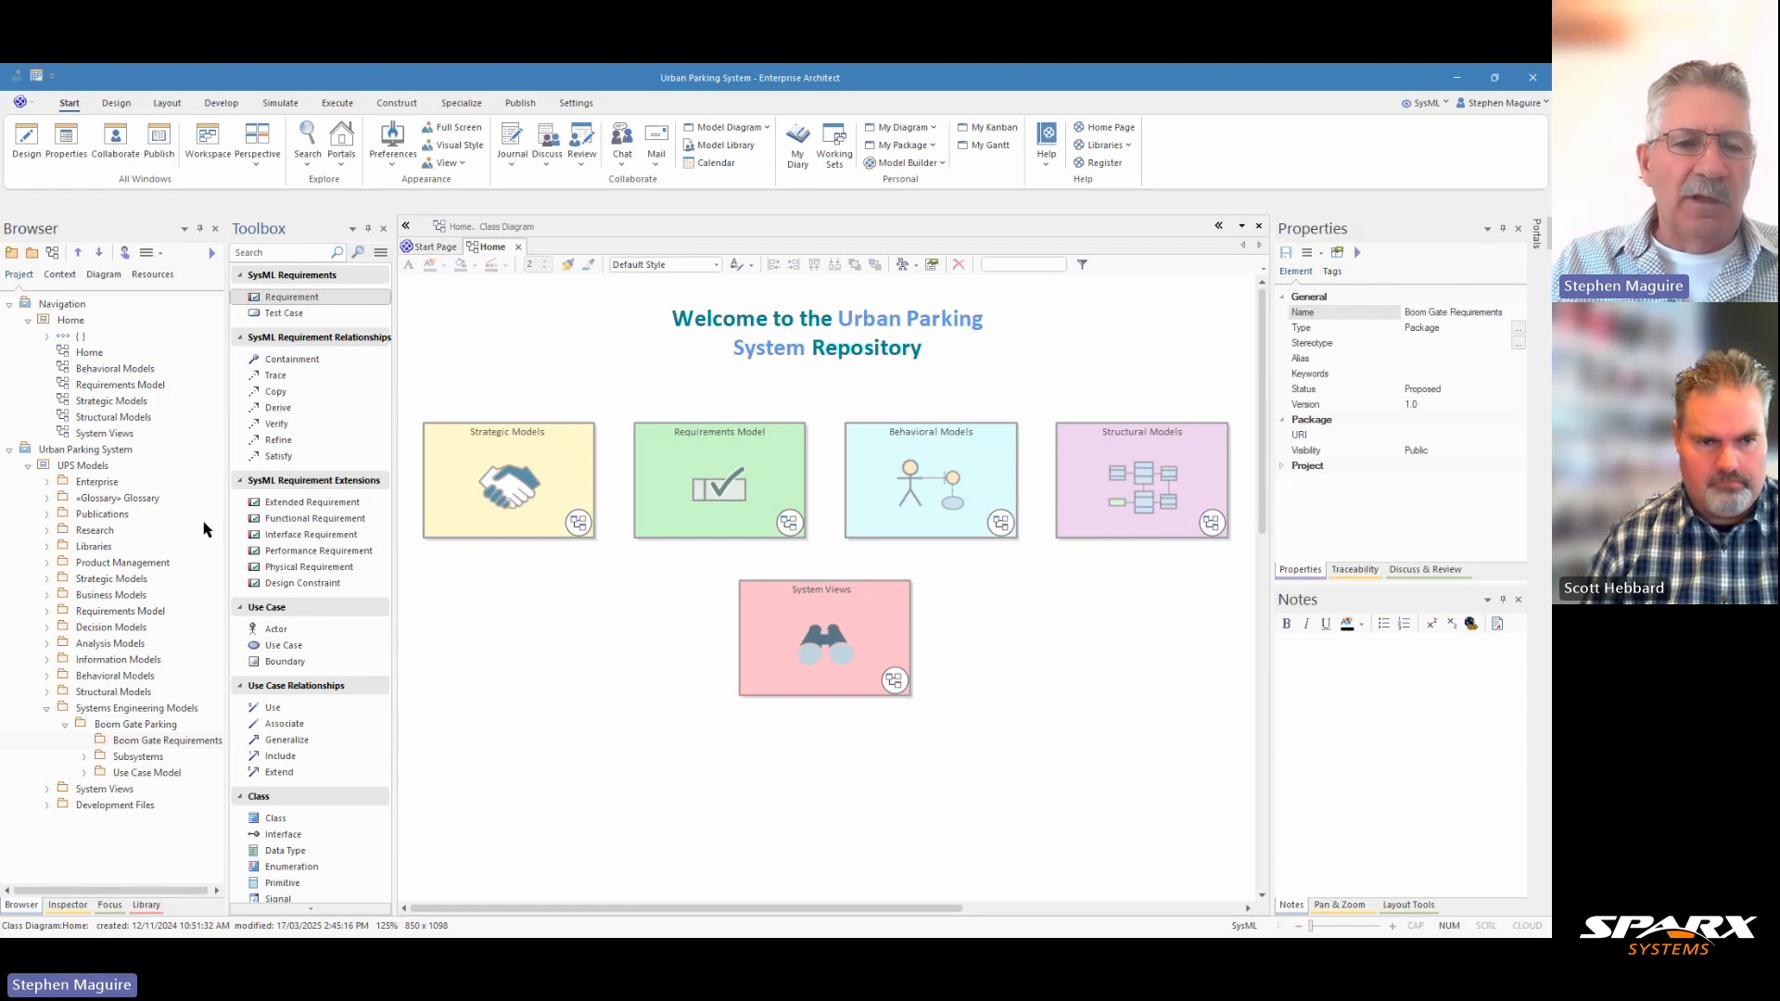
pyautogui.moveTo(148, 745); pyautogui.dragTo(135, 745)
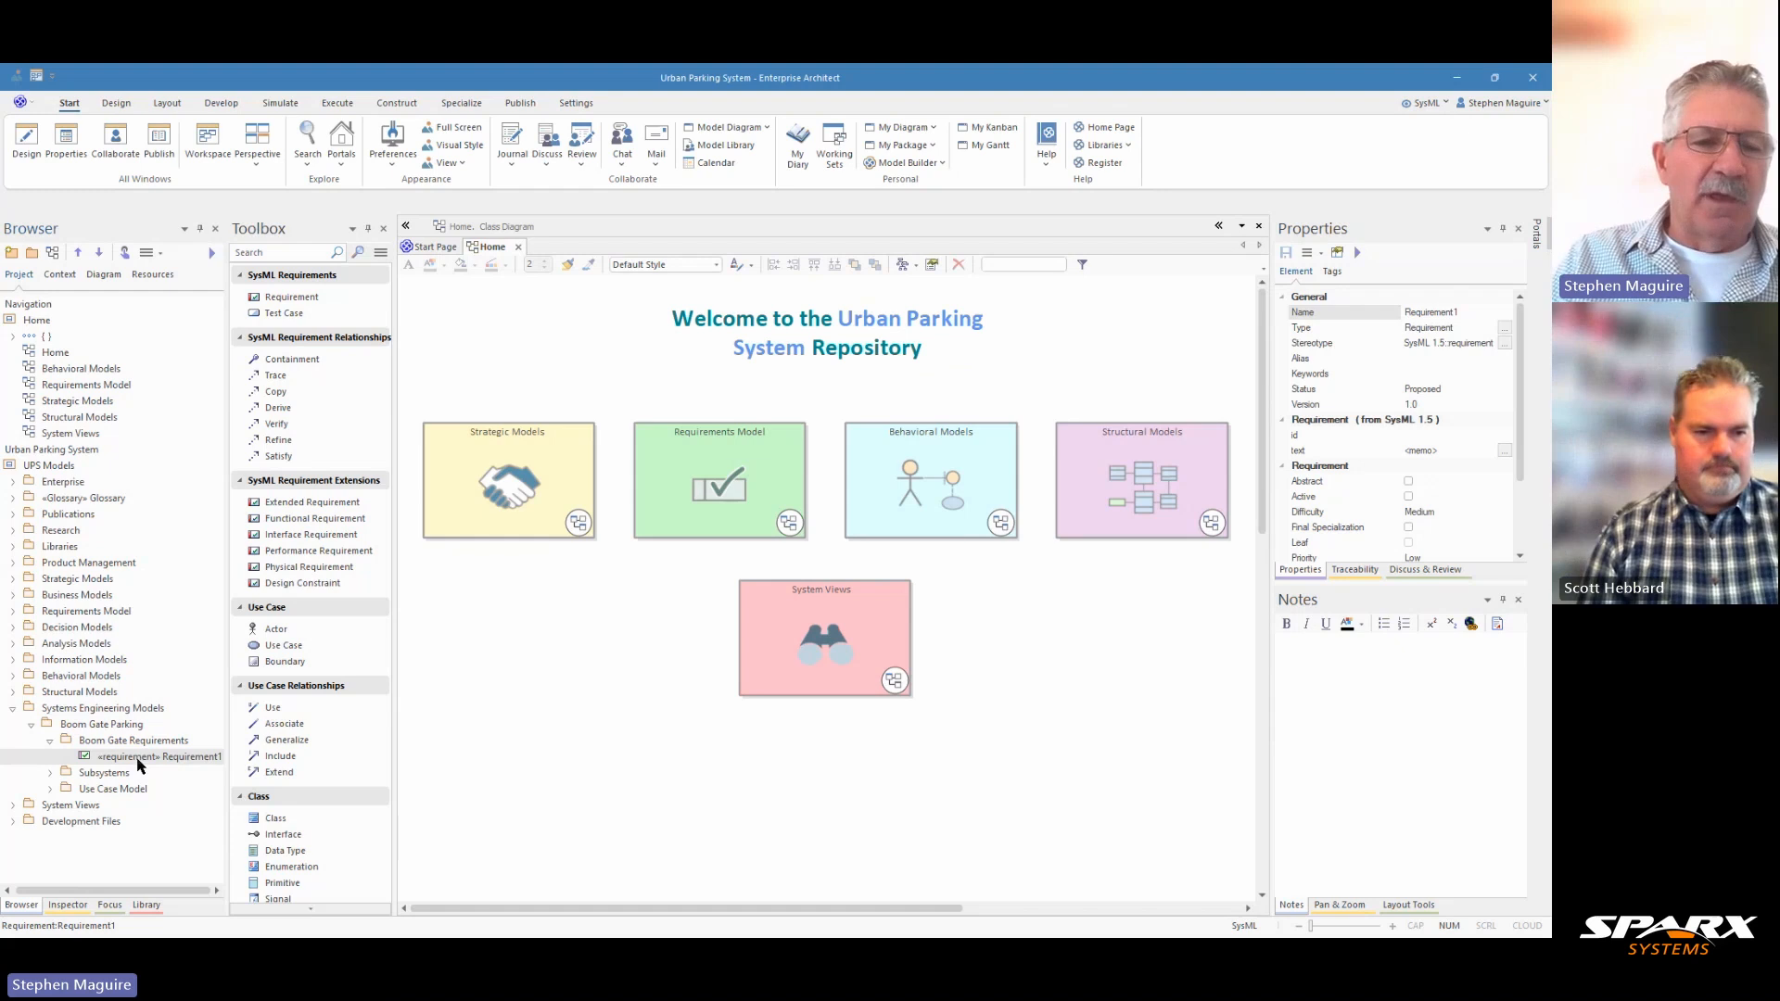
pyautogui.press('Delete')
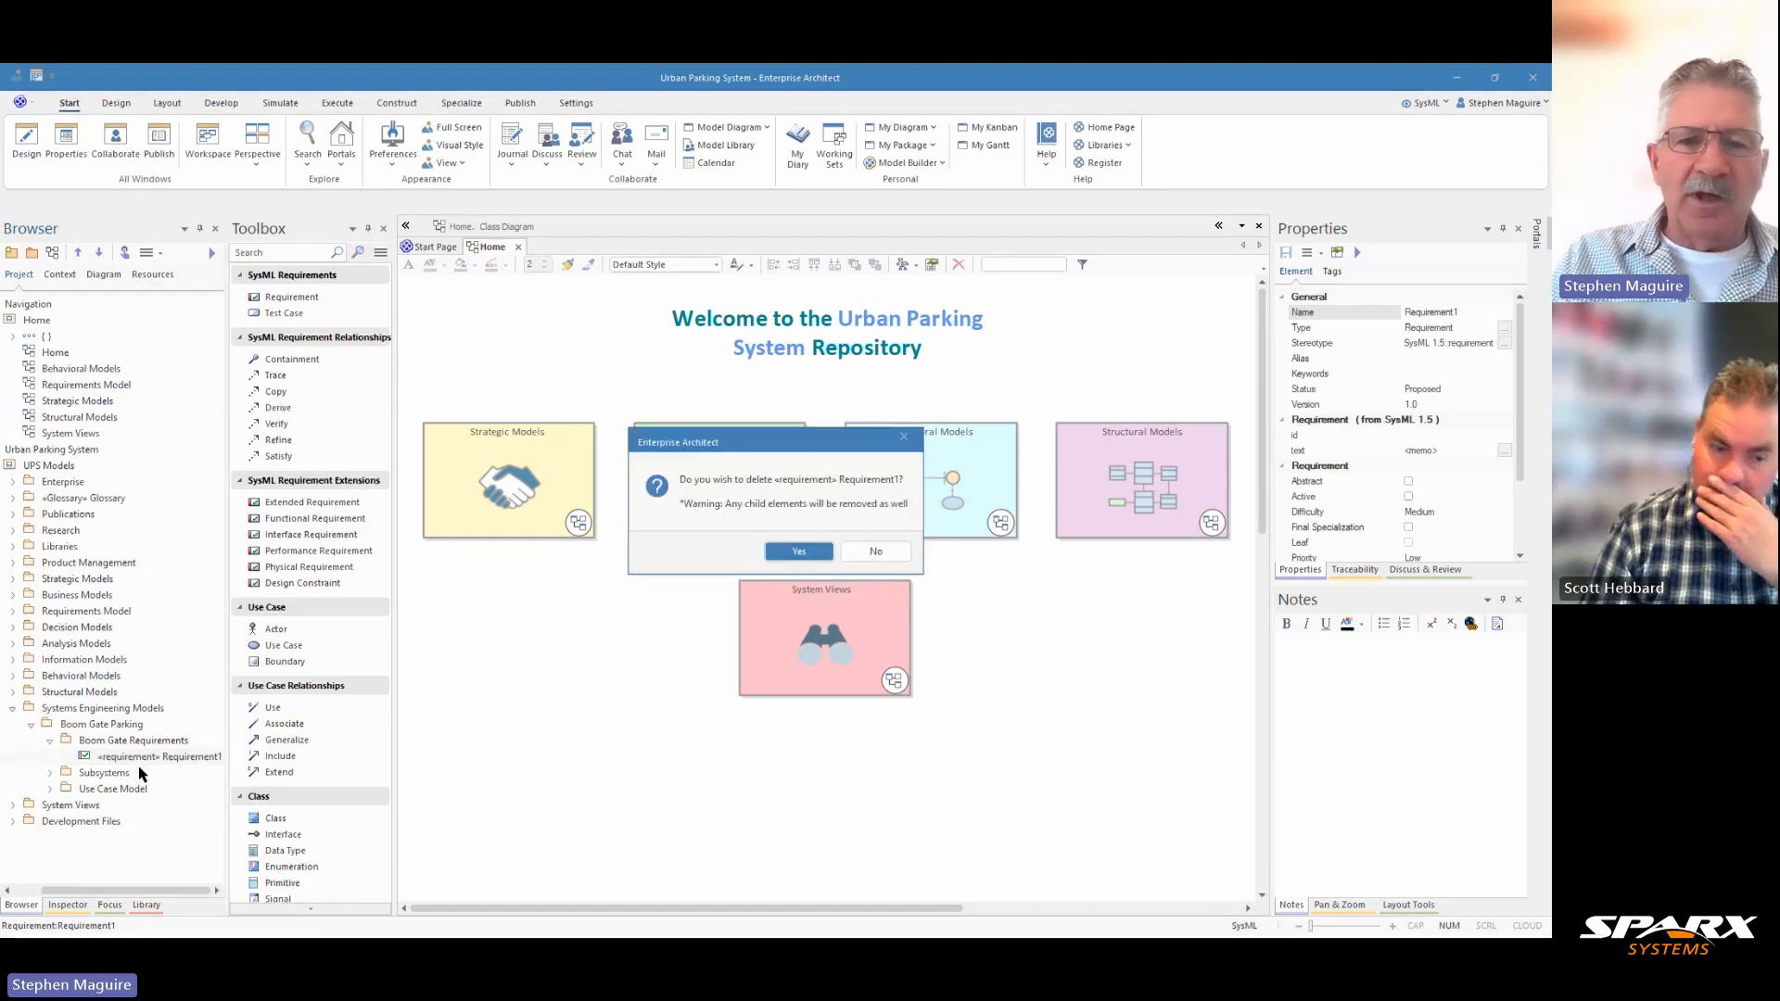
pyautogui.click(793, 552)
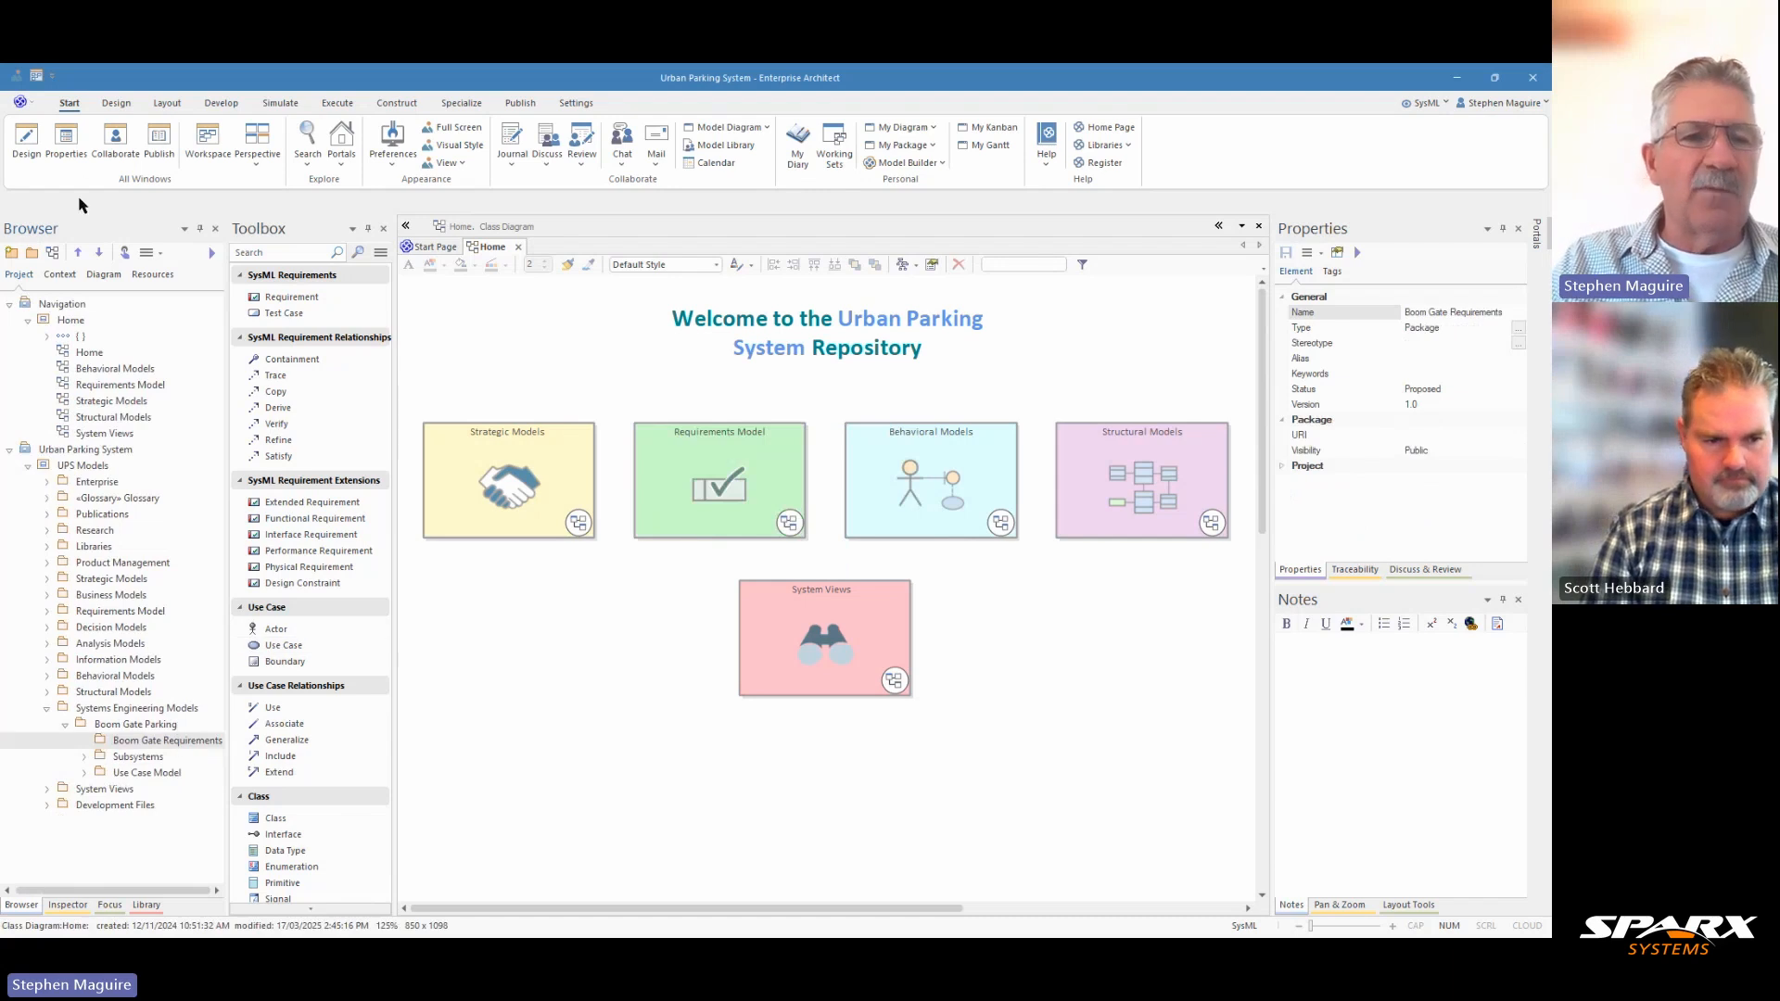
# Create a SysML 1.5 Requirement diagram named "Boom Gate Requirements" in the Boom Gate Requirements package.
pyautogui.click(53, 256)
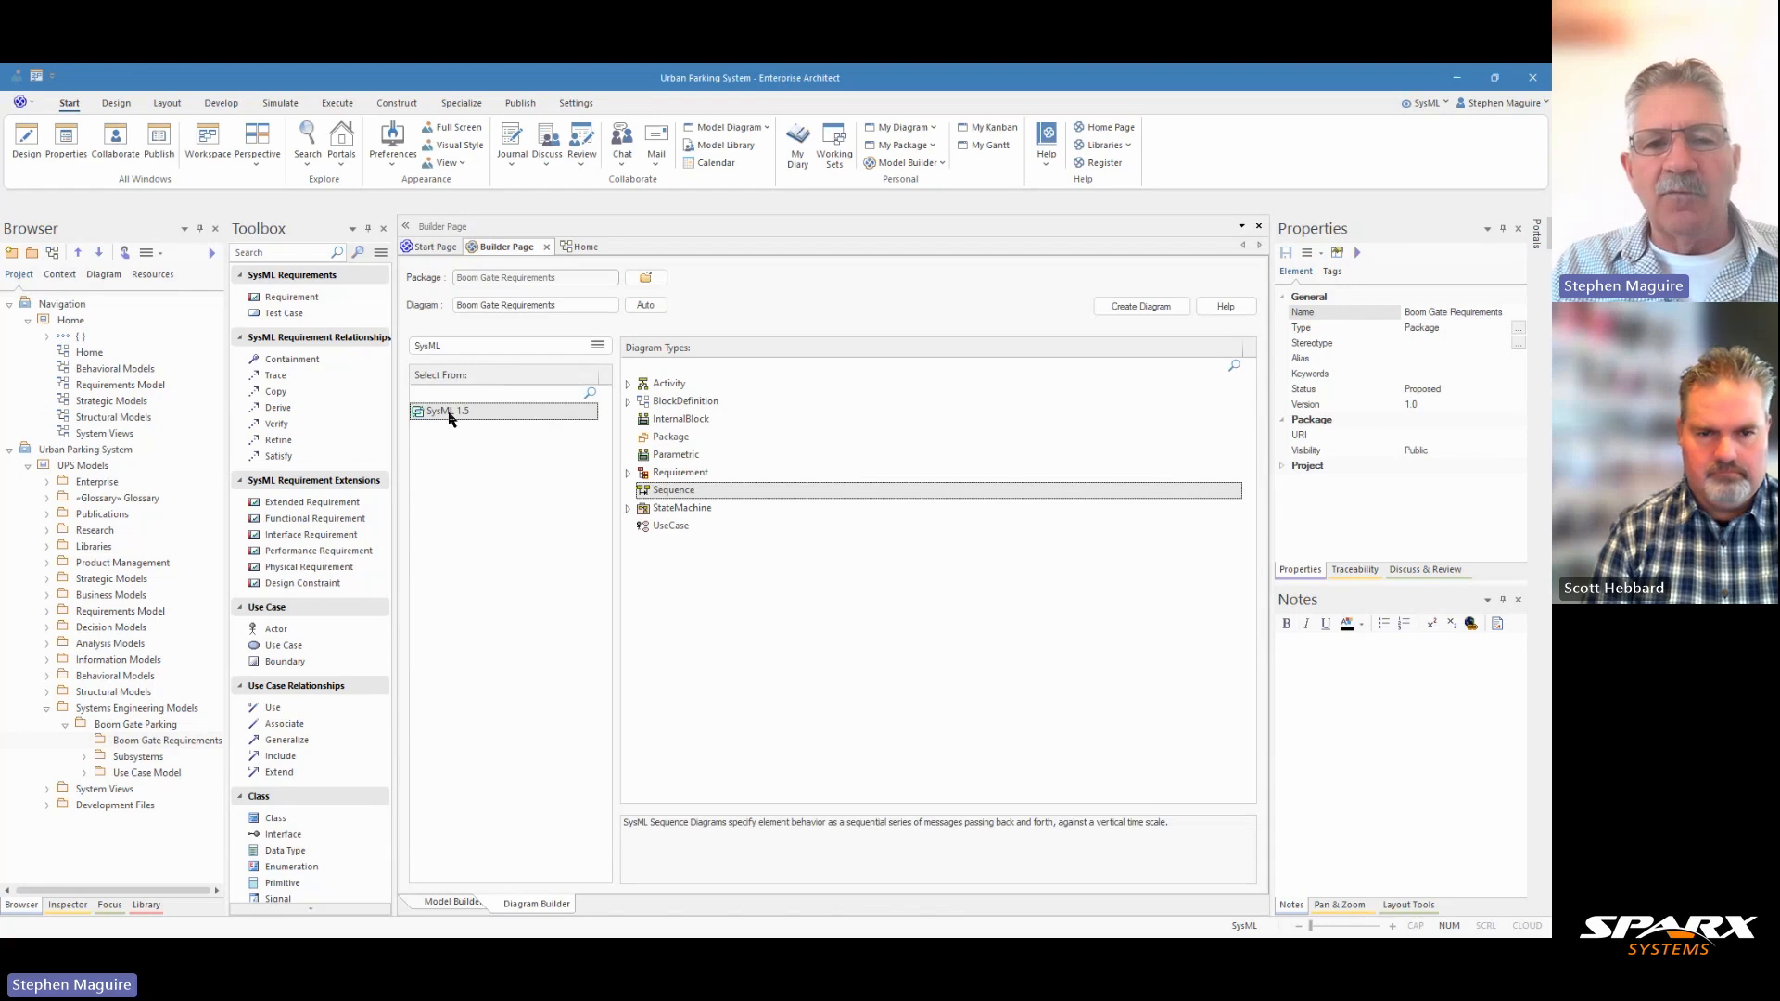
pyautogui.click(673, 475)
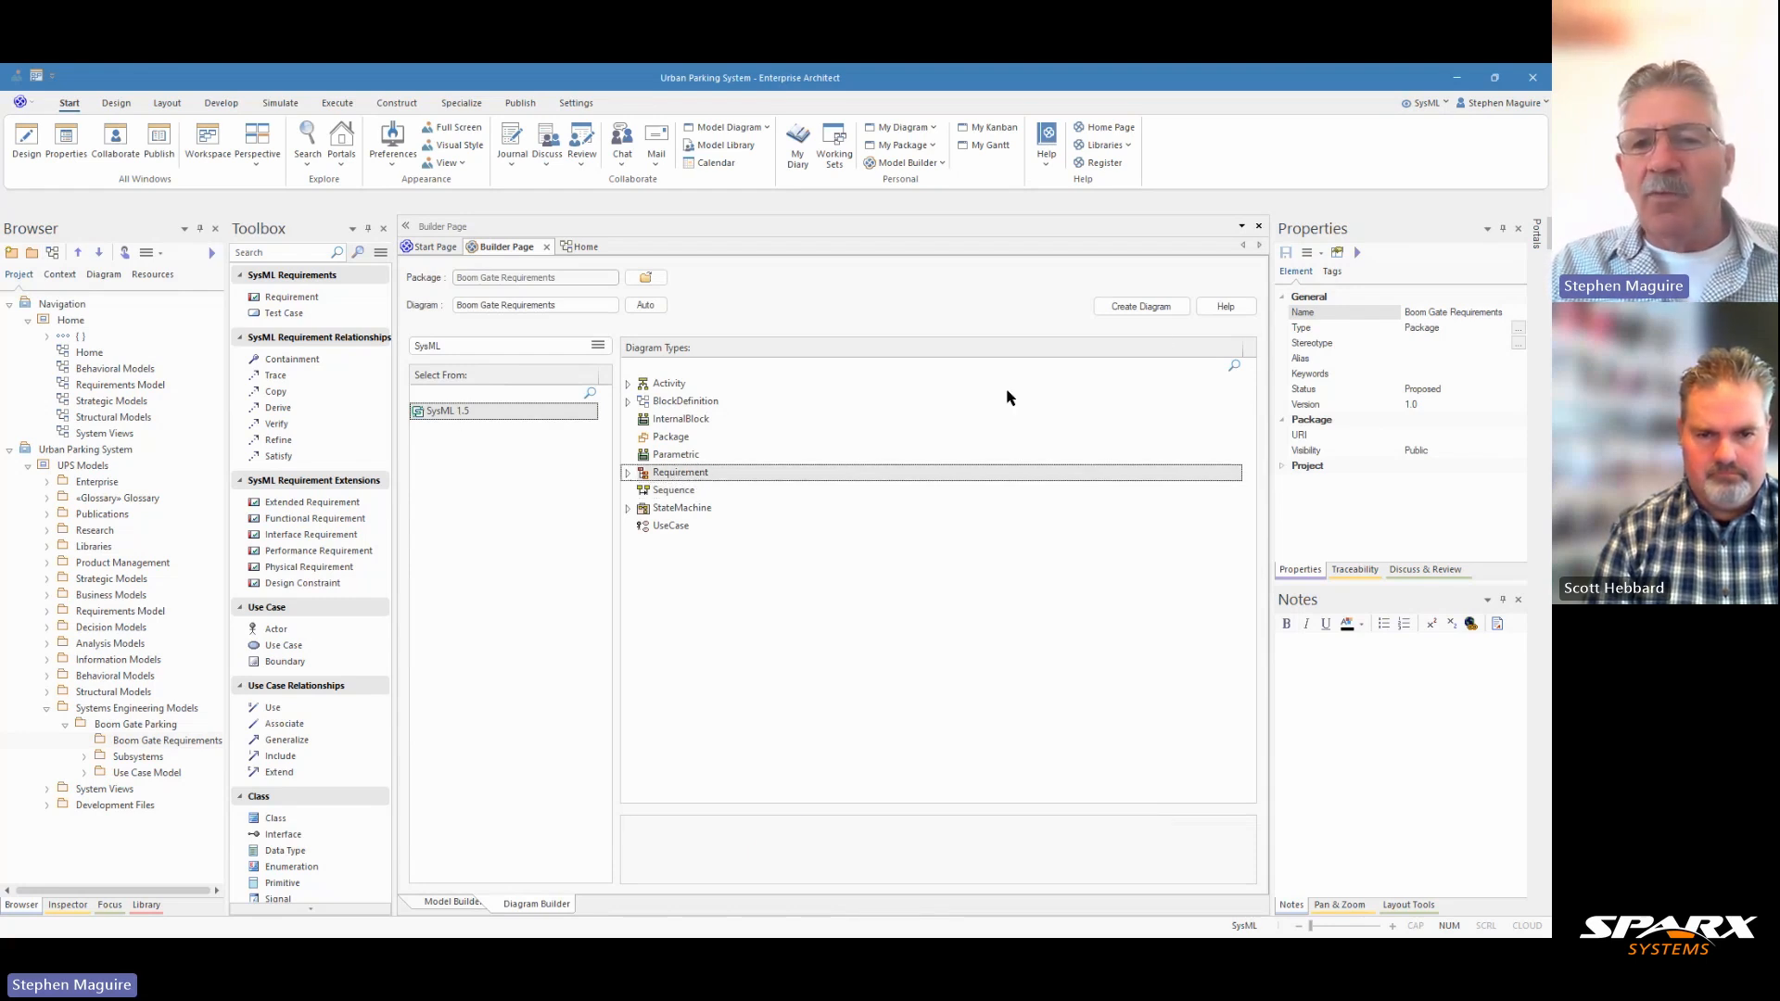
pyautogui.click(627, 473)
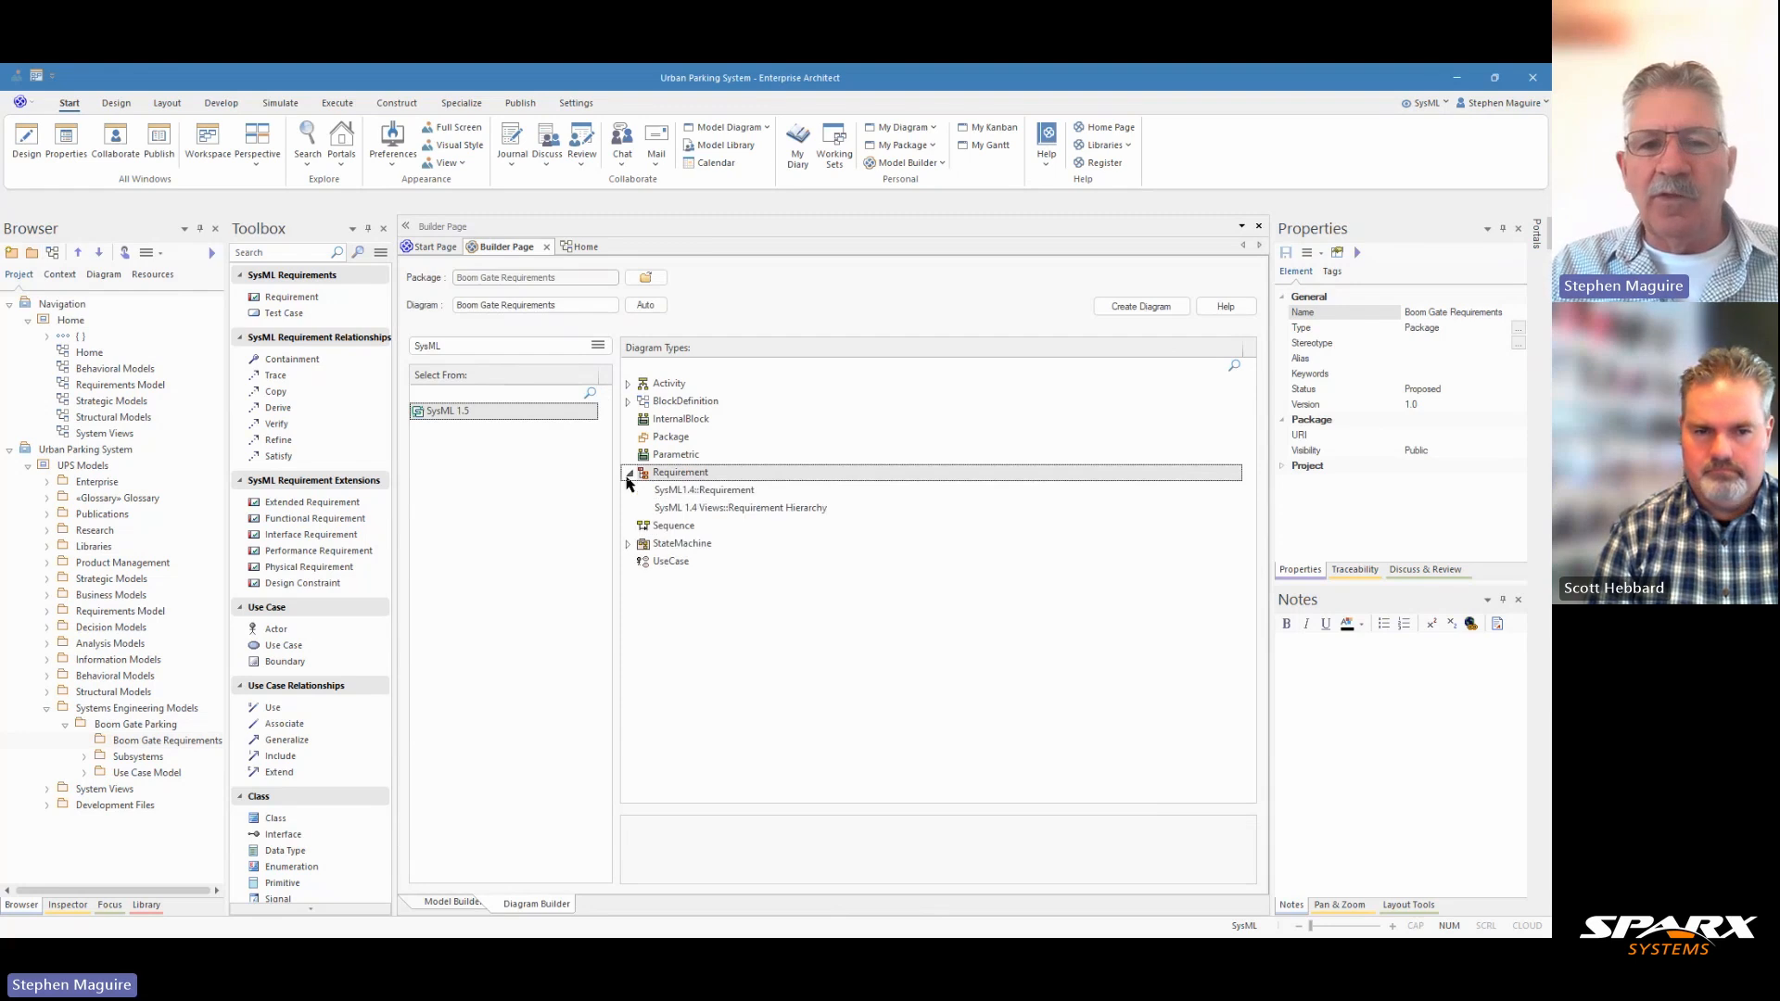
pyautogui.click(627, 473)
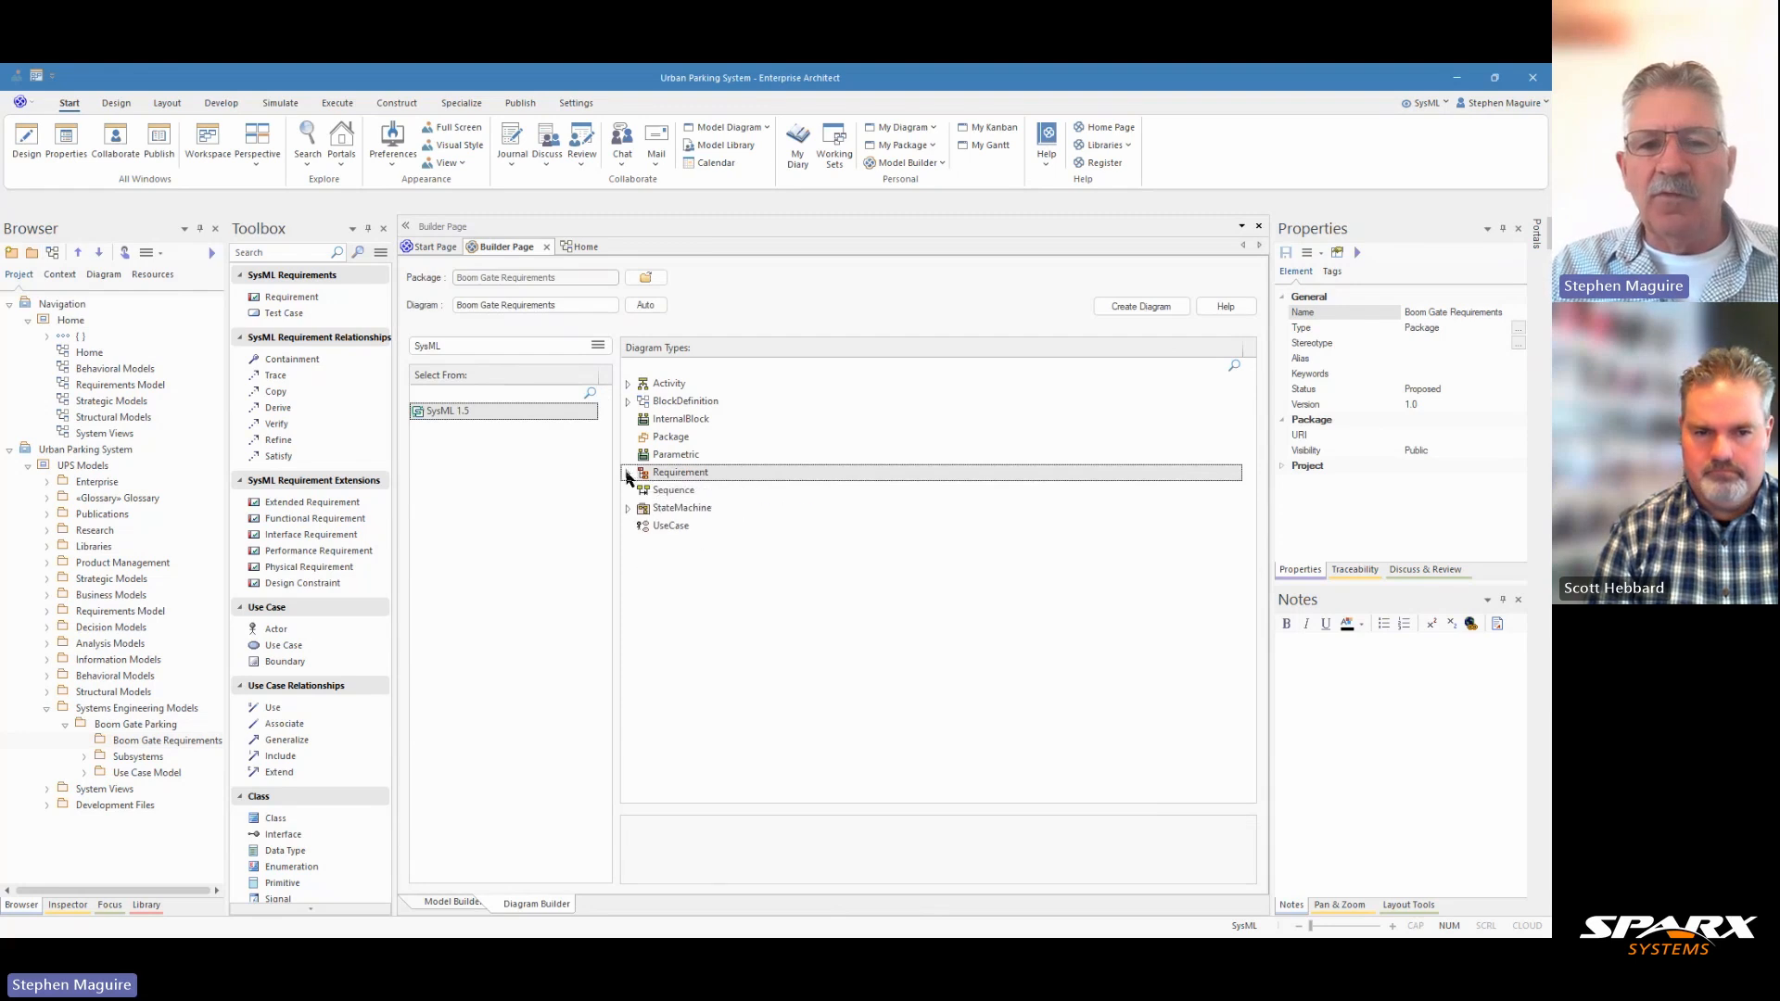
pyautogui.click(1130, 309)
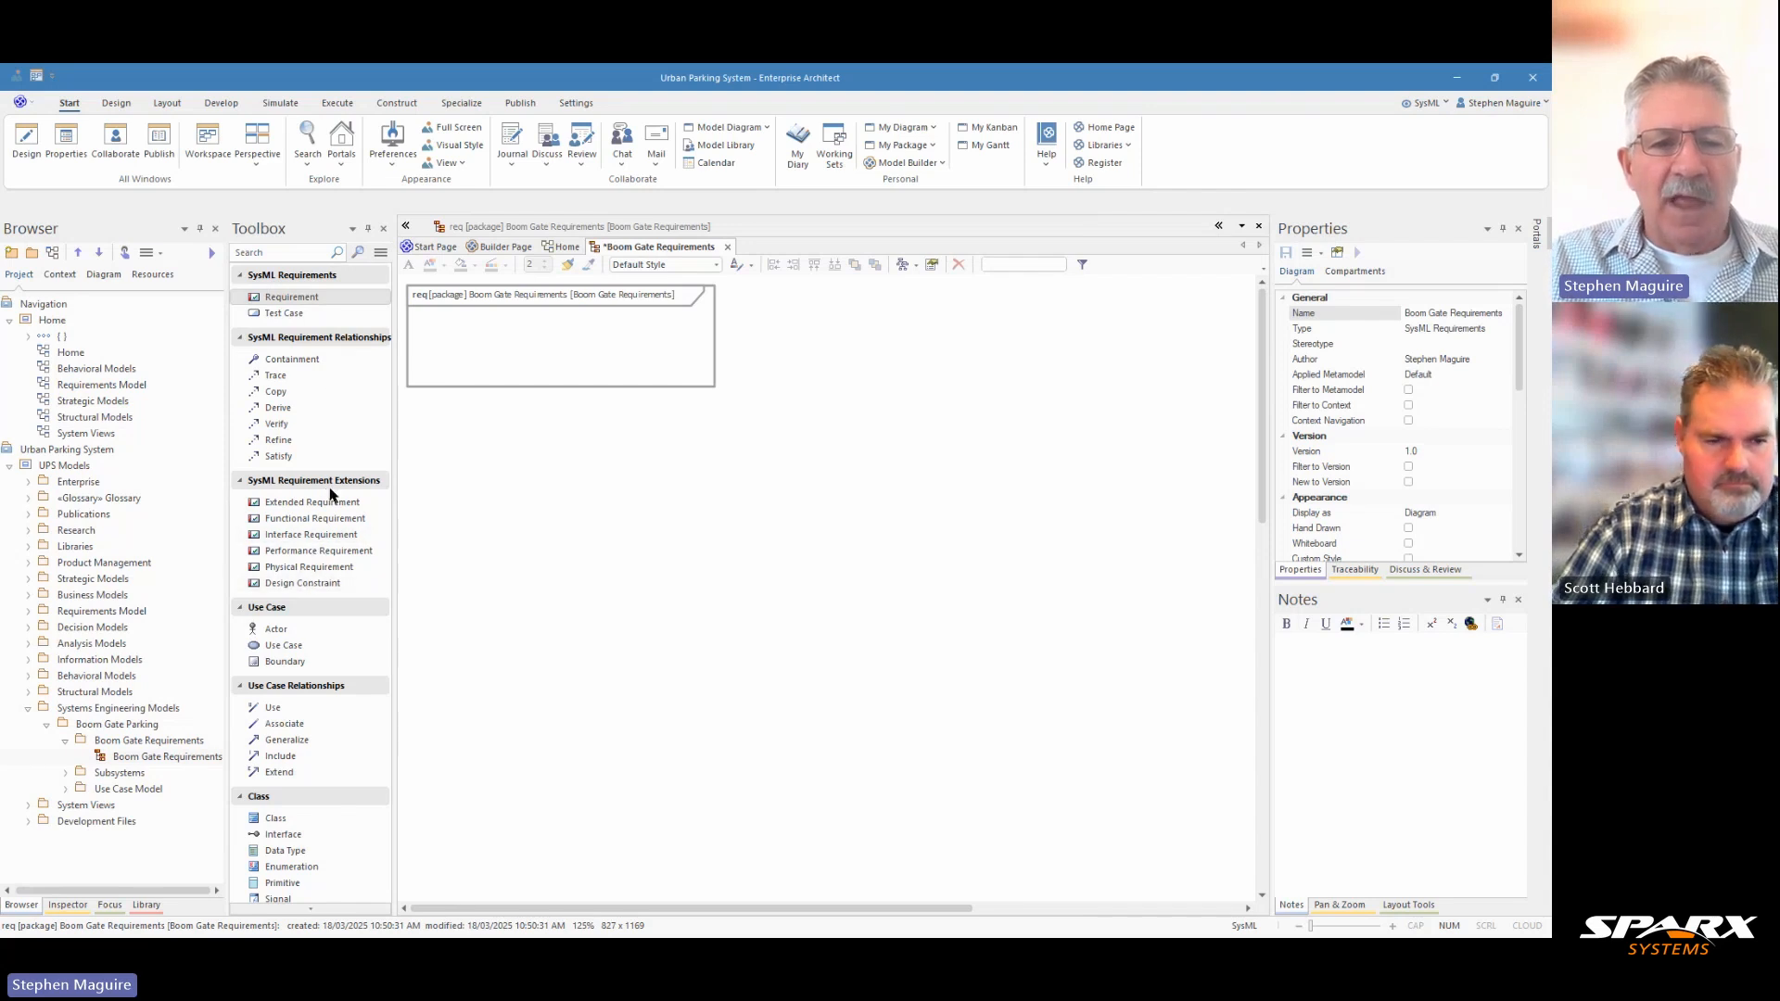
# Add a SysML requirement to the Boom Gate Requirements diagram and name it "Boom Gate Parking Management".
pyautogui.click(306, 302)
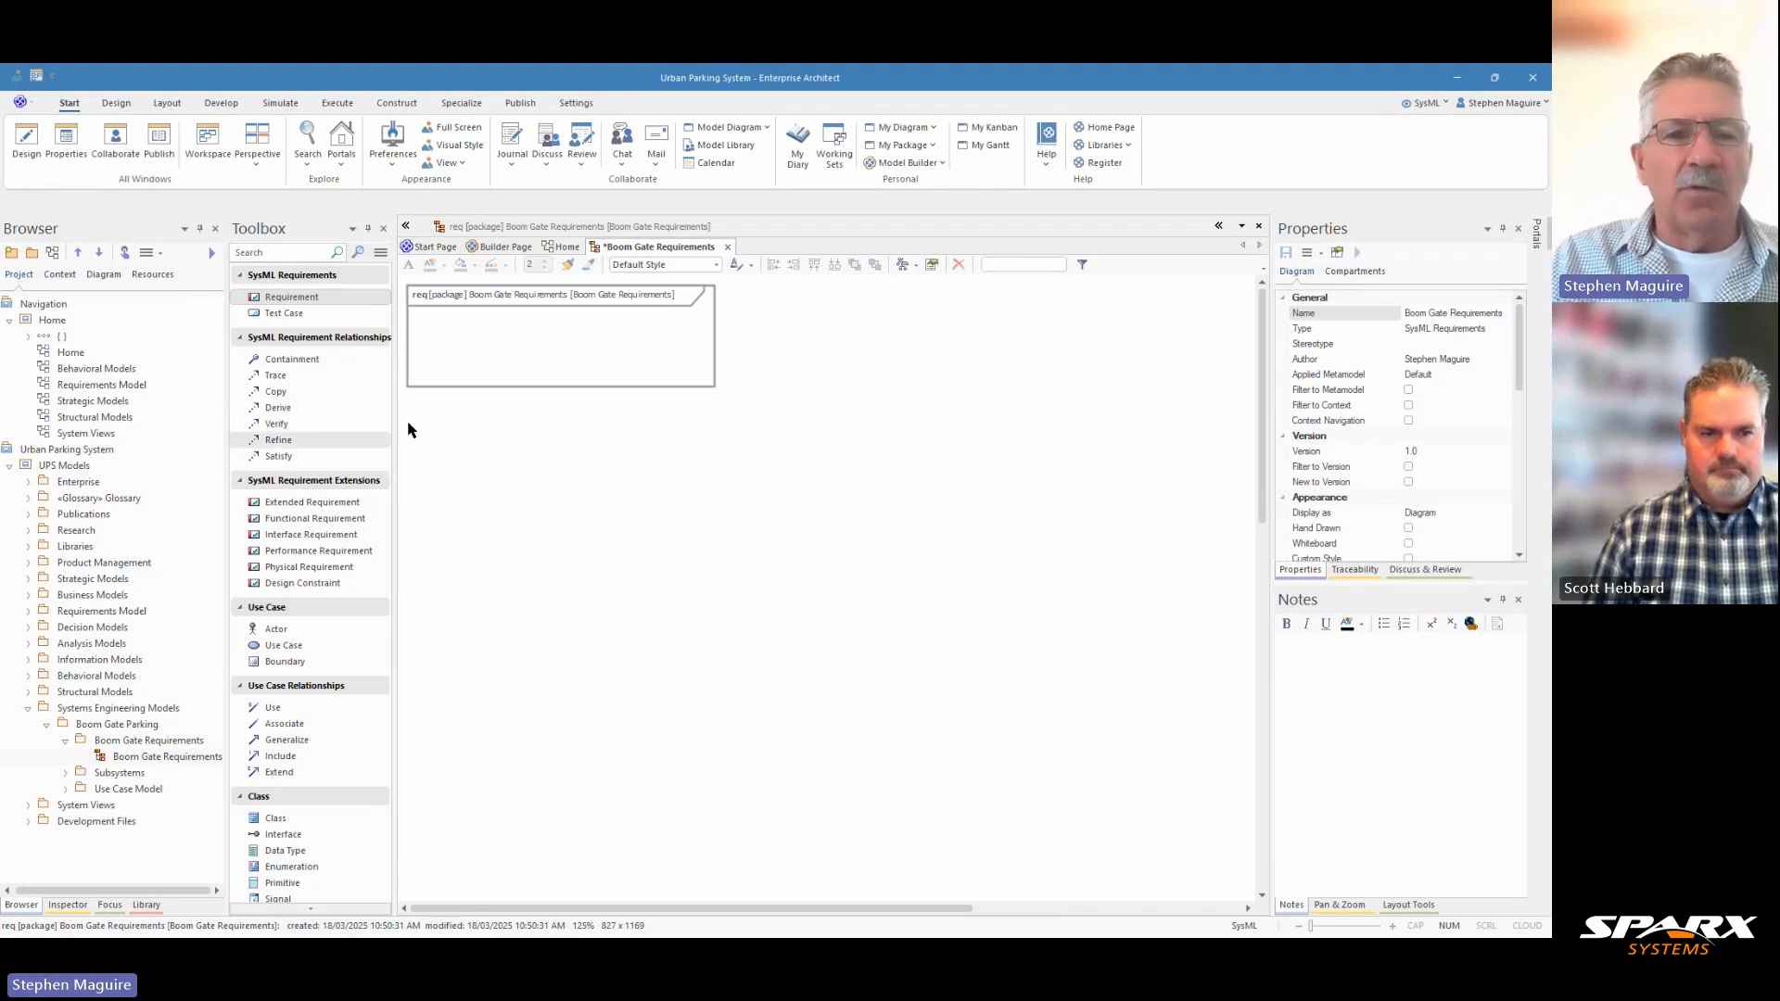
pyautogui.moveTo(331, 297); pyautogui.dragTo(478, 341)
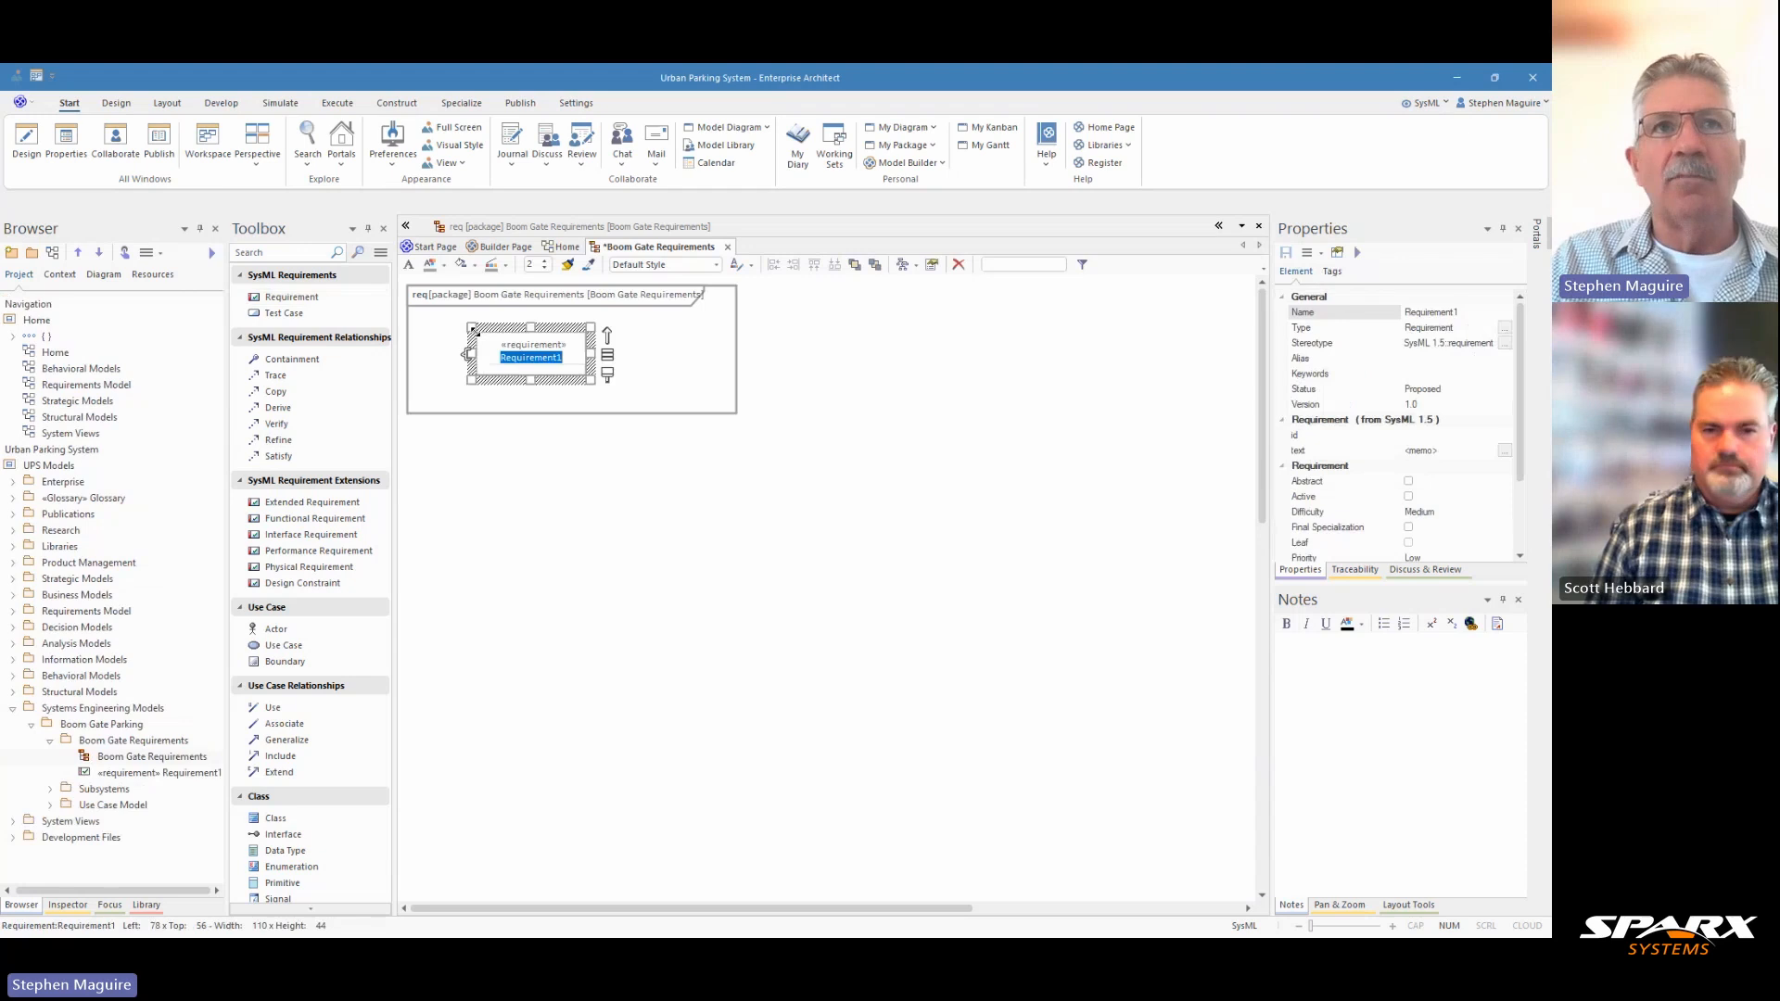
pyautogui.write('Pa')
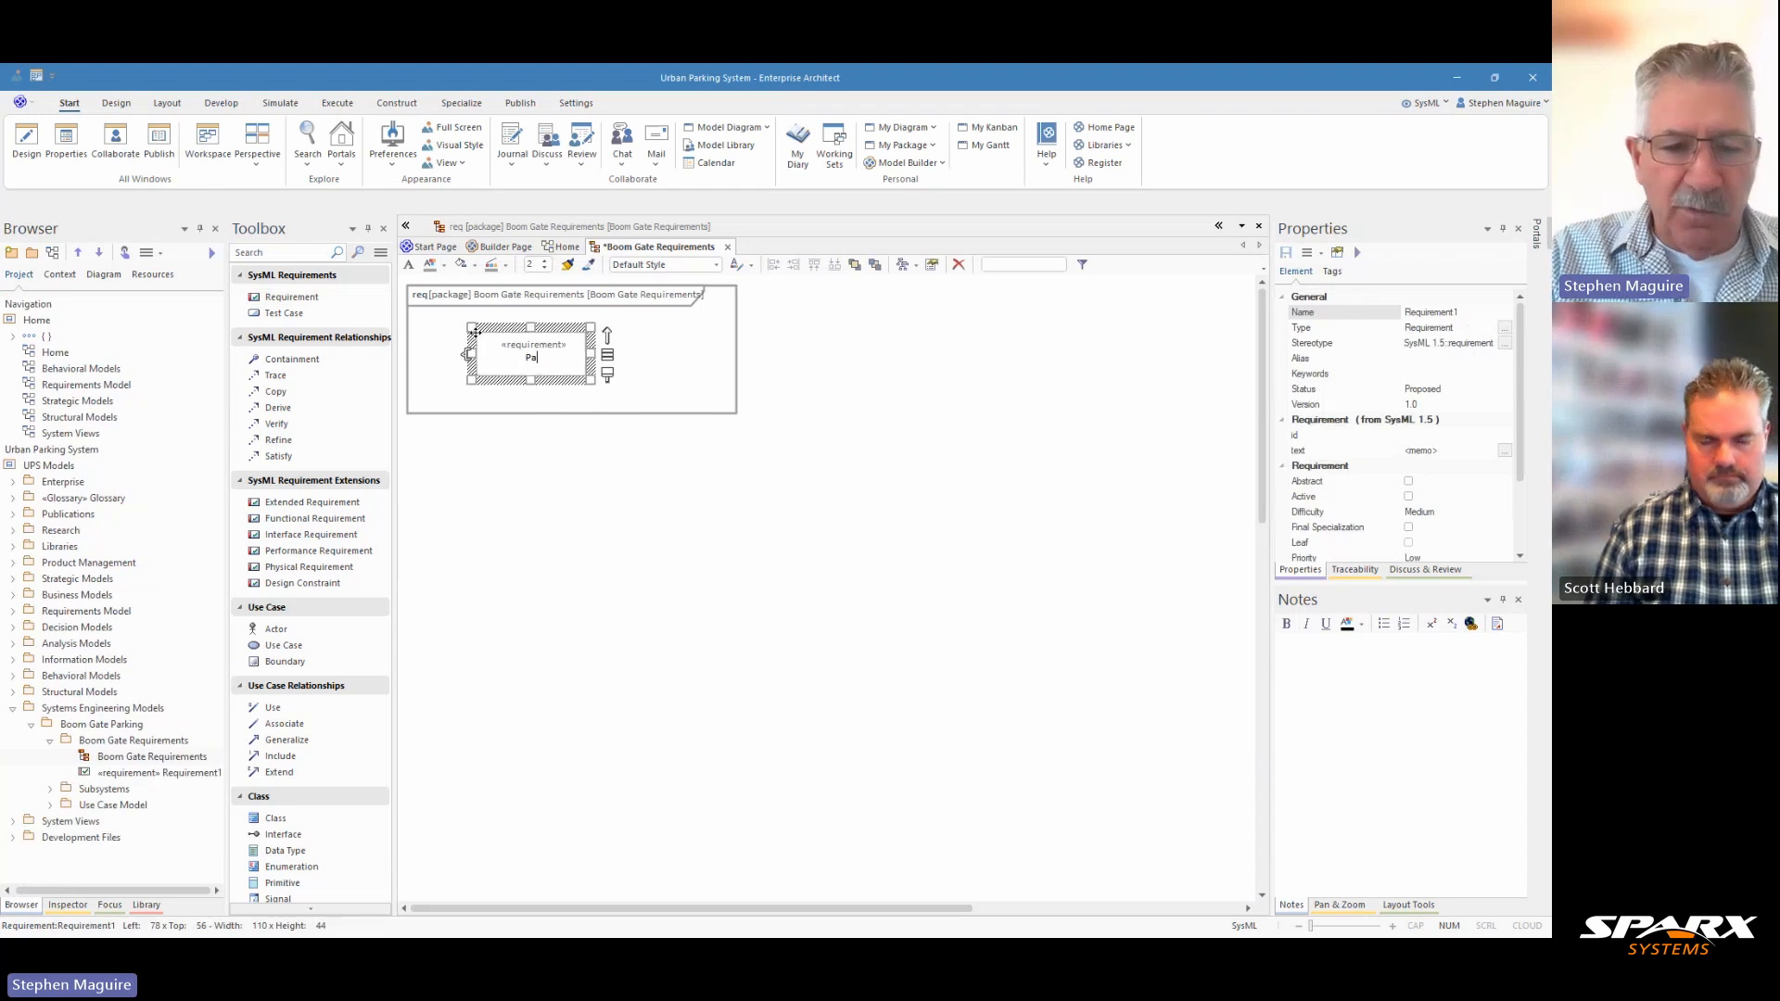
pyautogui.write('rking Parking')
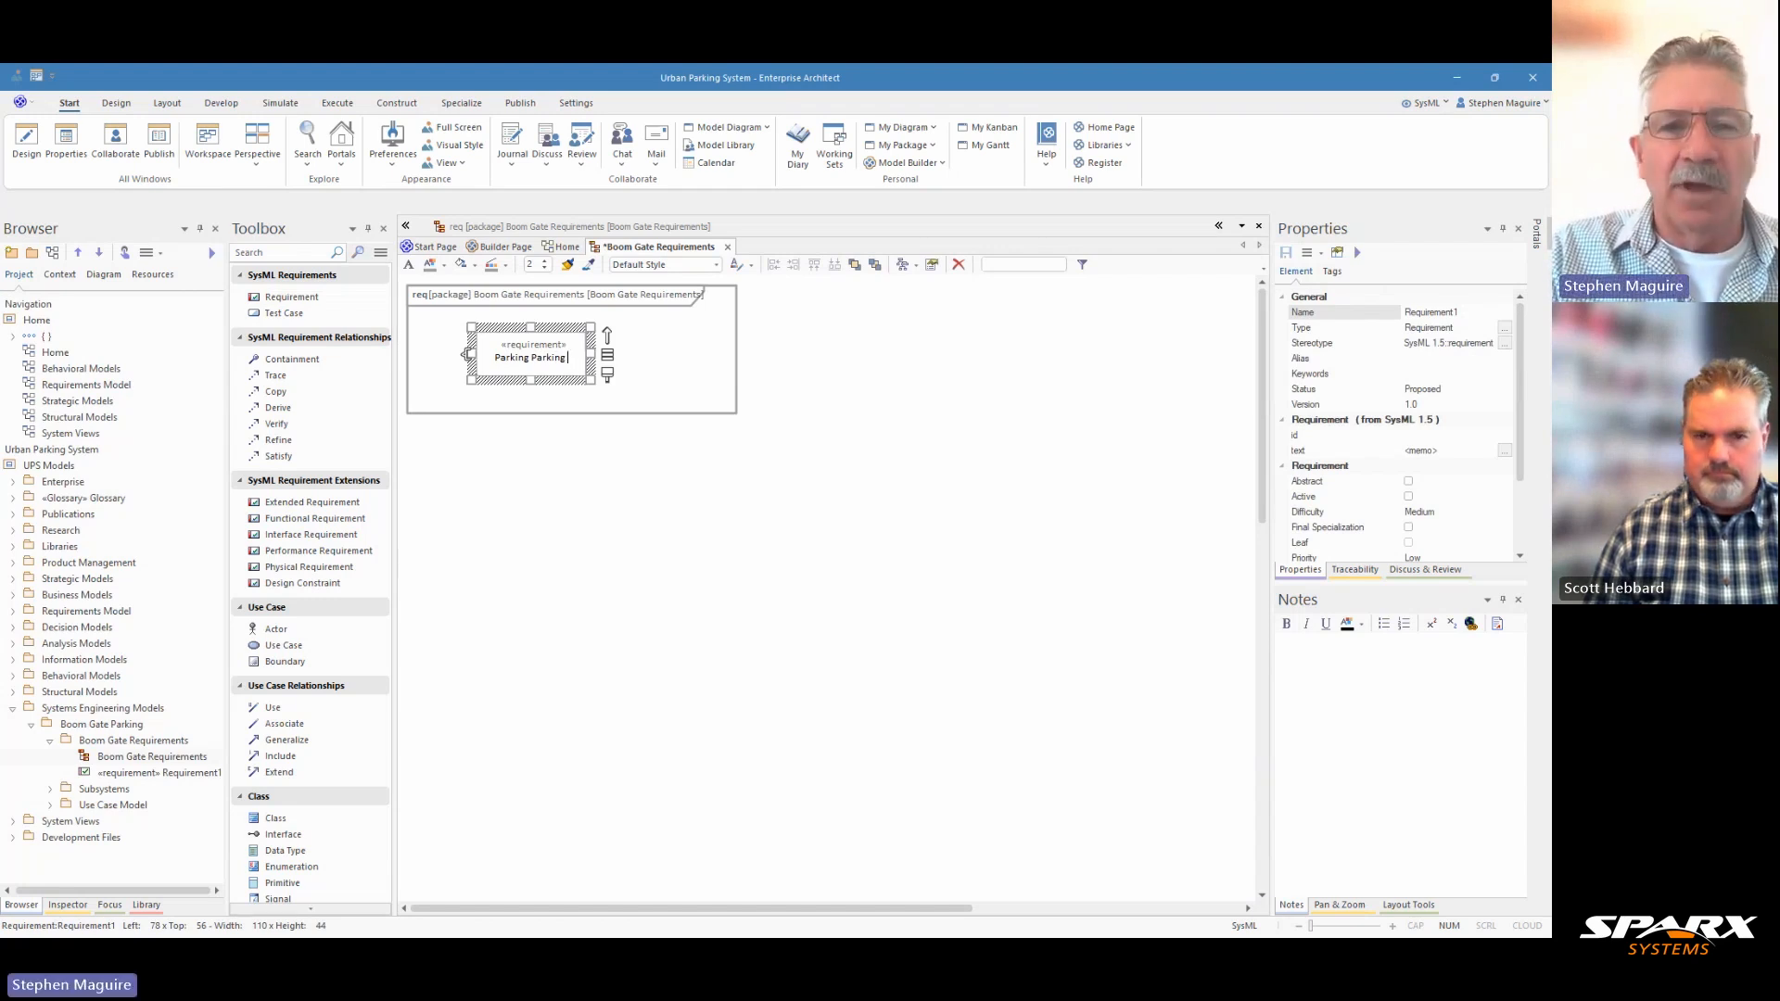
pyautogui.write(' M')
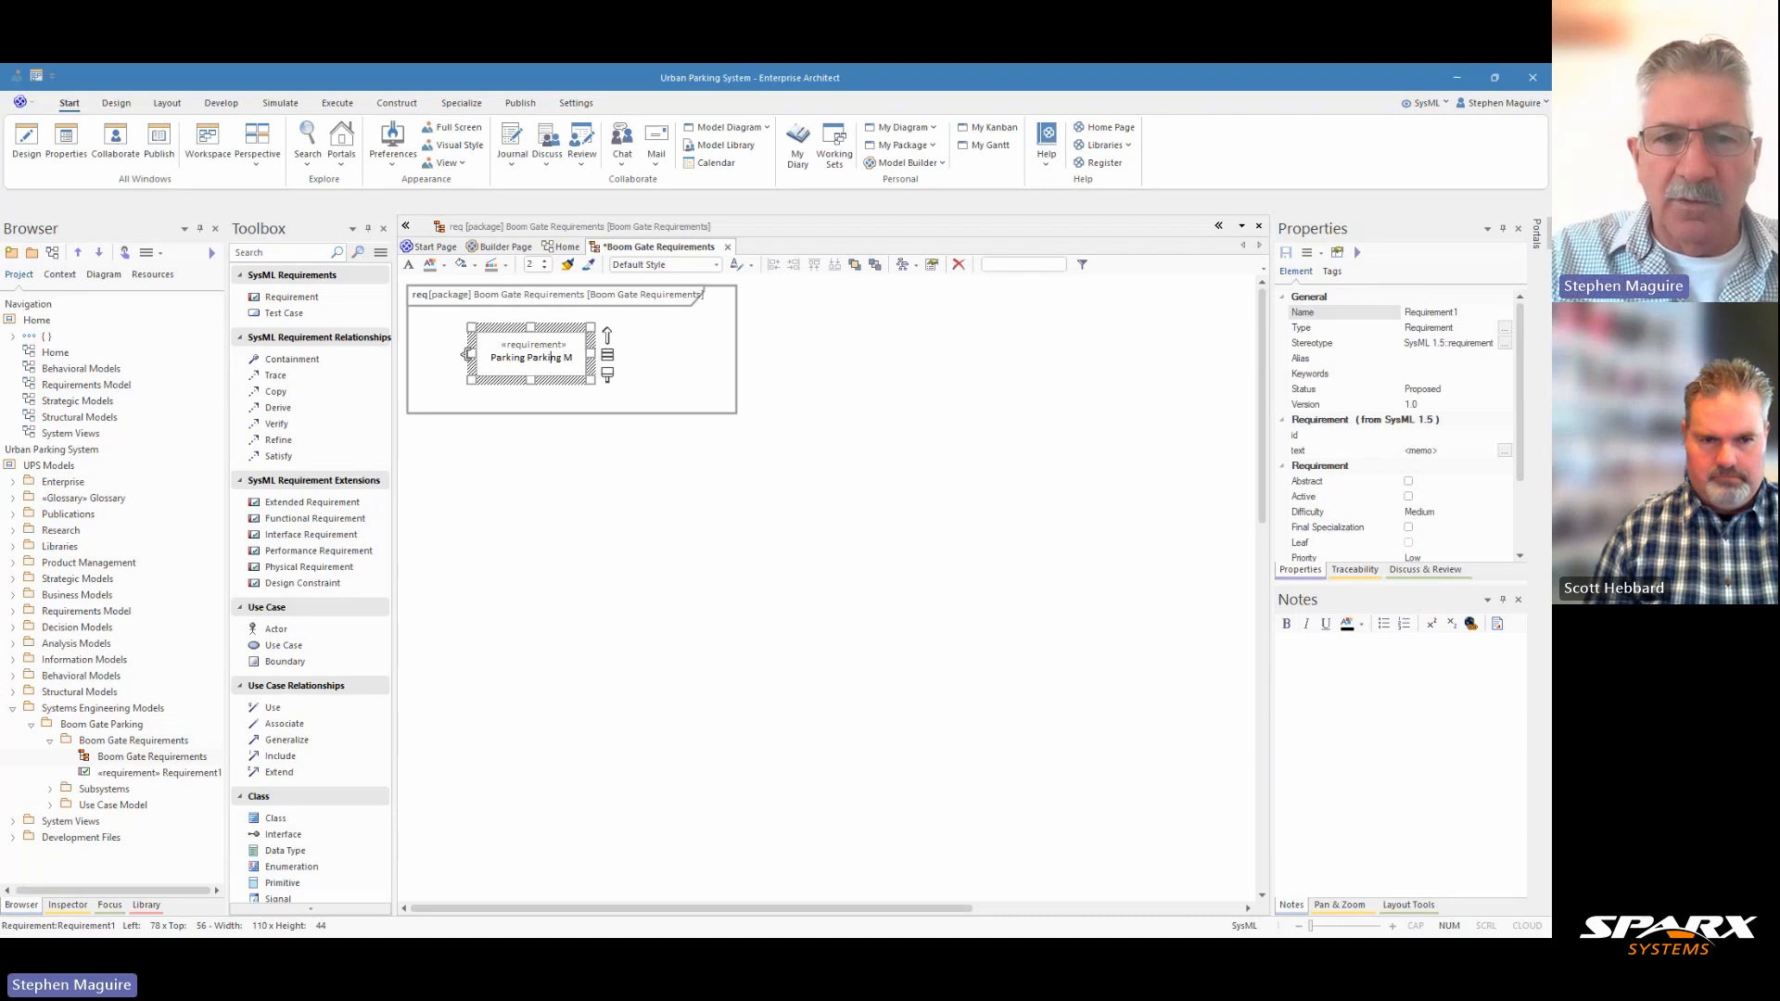
pyautogui.press('Home')
pyautogui.write('Boom ')
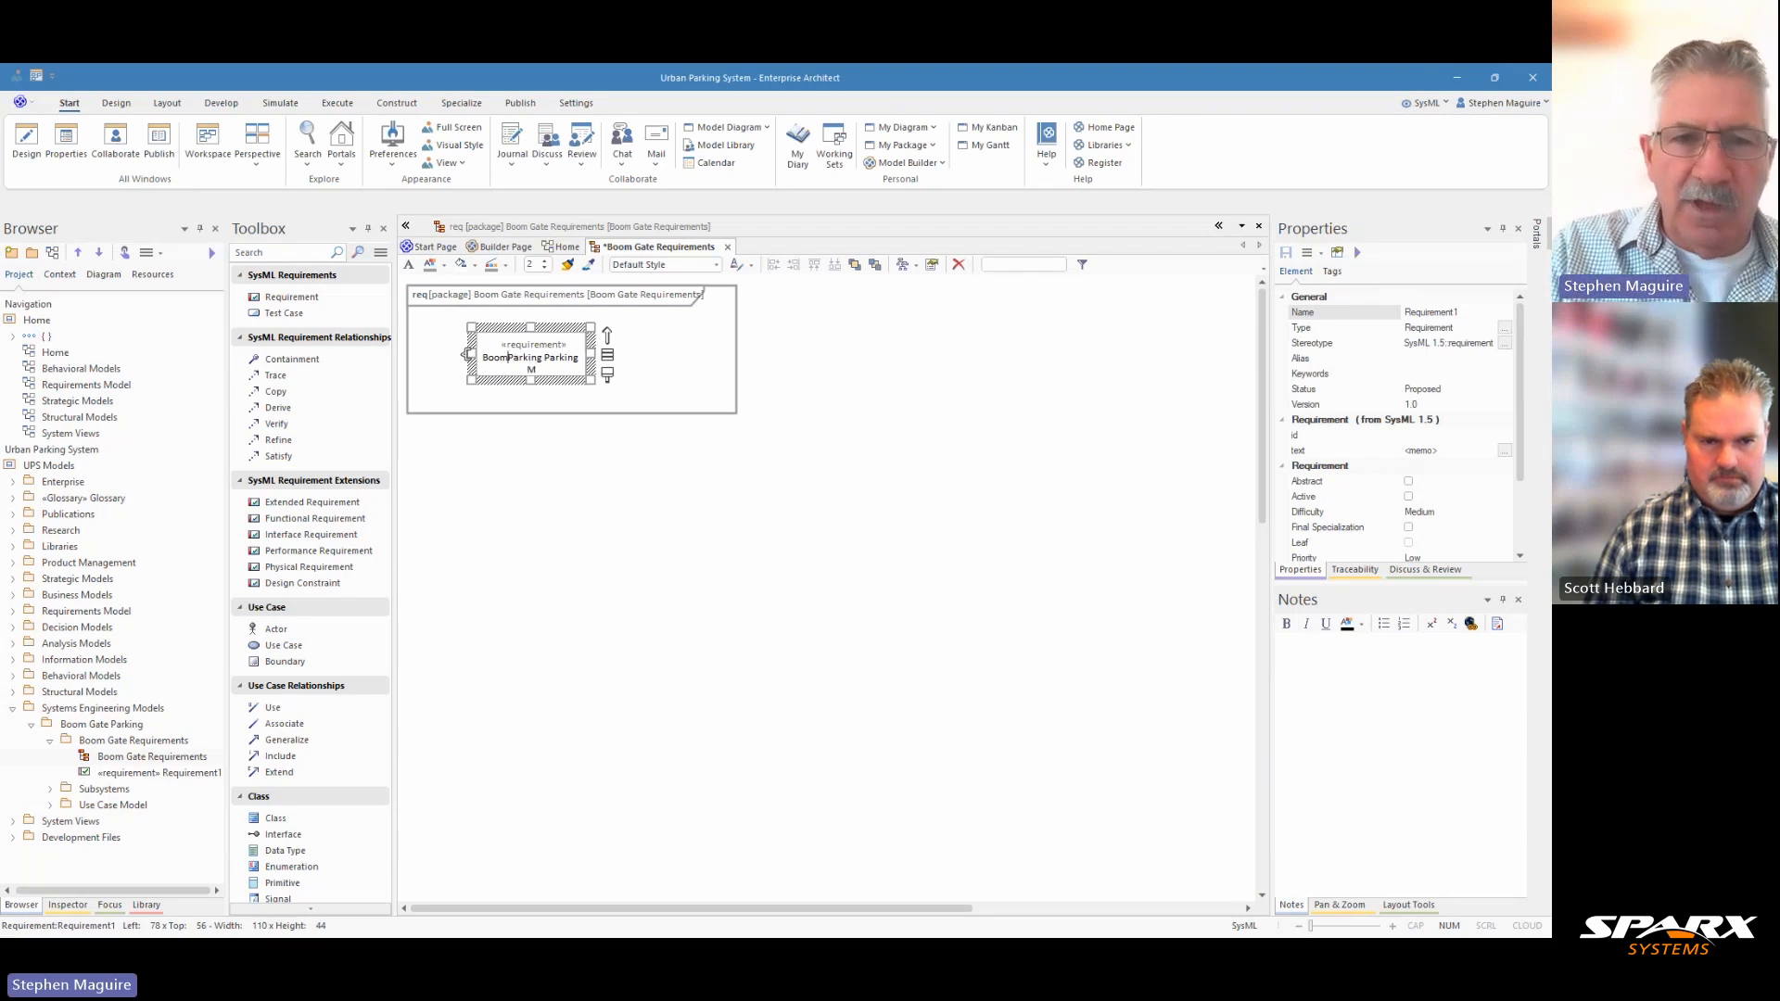
pyautogui.write('Gate')
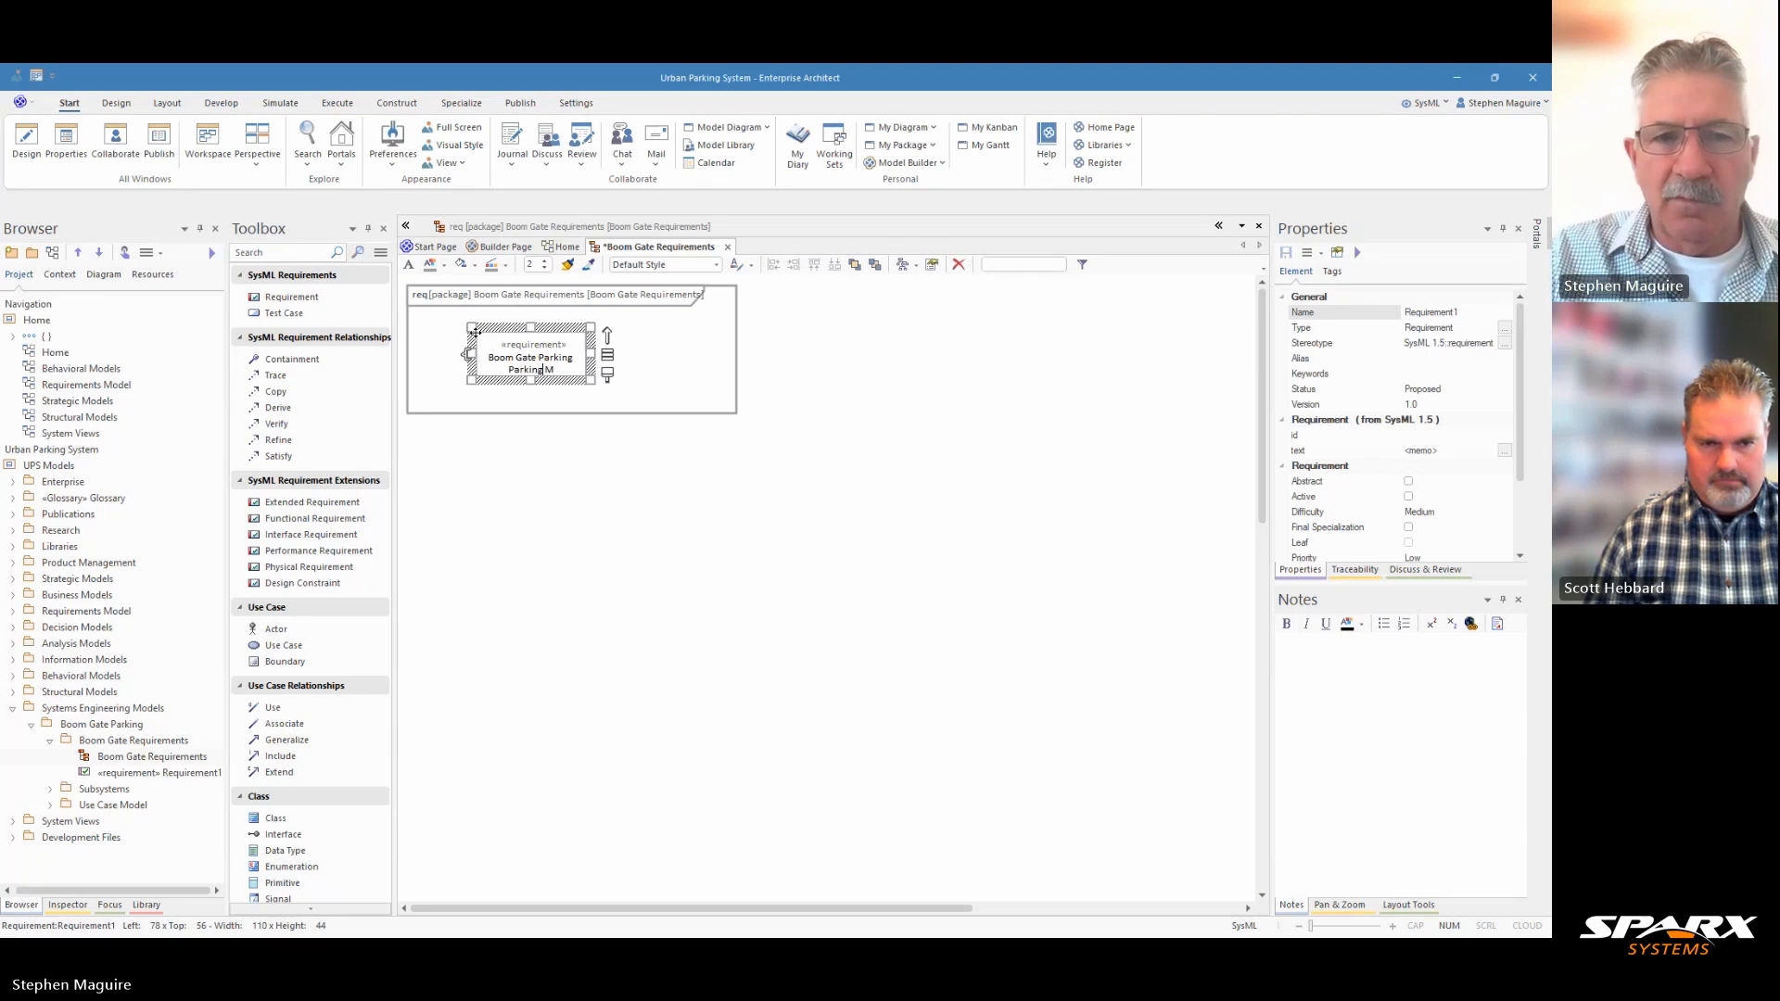
pyautogui.press('BackSpace')
pyautogui.press('BackSpace')
pyautogui.press('BackSpace')
pyautogui.press('BackSpace')
pyautogui.press('BackSpace')
pyautogui.press('BackSpace')
pyautogui.press('BackSpace')
pyautogui.press('BackSpace')
pyautogui.press('BackSpace')
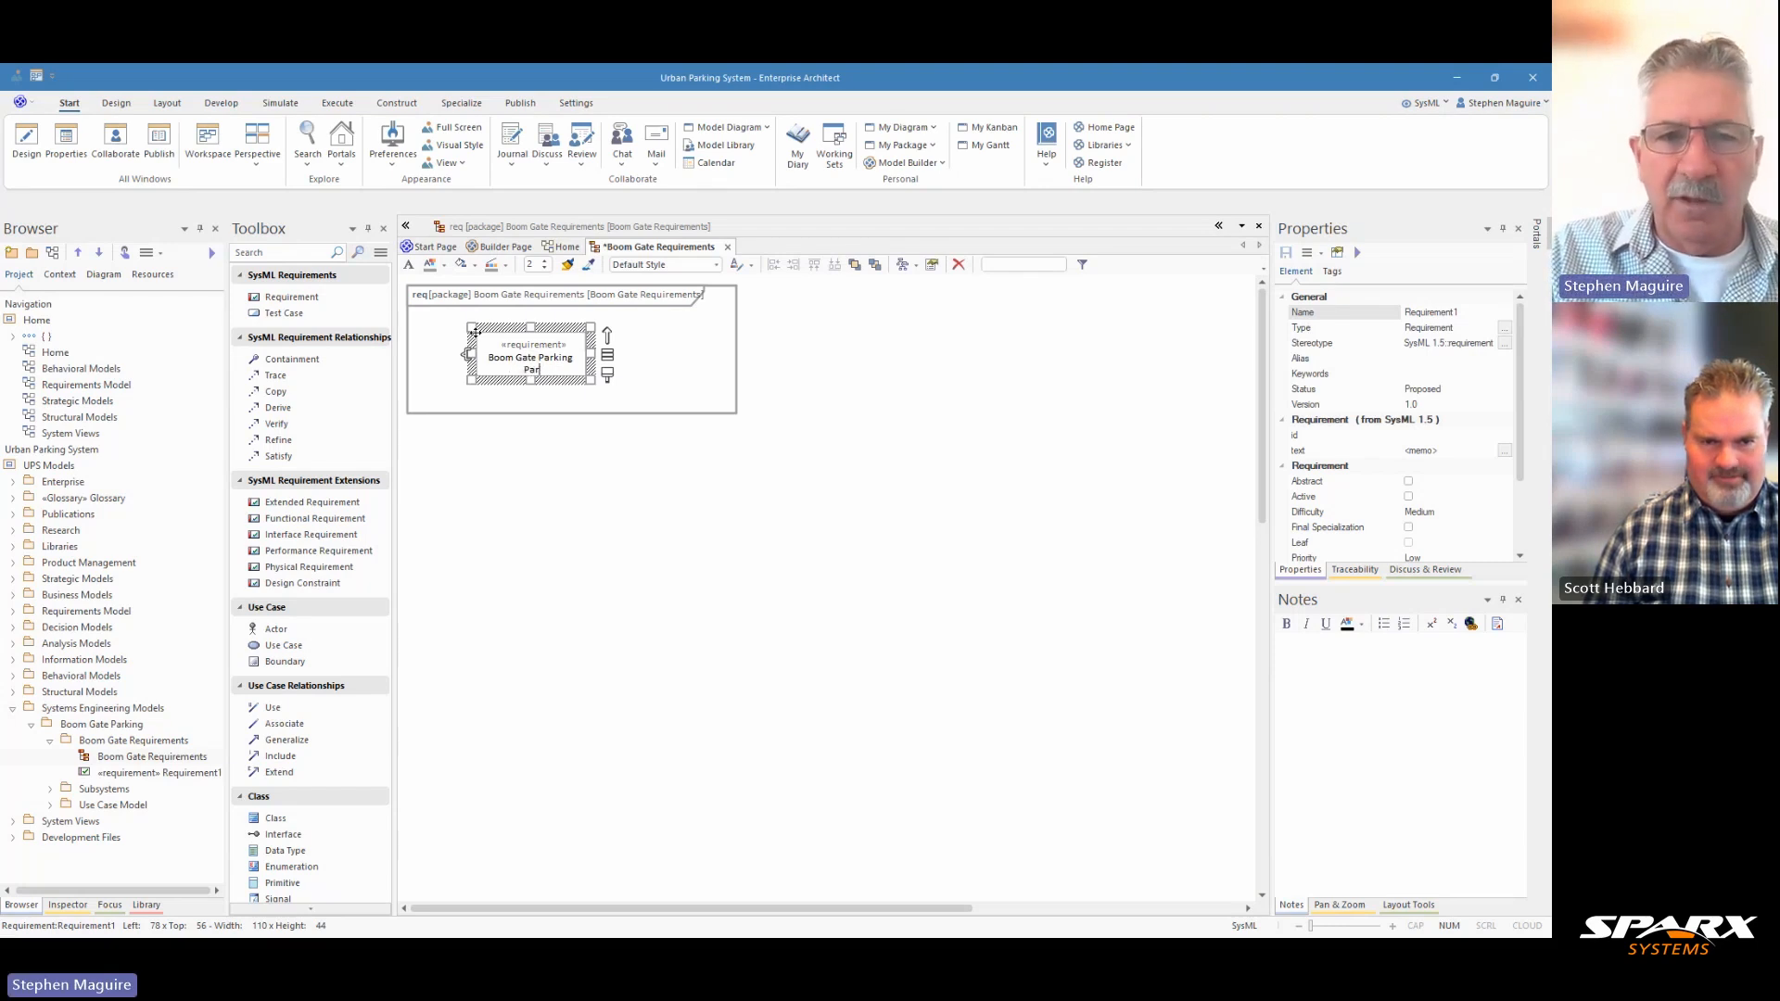
pyautogui.write('Ma')
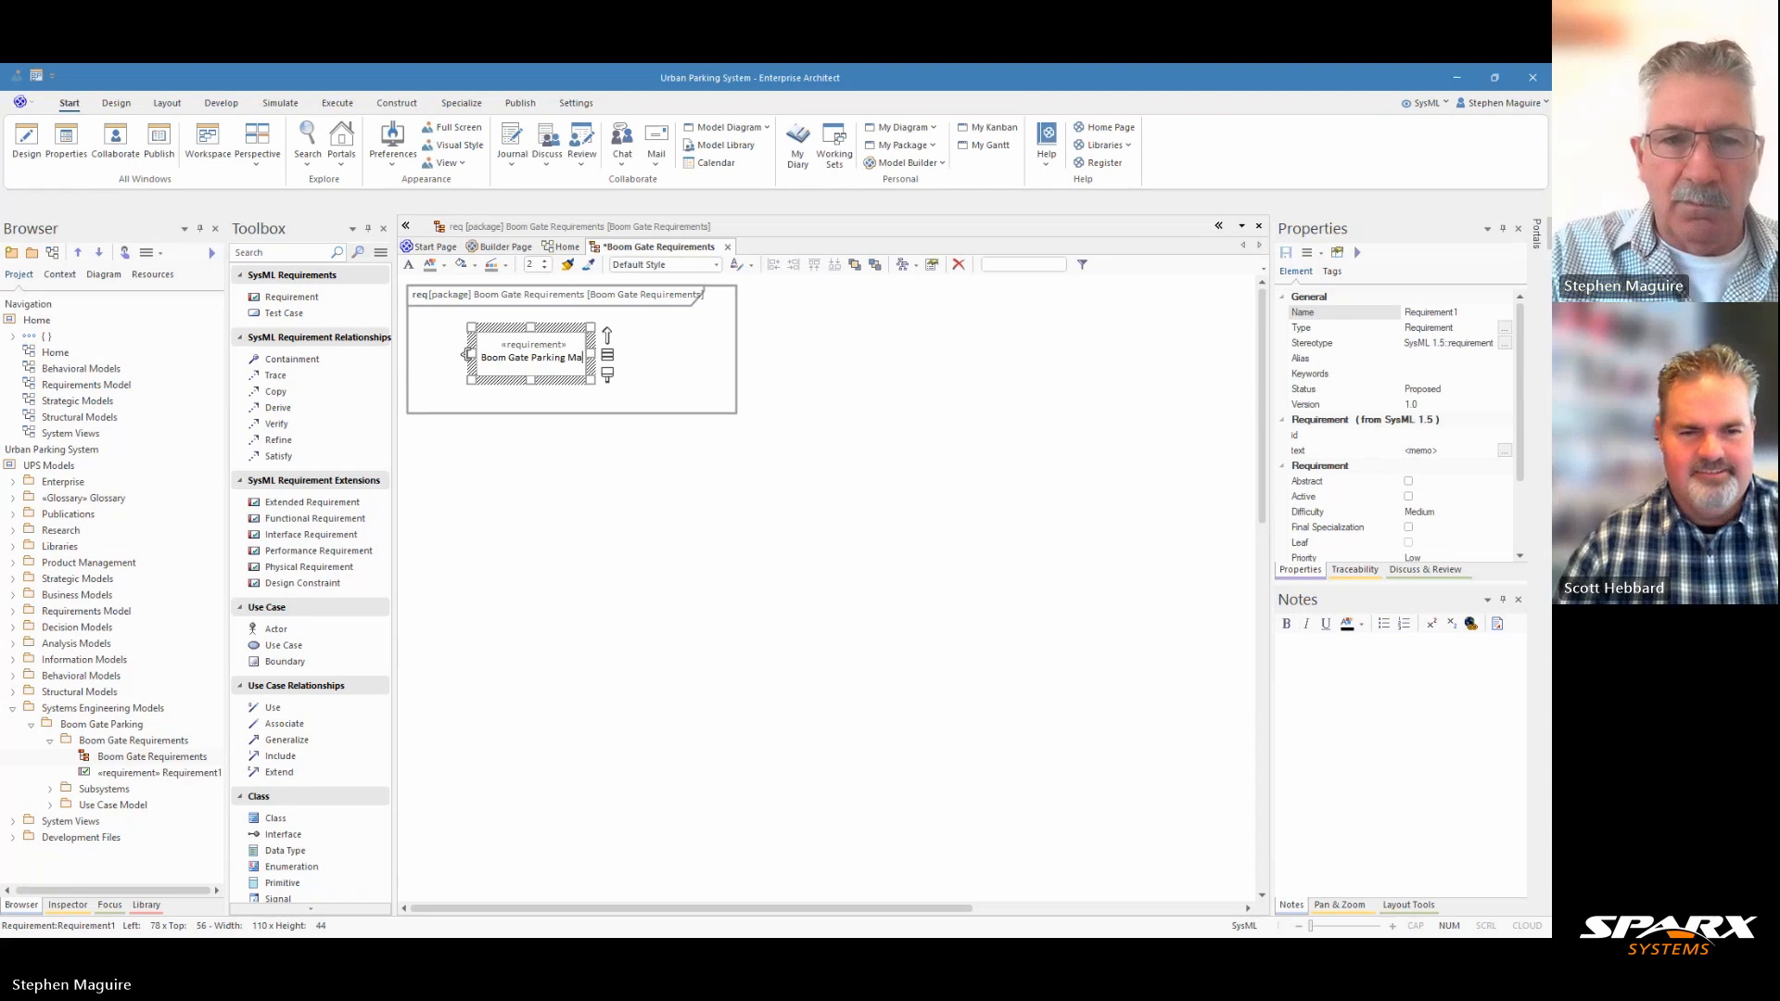
pyautogui.write('nagement')
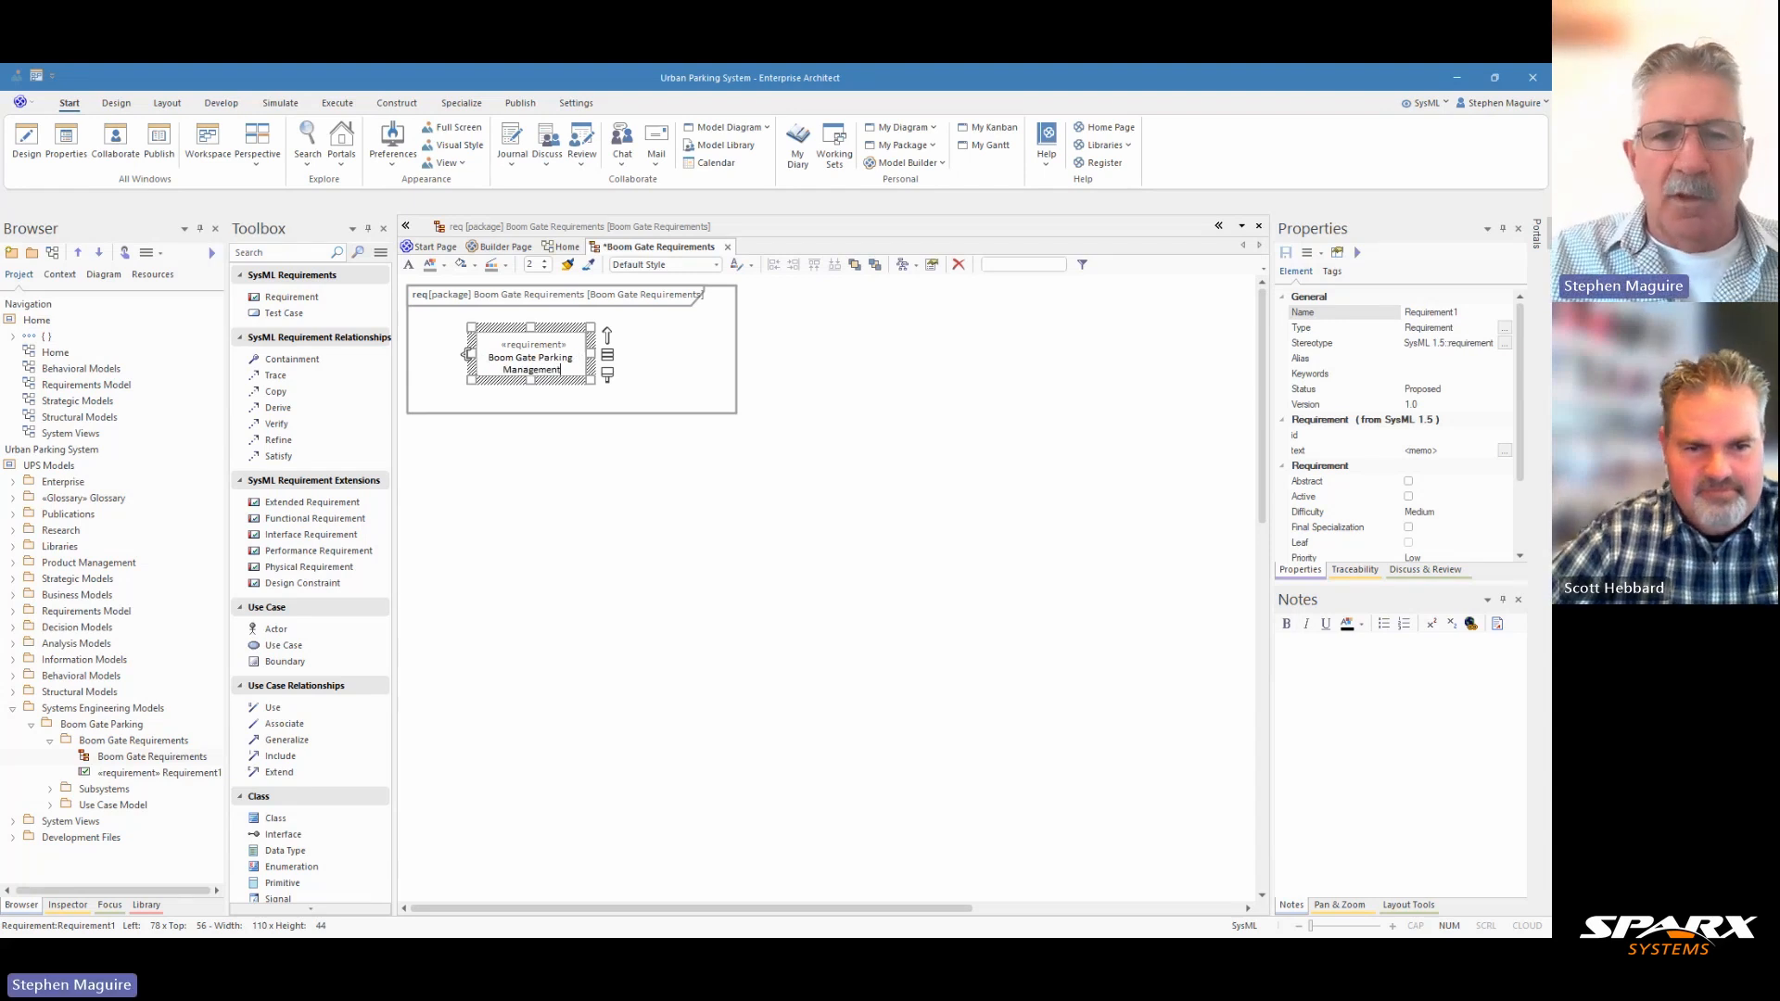
pyautogui.click(581, 469)
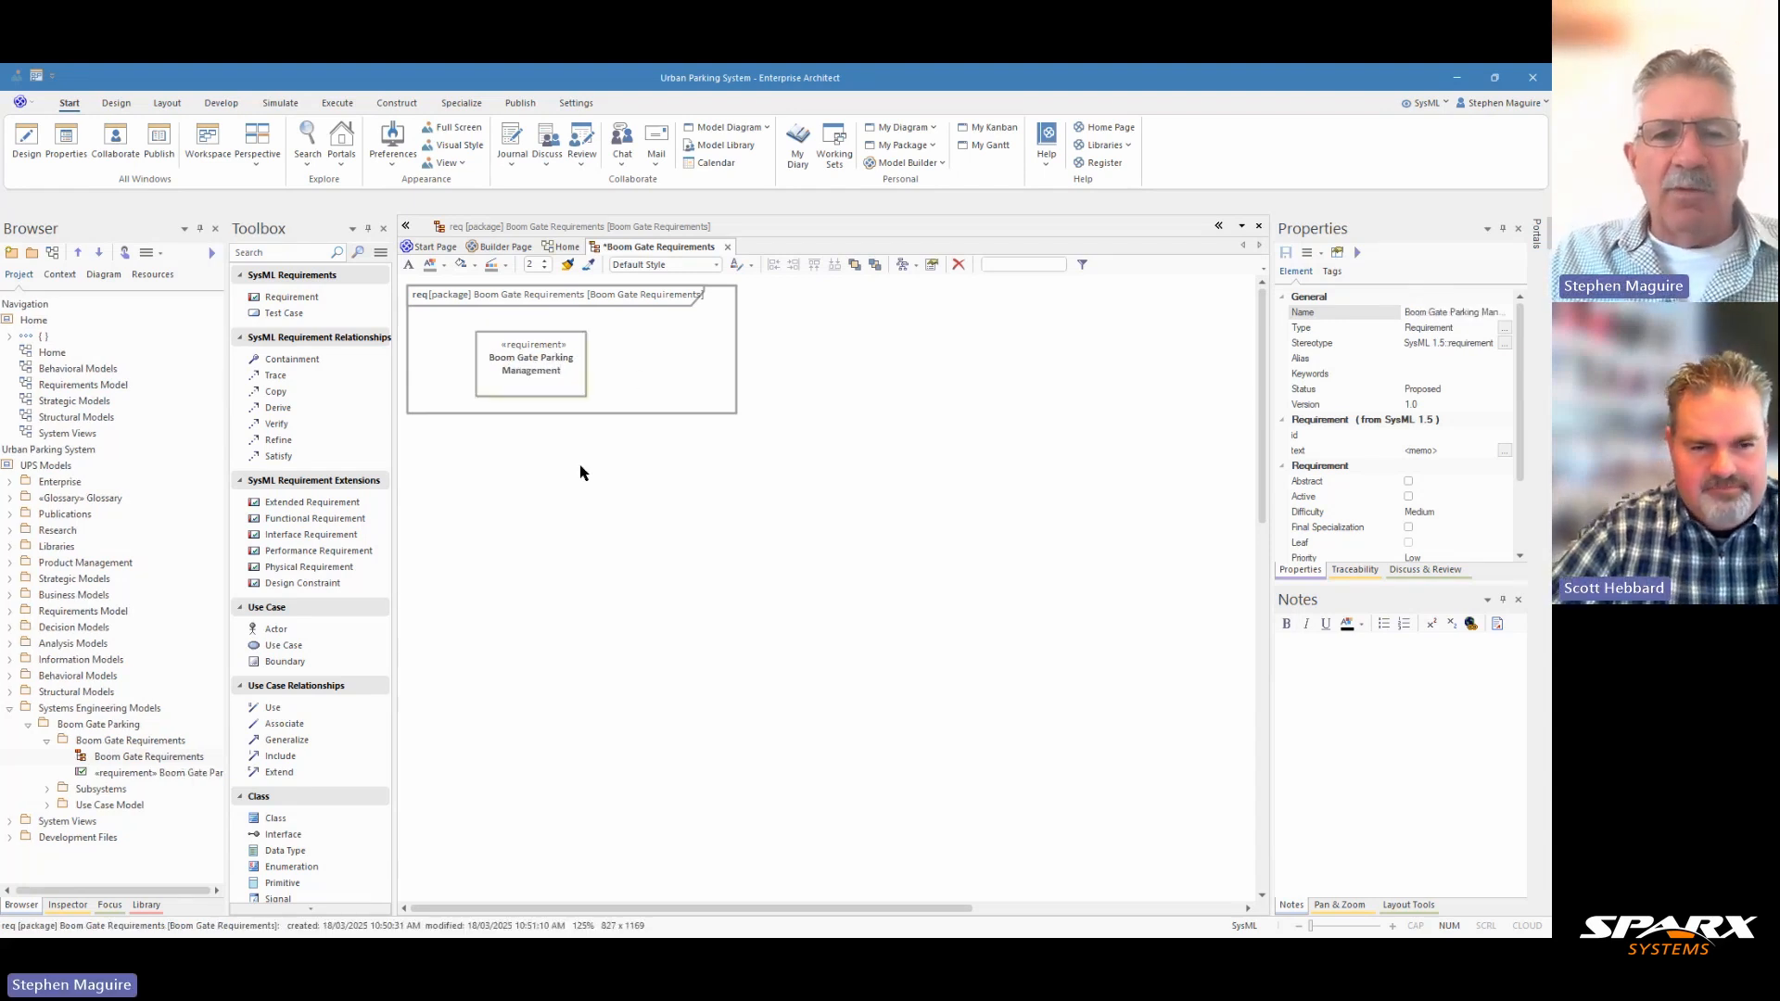
# Collapse the General and Requirement property groups of the Boom Gate Parking Management requirement and set its SysML id to REQ-0001.
pyautogui.click(559, 374)
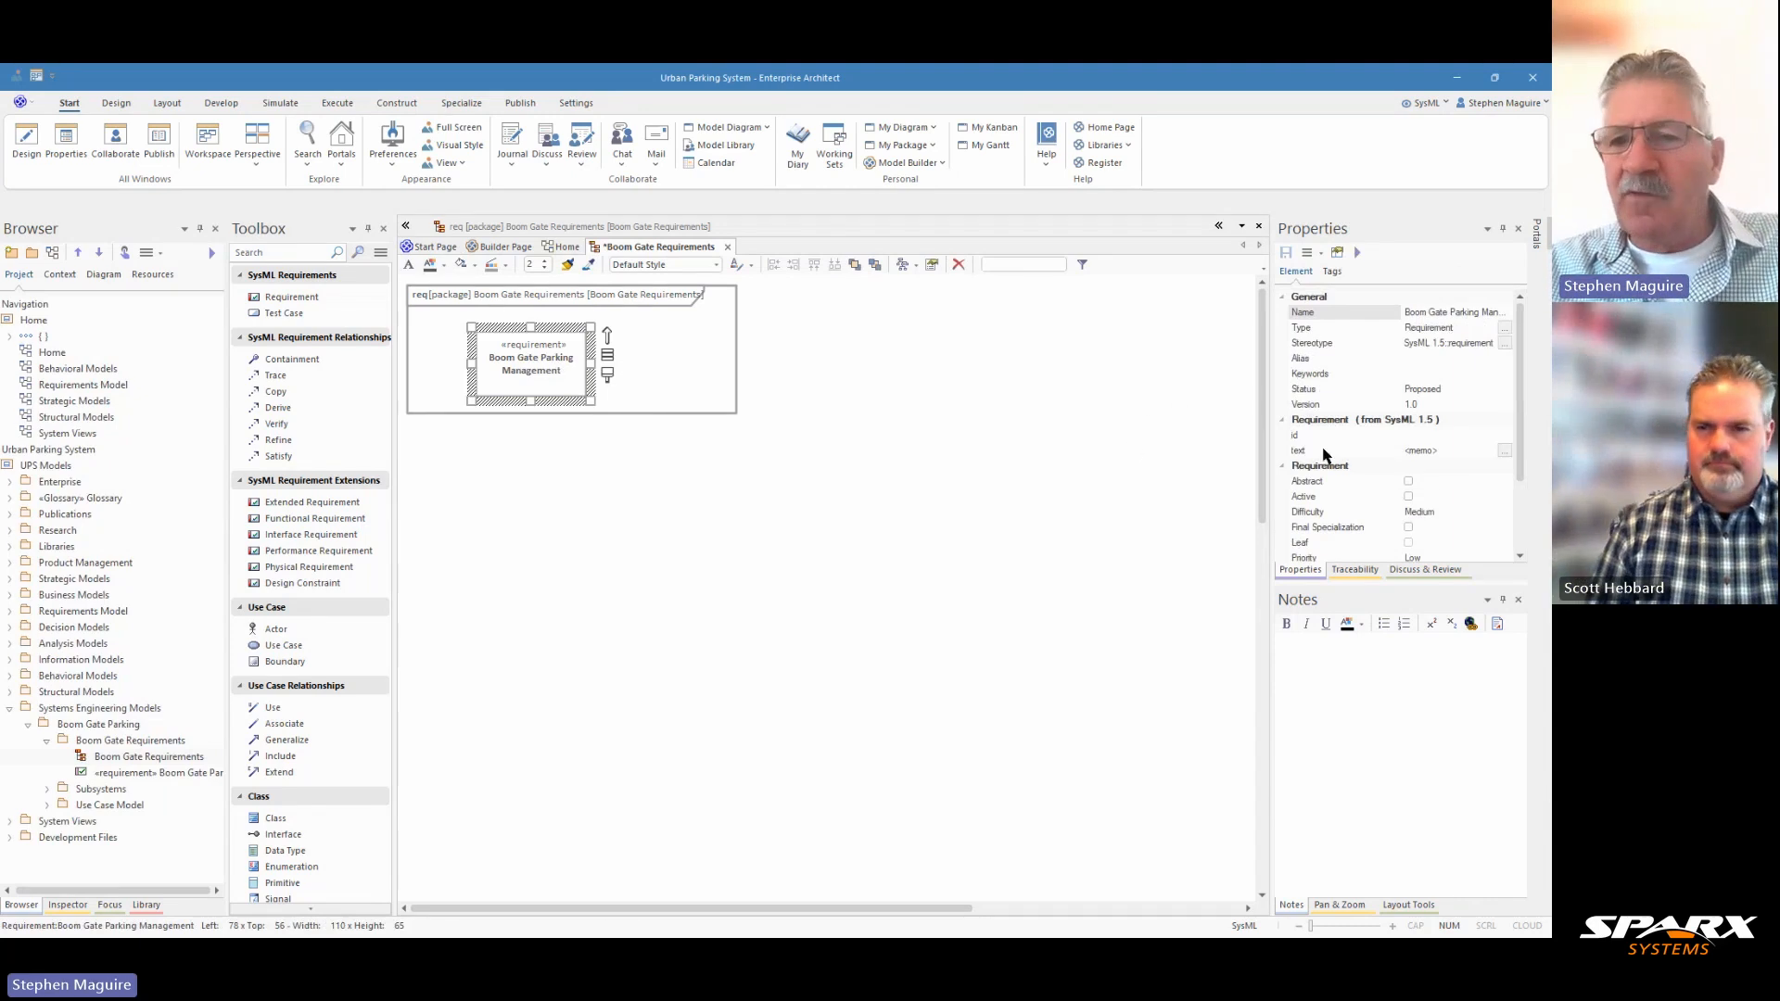
pyautogui.click(1283, 297)
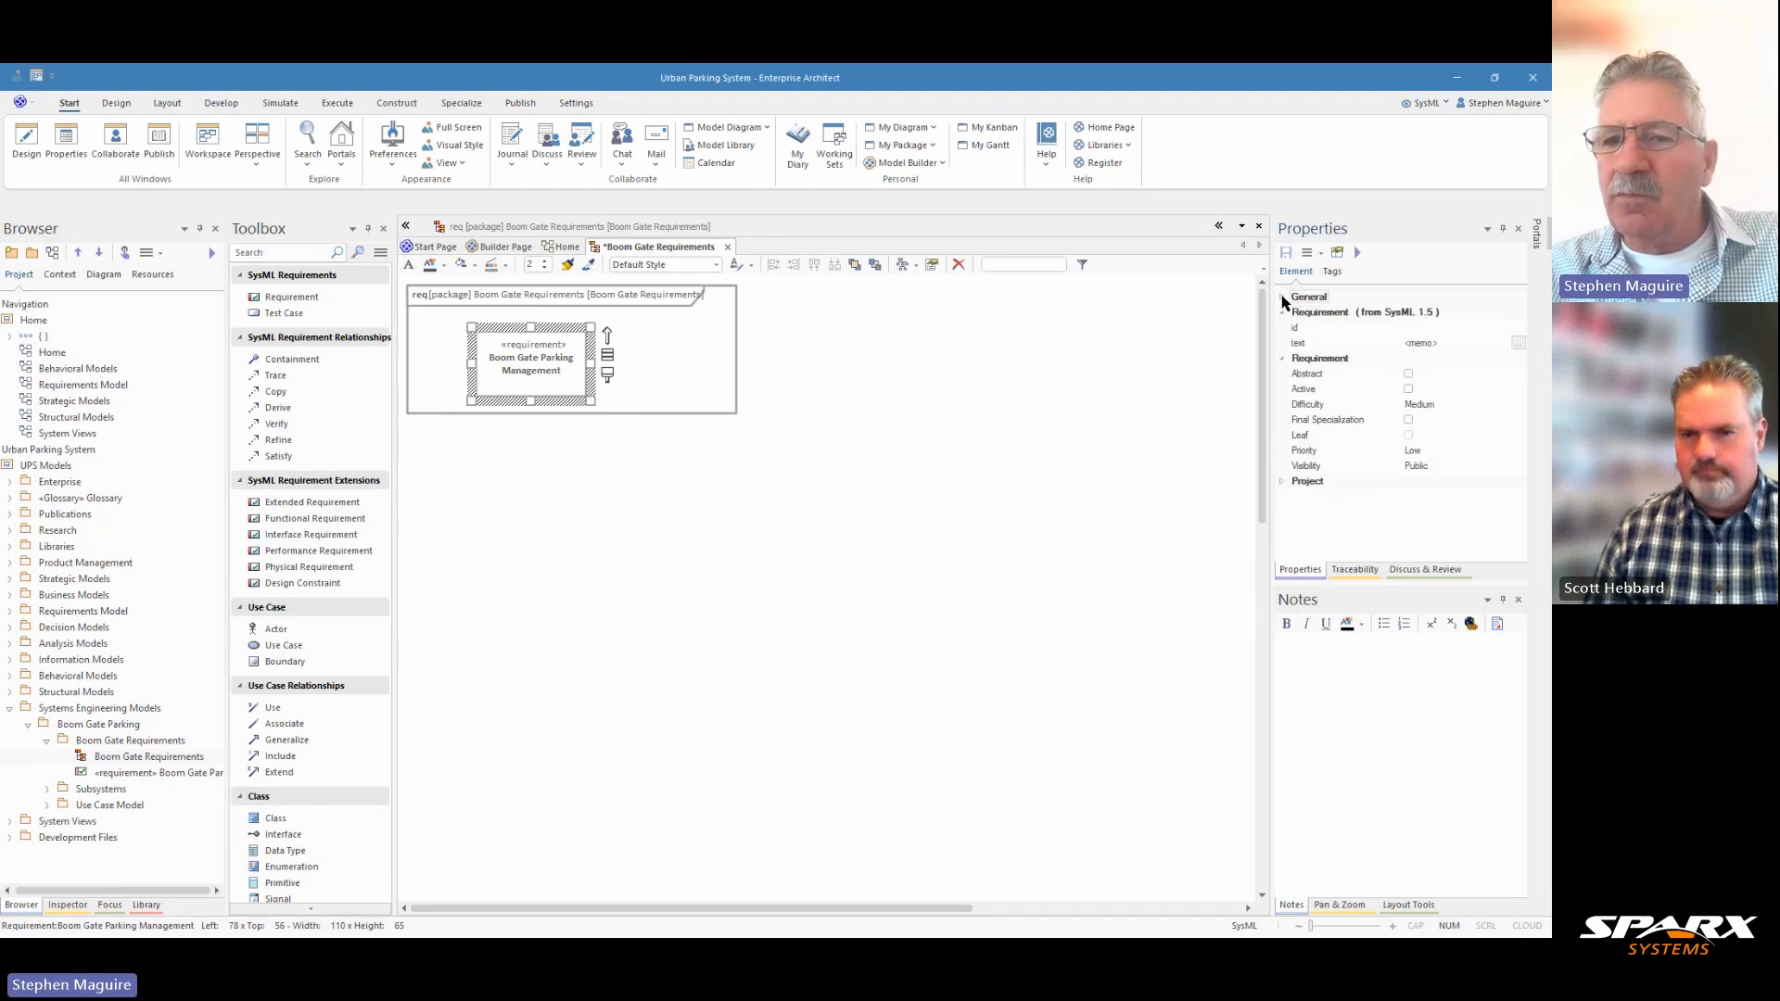
pyautogui.click(1283, 359)
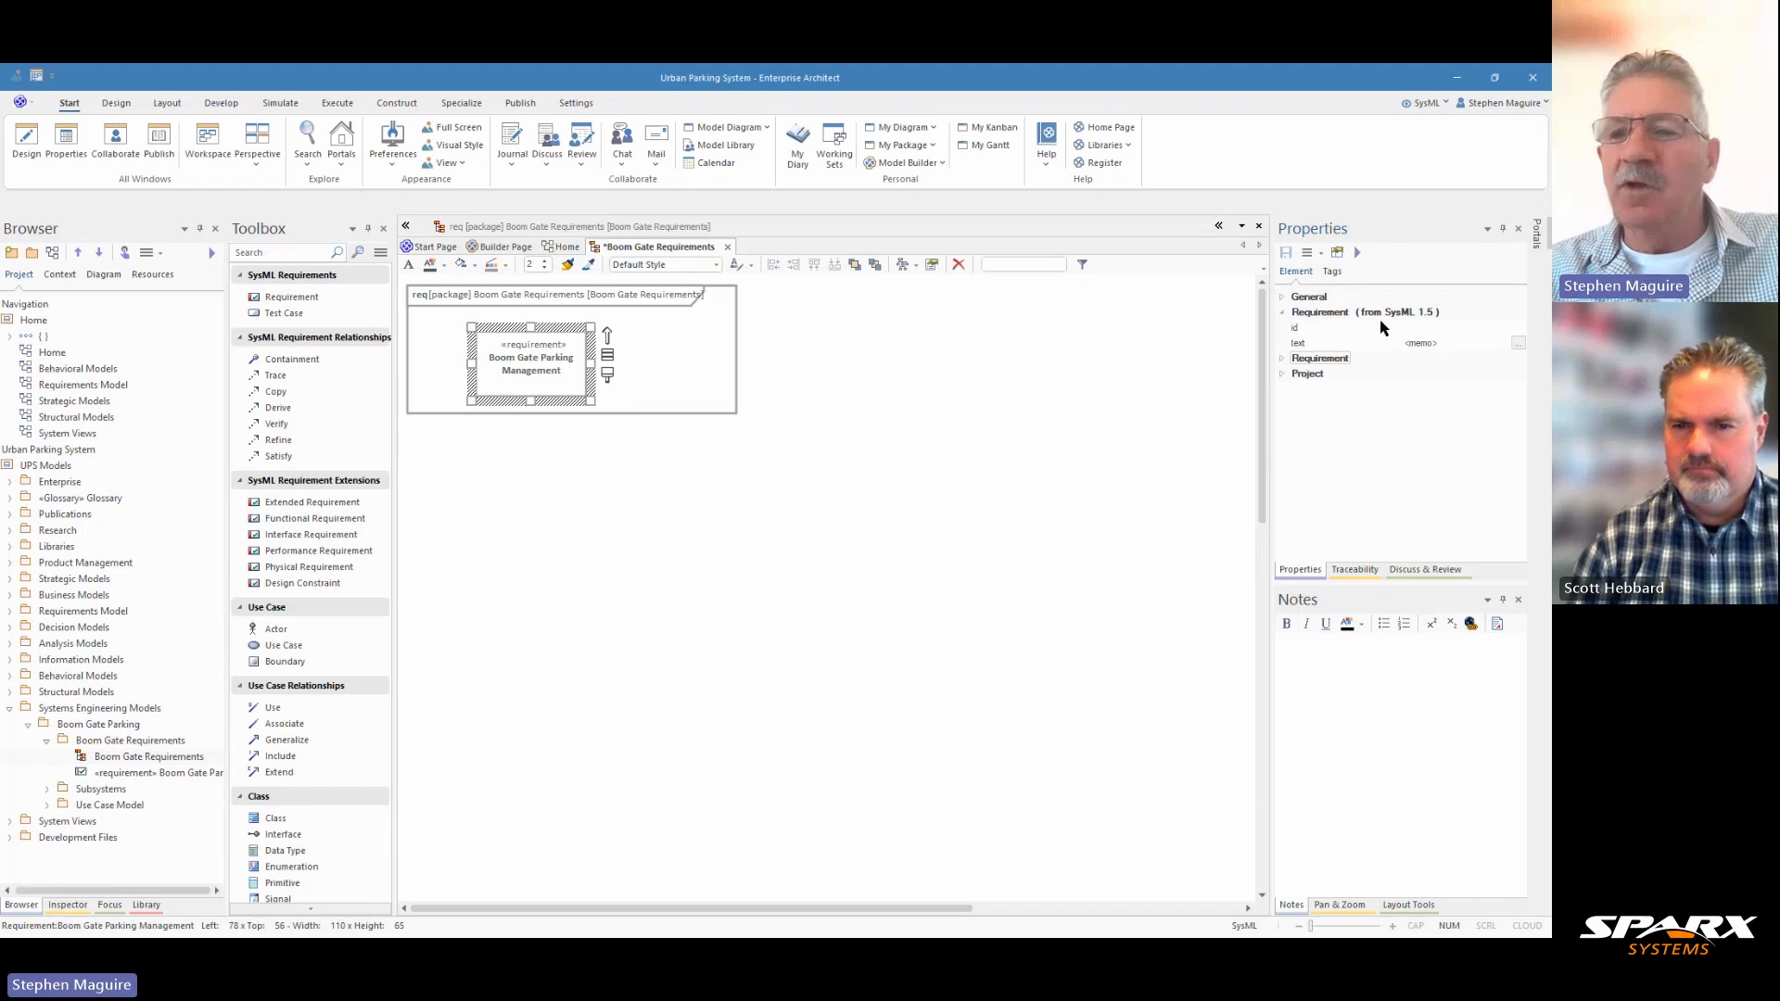
pyautogui.click(1425, 328)
pyautogui.write('RE')
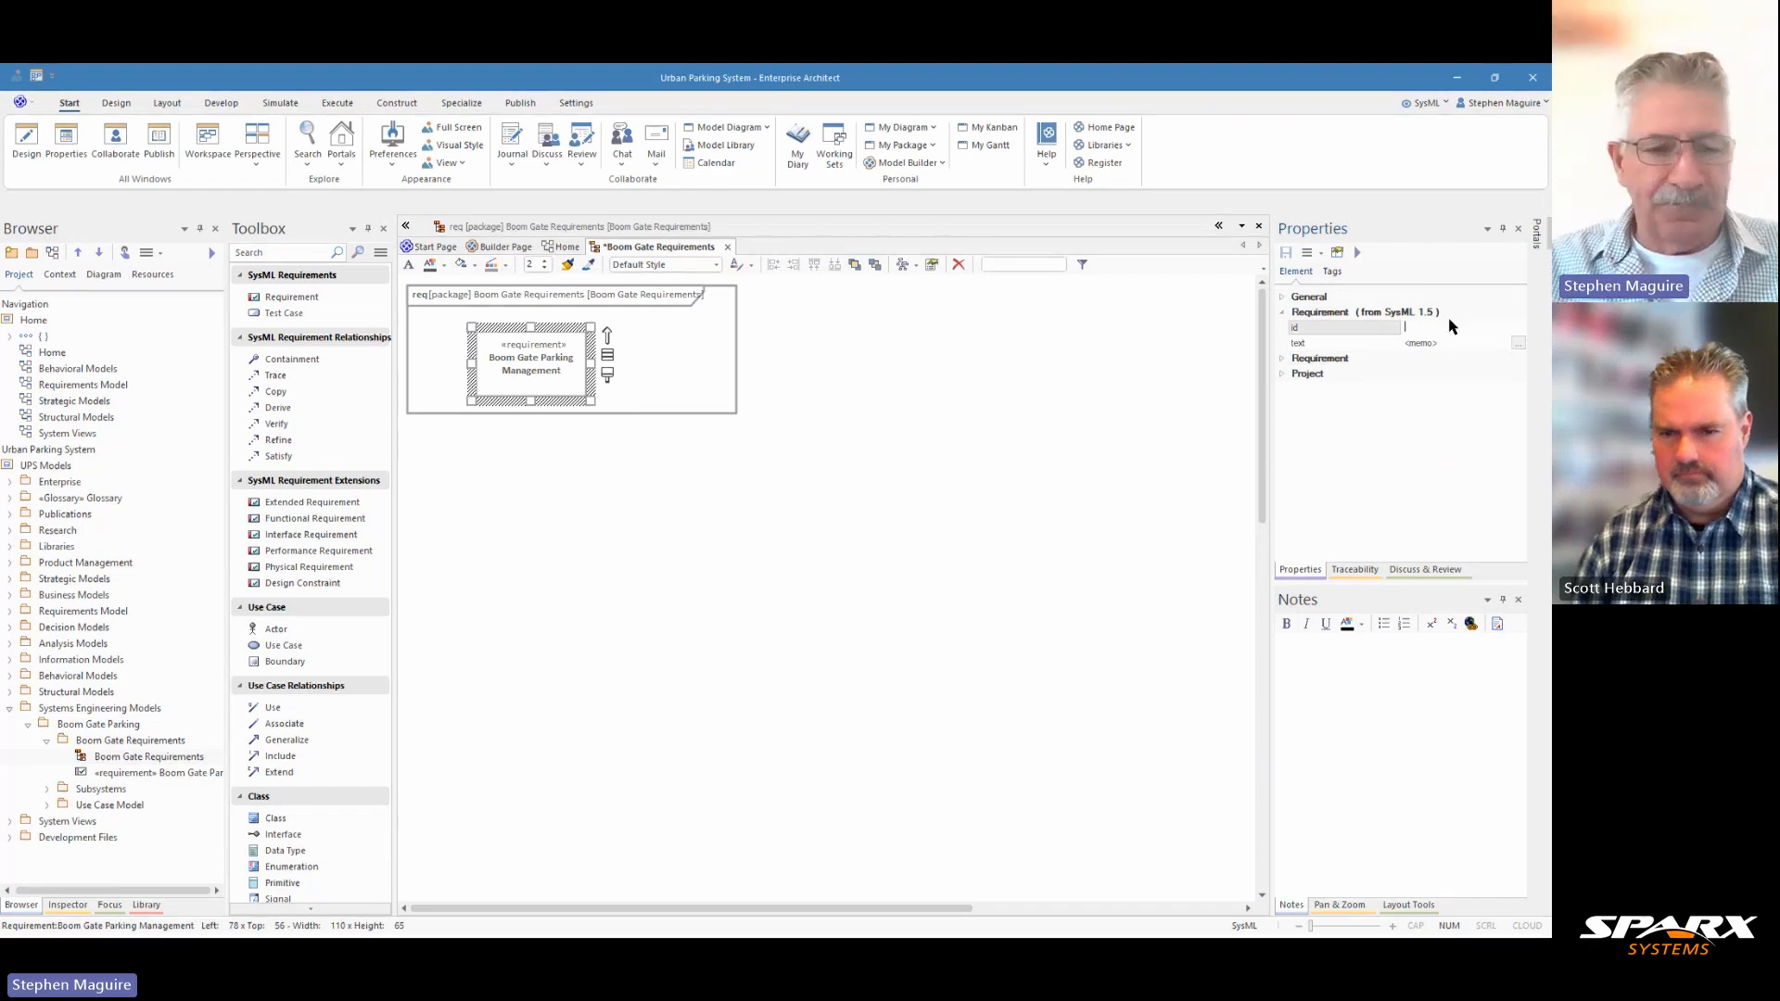
pyautogui.write('Q')
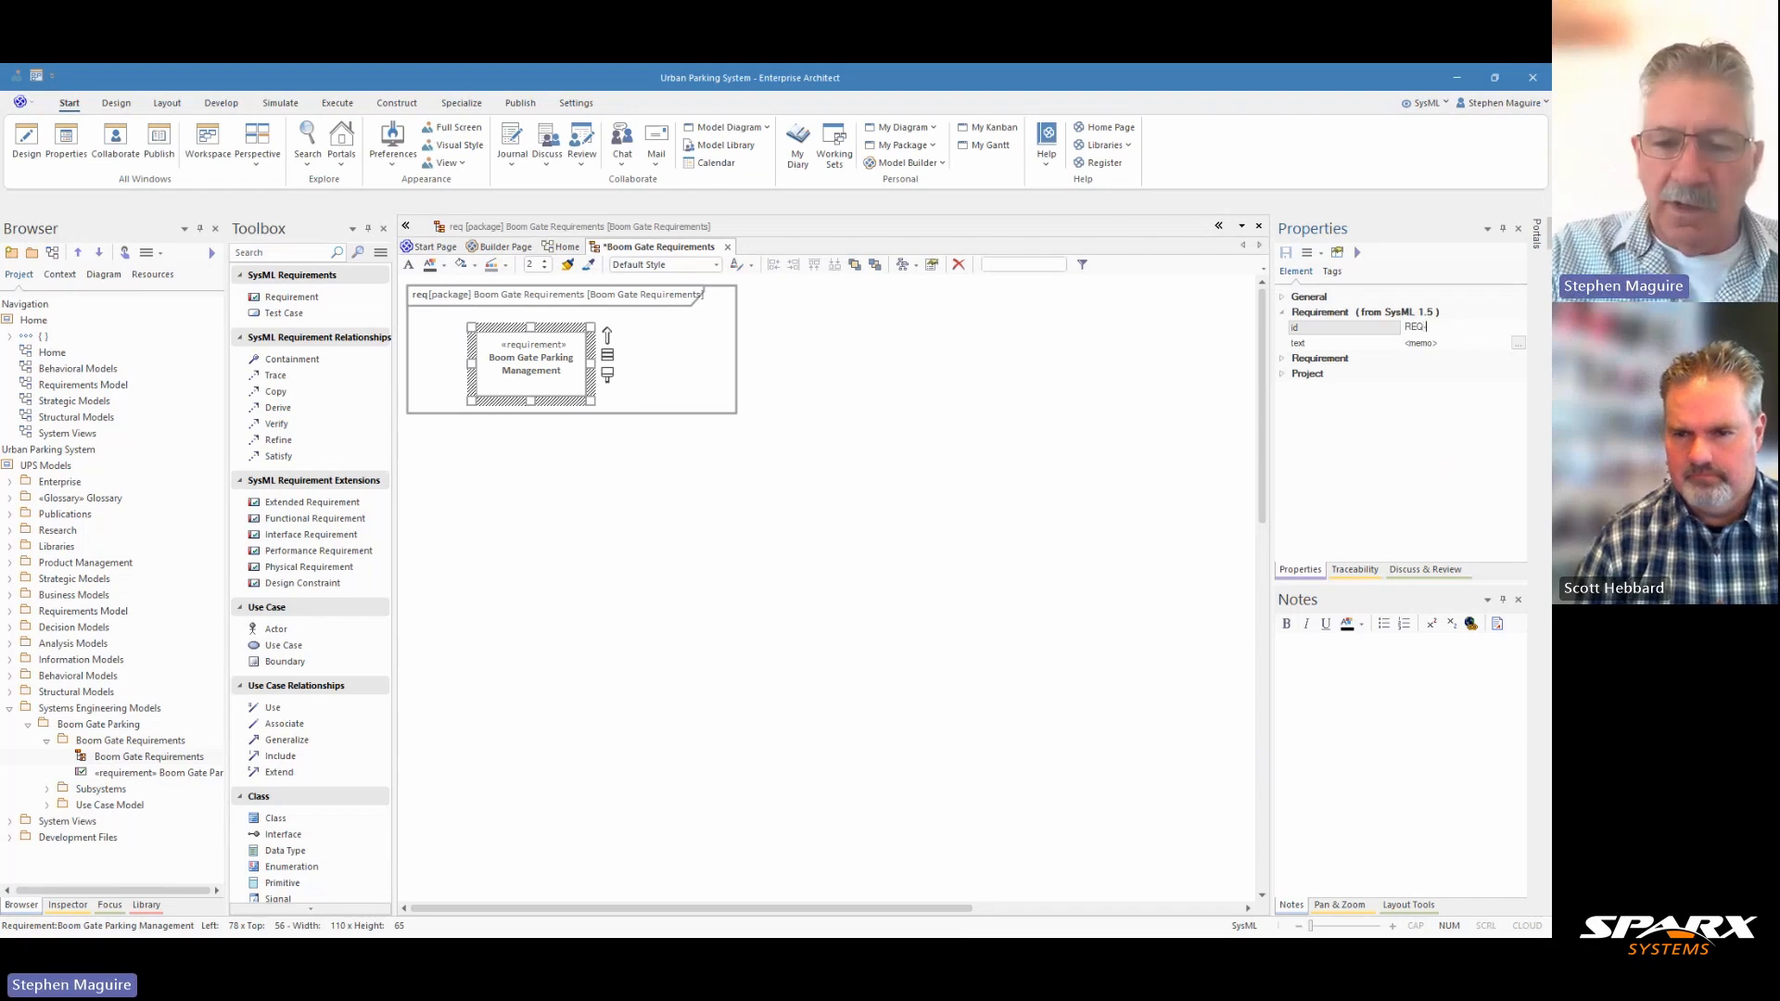
pyautogui.write('-0001')
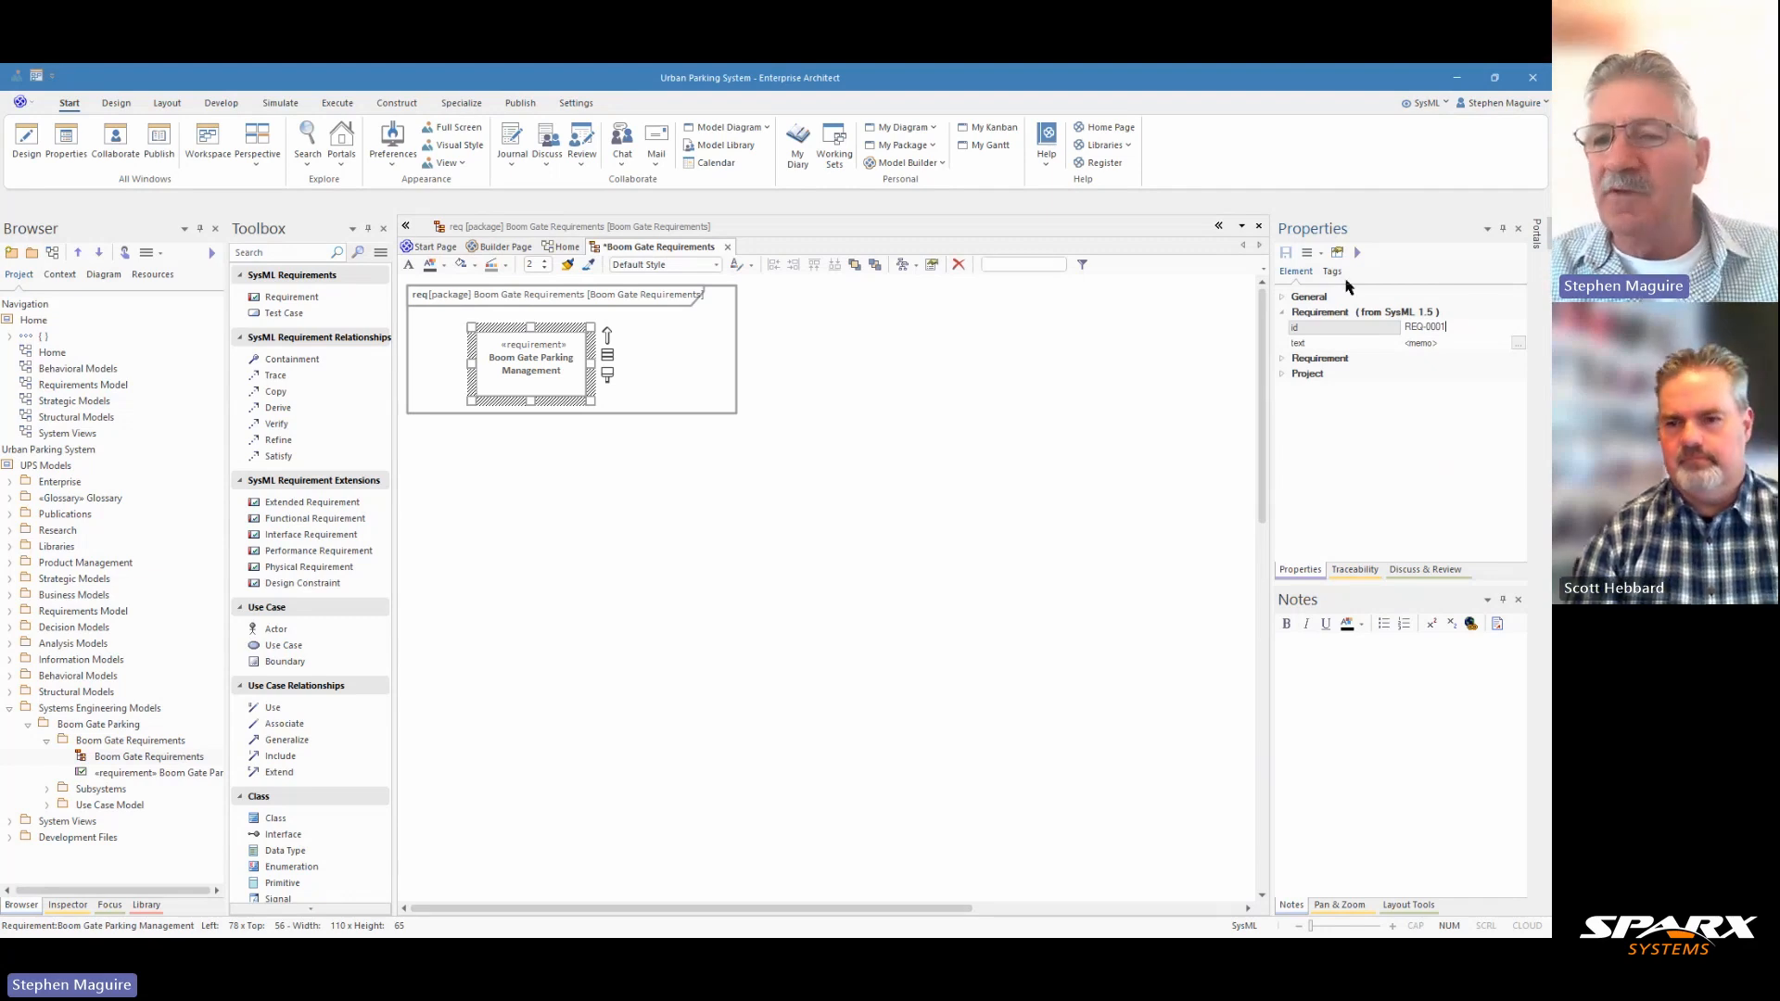
# Try the type codes FUNC and FN after REQ- in the Boom Gate Parking Management requirement's id and remove them again.
pyautogui.click(1427, 327)
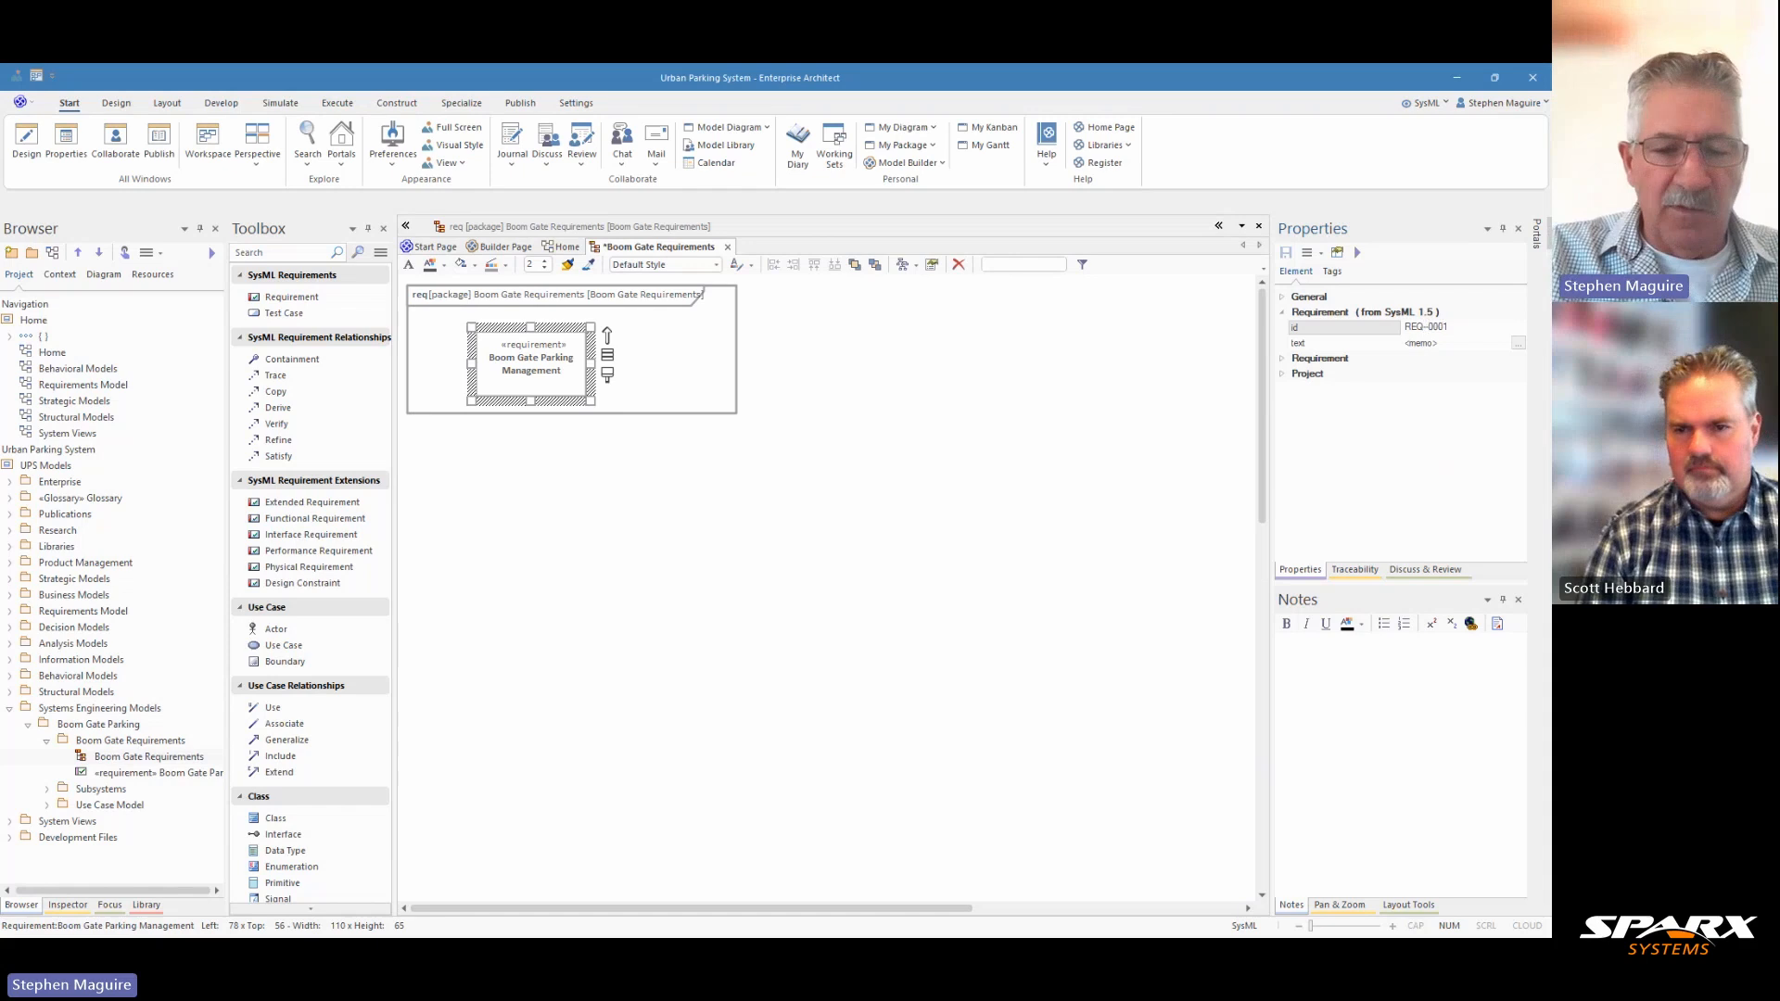
pyautogui.write('FUNC')
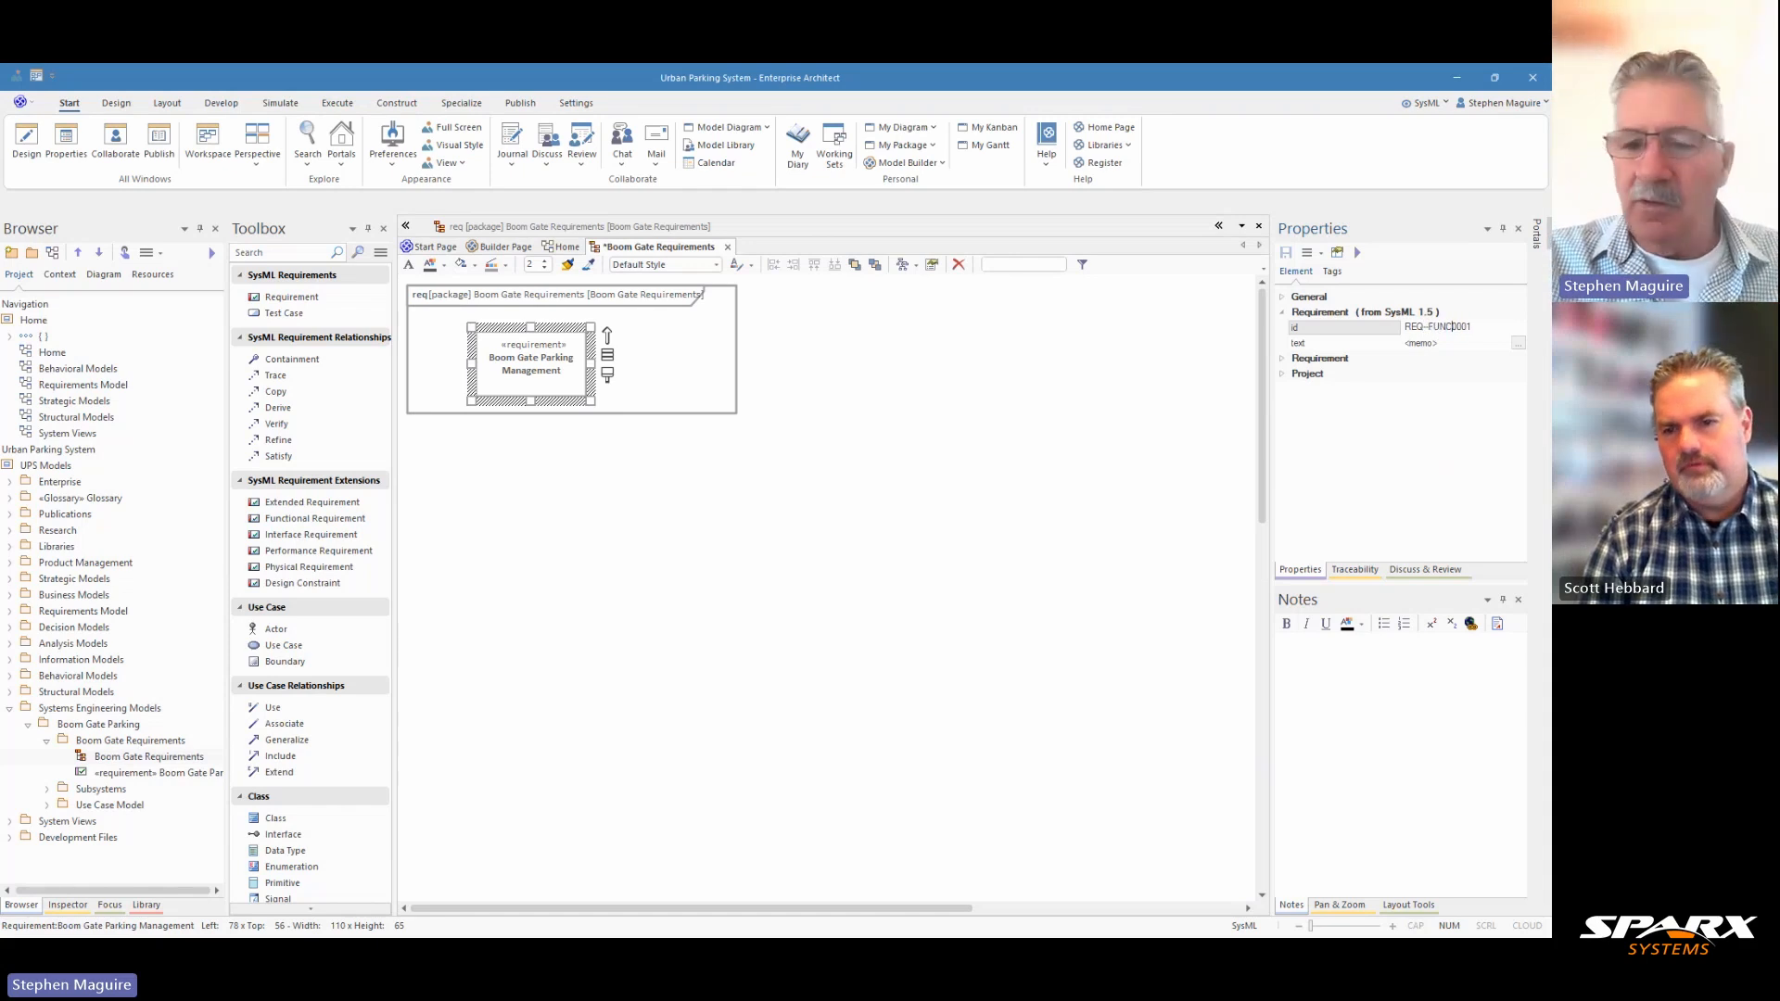
pyautogui.write('-')
pyautogui.press('BackSpace')
pyautogui.press('BackSpace')
pyautogui.press('BackSpace')
pyautogui.press('BackSpace')
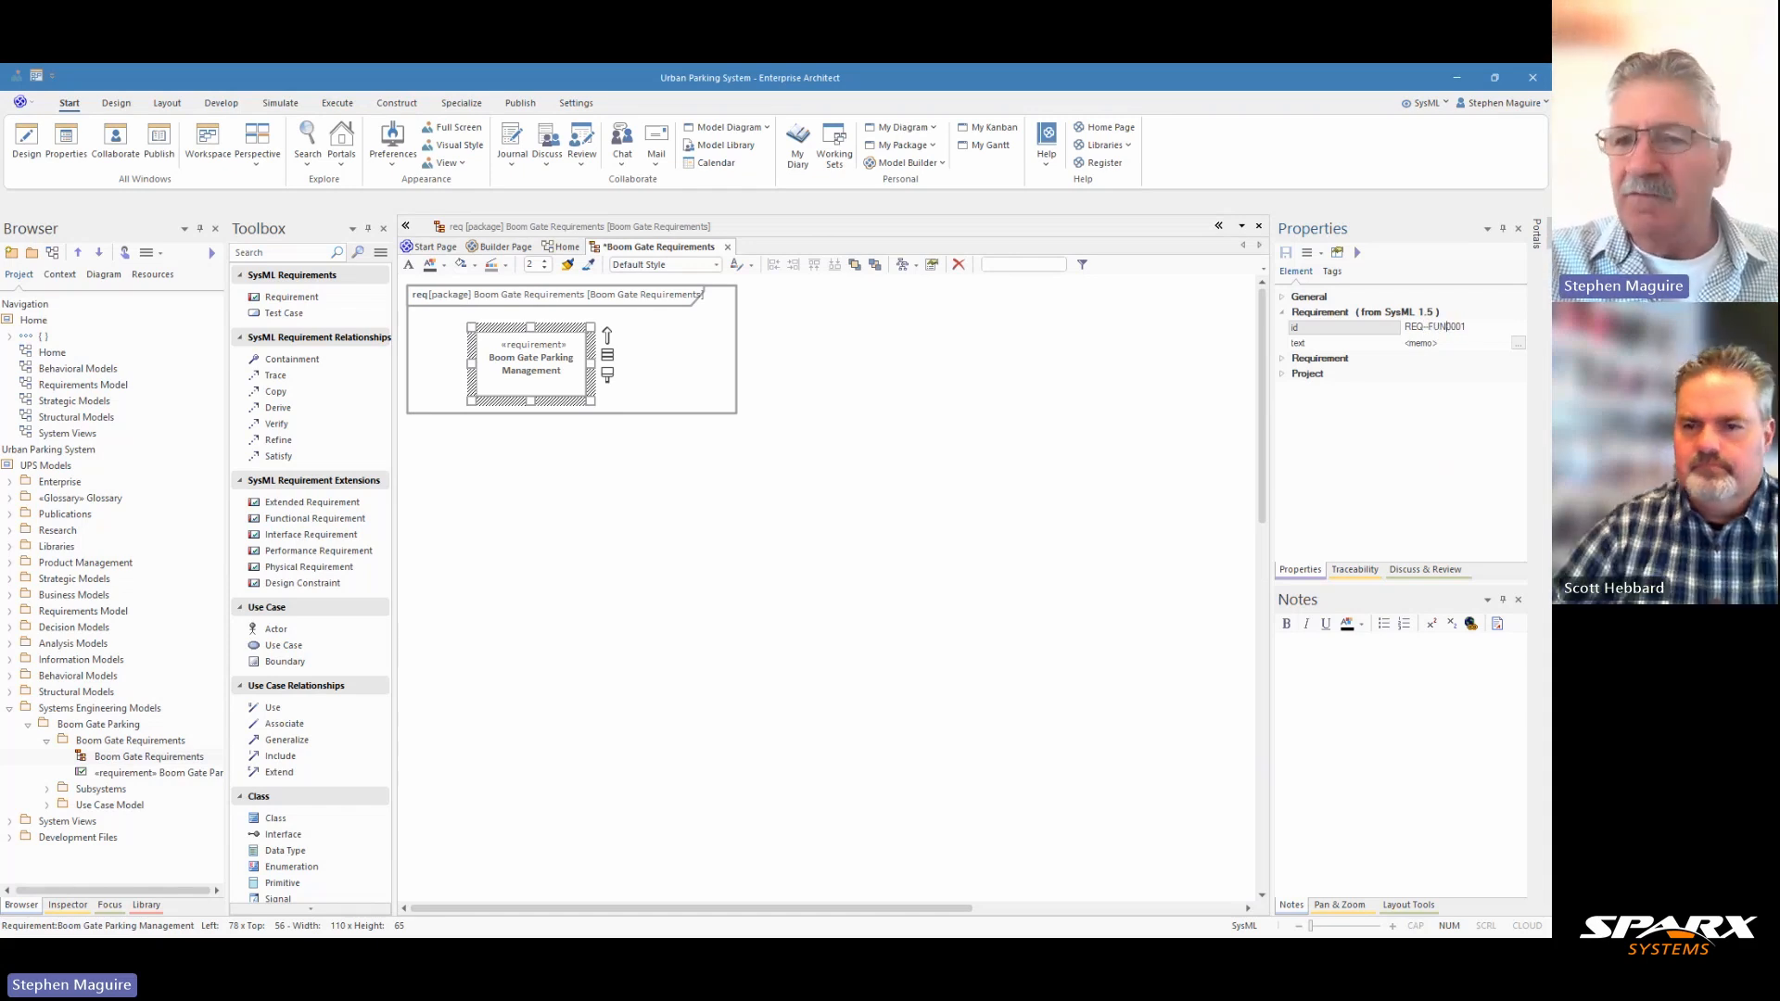
pyautogui.write('N')
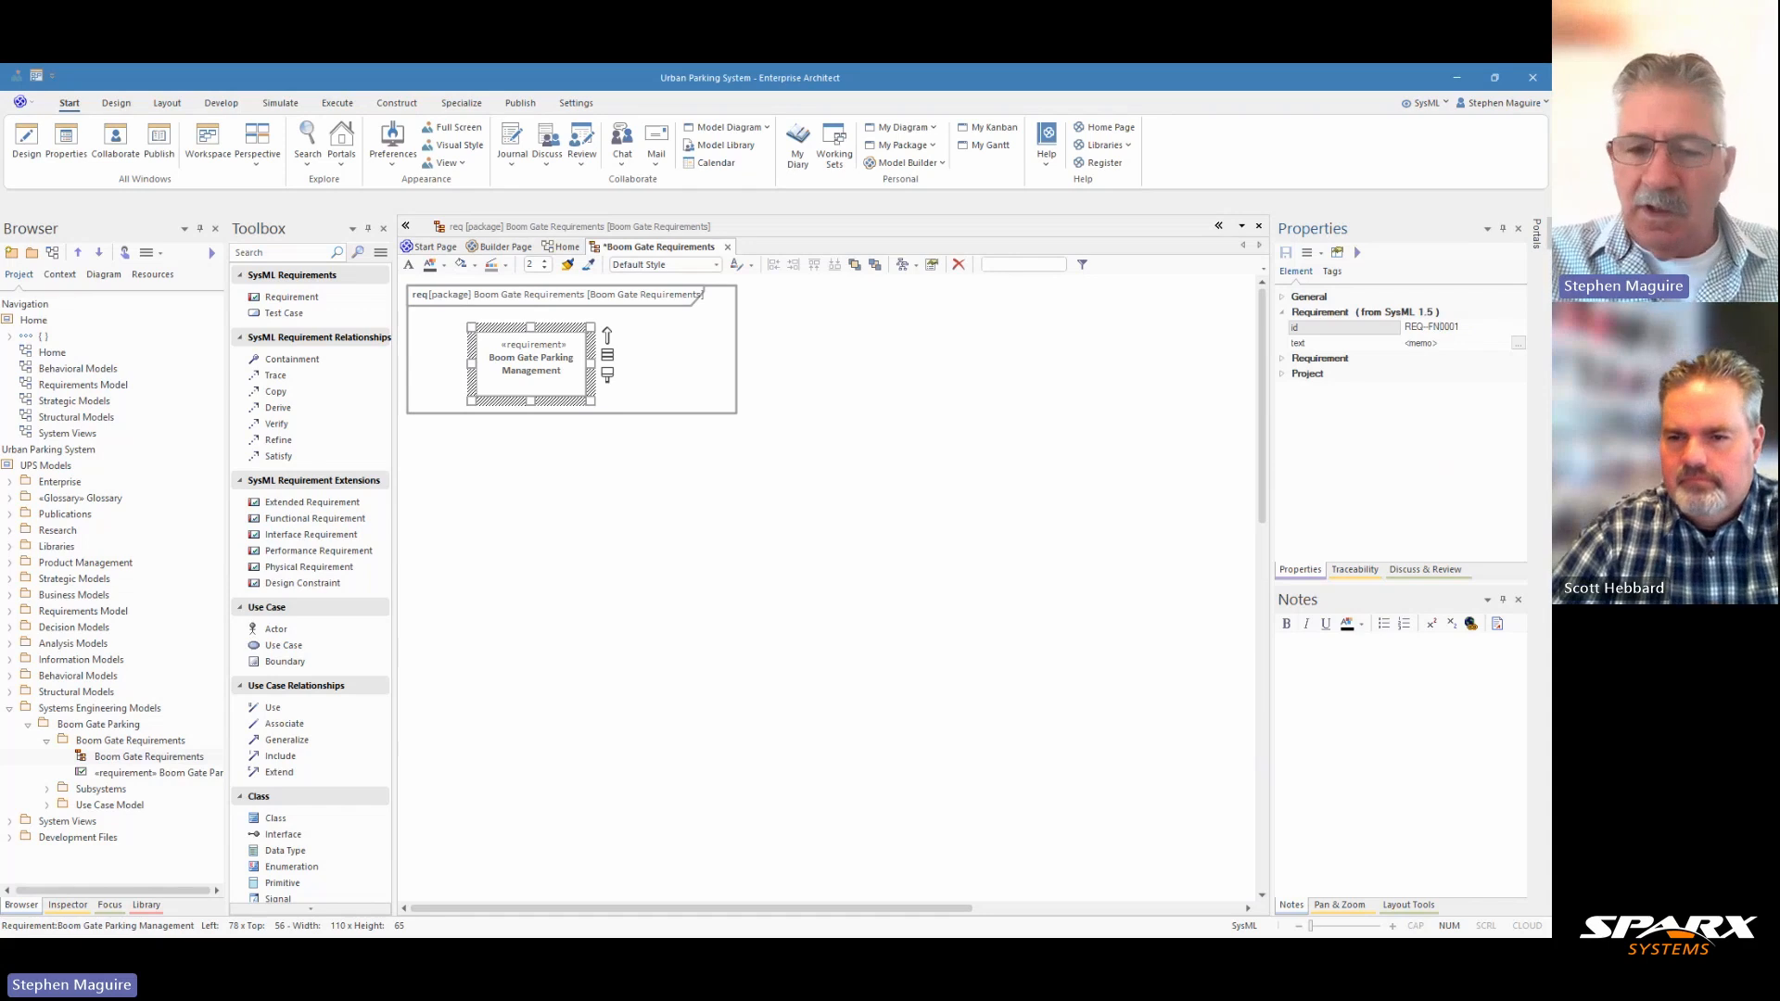
pyautogui.write('-')
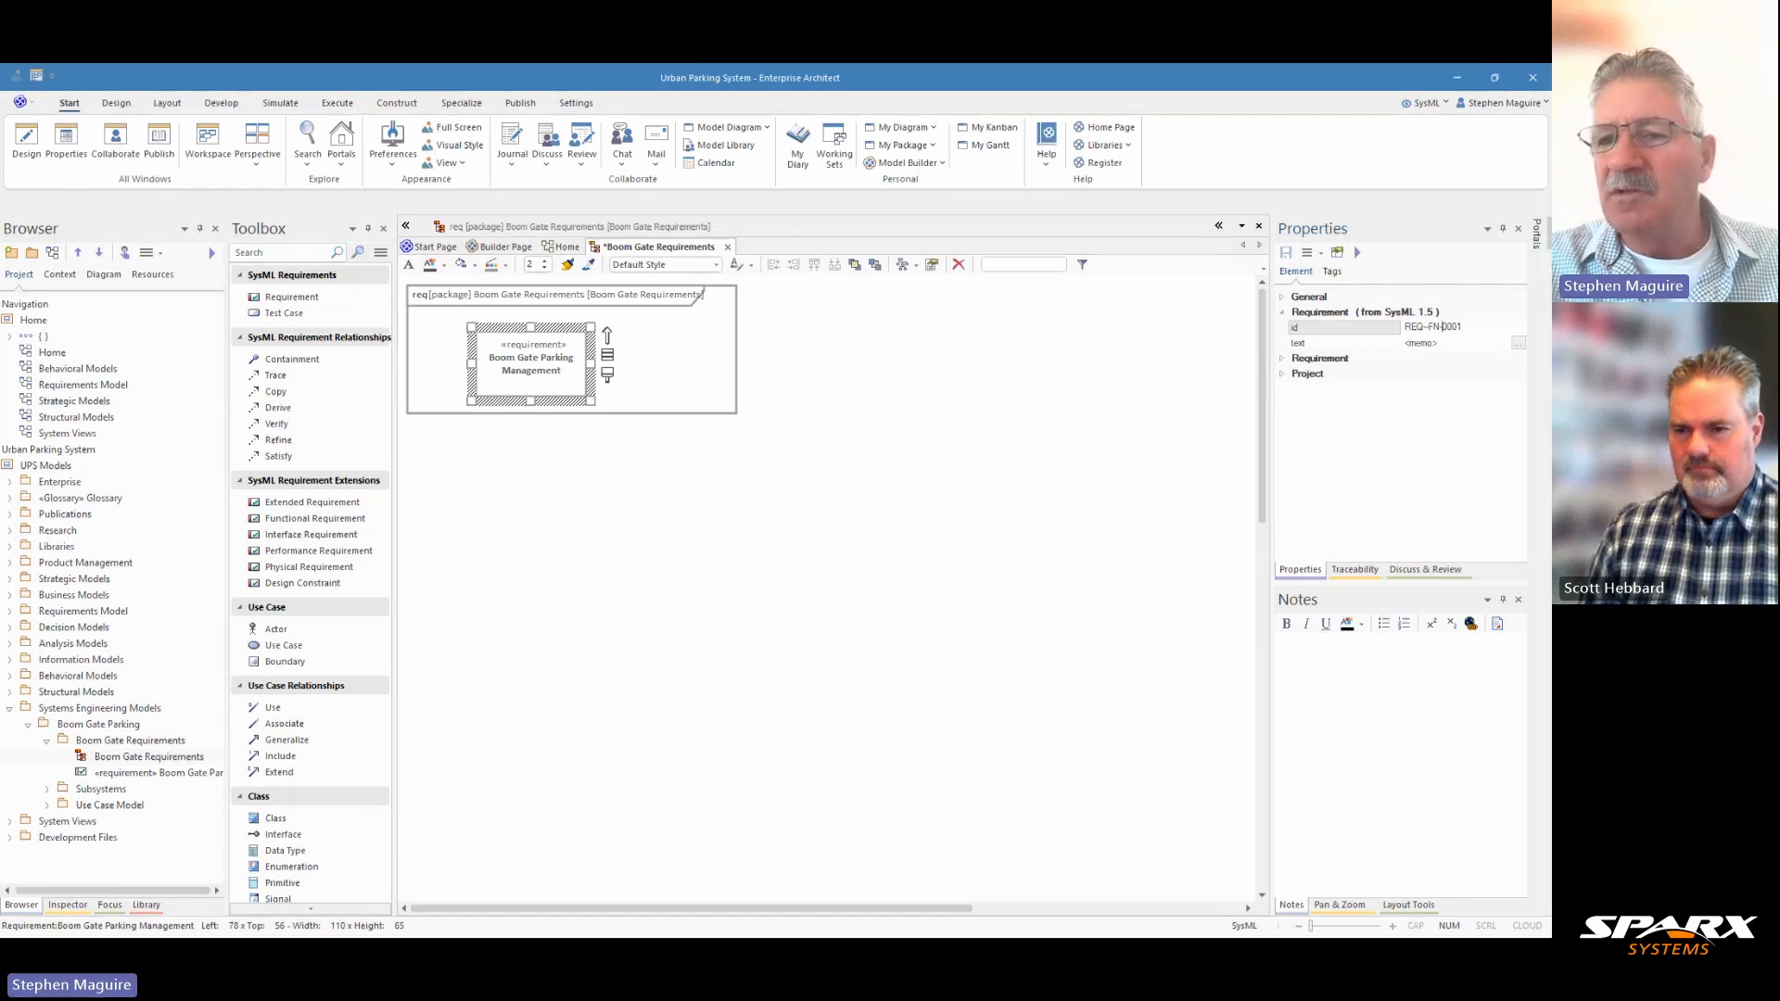
pyautogui.press('BackSpace')
pyautogui.press('BackSpace')
pyautogui.press('BackSpace')
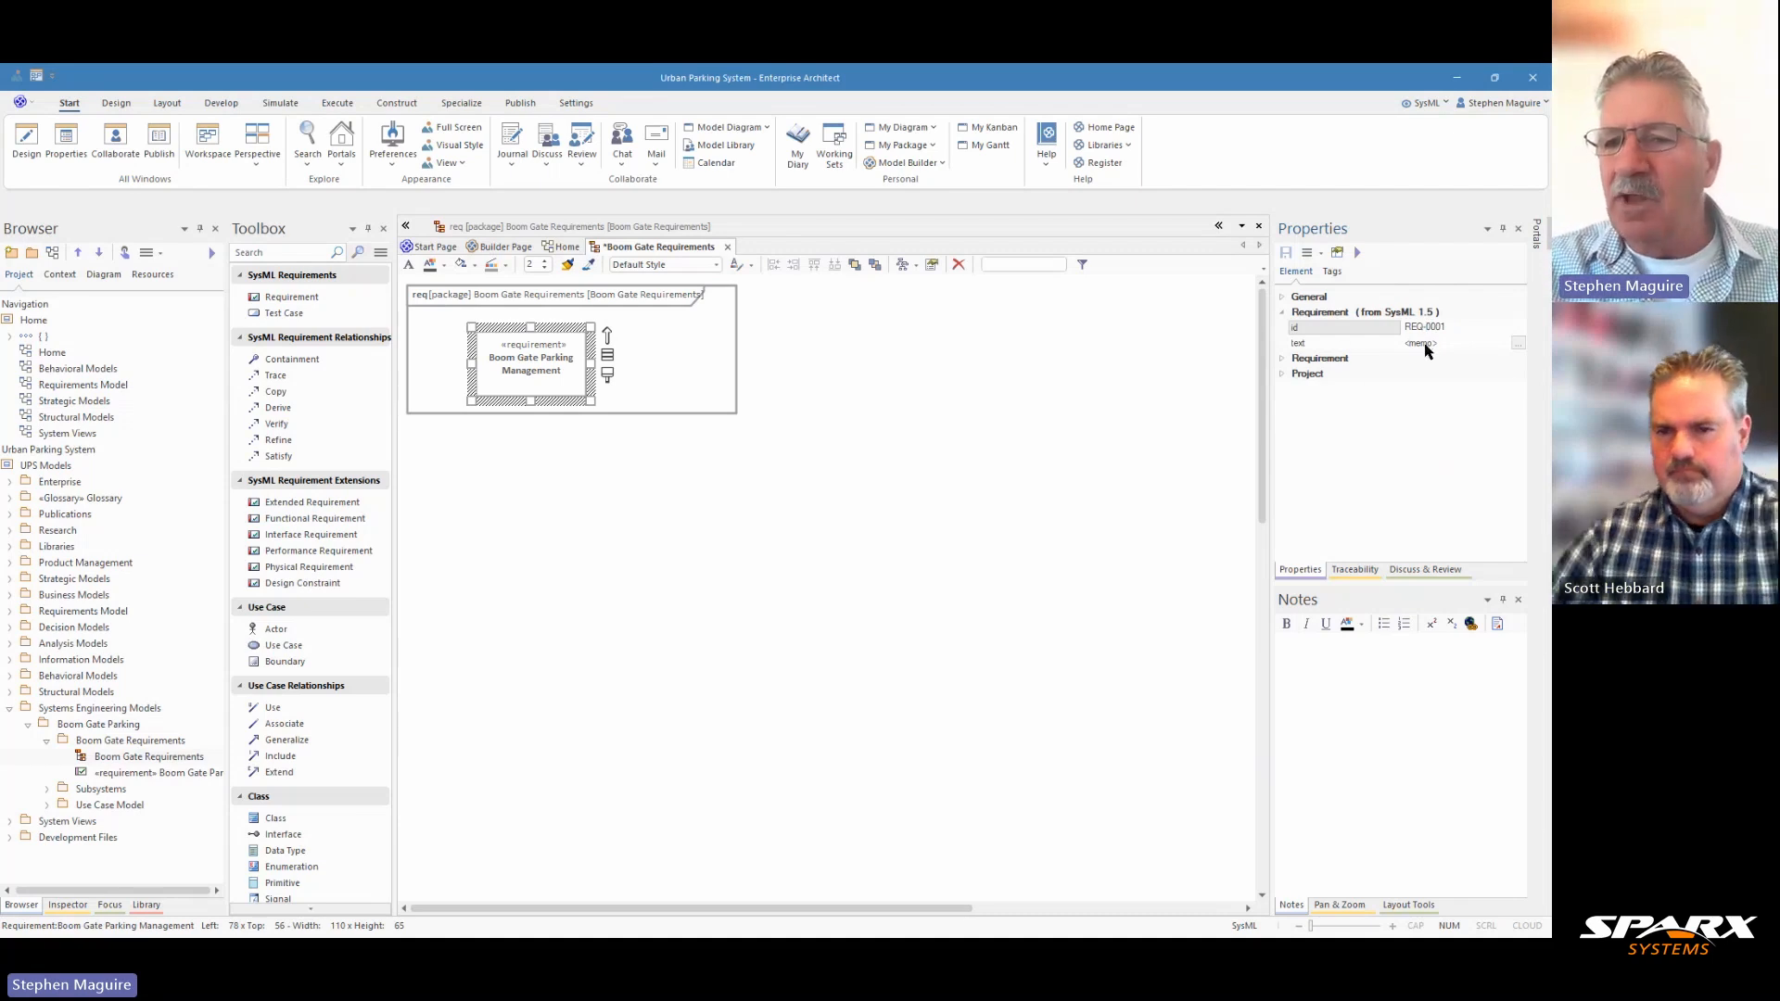
# Set the Boom Gate Parking Management requirement's text value to "The system shall manage all parking operations efficiently and securely.".
pyautogui.click(1516, 345)
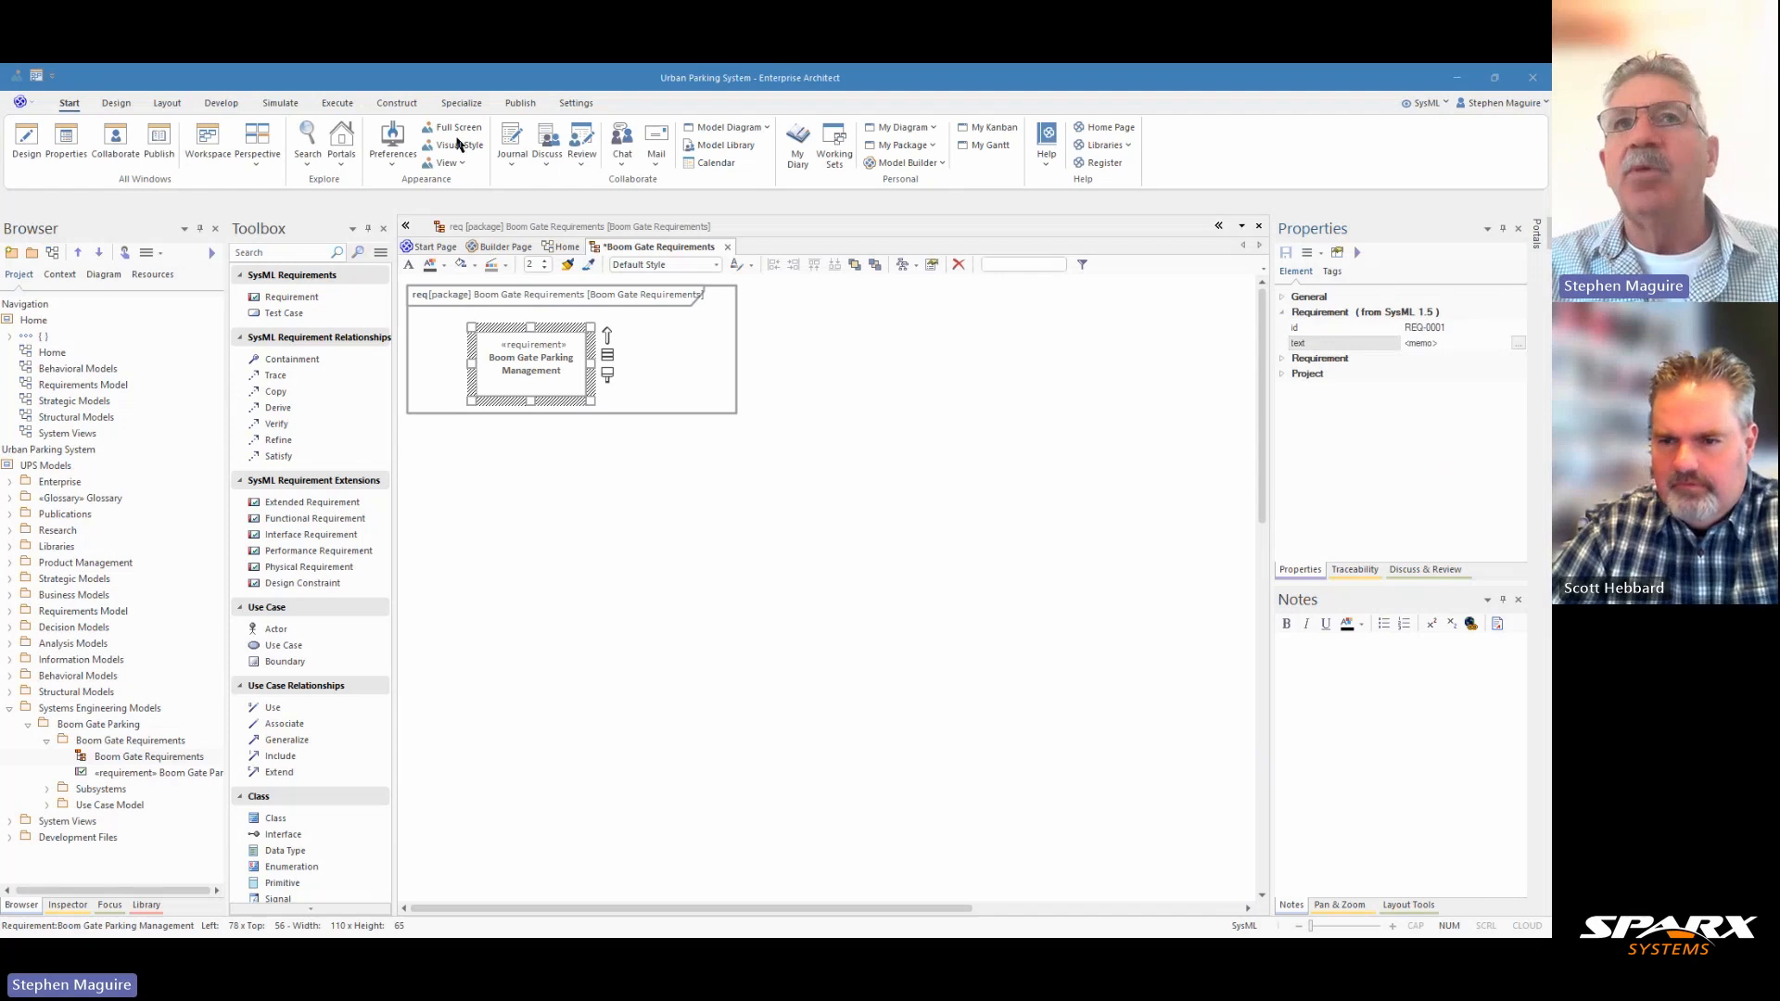
pyautogui.click(1517, 343)
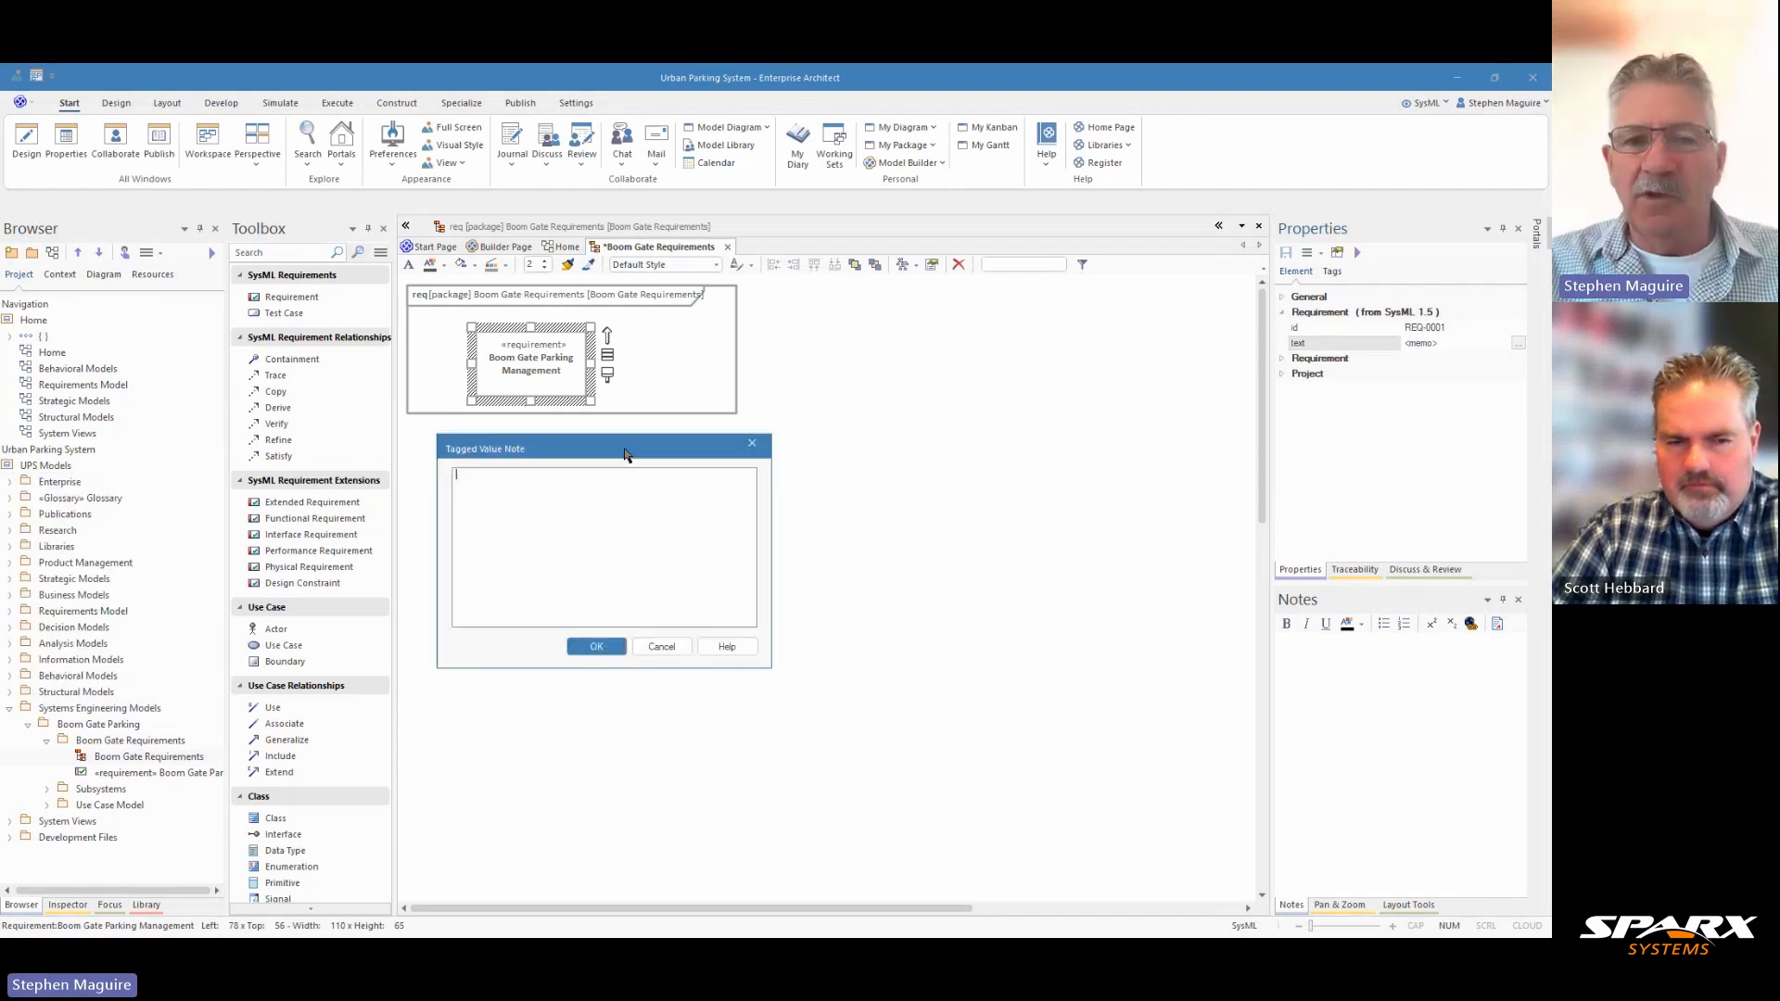
pyautogui.write('The system shall manage all parking operations efficiently and securely.')
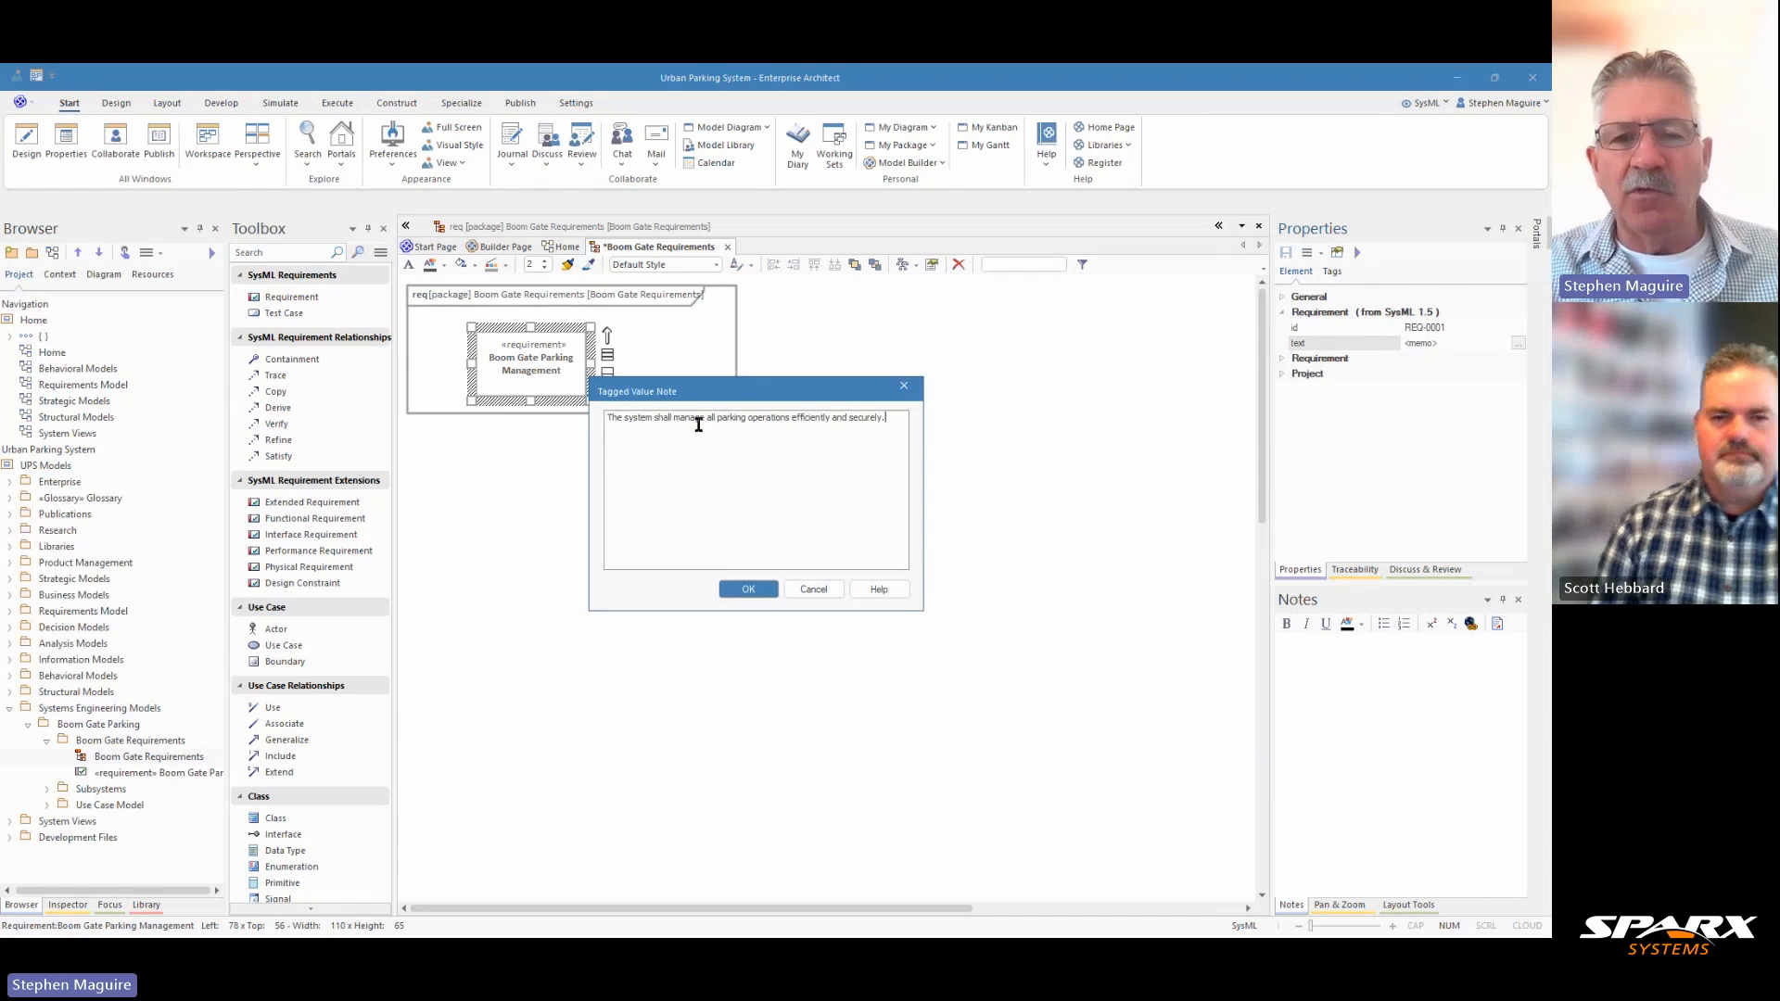
pyautogui.click(749, 590)
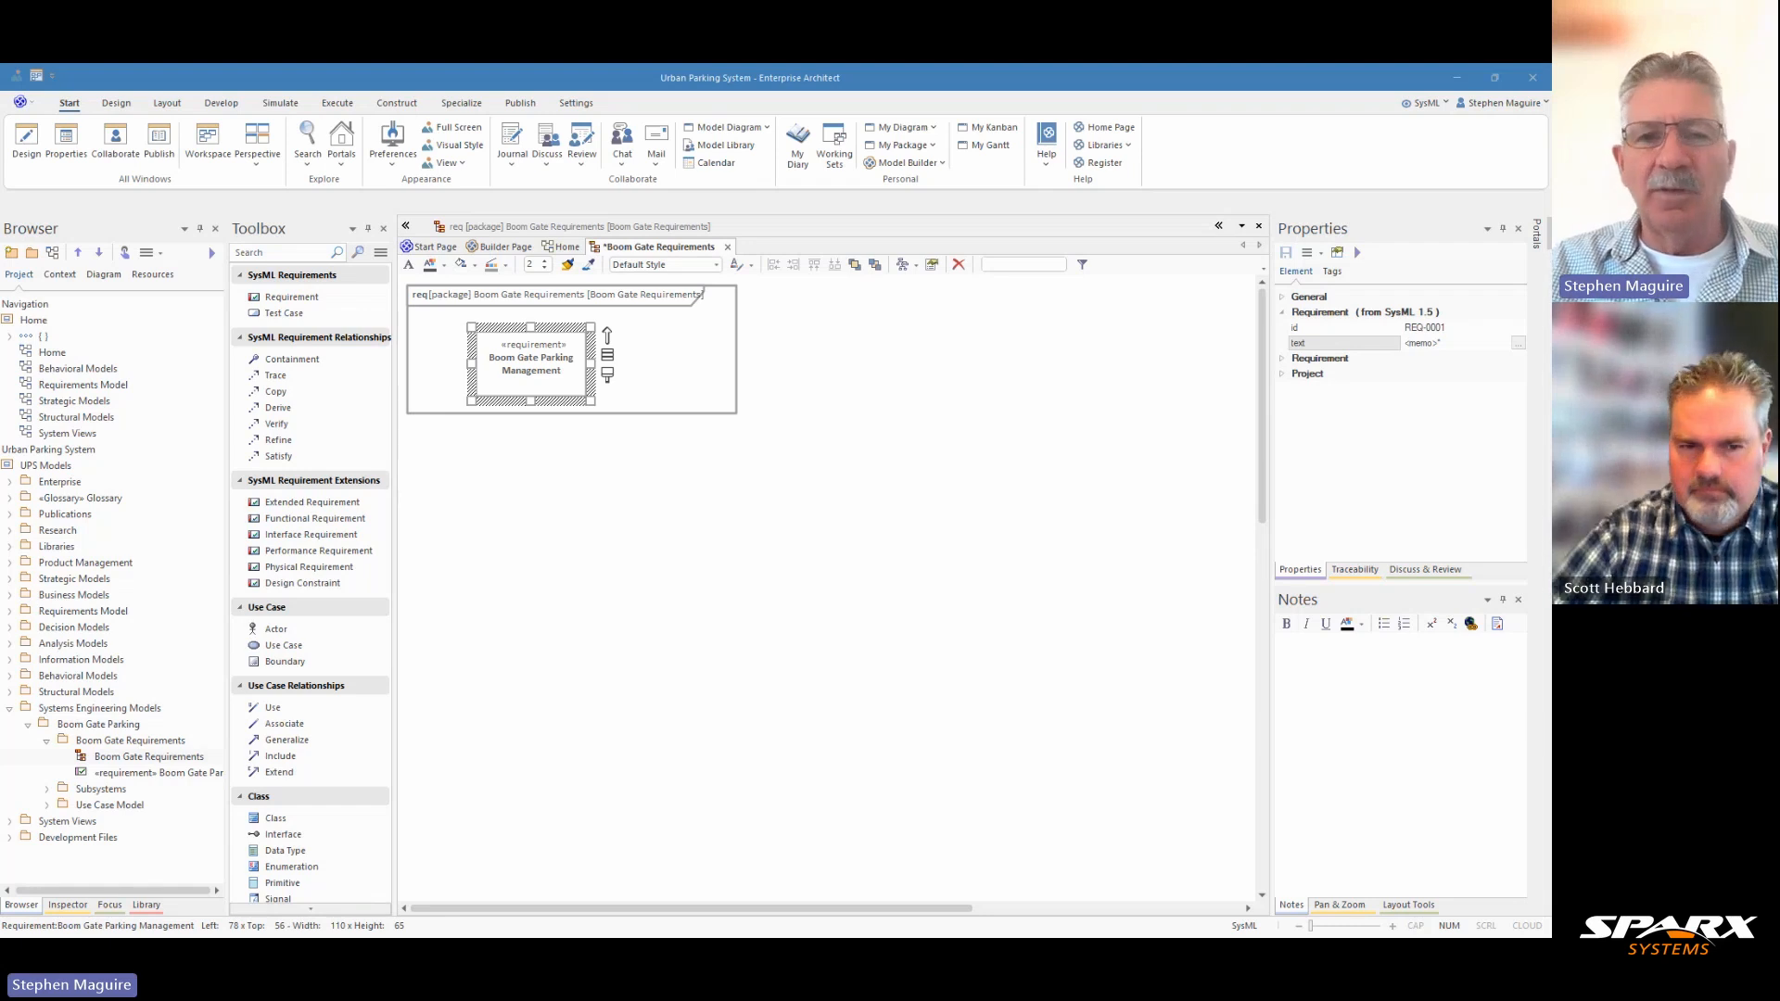
# Paste the description starting "This comprehensive system integrates vehicular access control" into the Boom Gate Parking Management requirement's notes and review its SysML text value.
pyautogui.click(1308, 652)
pyautogui.write('This comprehensive system integrates vehicular access control, payment processing, and space management to create a frictionless parking experience. It must maintain 99.9% uptime and comply with all local municipal regulations for commercial parking facilities.')
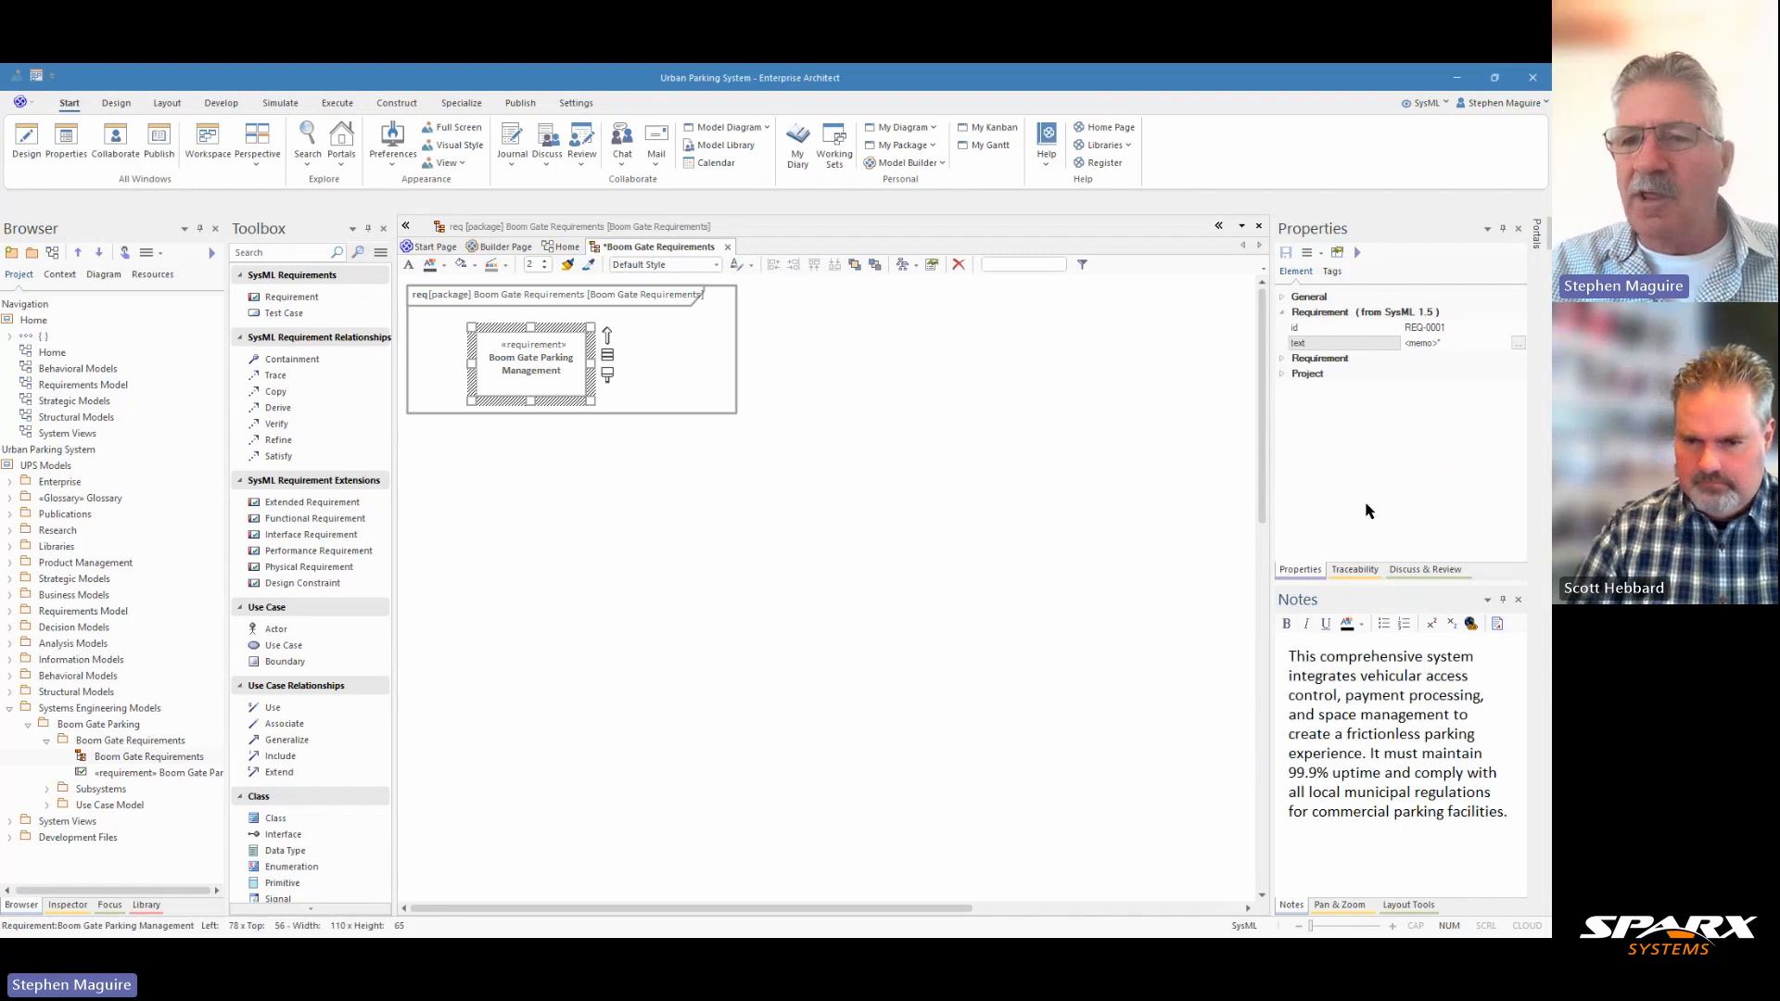
pyautogui.click(1518, 343)
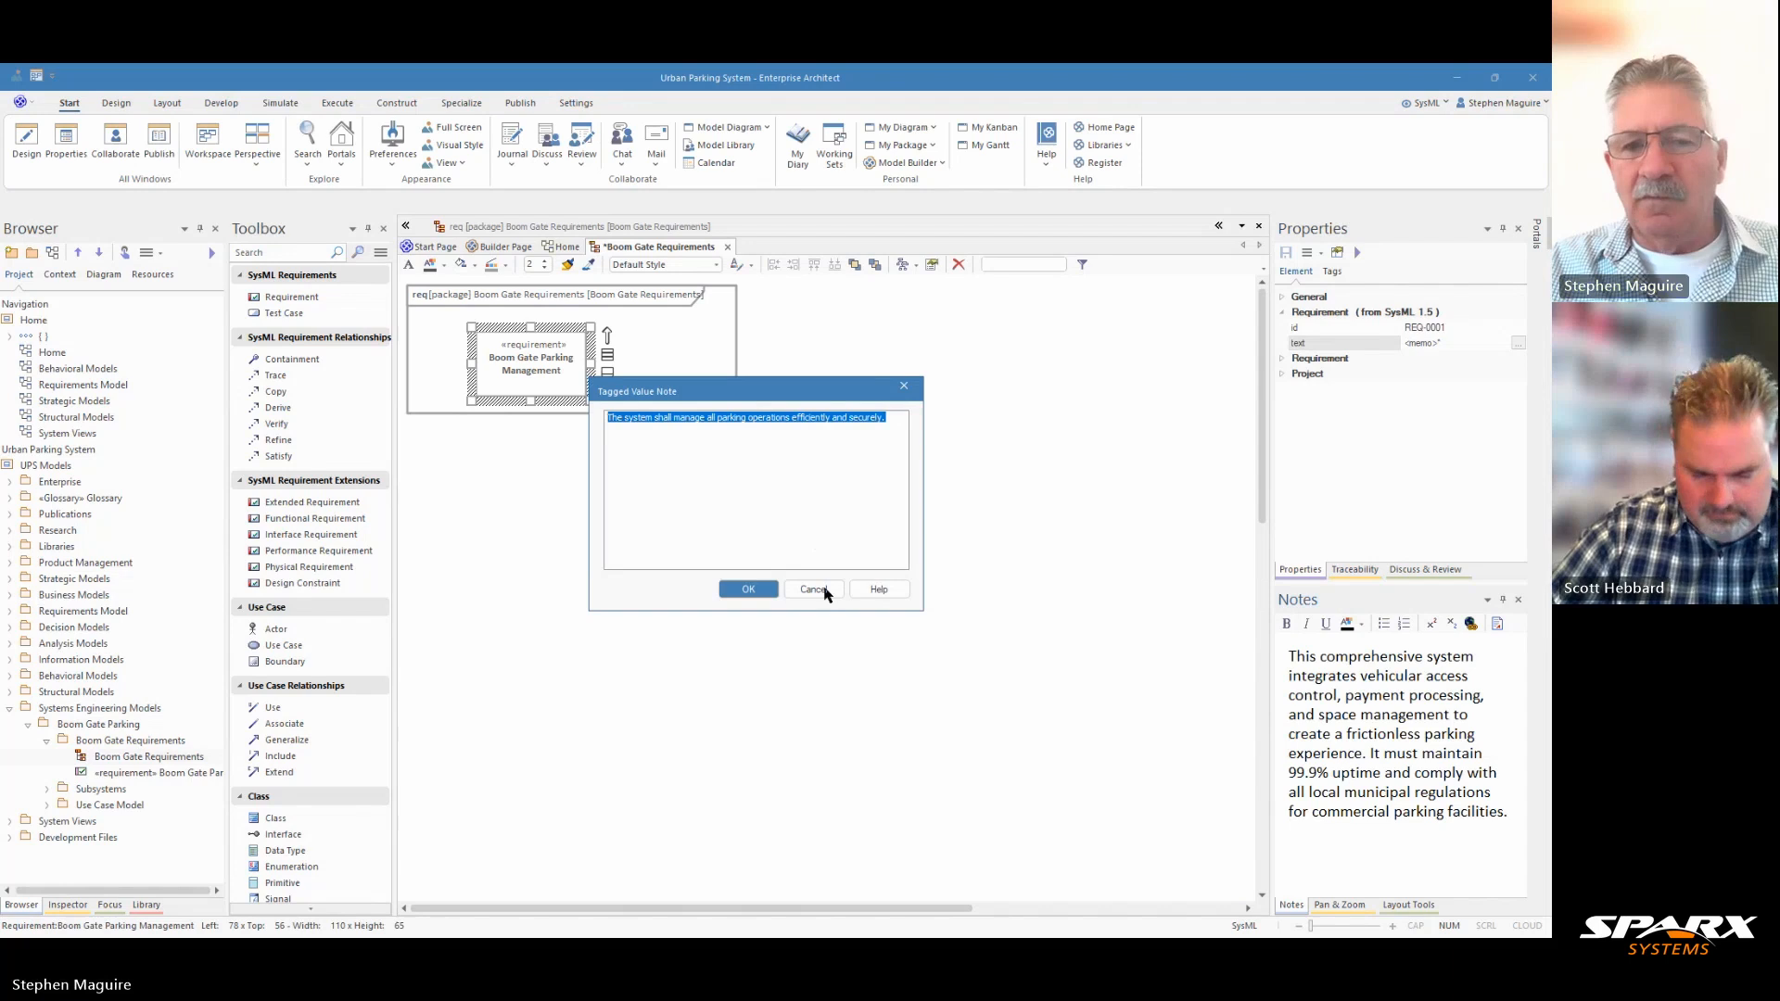
pyautogui.click(814, 591)
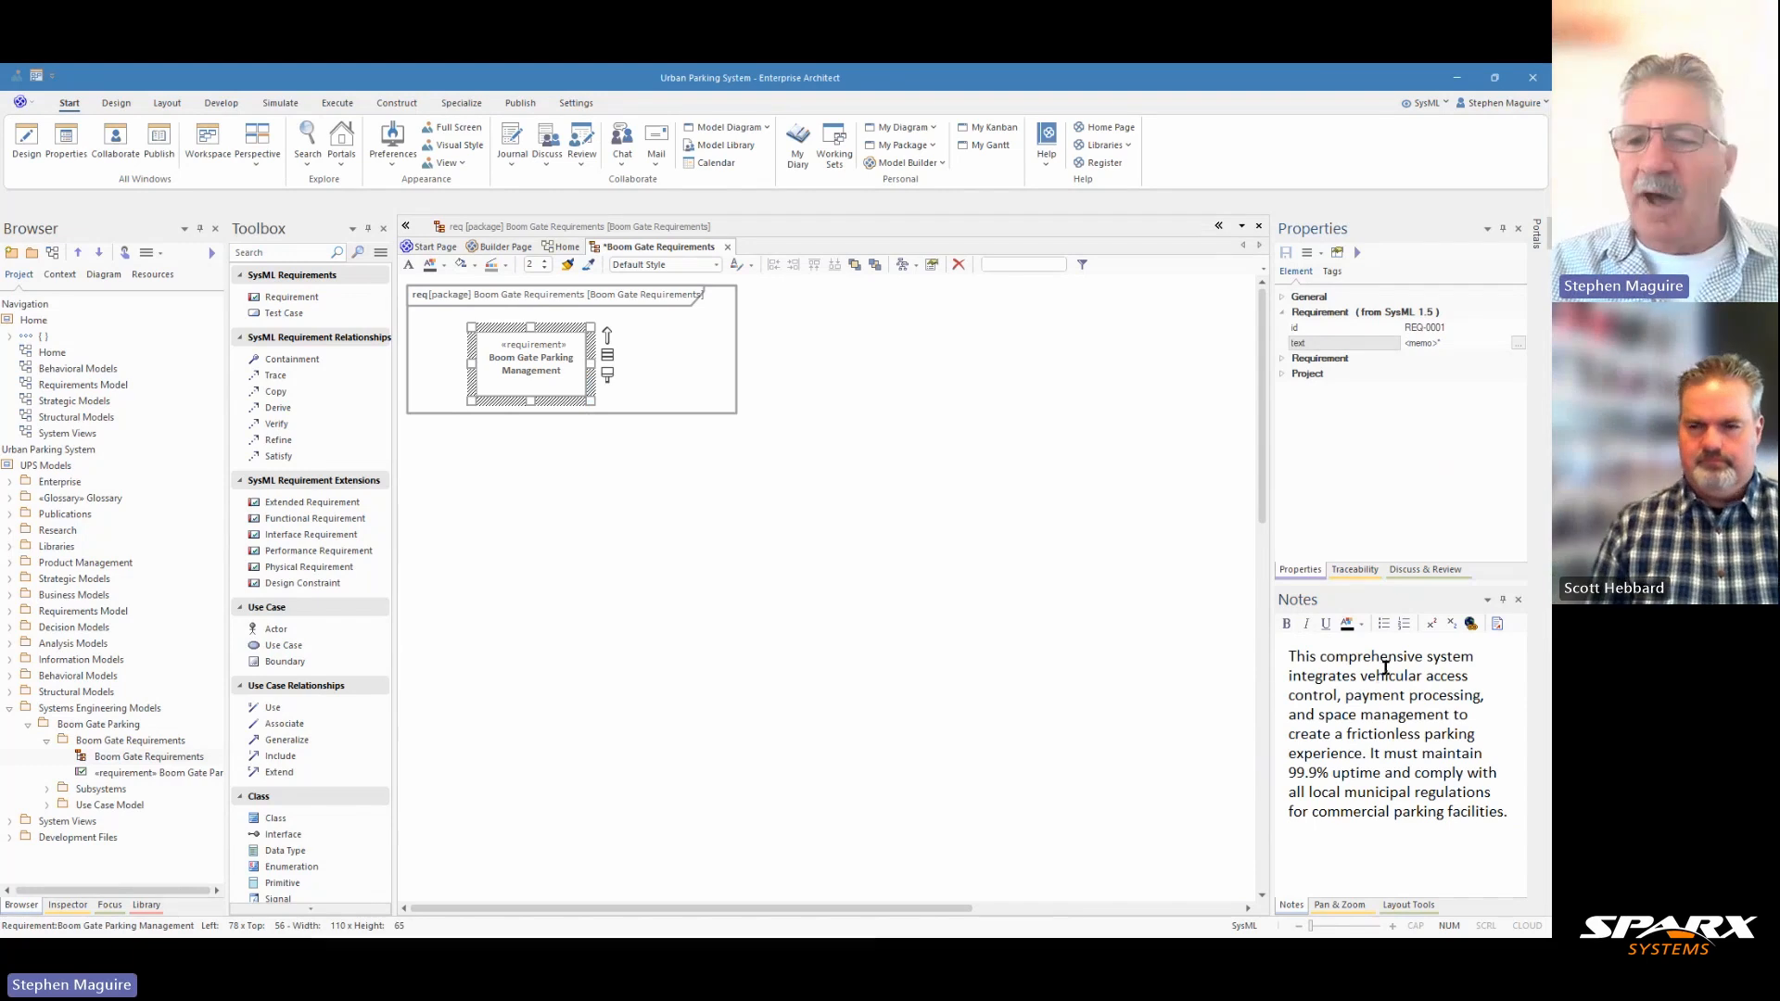
pyautogui.click(711, 397)
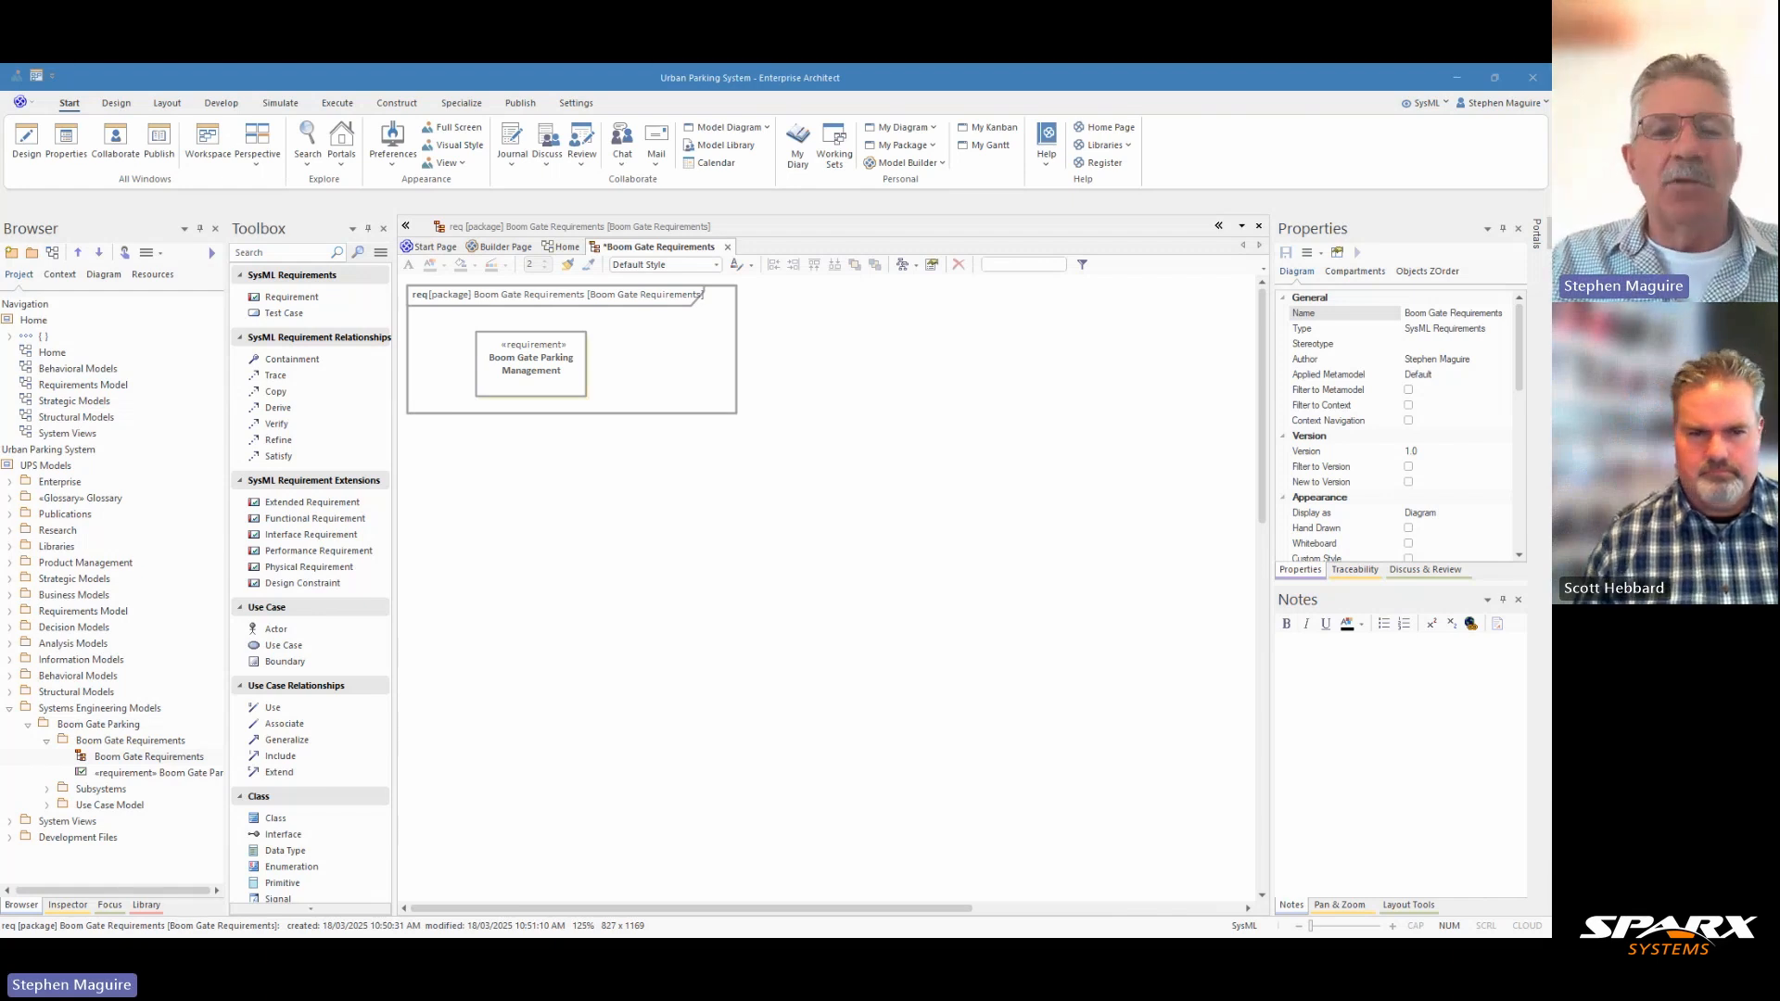
# Add a second SysML requirement below Boom Gate Parking Management in the diagram and name it "Boom Gate Operation".
pyautogui.click(320, 298)
pyautogui.click(449, 405)
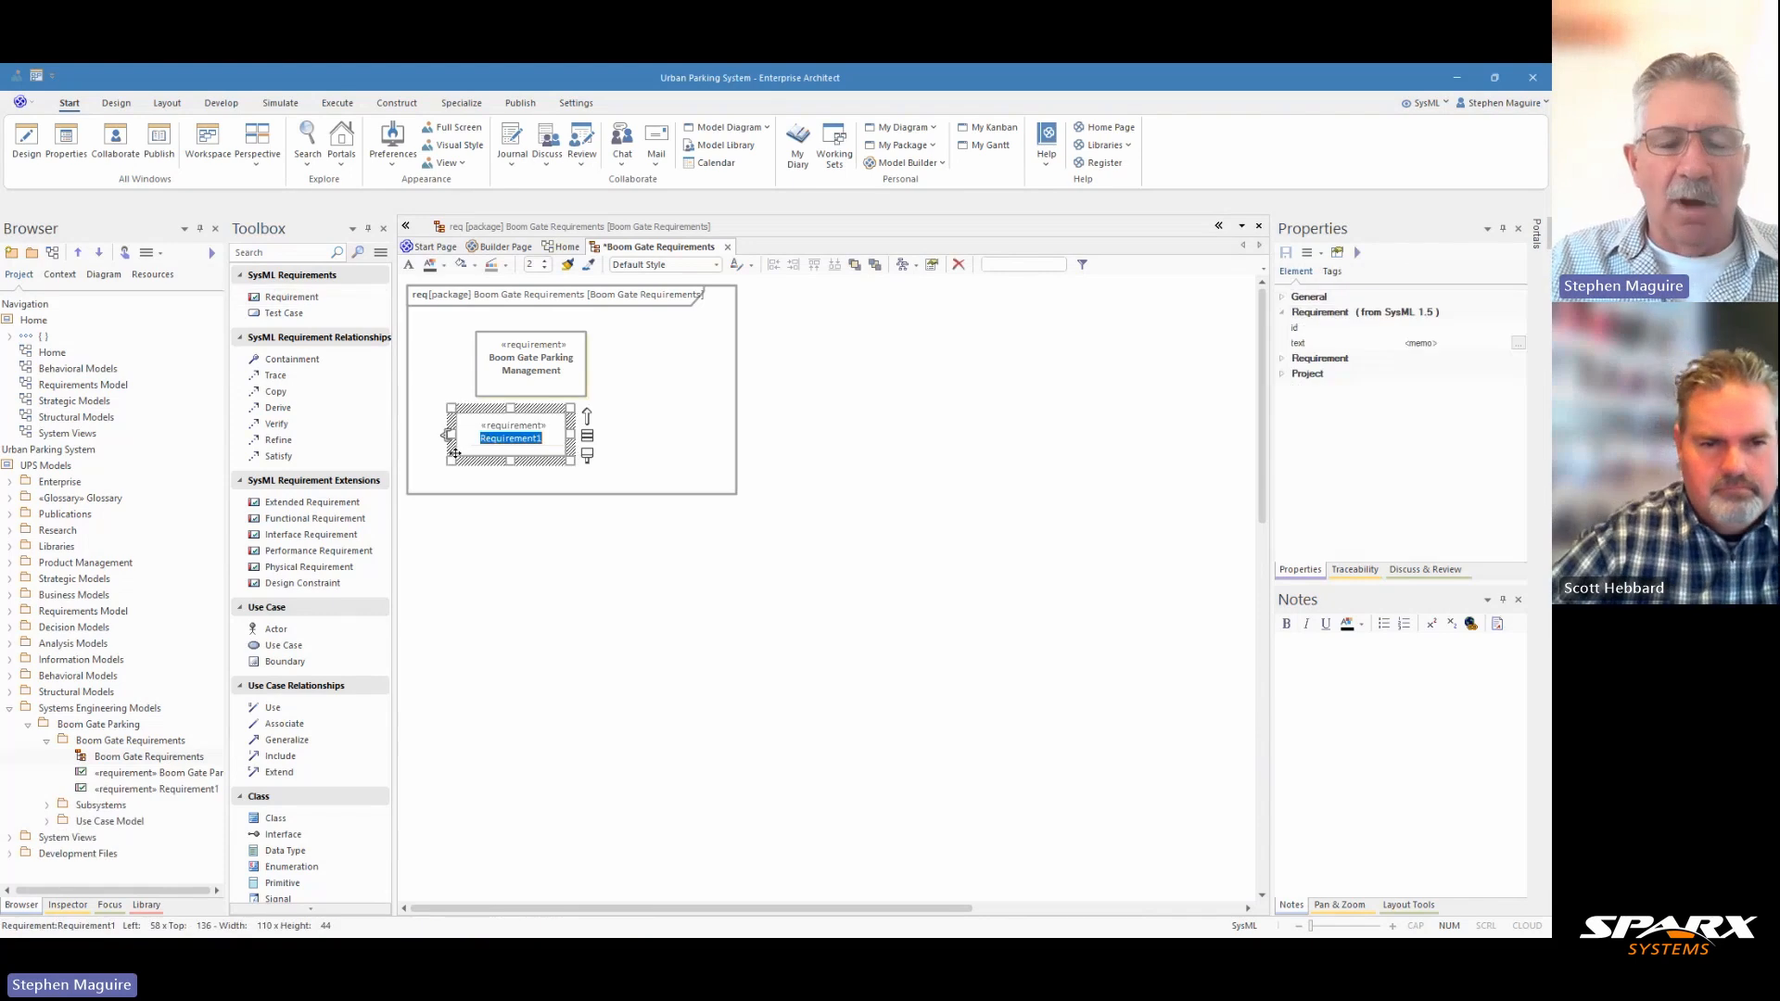
pyautogui.write('Boo')
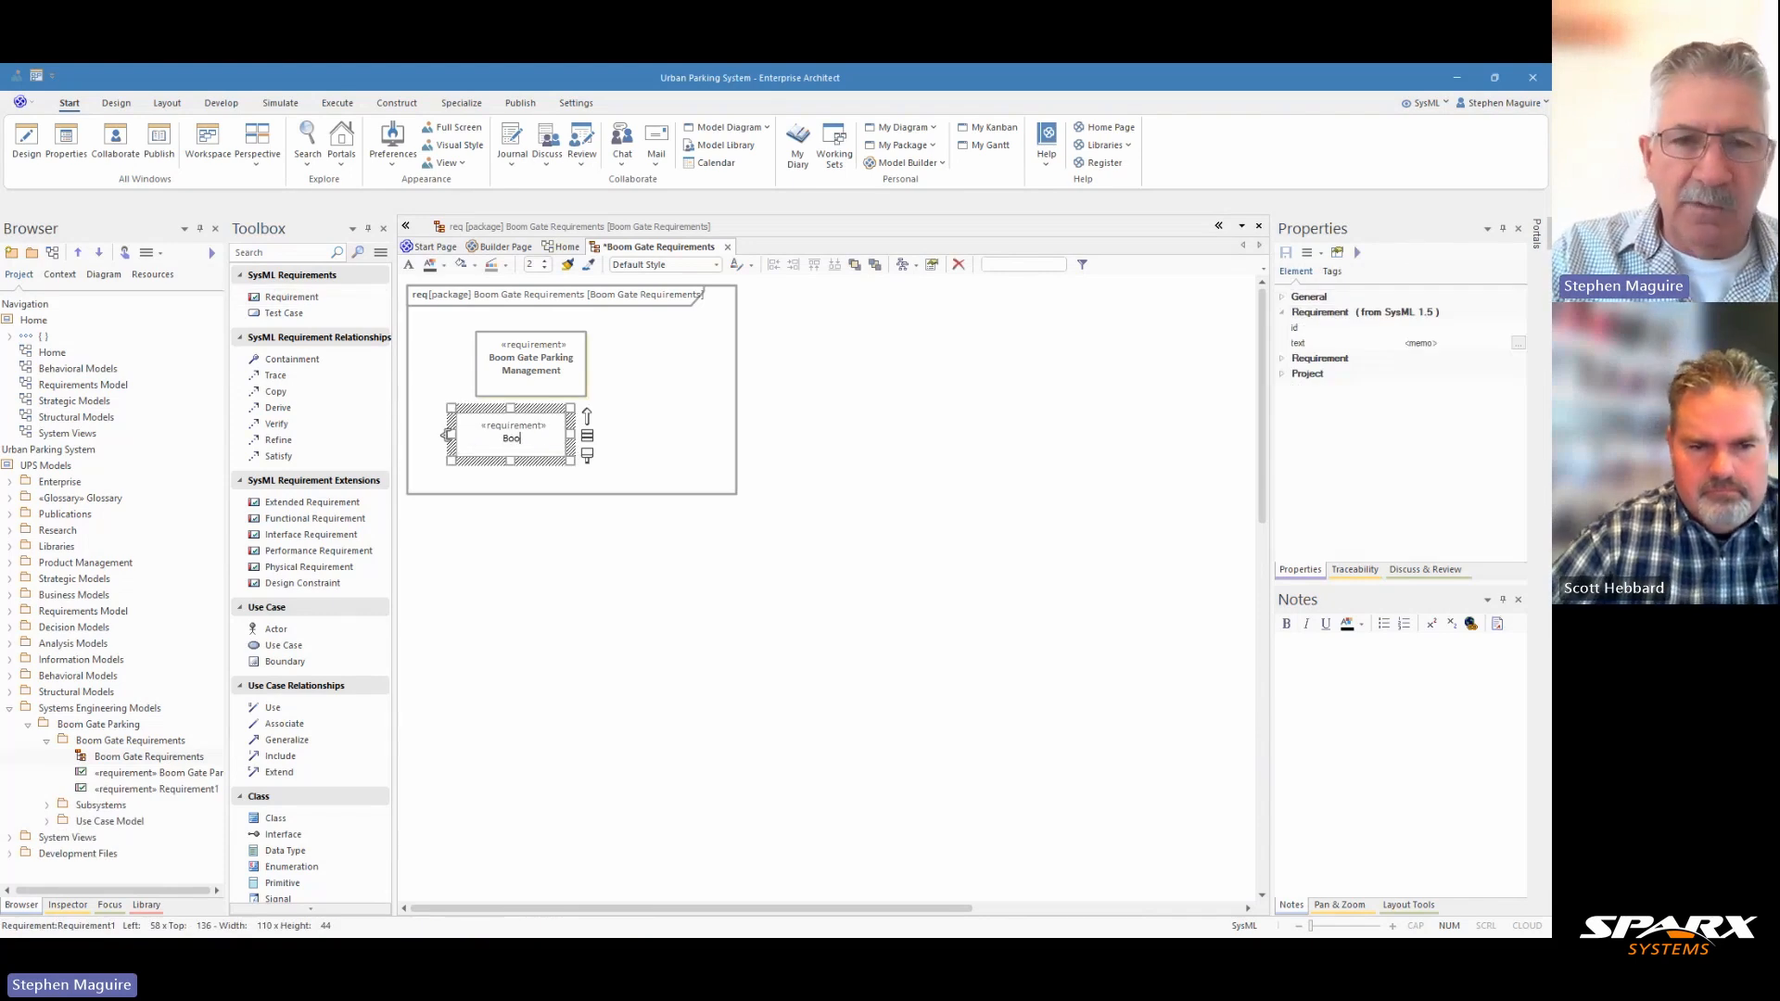
pyautogui.write('m Gate O')
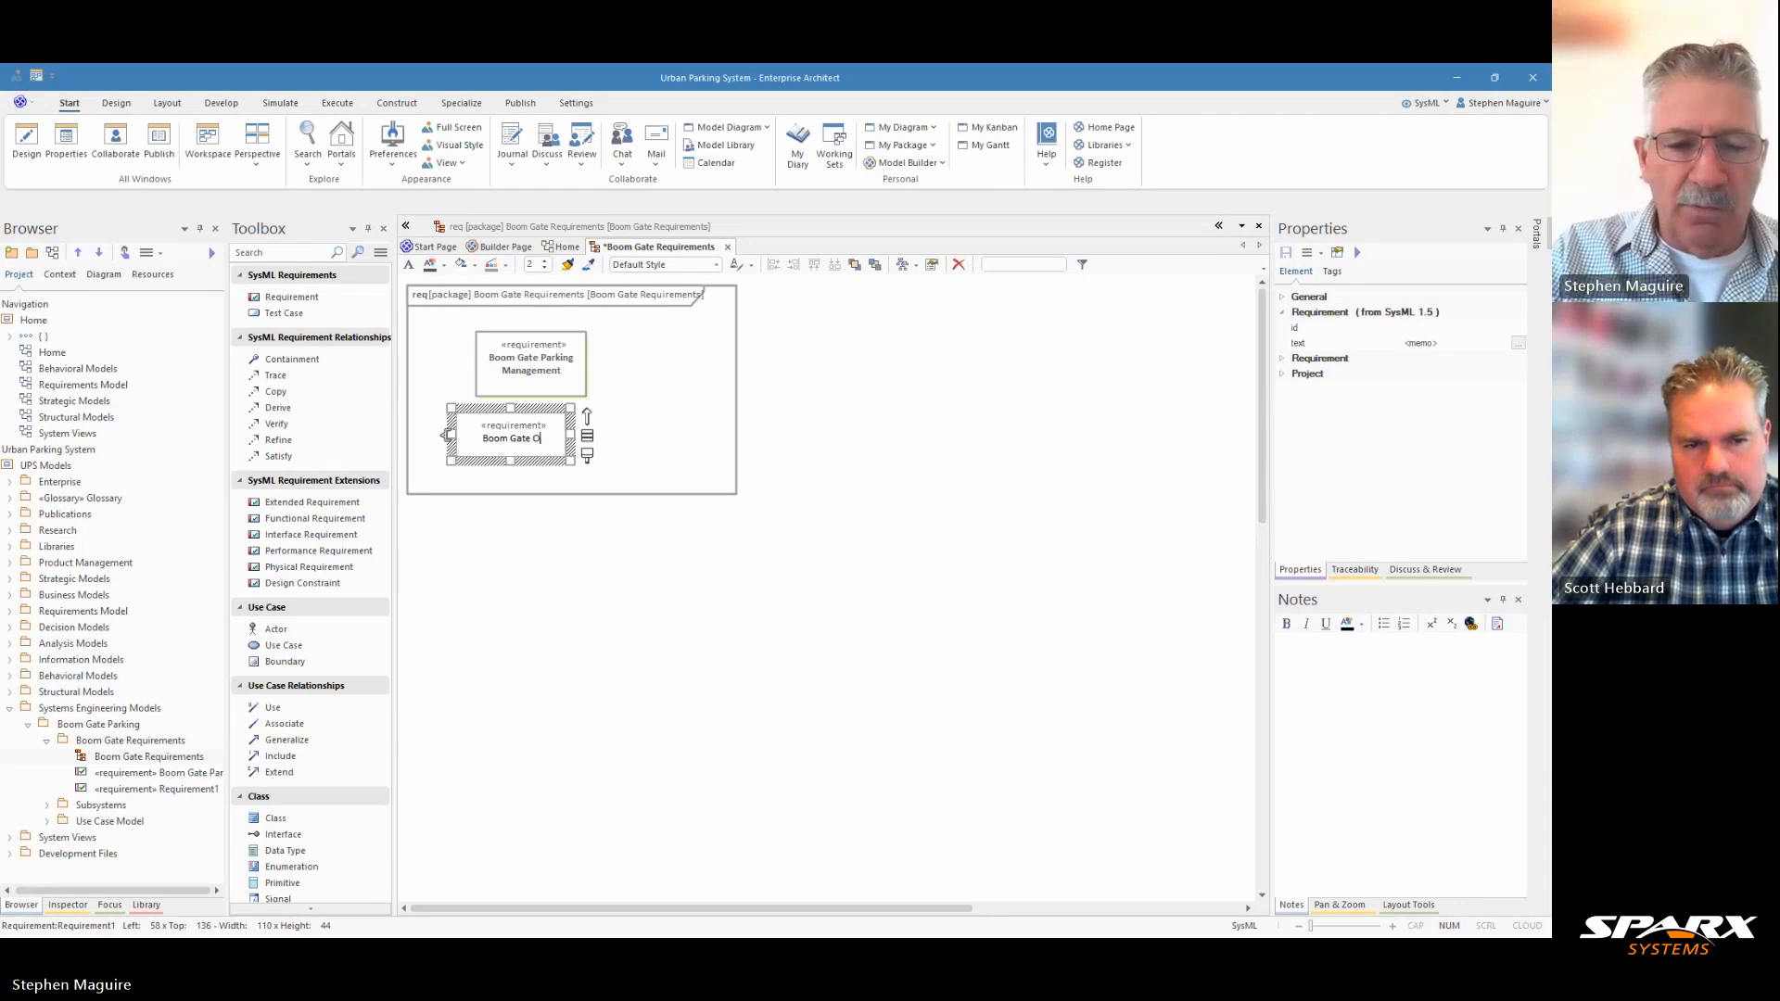
pyautogui.write('peration')
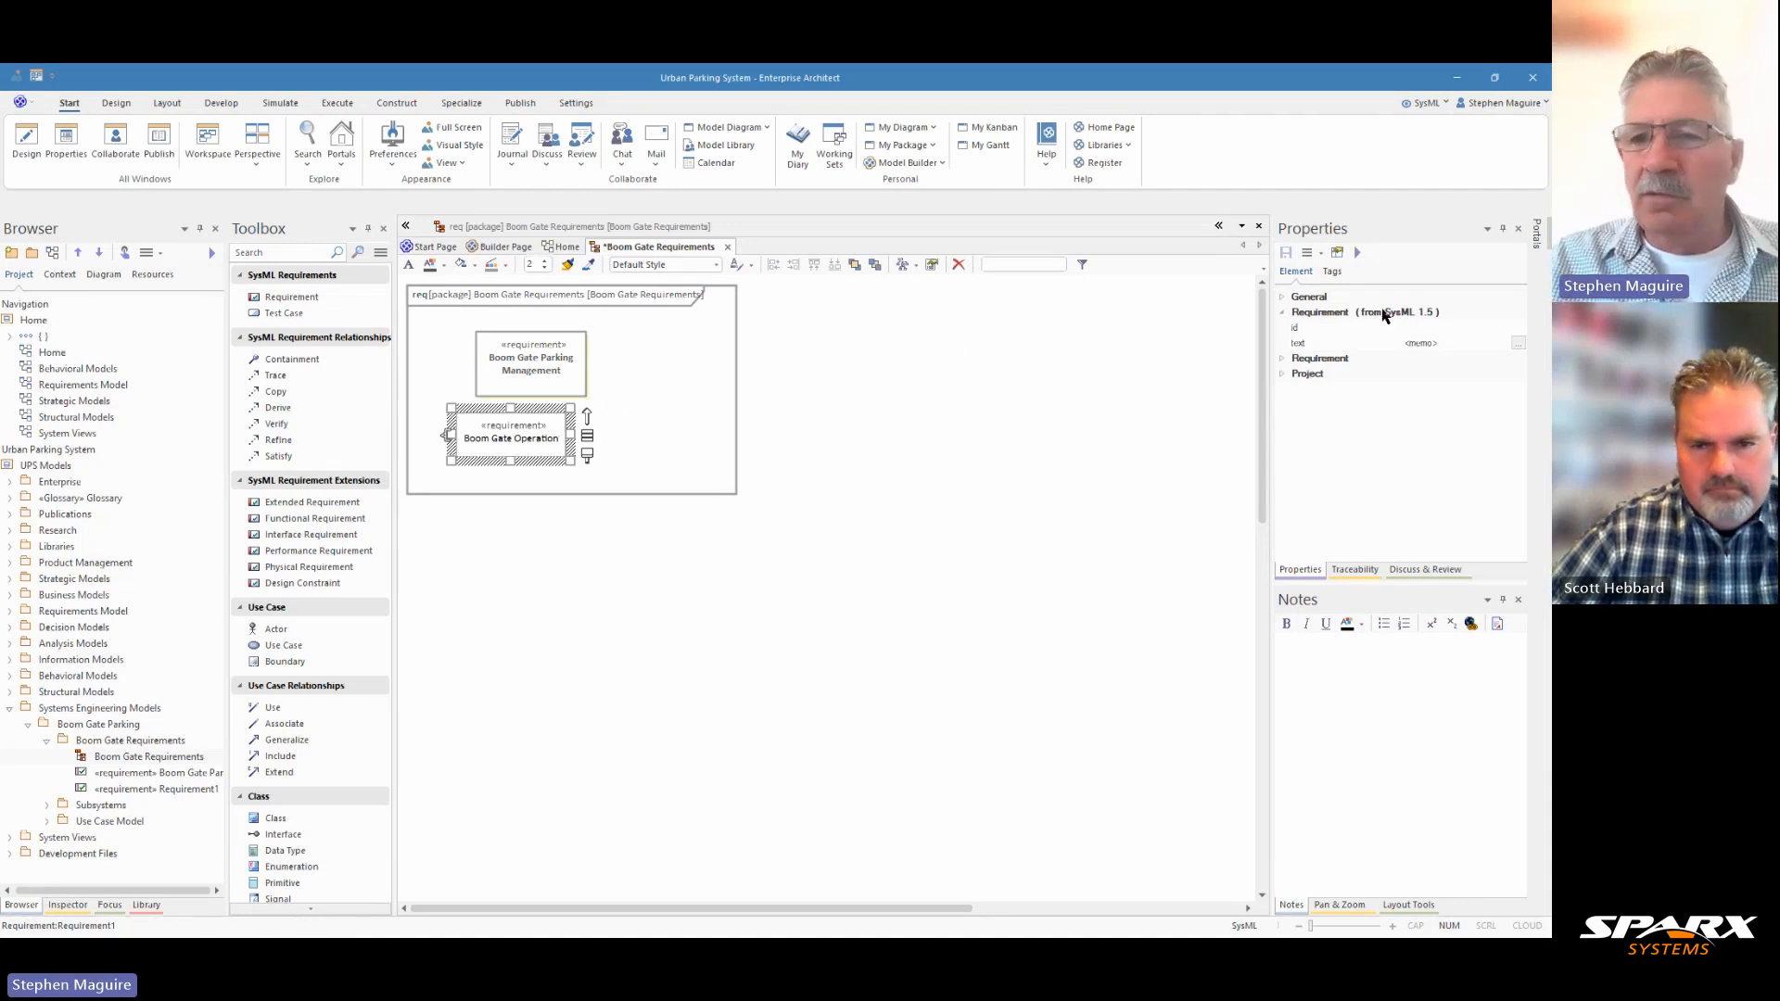
# Set the Boom Gate Operation requirement's id to REQ-0002 and its text to "The boom gate shall control vehicle entry and exit with precision.".
pyautogui.click(1423, 328)
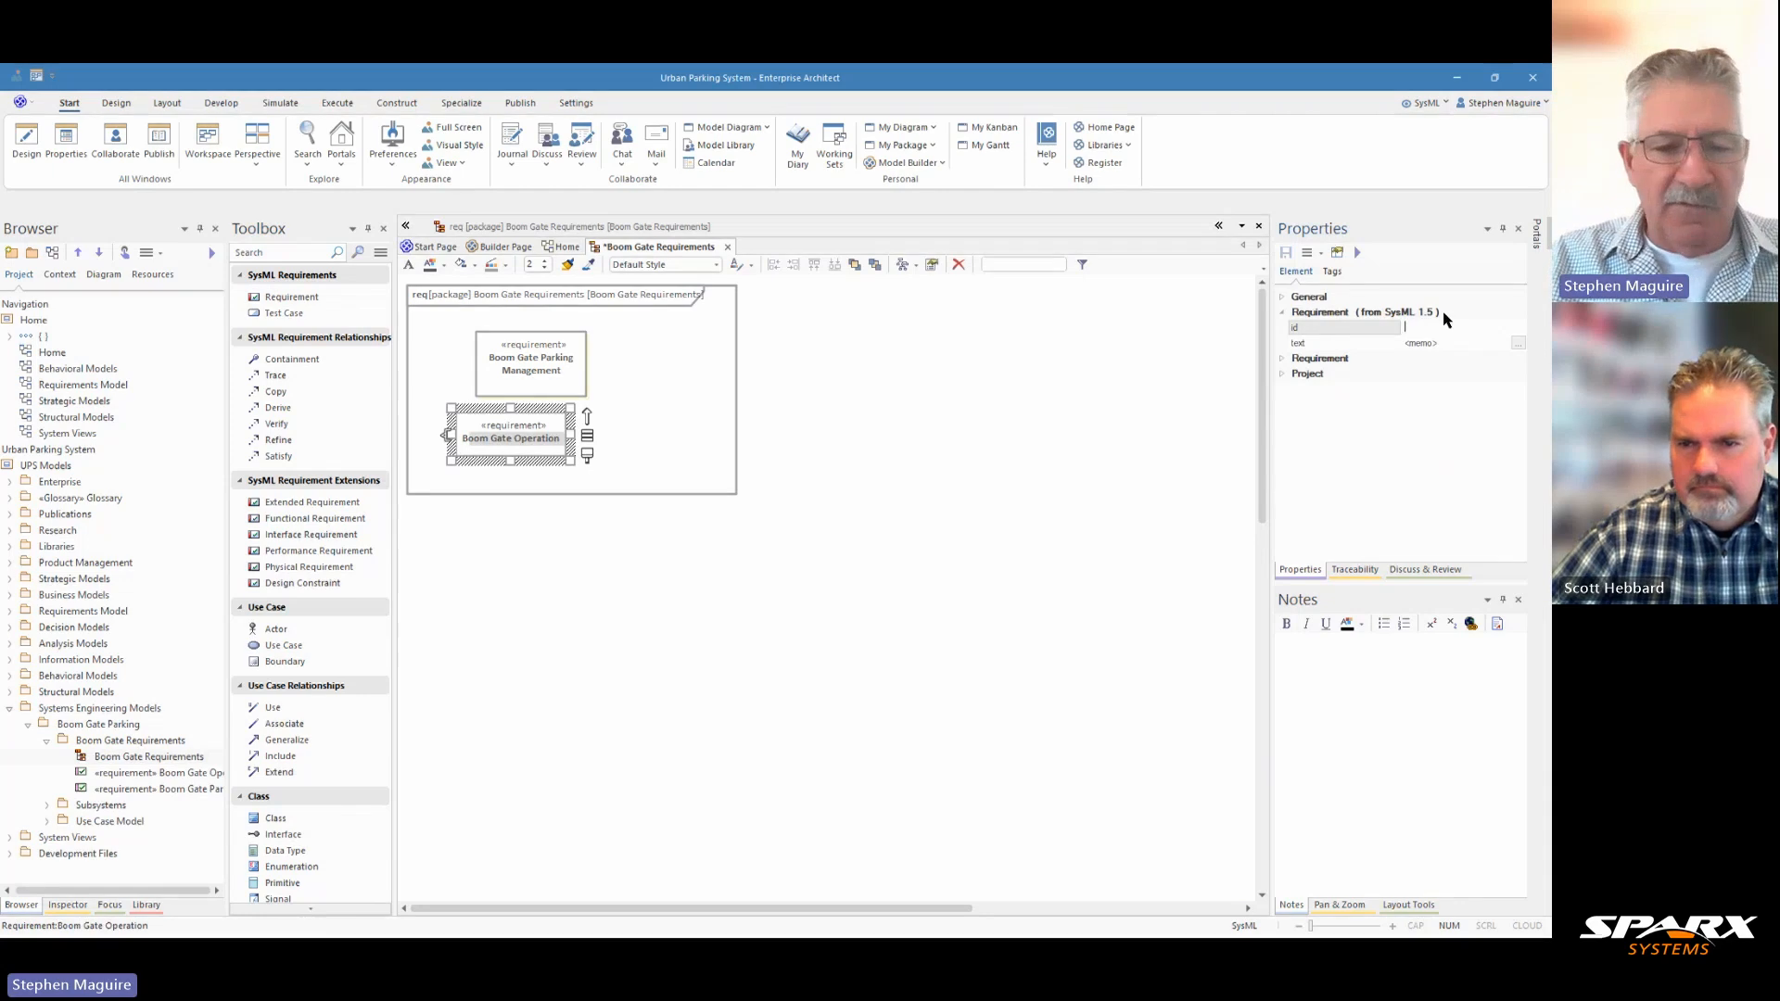
pyautogui.write('REQ-0002')
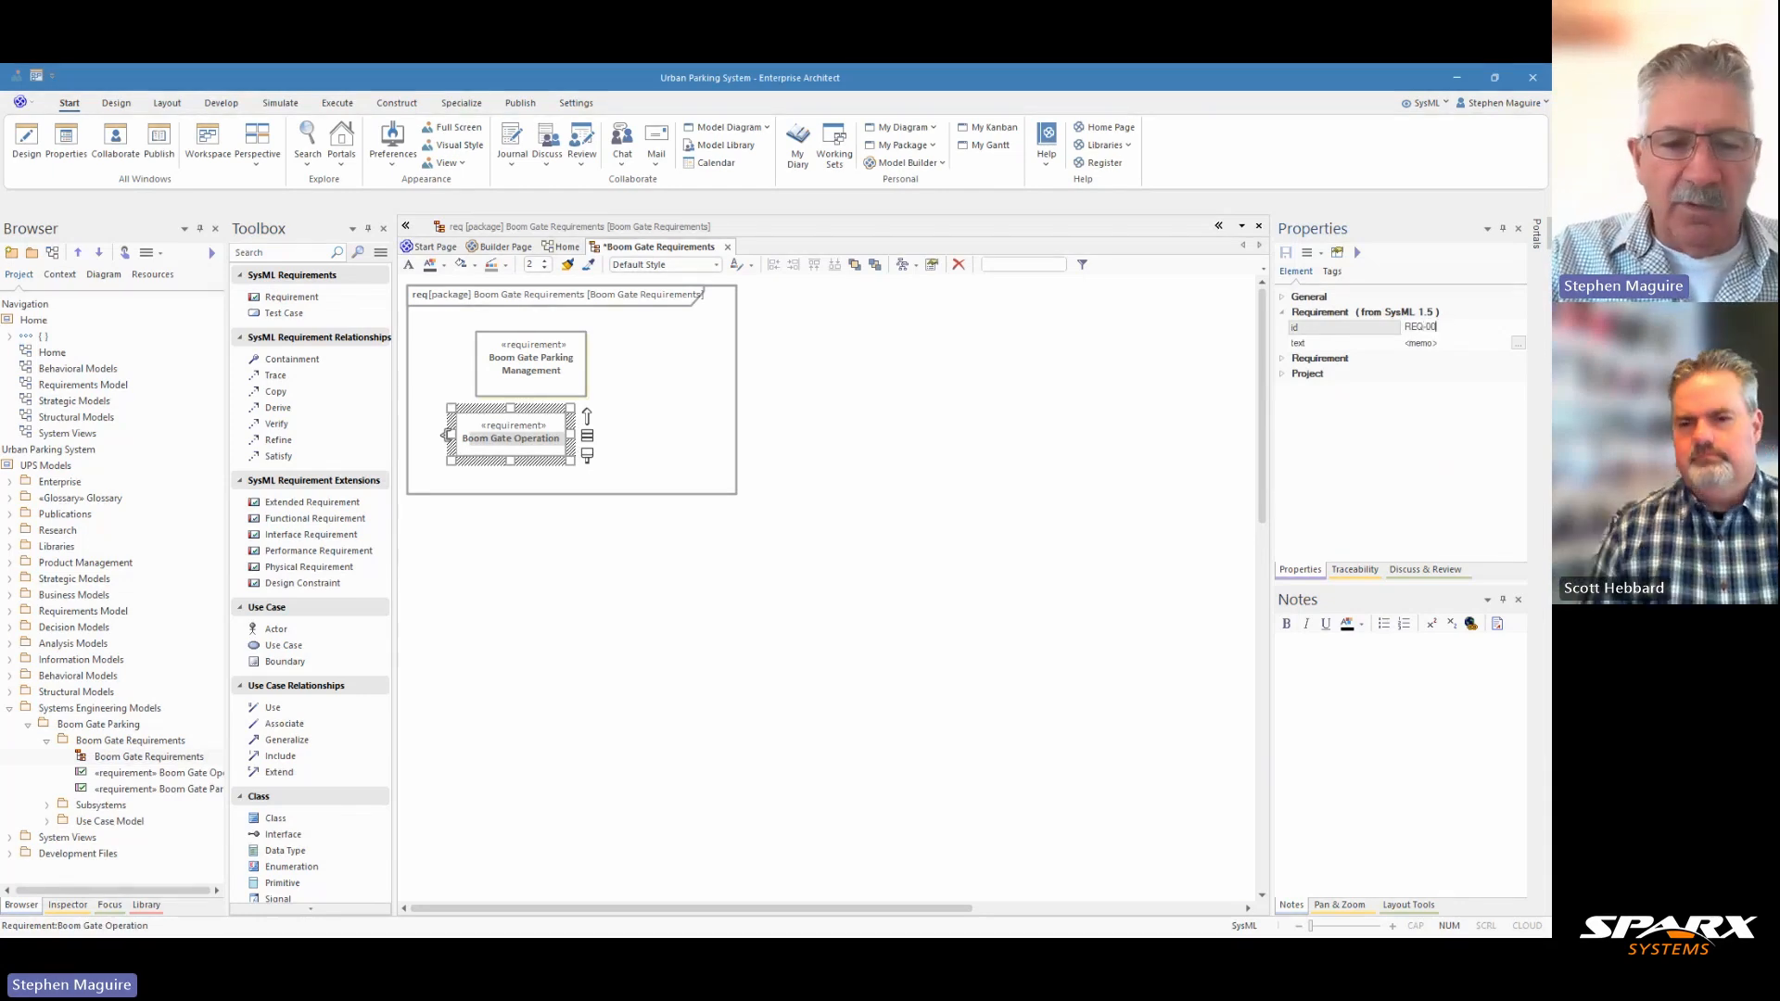
pyautogui.click(1520, 346)
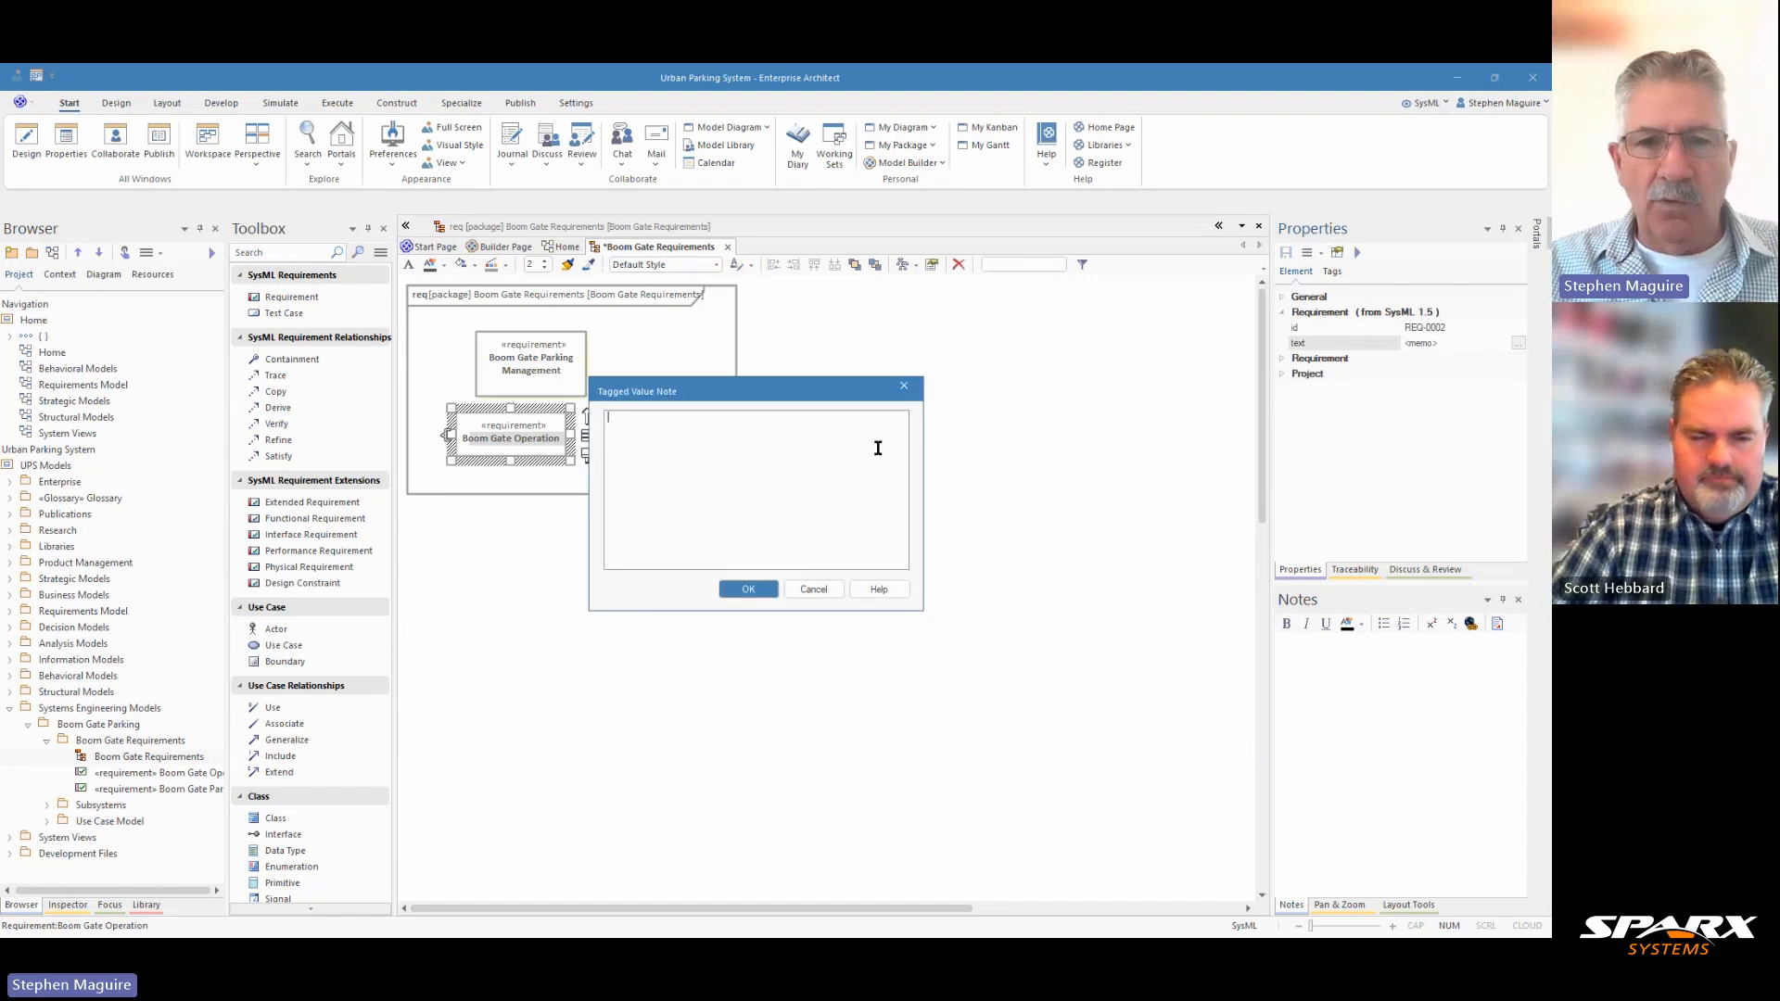
pyautogui.write('The boom gate shall control vehicle entry and exit with precision.')
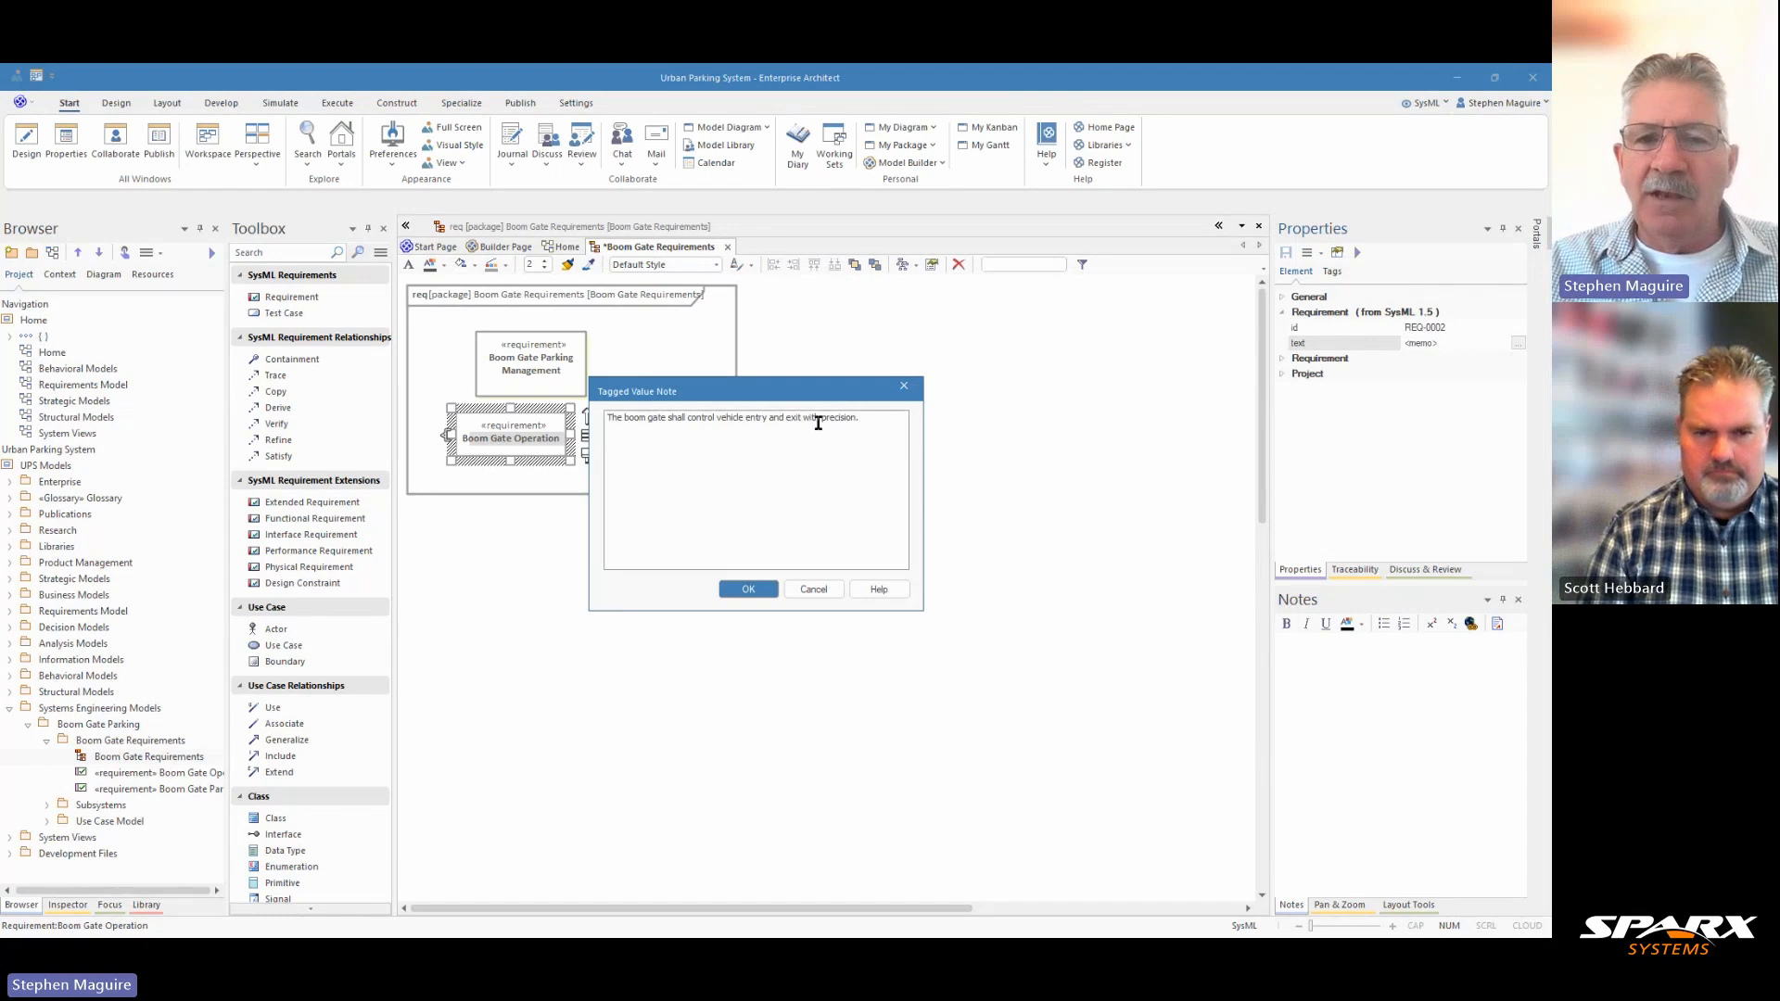
pyautogui.click(749, 590)
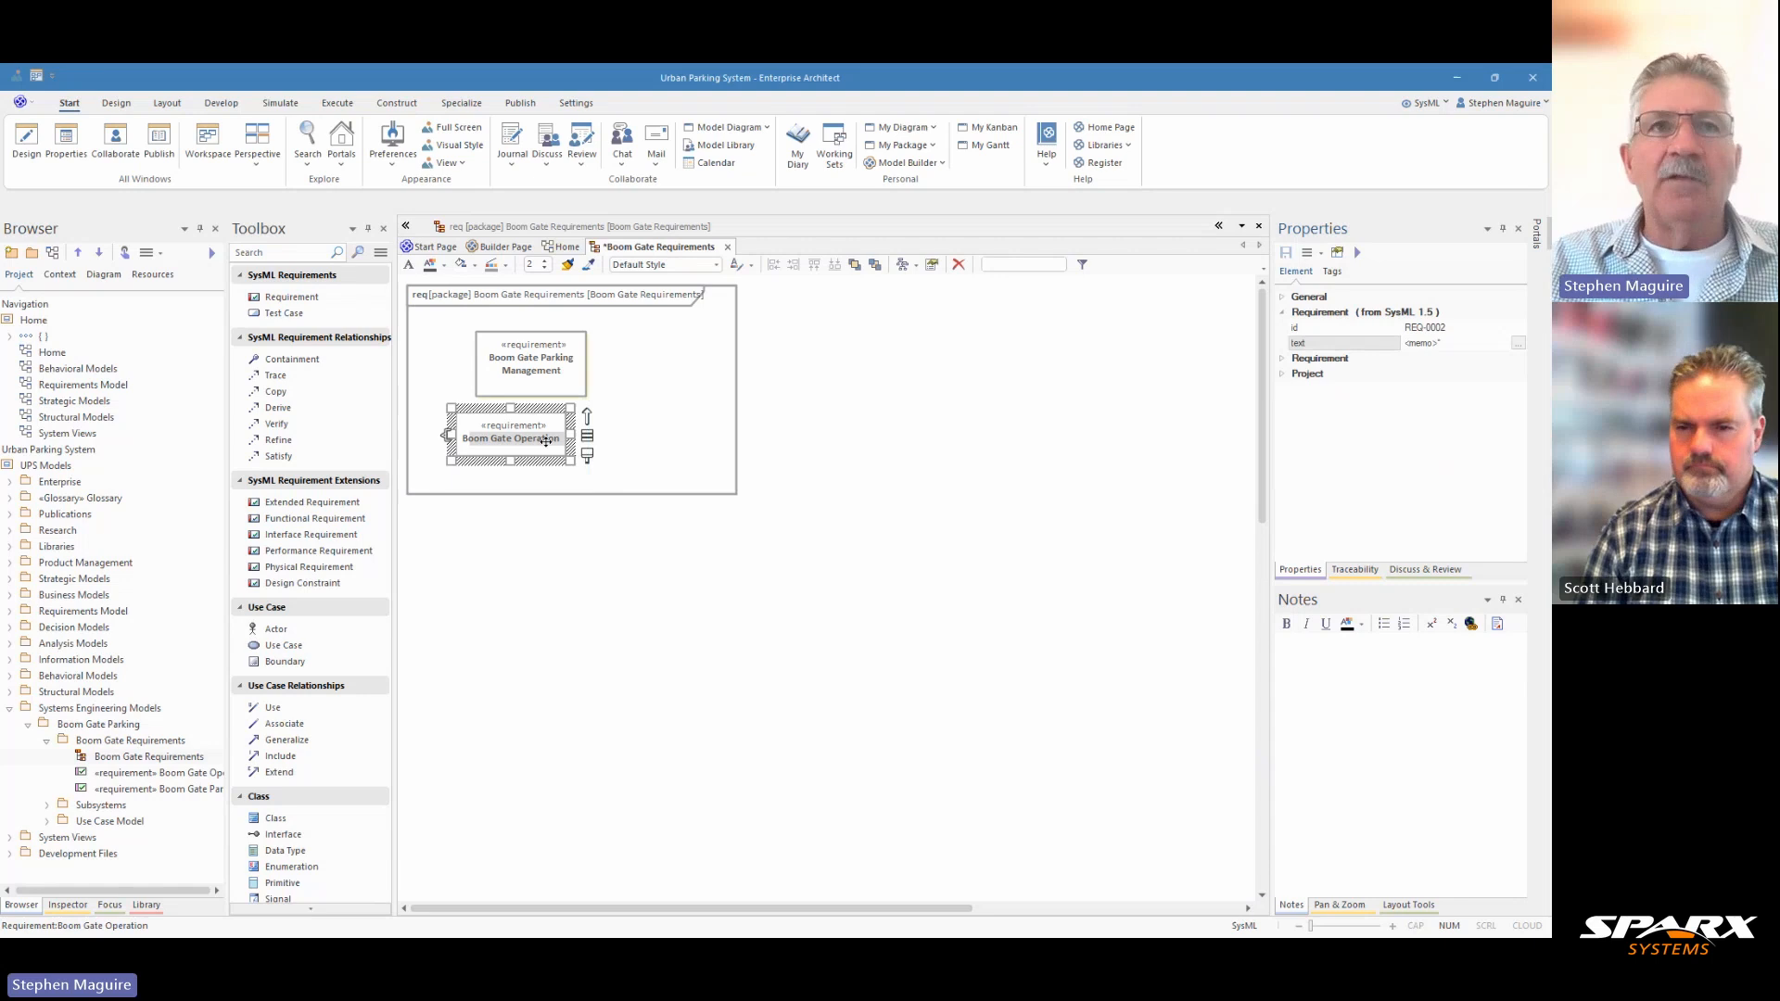
# Move Boom Gate Operation slightly down and left, and link it to Boom Gate Parking Management with a Containment relationship.
pyautogui.click(619, 478)
pyautogui.moveTo(512, 447); pyautogui.dragTo(481, 461)
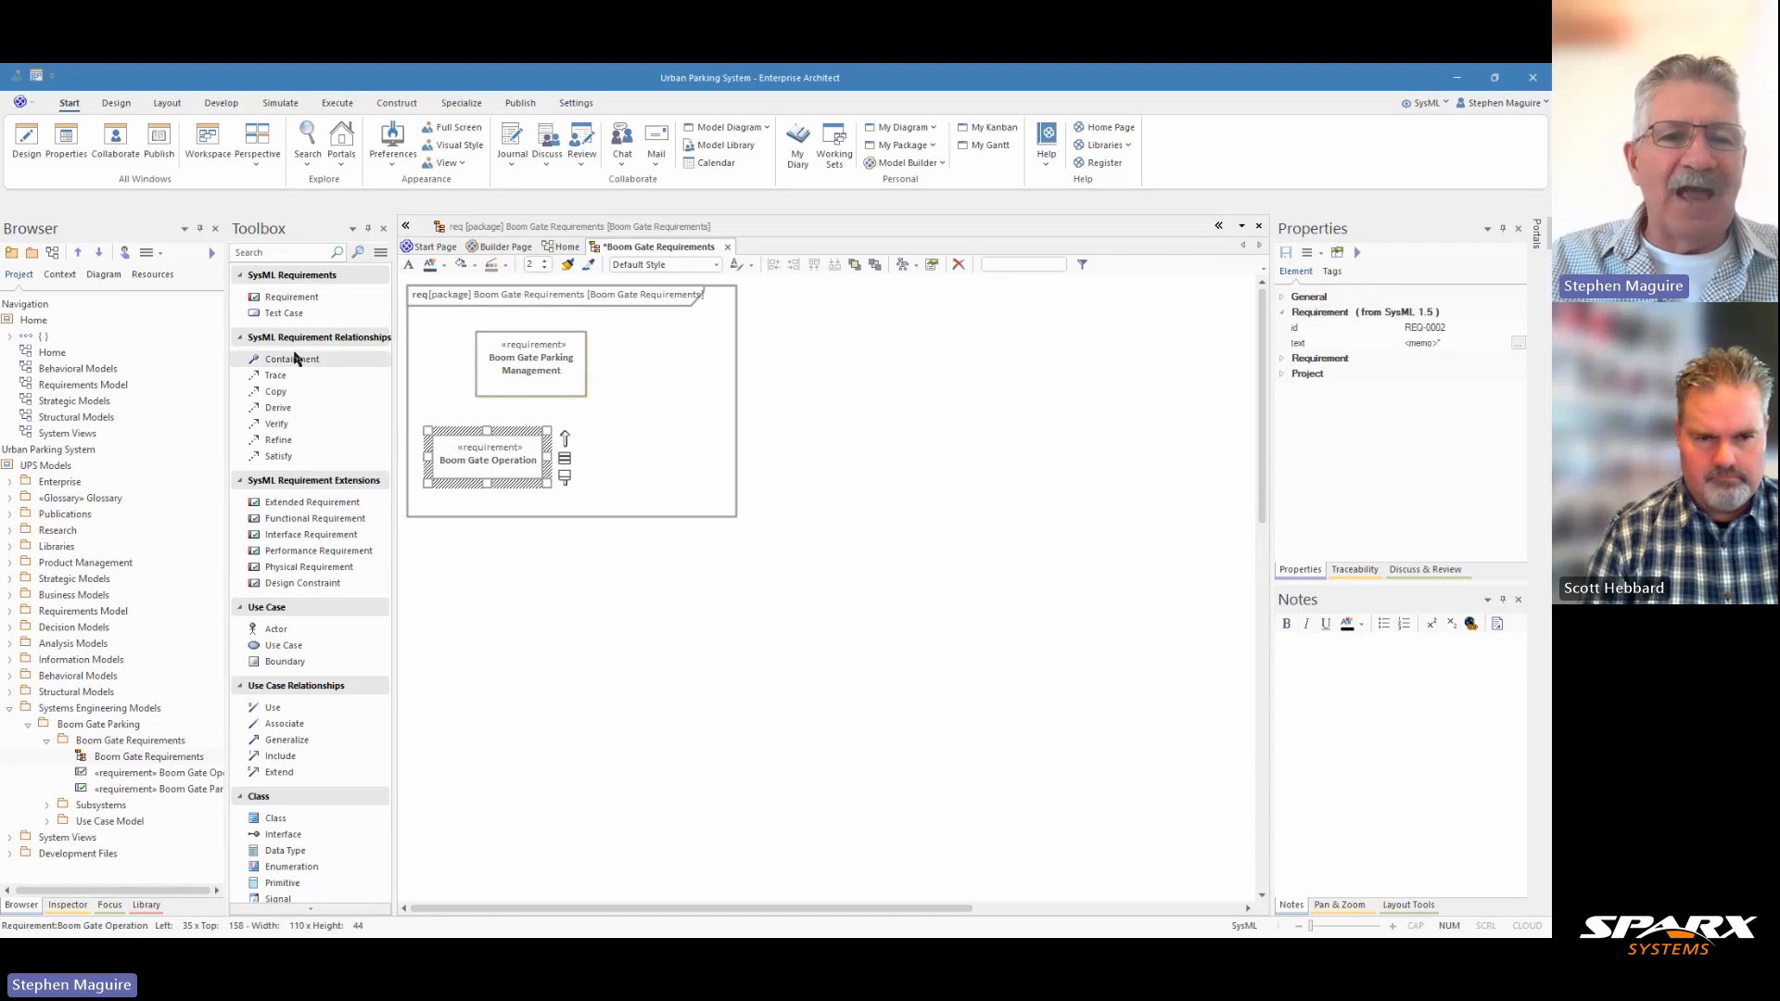
pyautogui.click(295, 358)
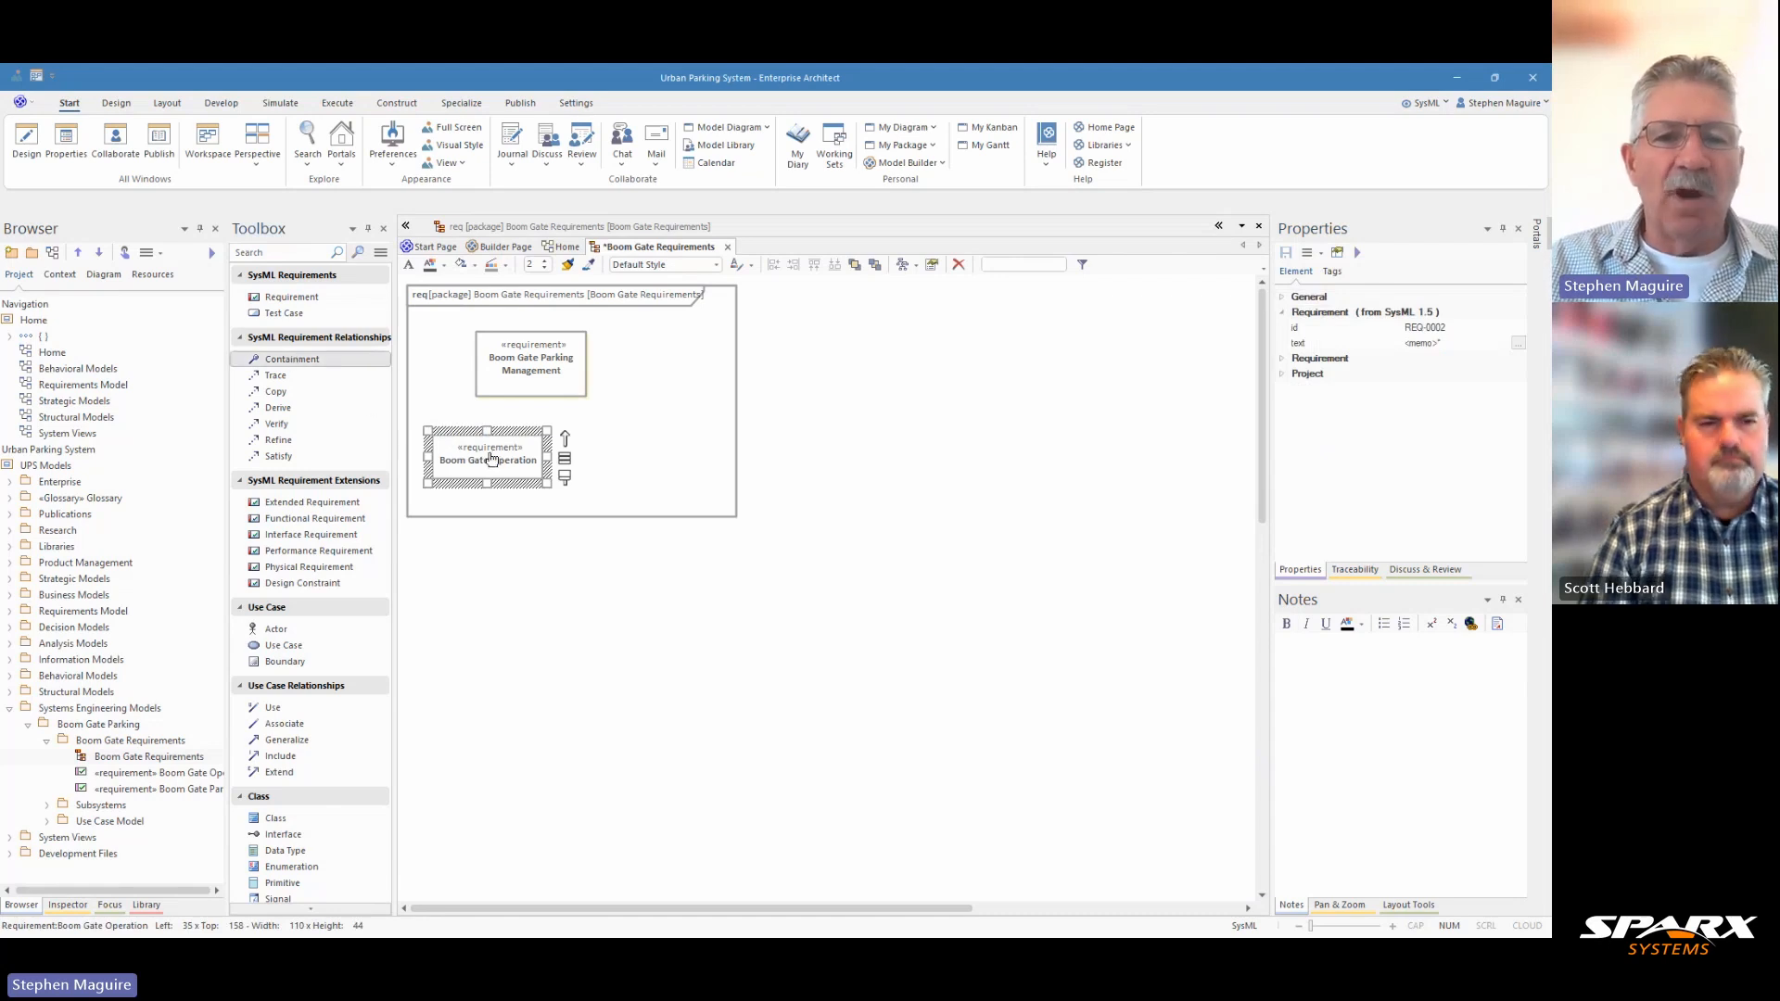
pyautogui.moveTo(466, 461); pyautogui.dragTo(516, 371)
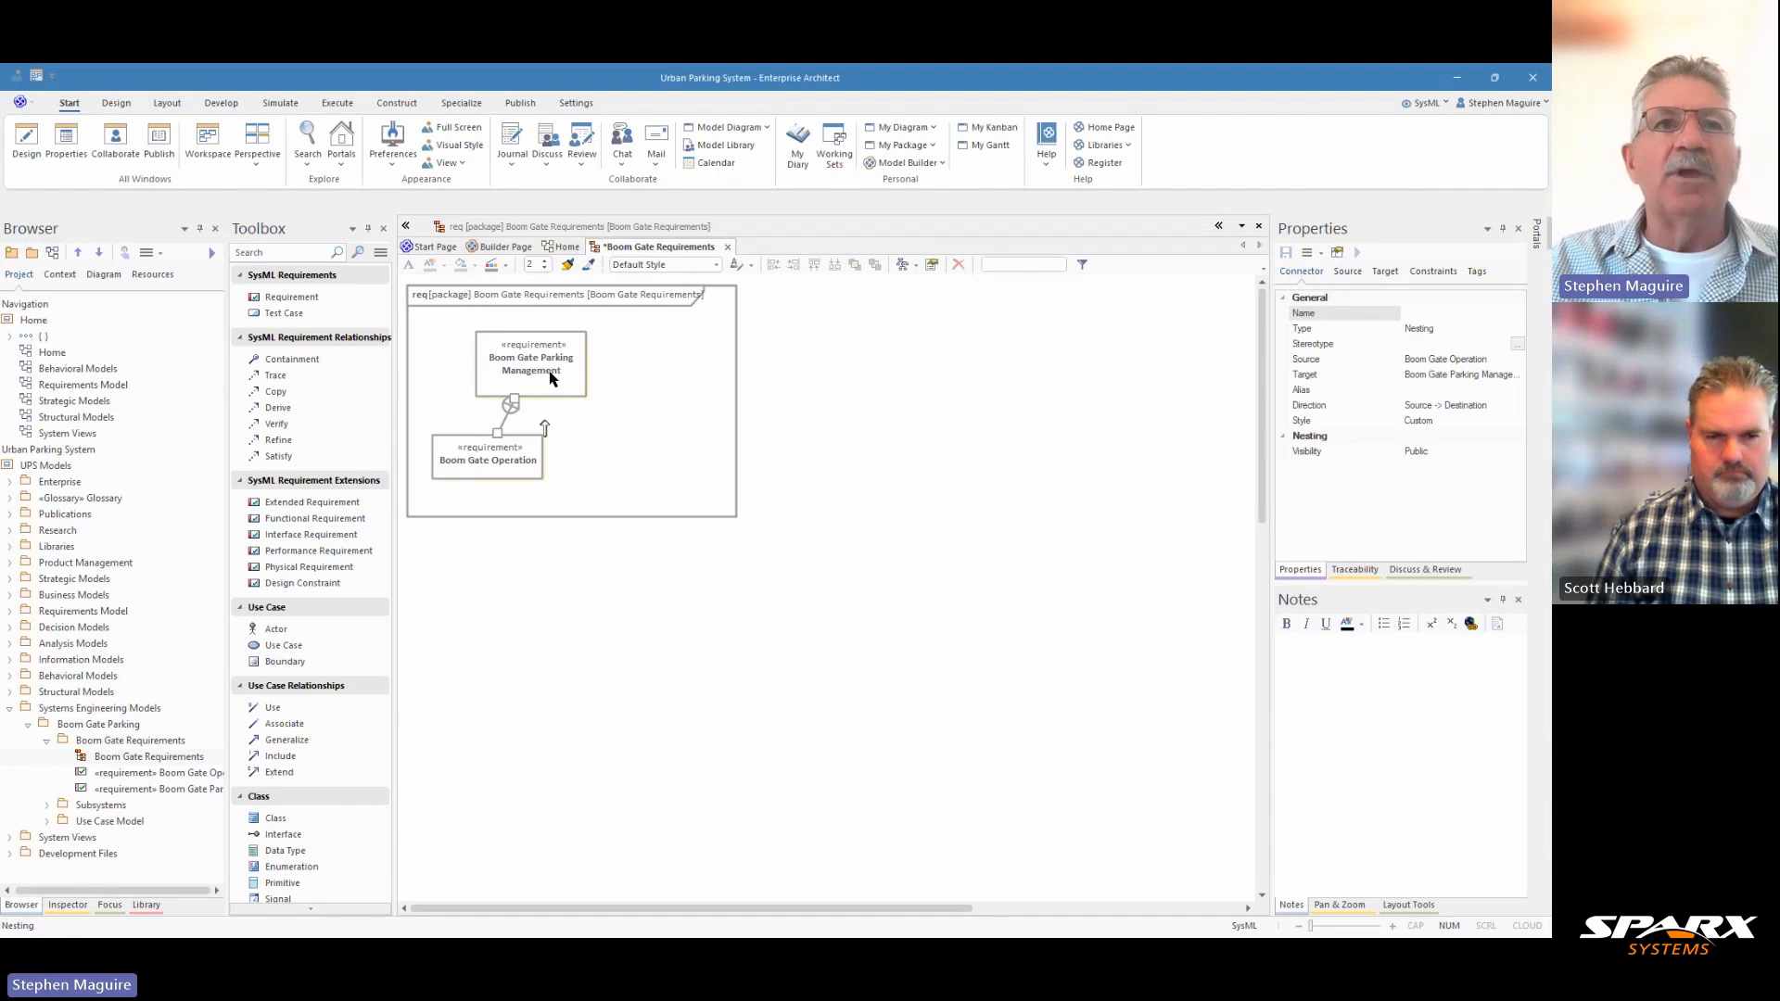
# Add a third SysML requirement below Boom Gate Operation in the diagram and name it "Physical Operation".
pyautogui.click(314, 297)
pyautogui.click(510, 539)
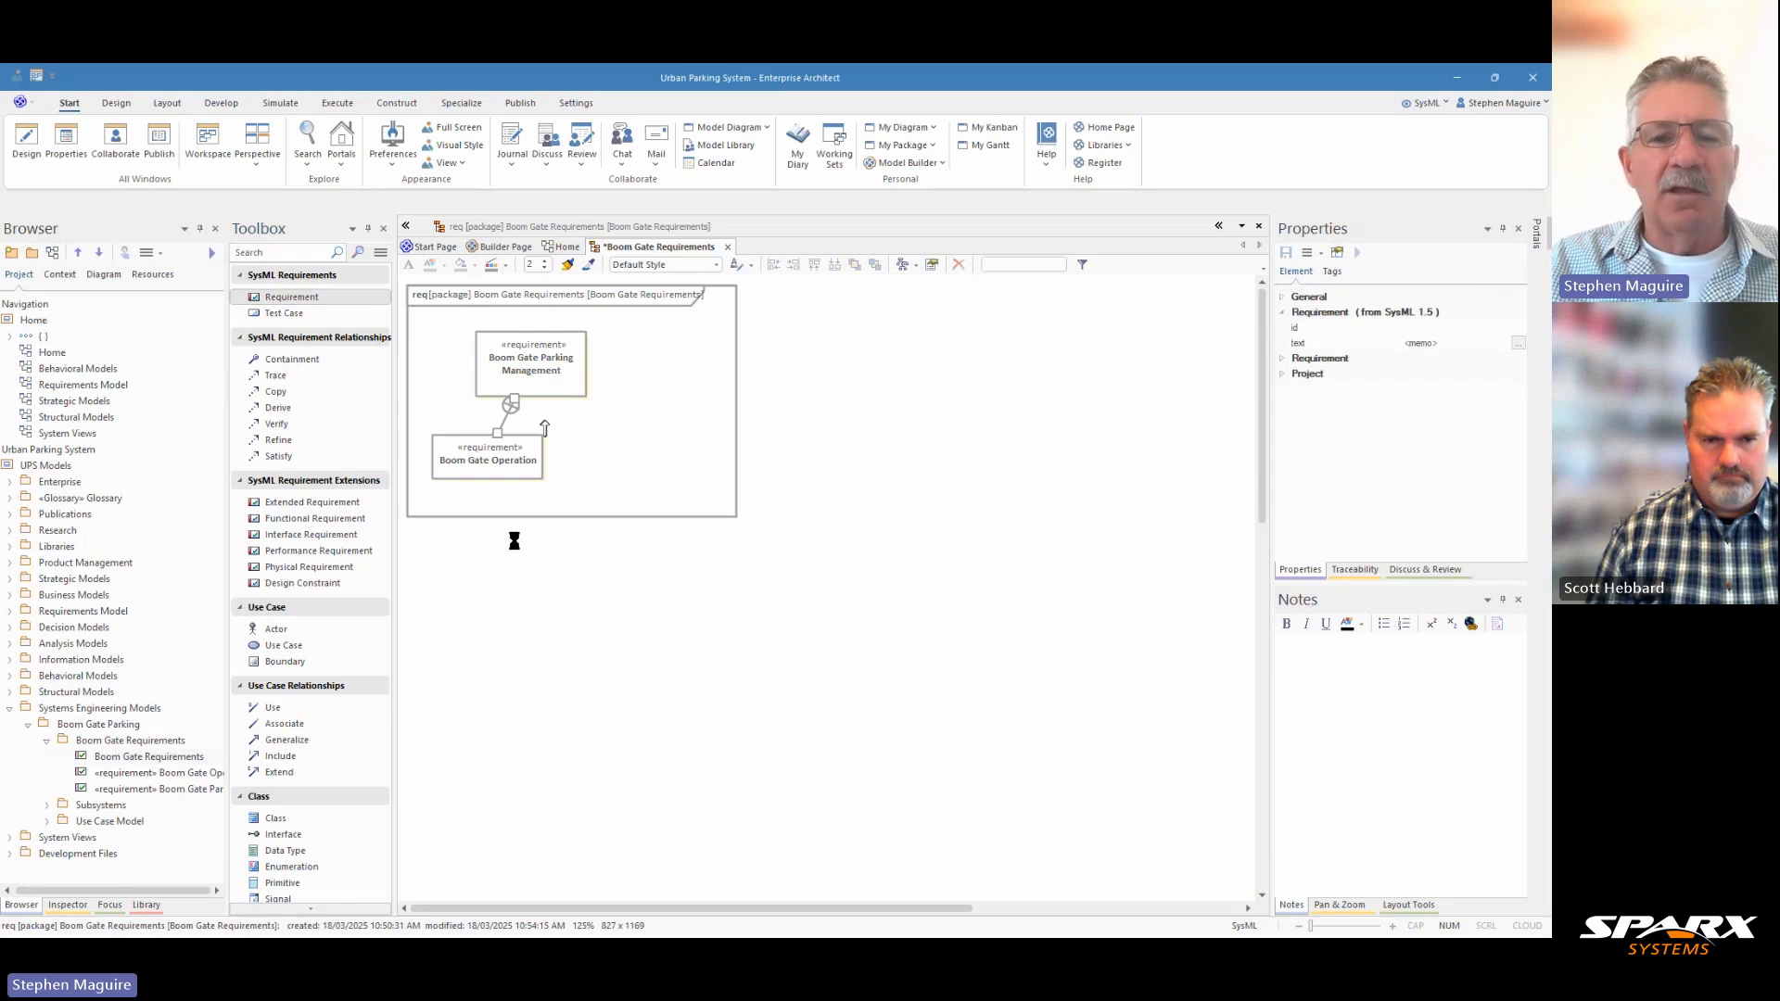
pyautogui.write('Ph')
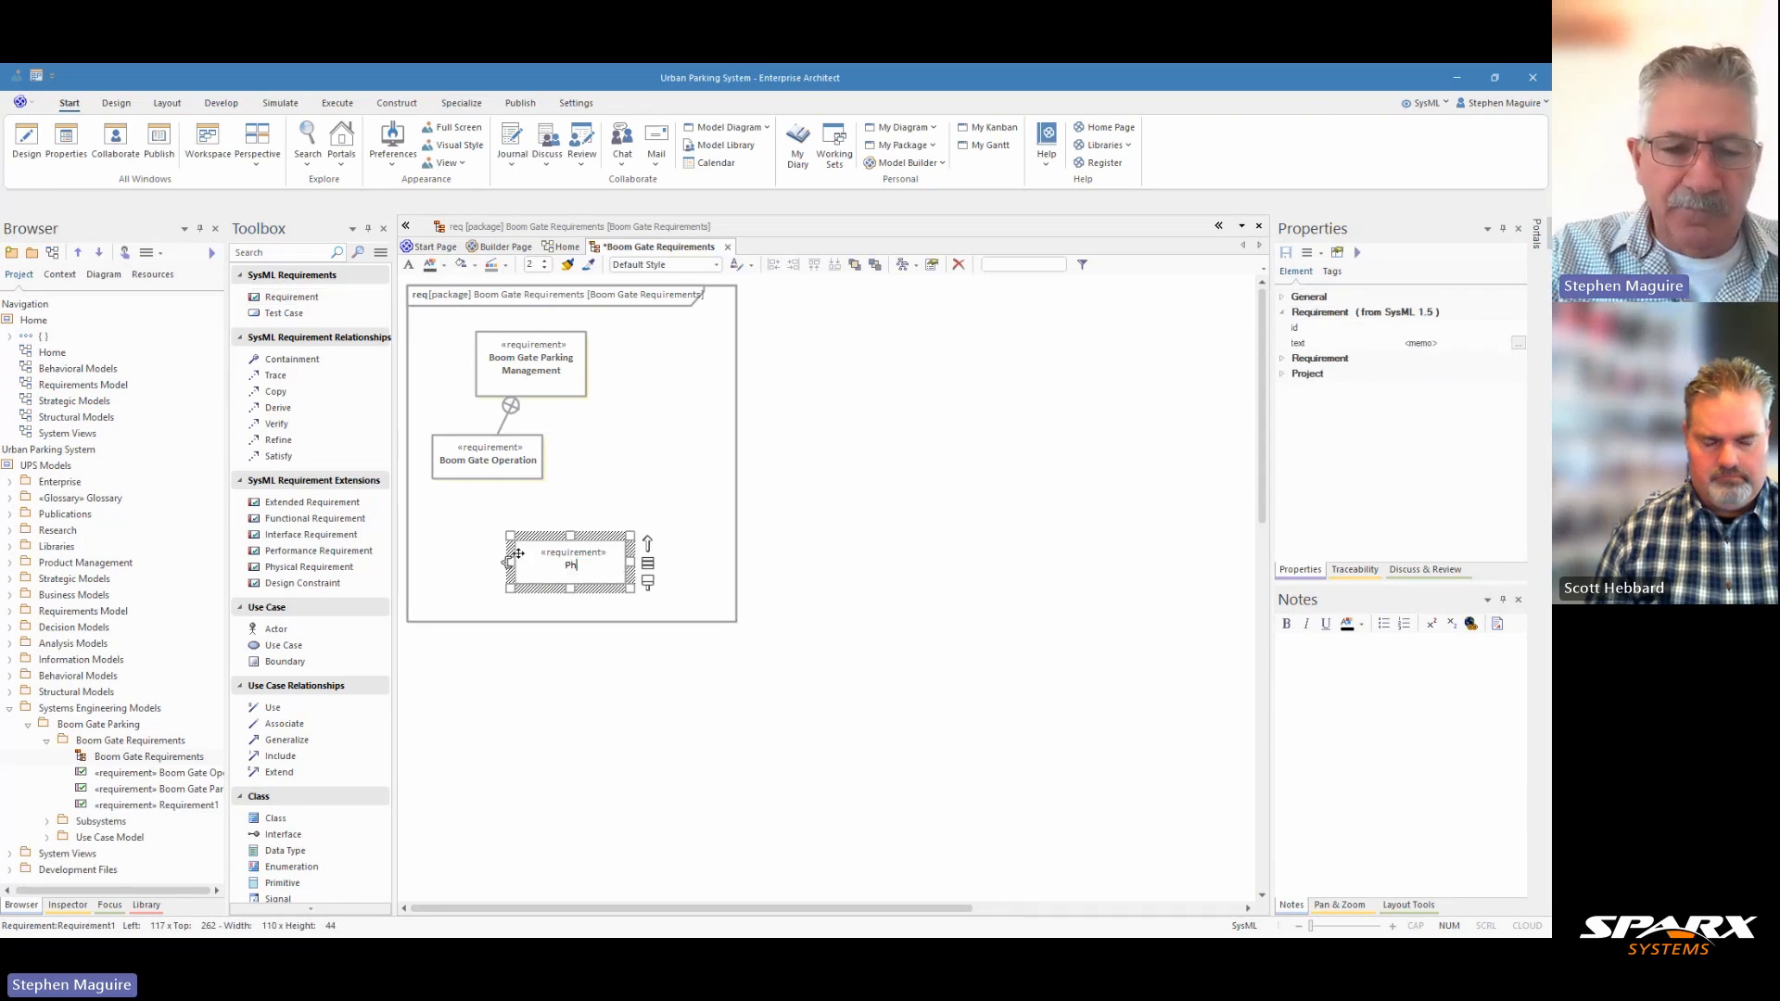
pyautogui.write('ysical O')
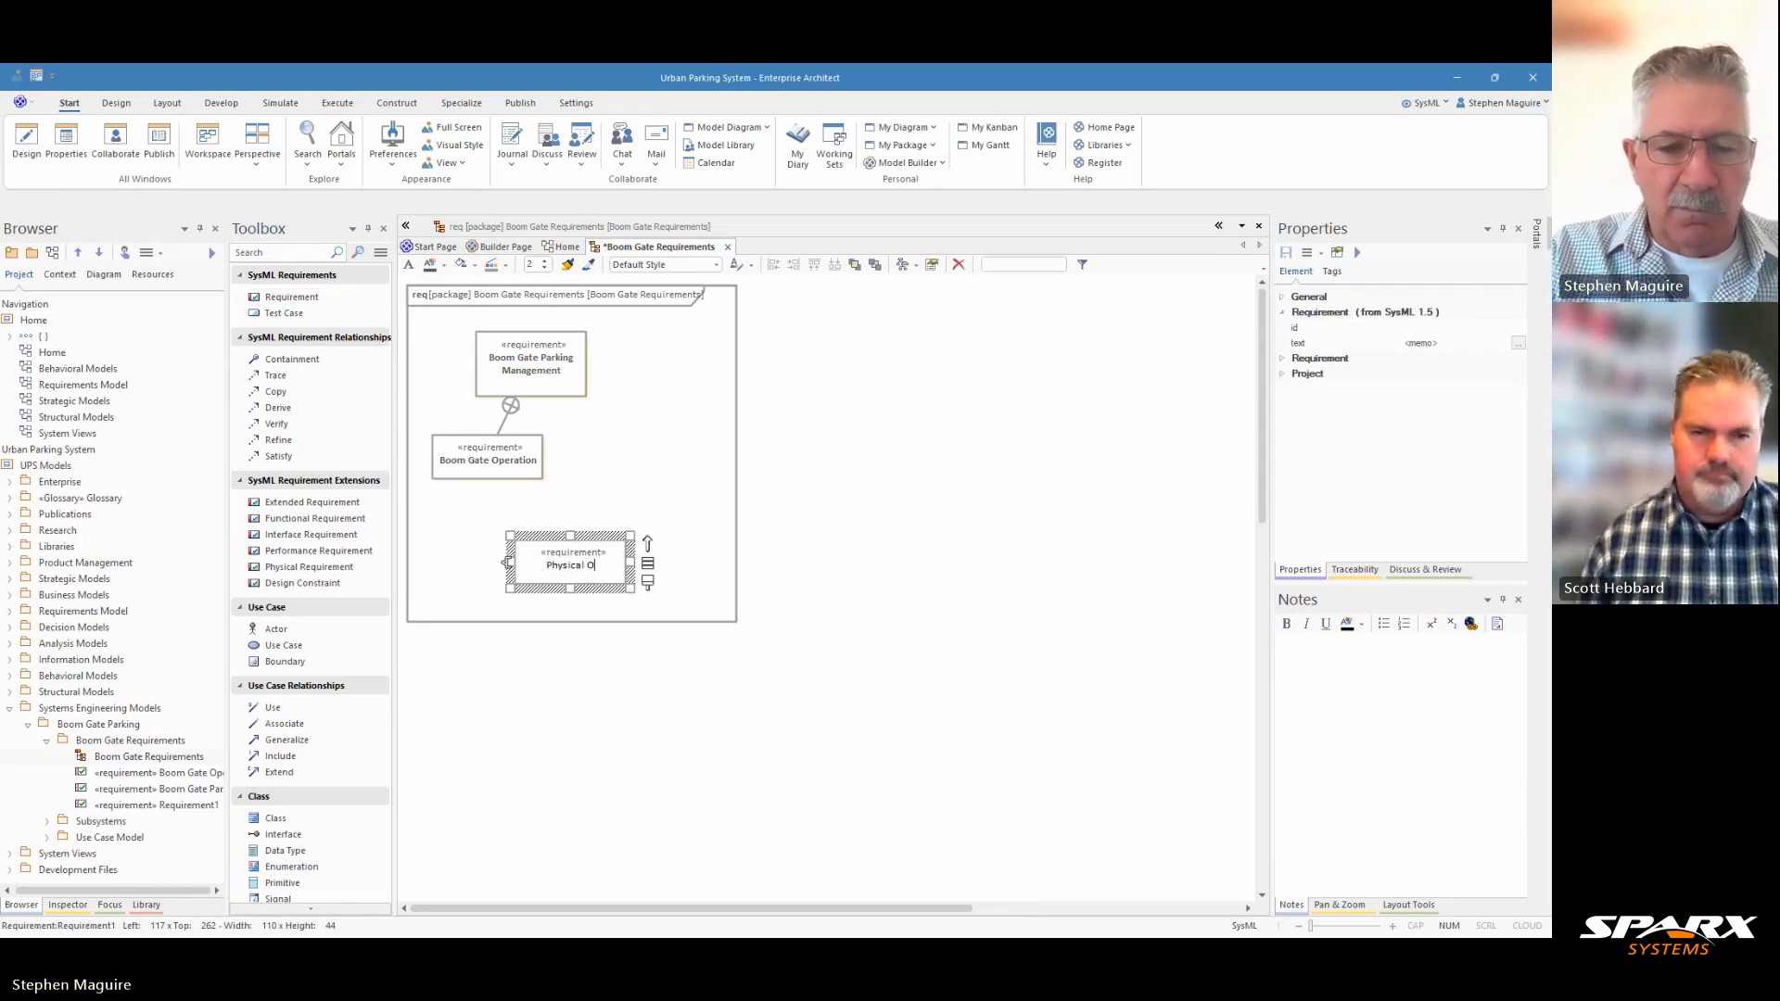
pyautogui.write('peration')
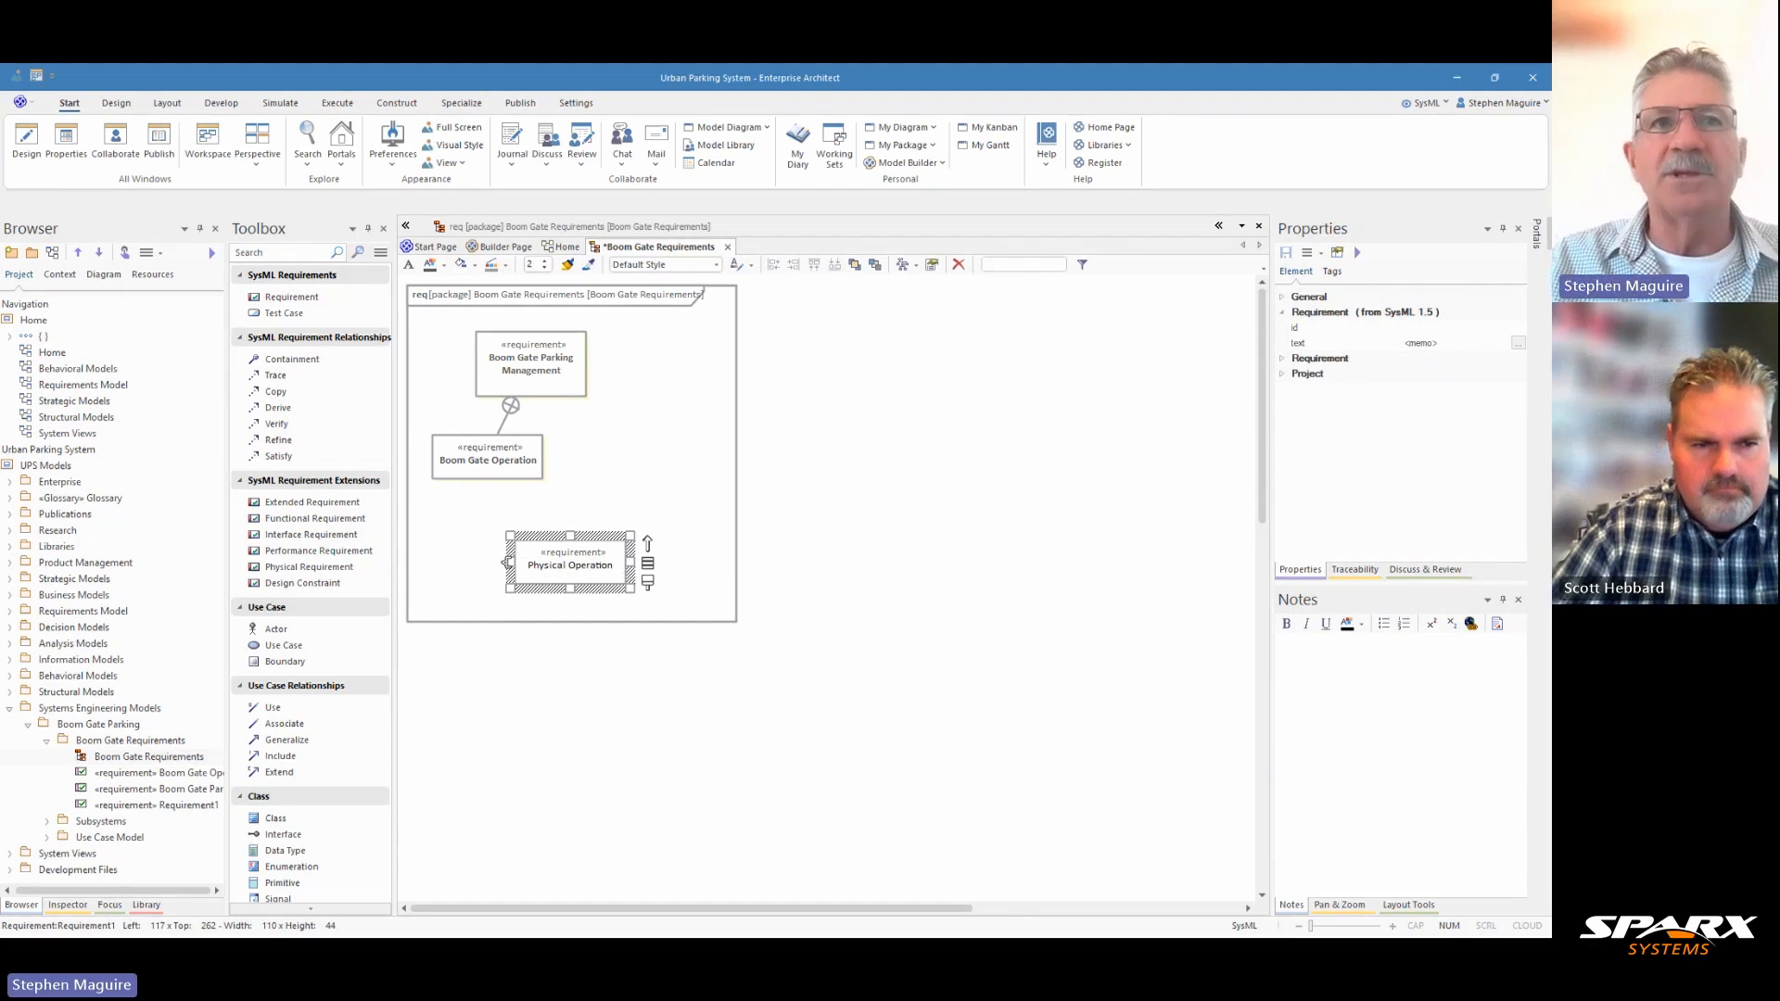
pyautogui.press('Return')
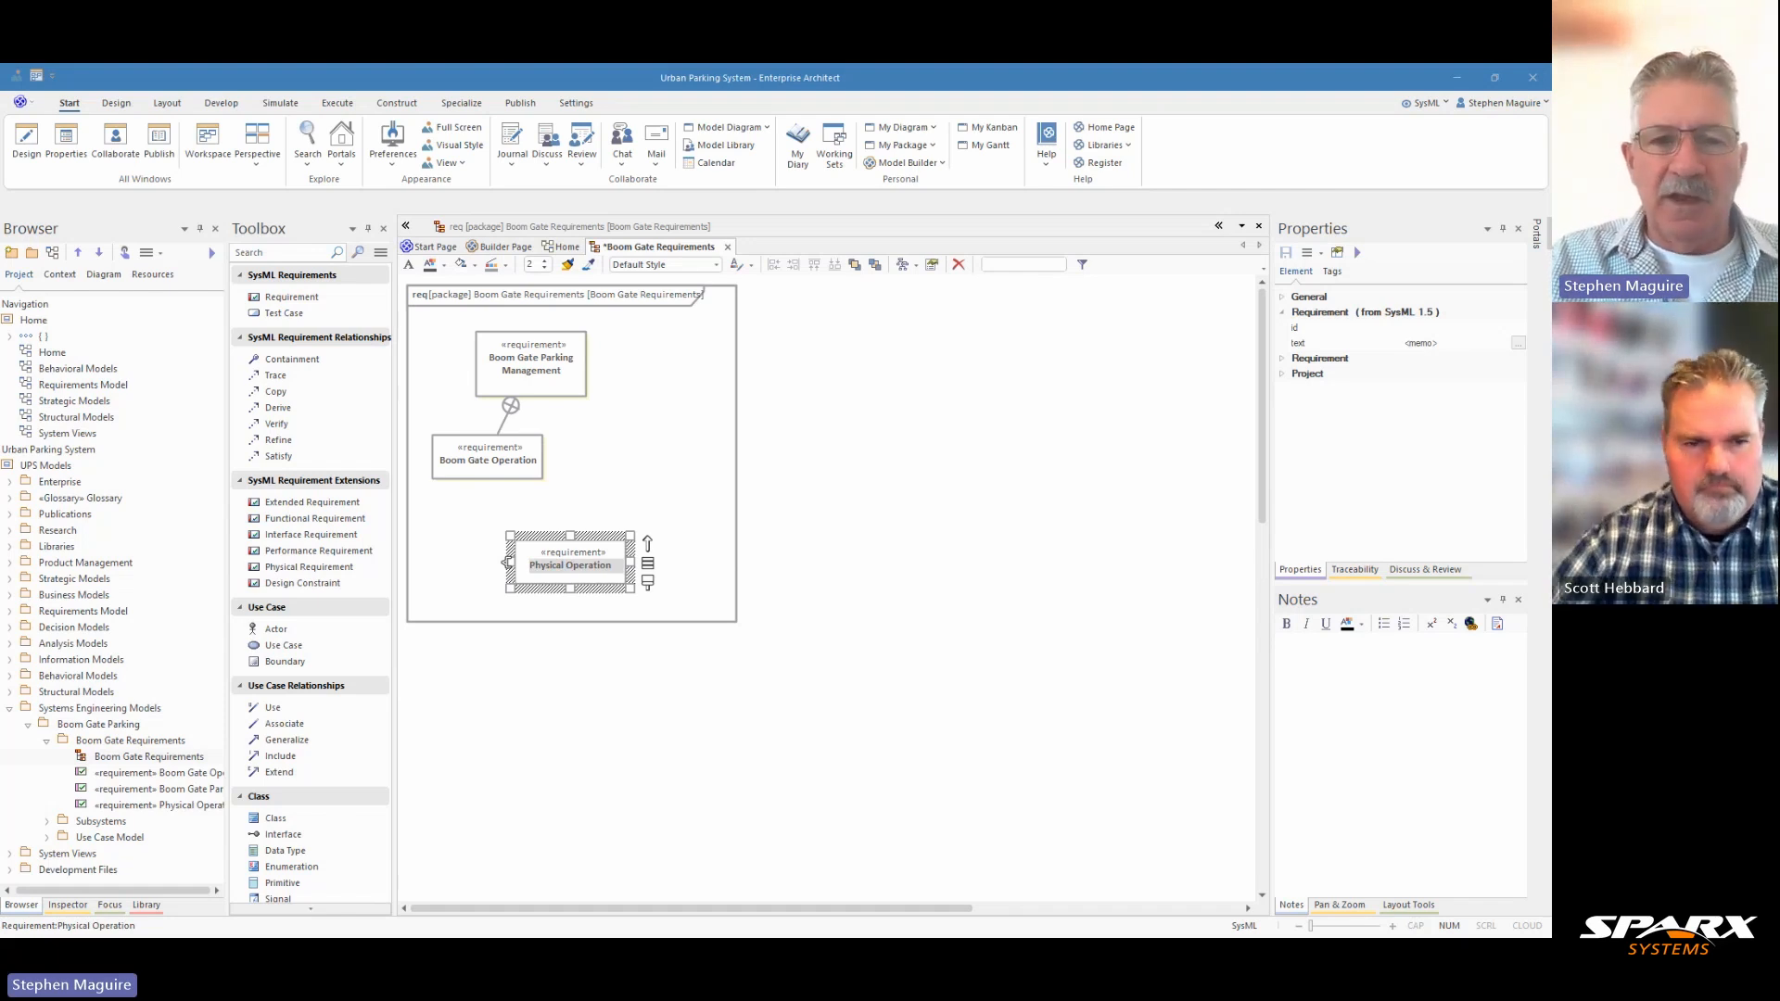
# Set the Physical Operation requirement's id to REQ-0002.01 and its text to "The gate shall raise and lower smoothly without mechanical failures.".
pyautogui.click(1445, 327)
pyautogui.write('RE')
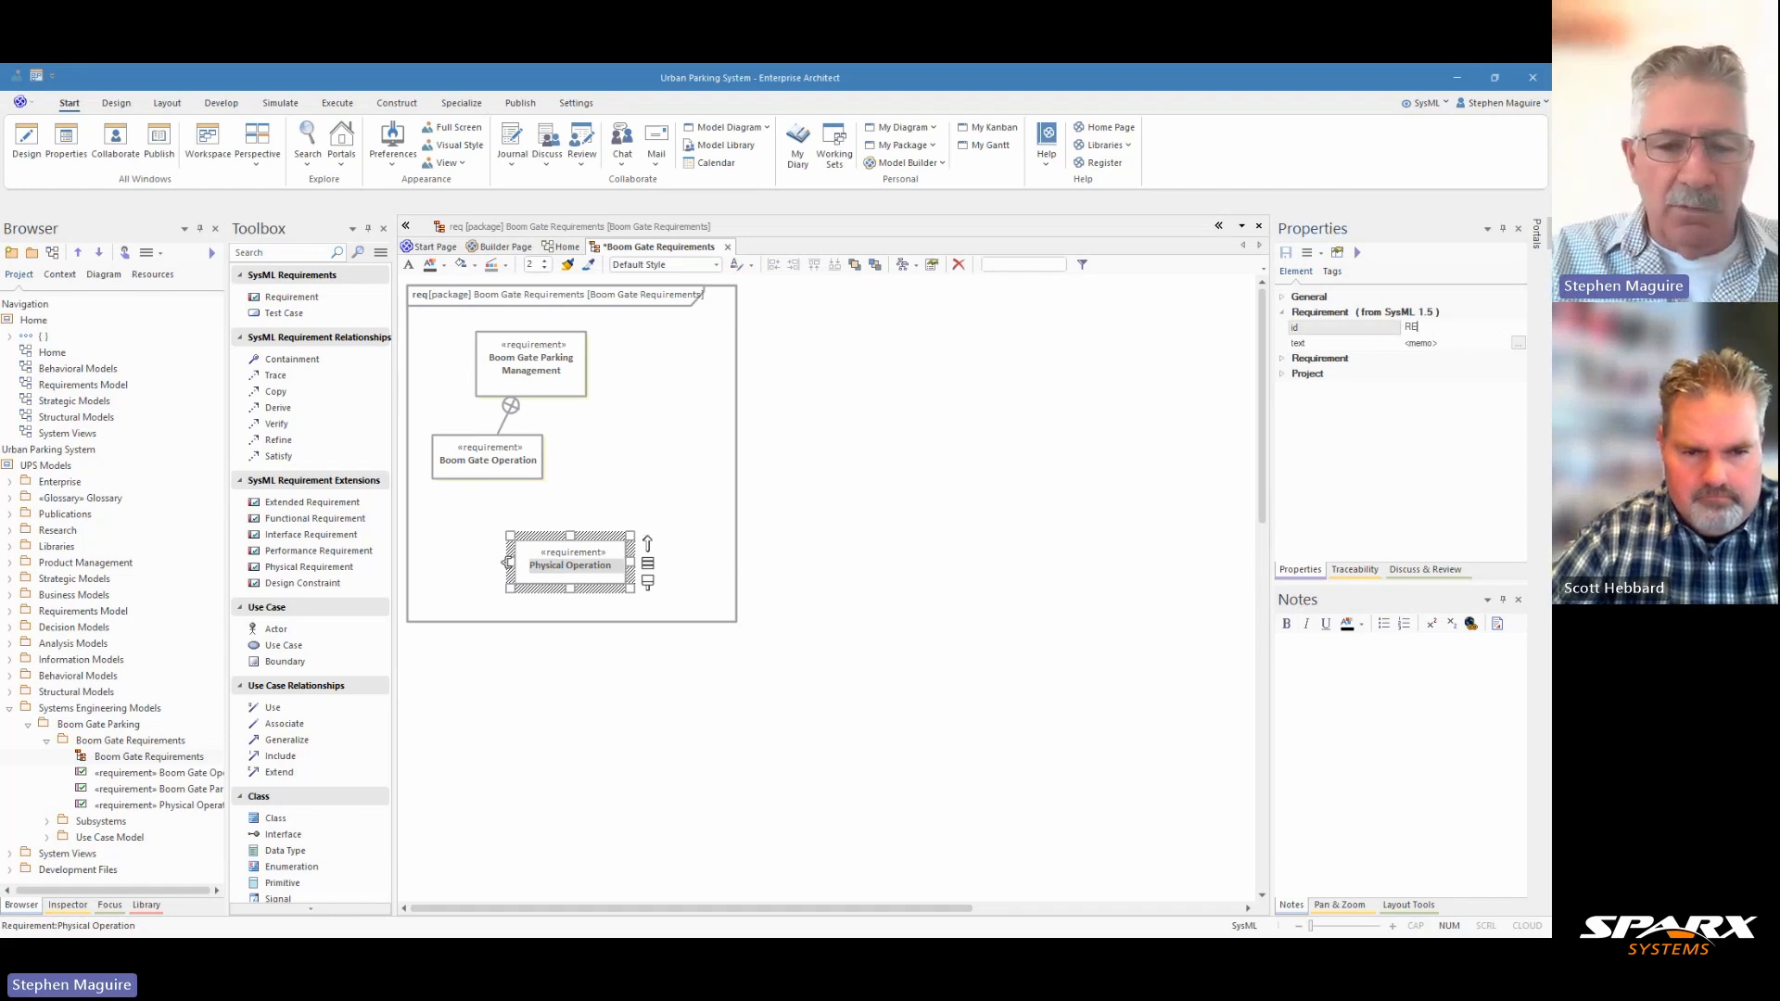
pyautogui.write('Q-')
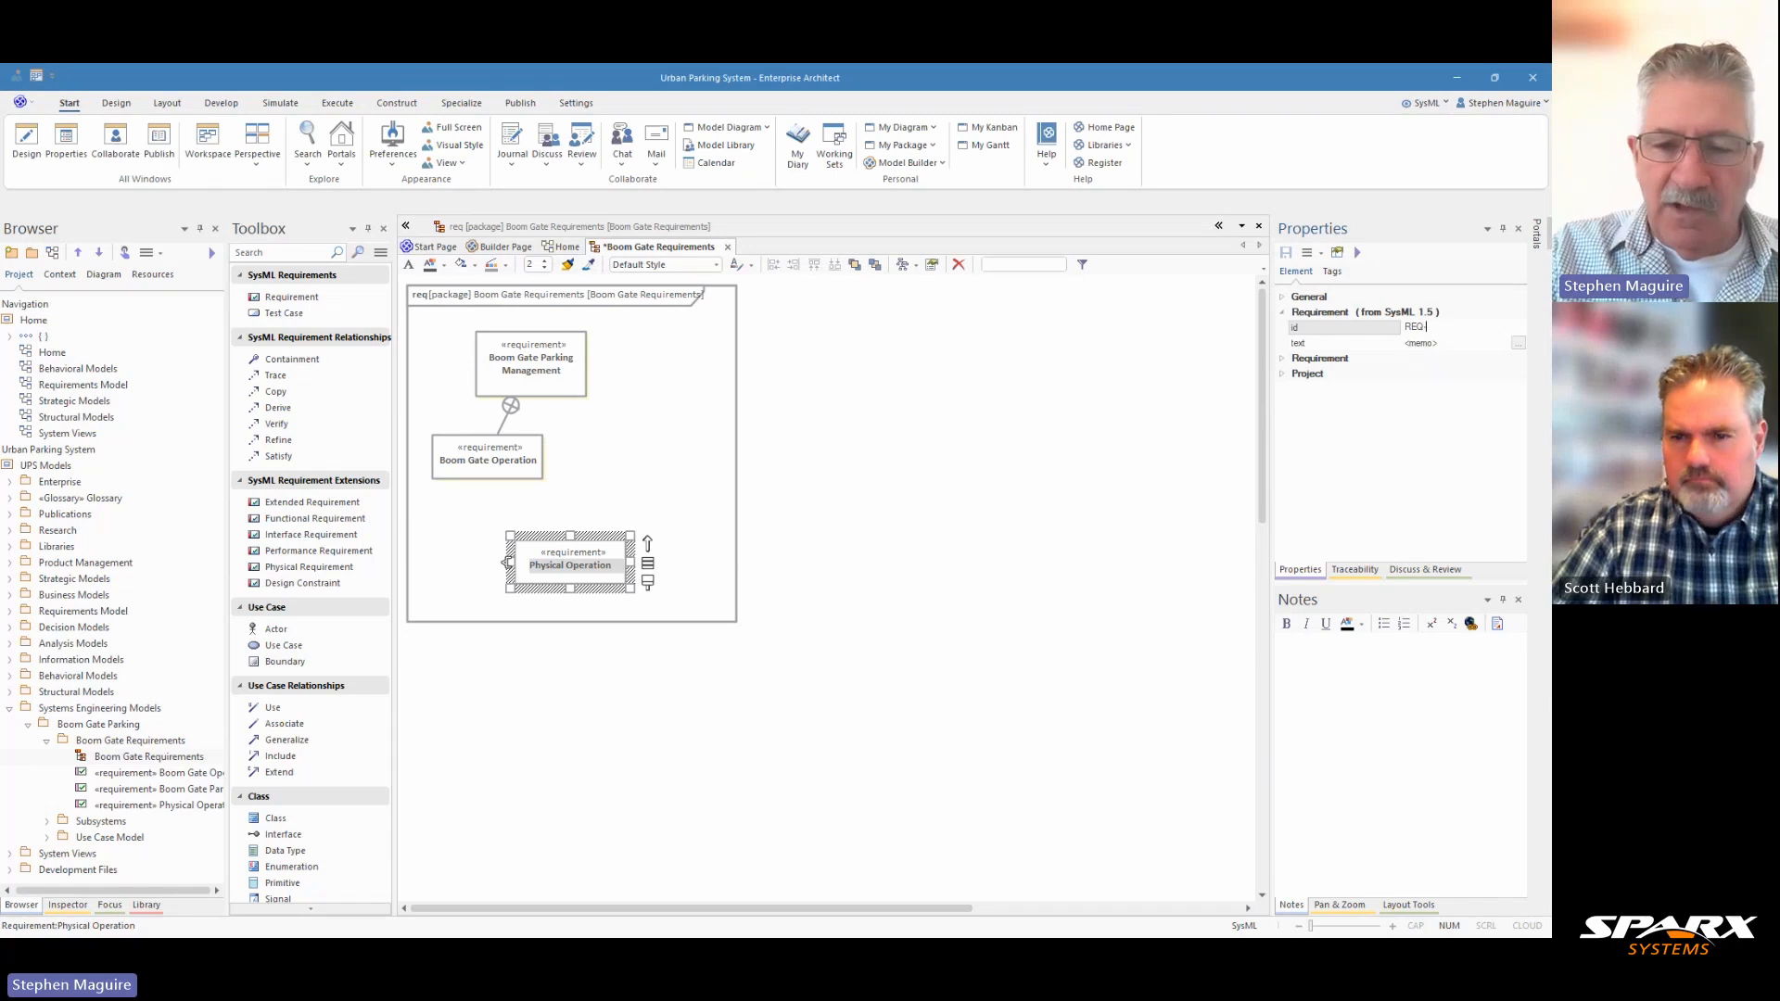
pyautogui.write('0002')
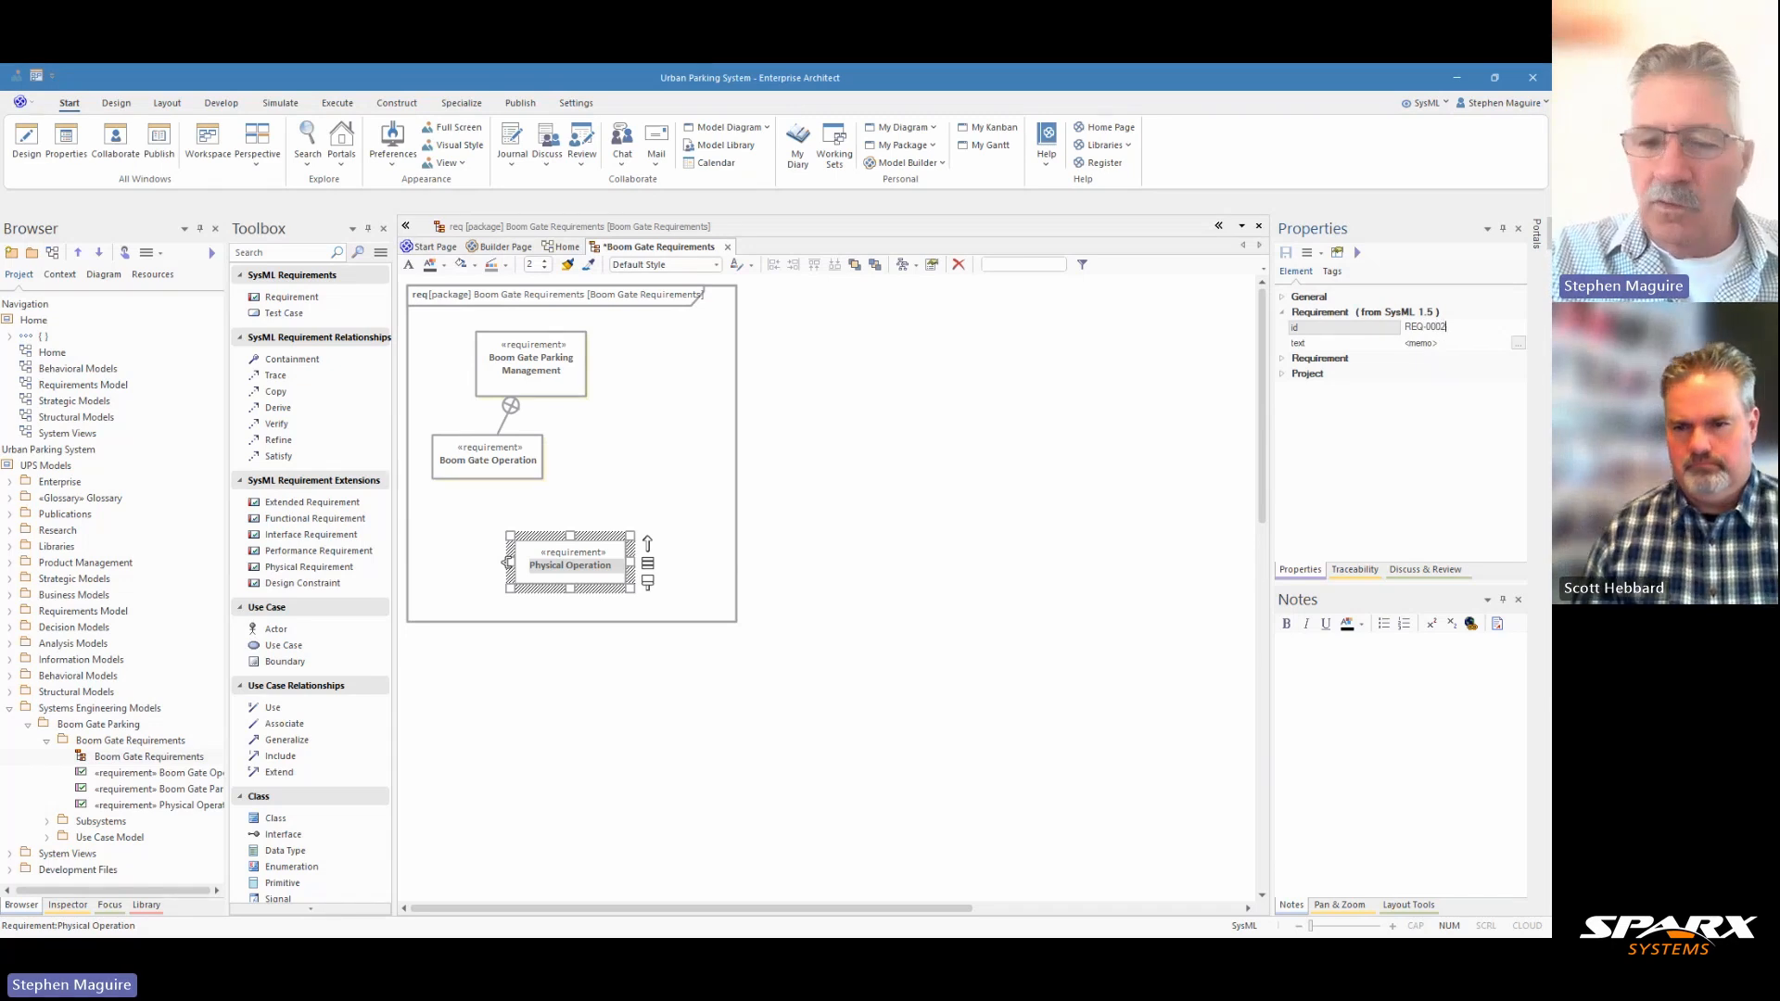
pyautogui.write('.01')
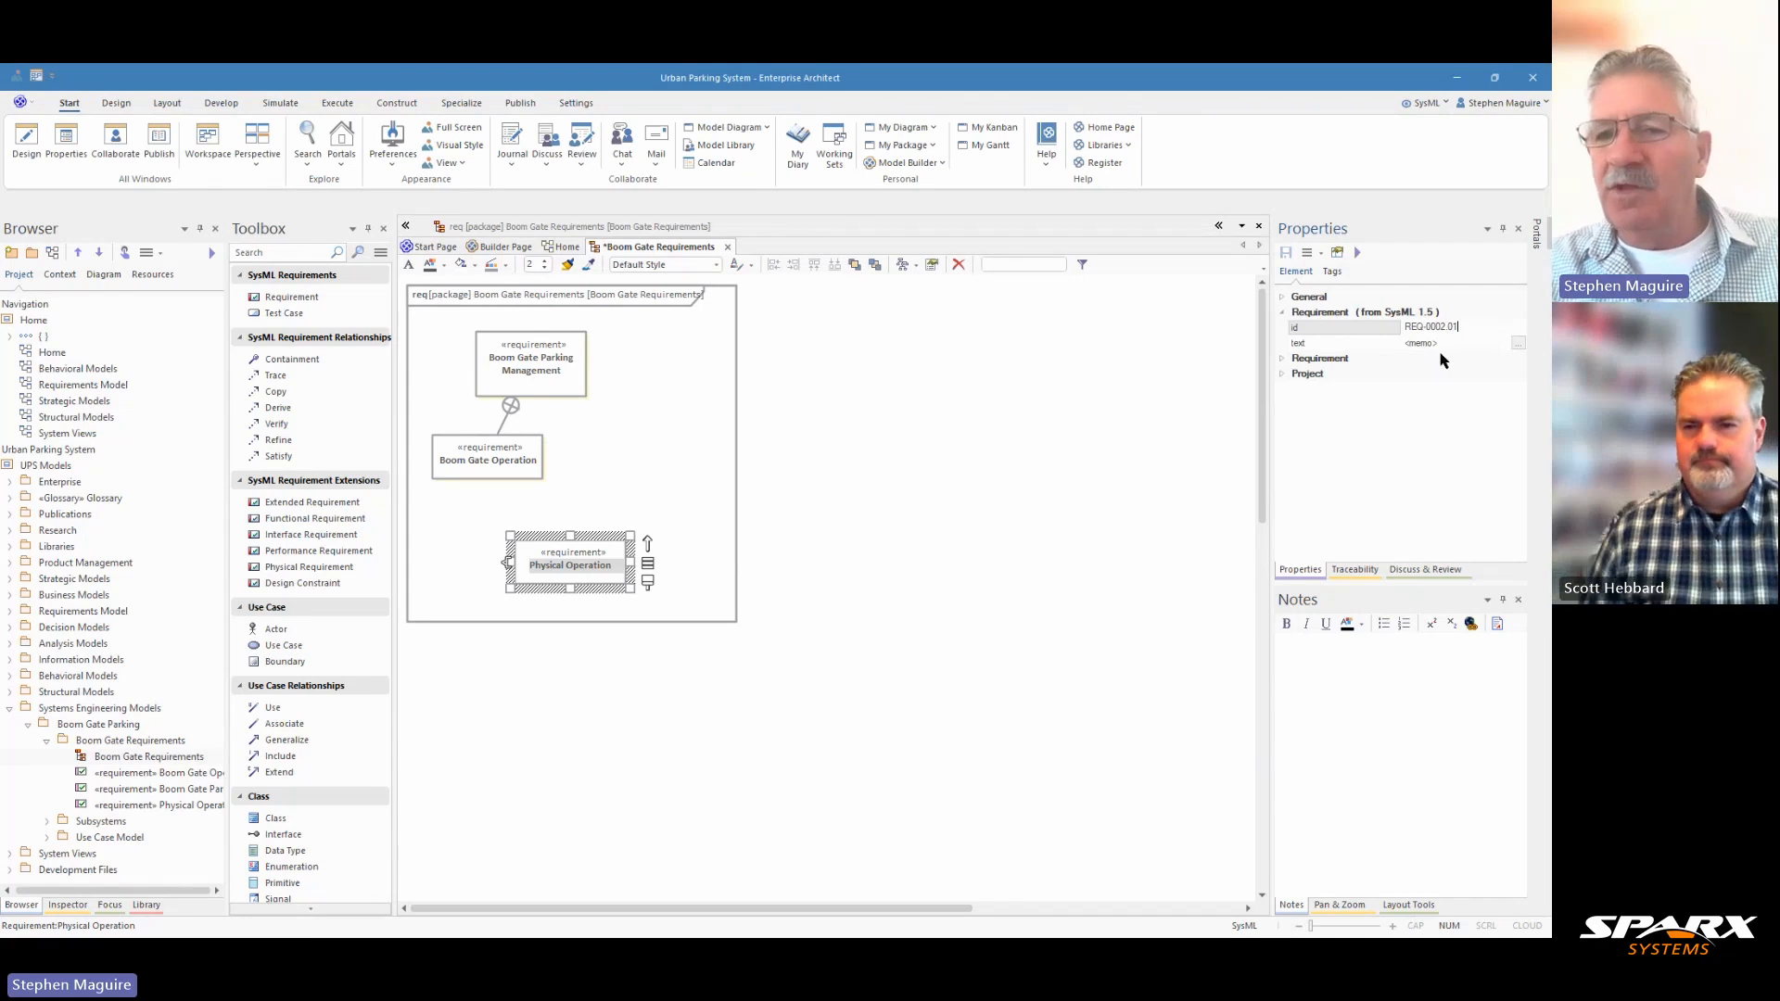
pyautogui.click(1517, 343)
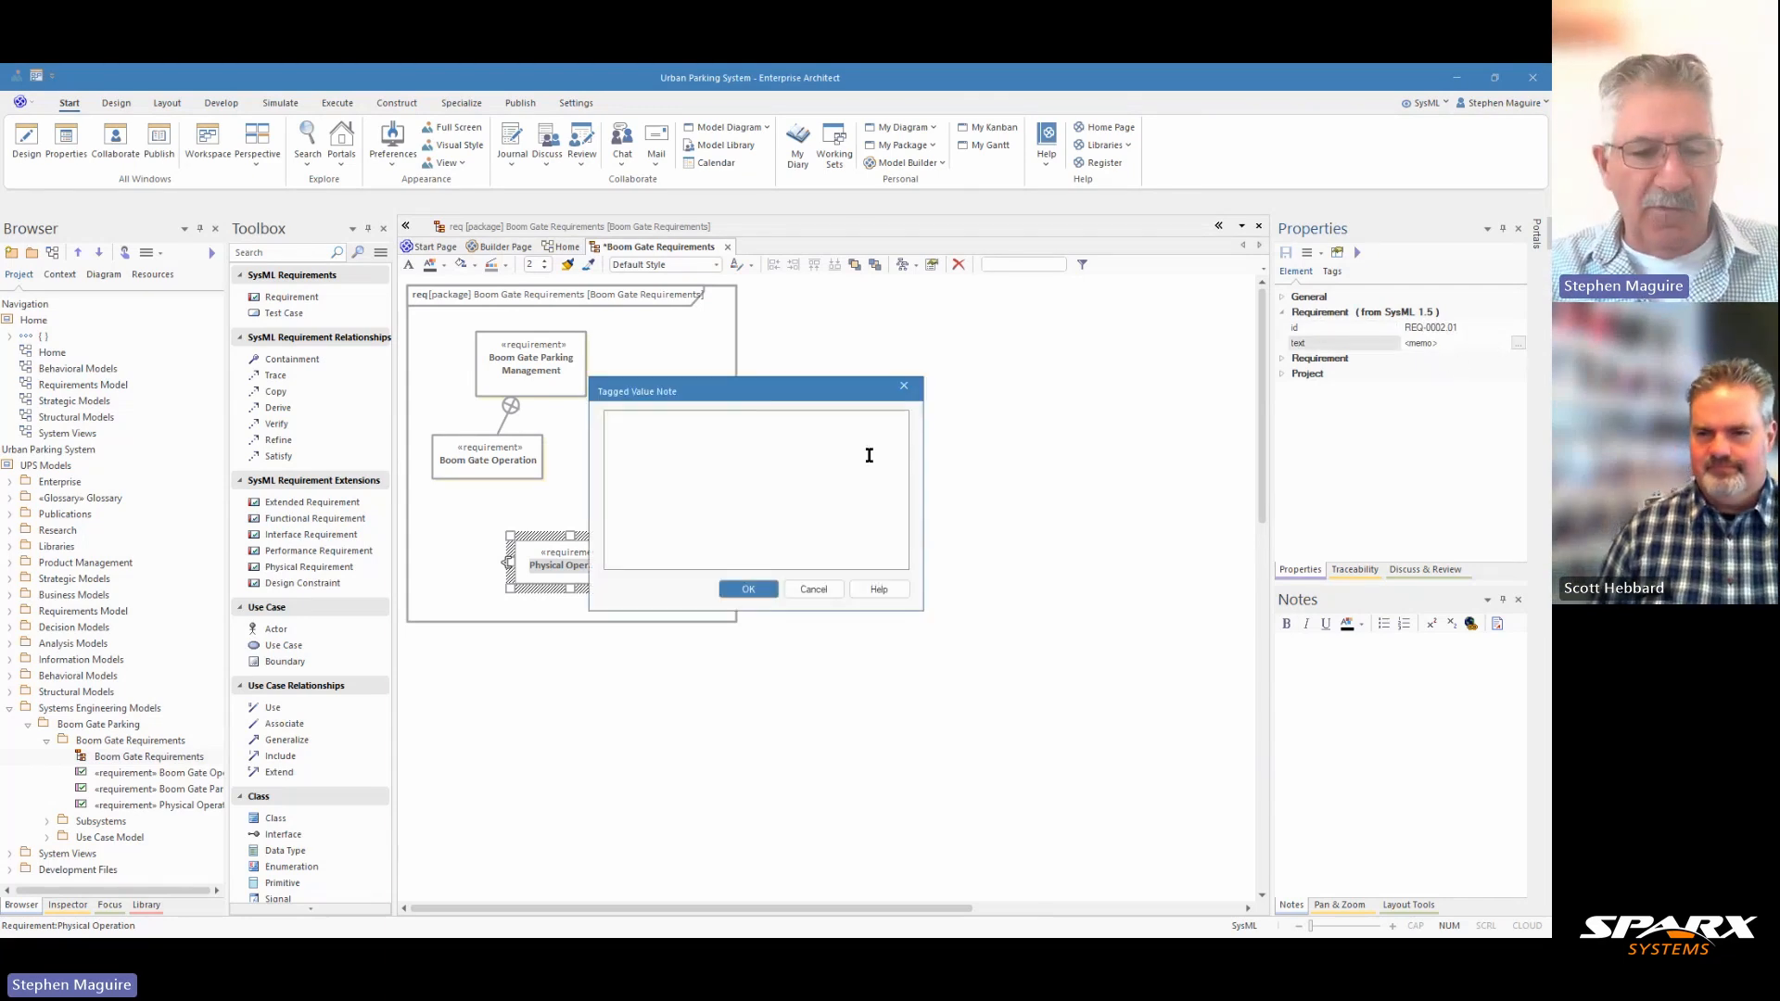
pyautogui.write('The gate shall raise and lower smoothly without mechanical failures.')
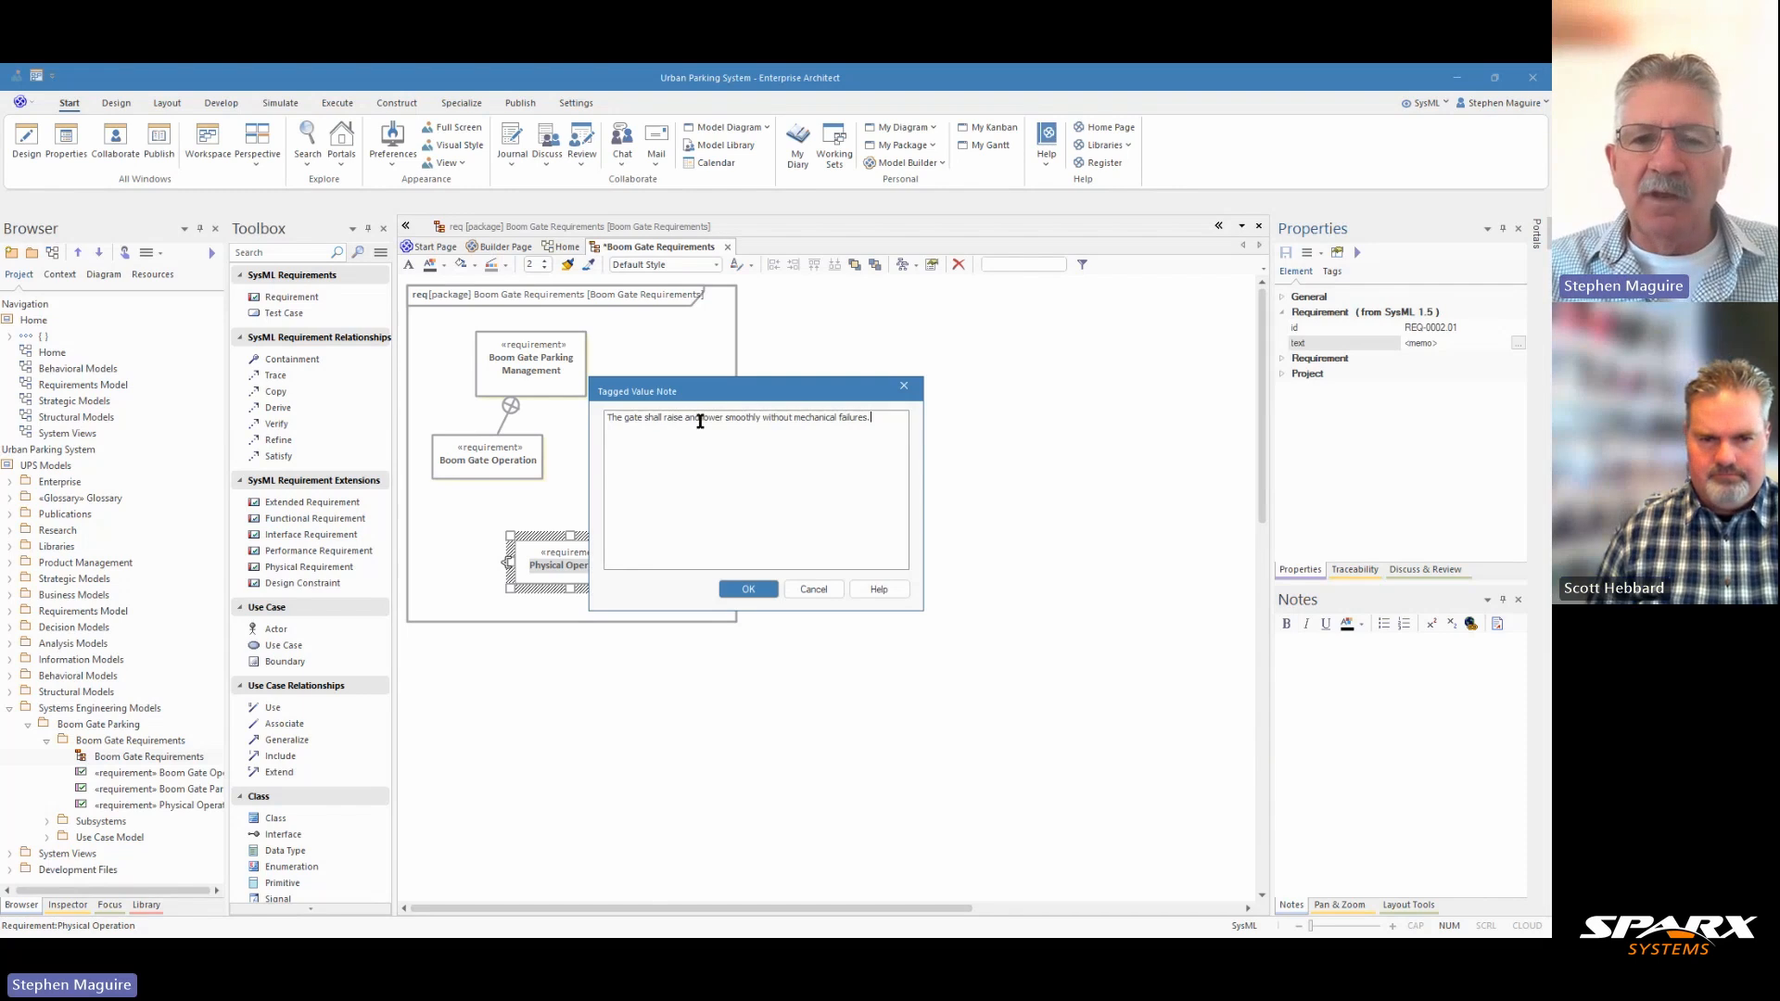
pyautogui.click(747, 589)
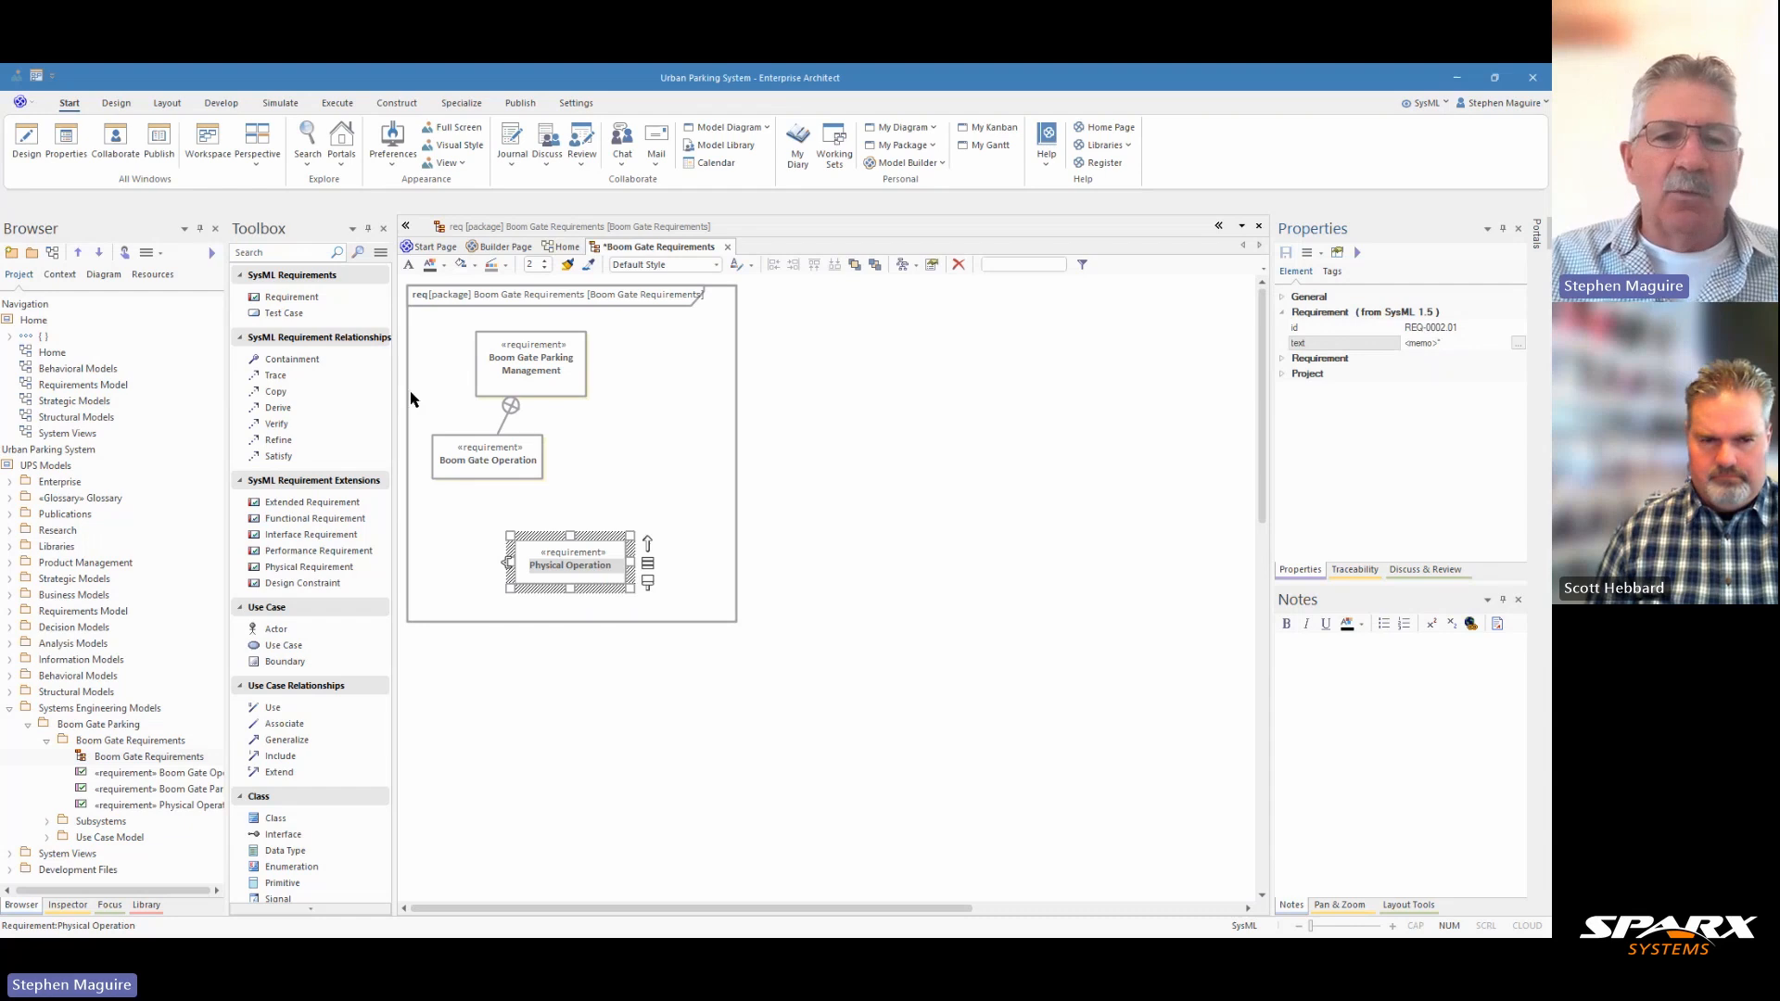
# Link Physical Operation to Boom Gate Operation with a Containment relationship and move Boom Gate Parking Management to the right in the diagram.
pyautogui.click(293, 360)
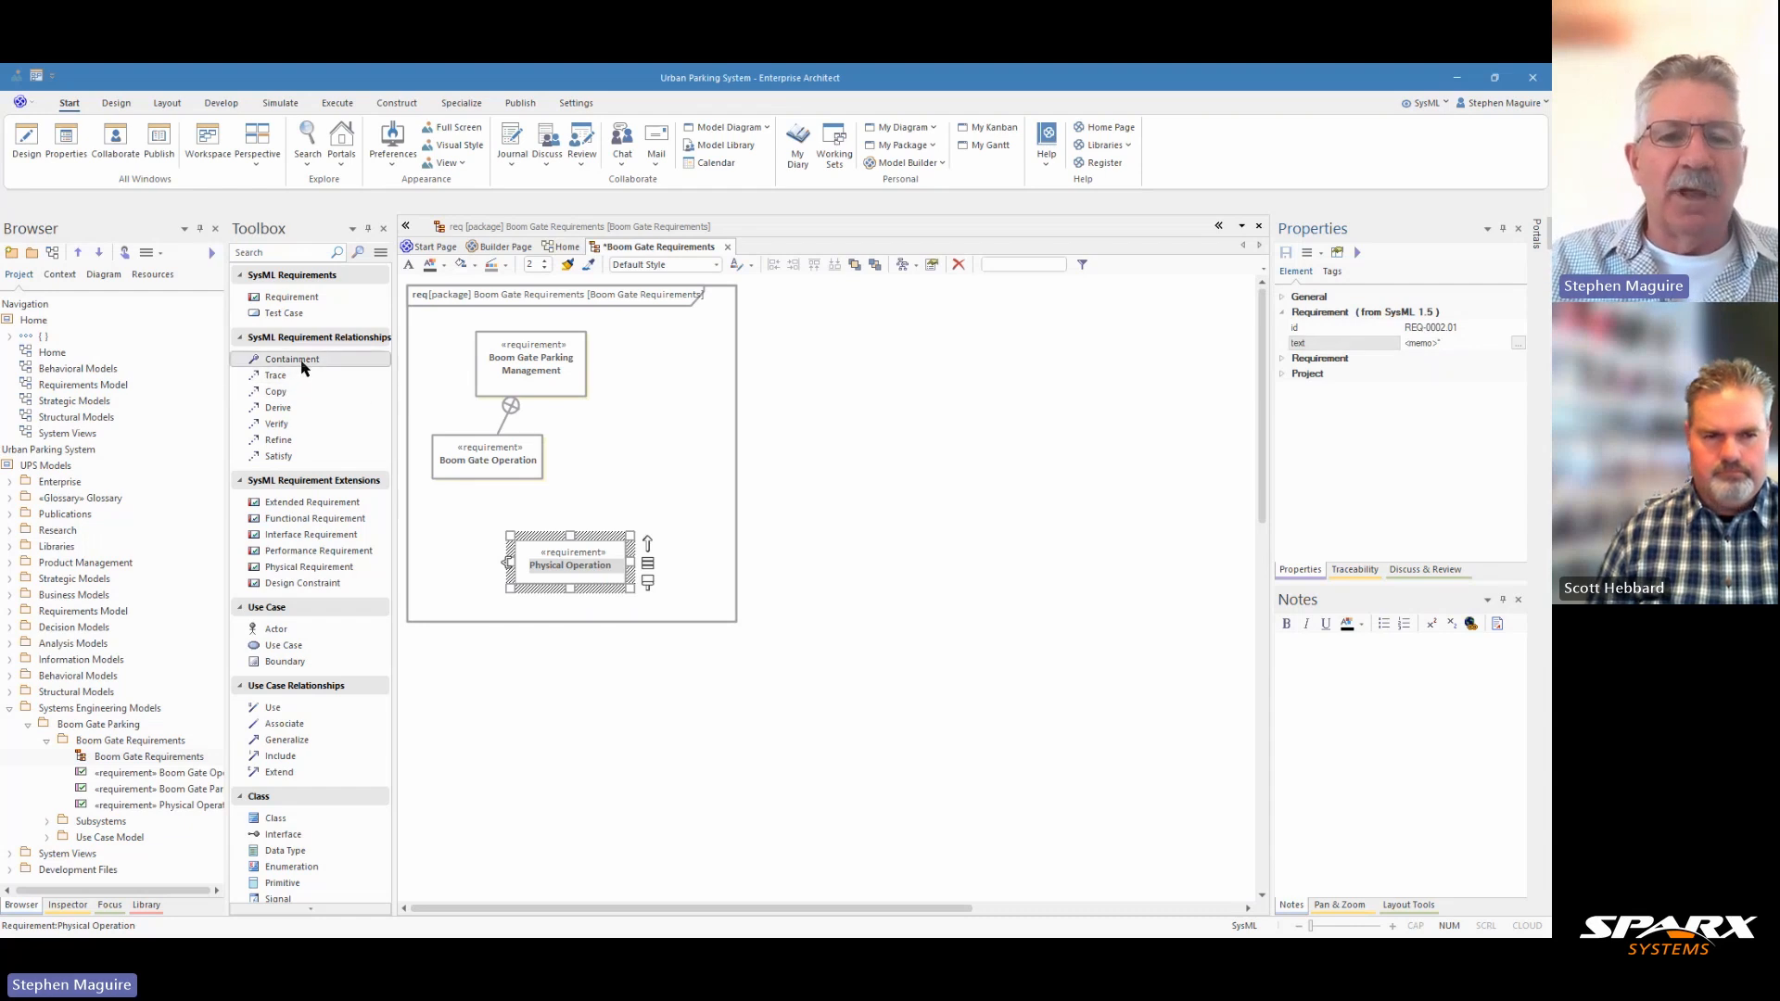
pyautogui.moveTo(563, 565); pyautogui.dragTo(519, 487)
pyautogui.click(488, 459)
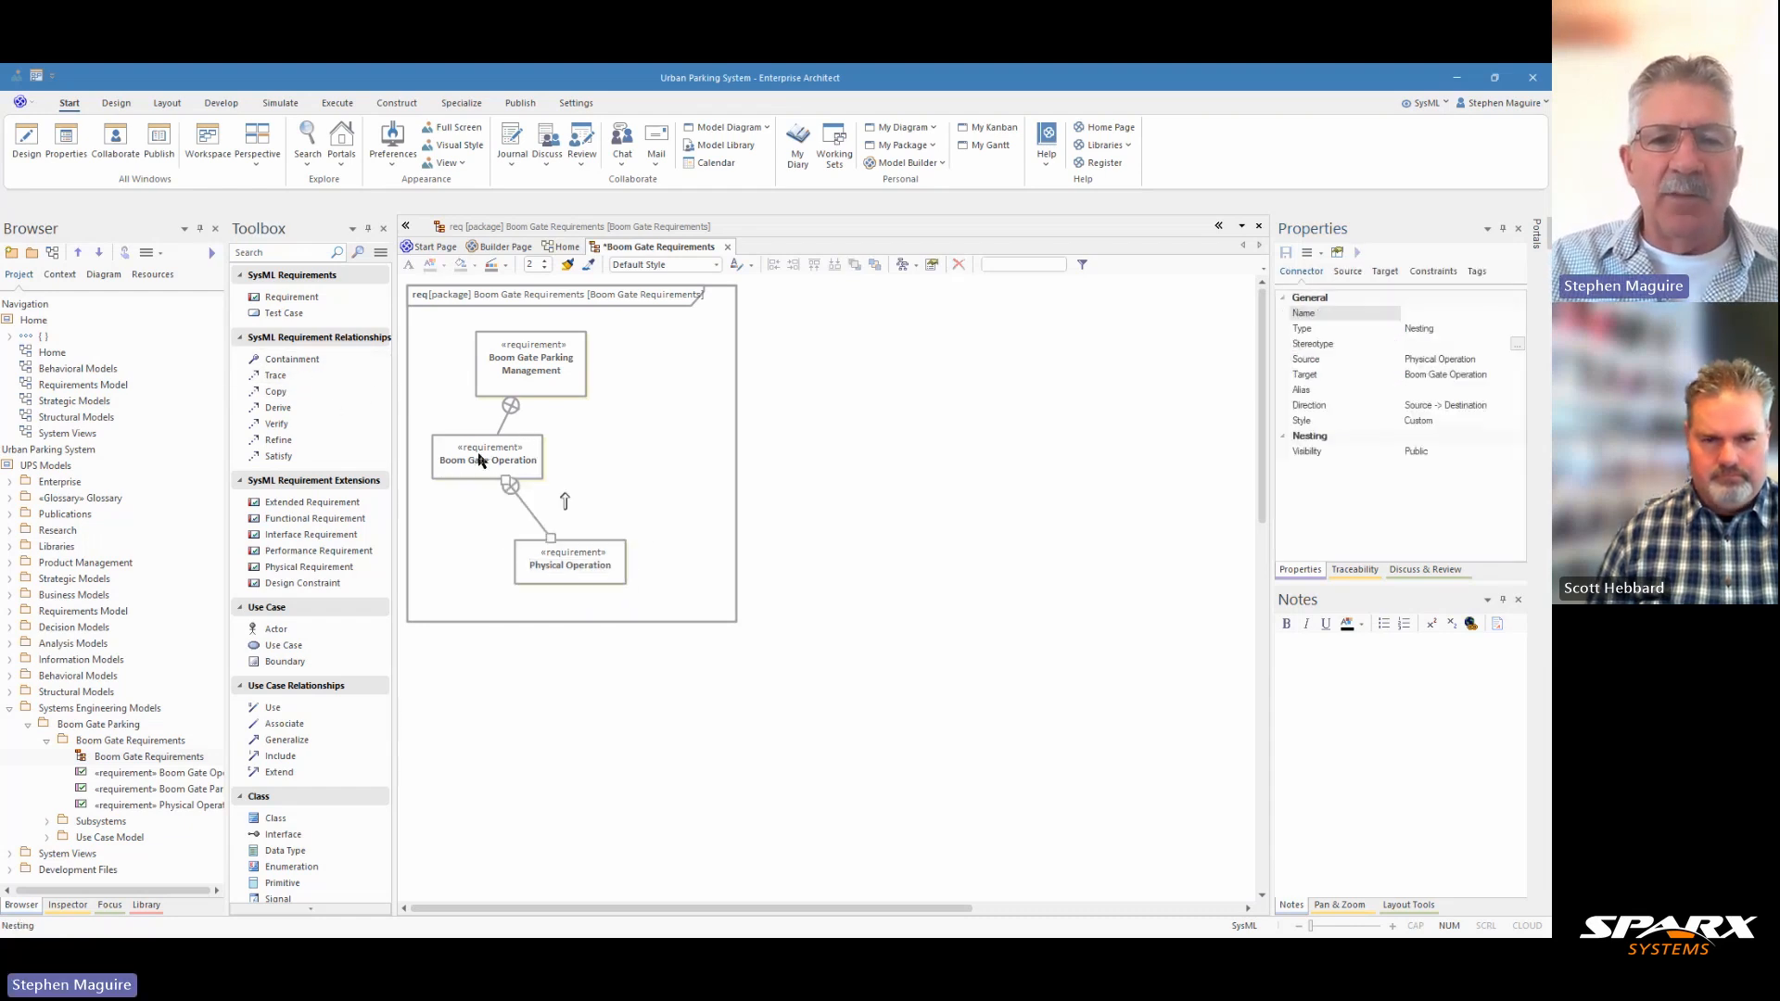
pyautogui.moveTo(539, 364); pyautogui.dragTo(608, 358)
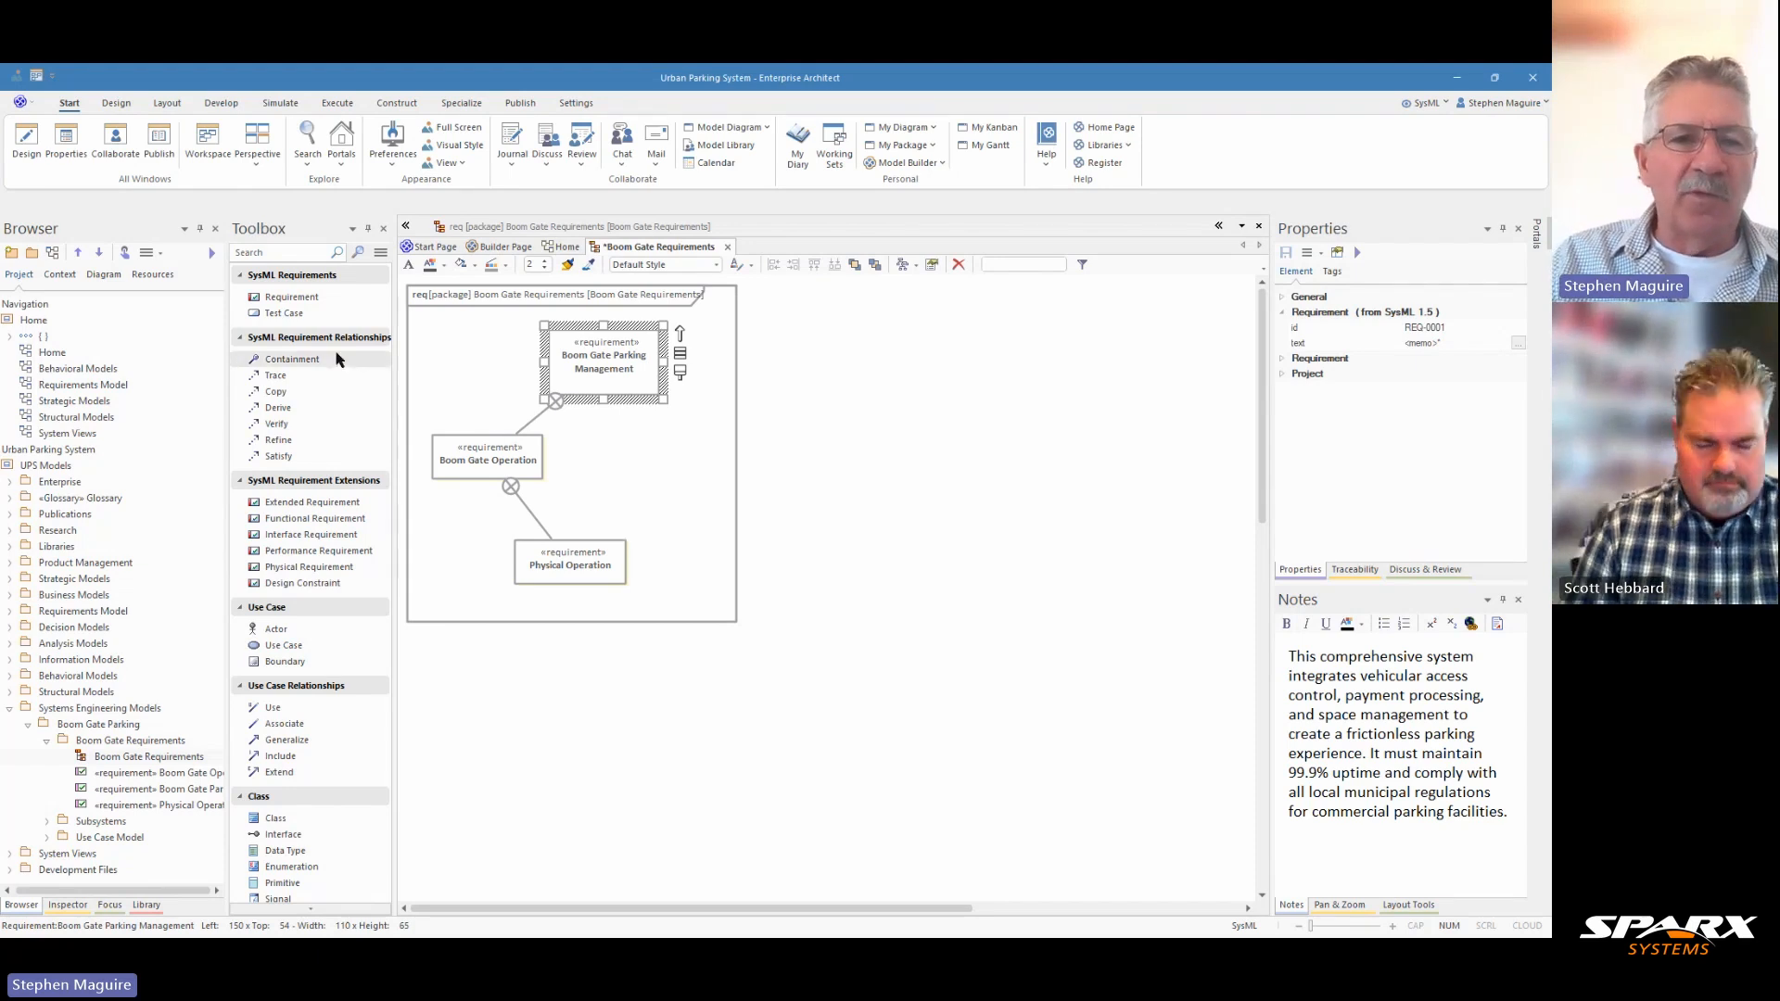
# Add a fourth SysML requirement below Physical Operation in the diagram and name it "Safety Features".
pyautogui.moveTo(294, 297); pyautogui.dragTo(545, 634)
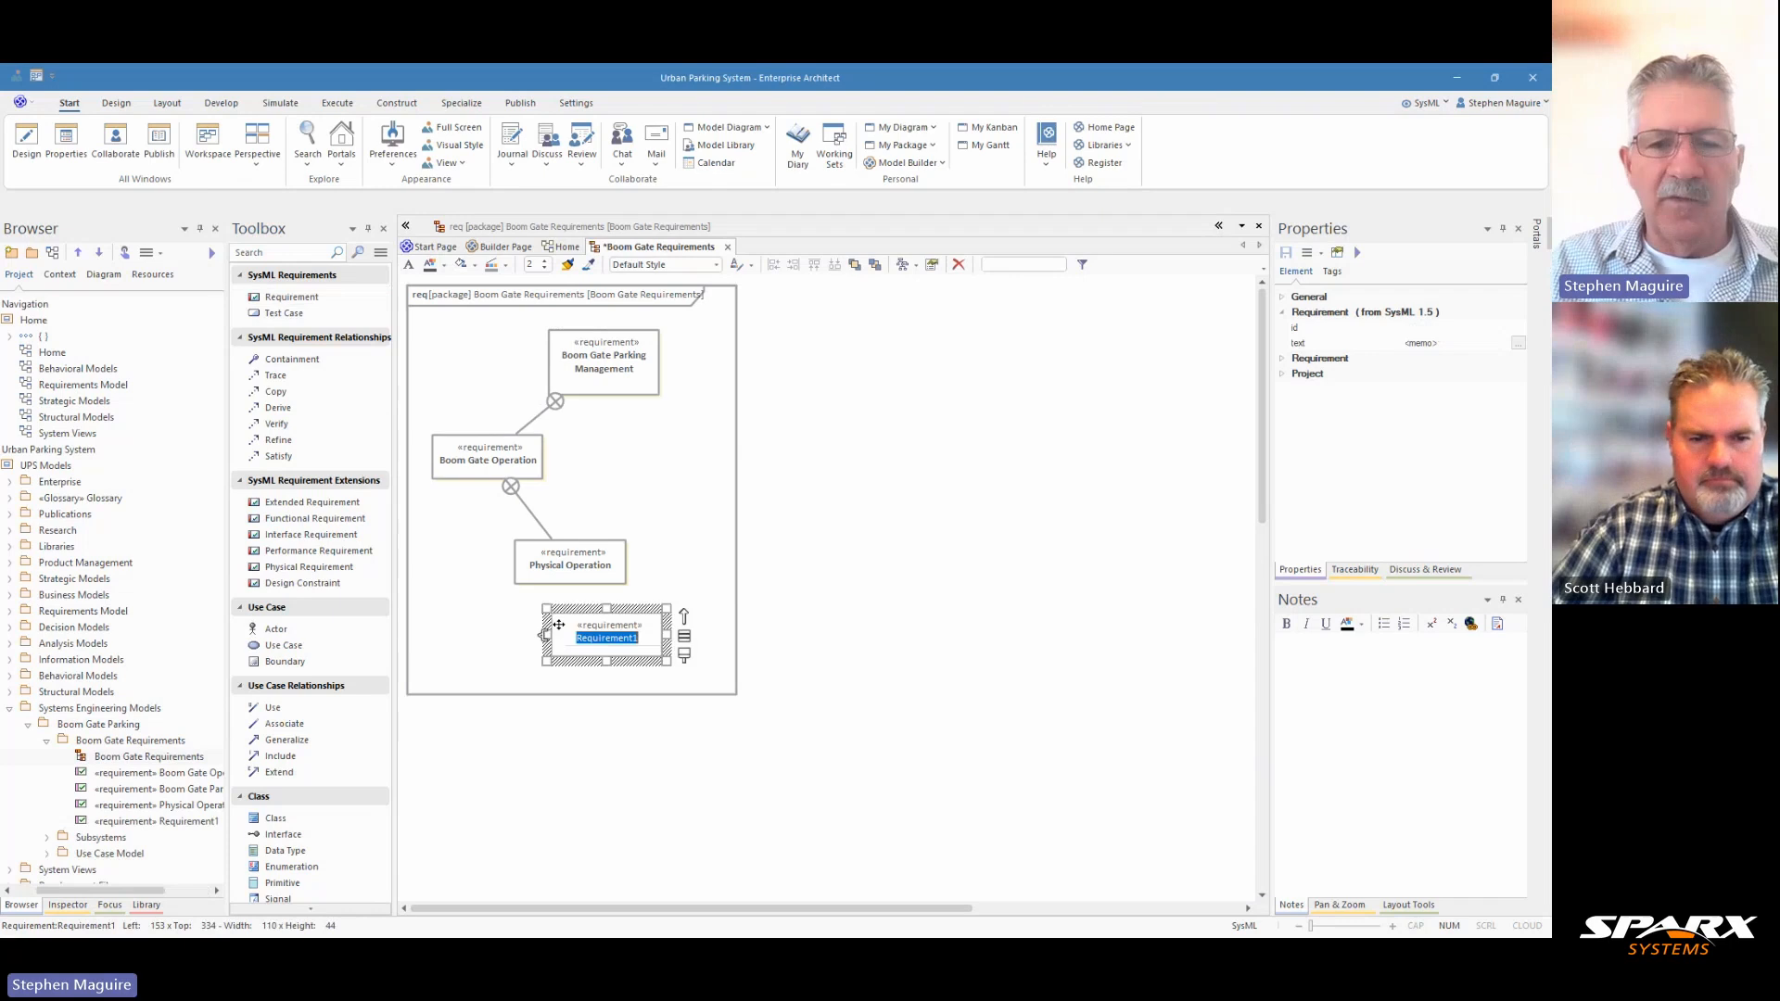
pyautogui.write('Safety ')
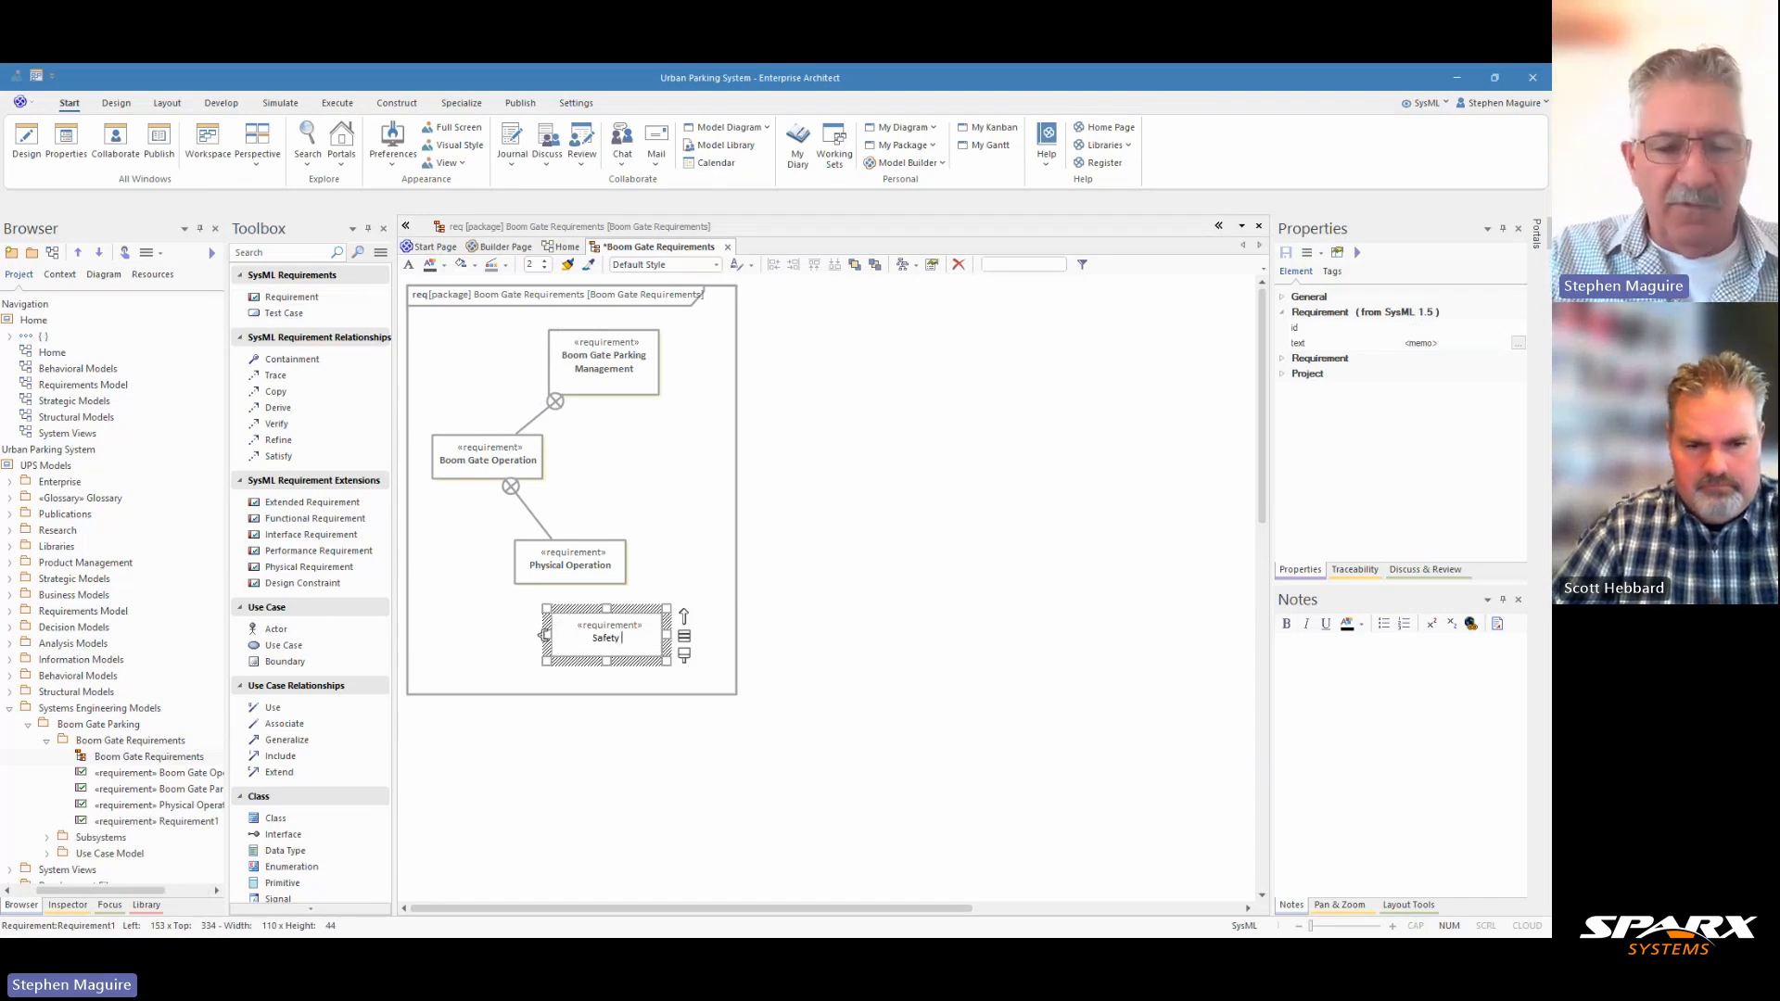
pyautogui.write('Features')
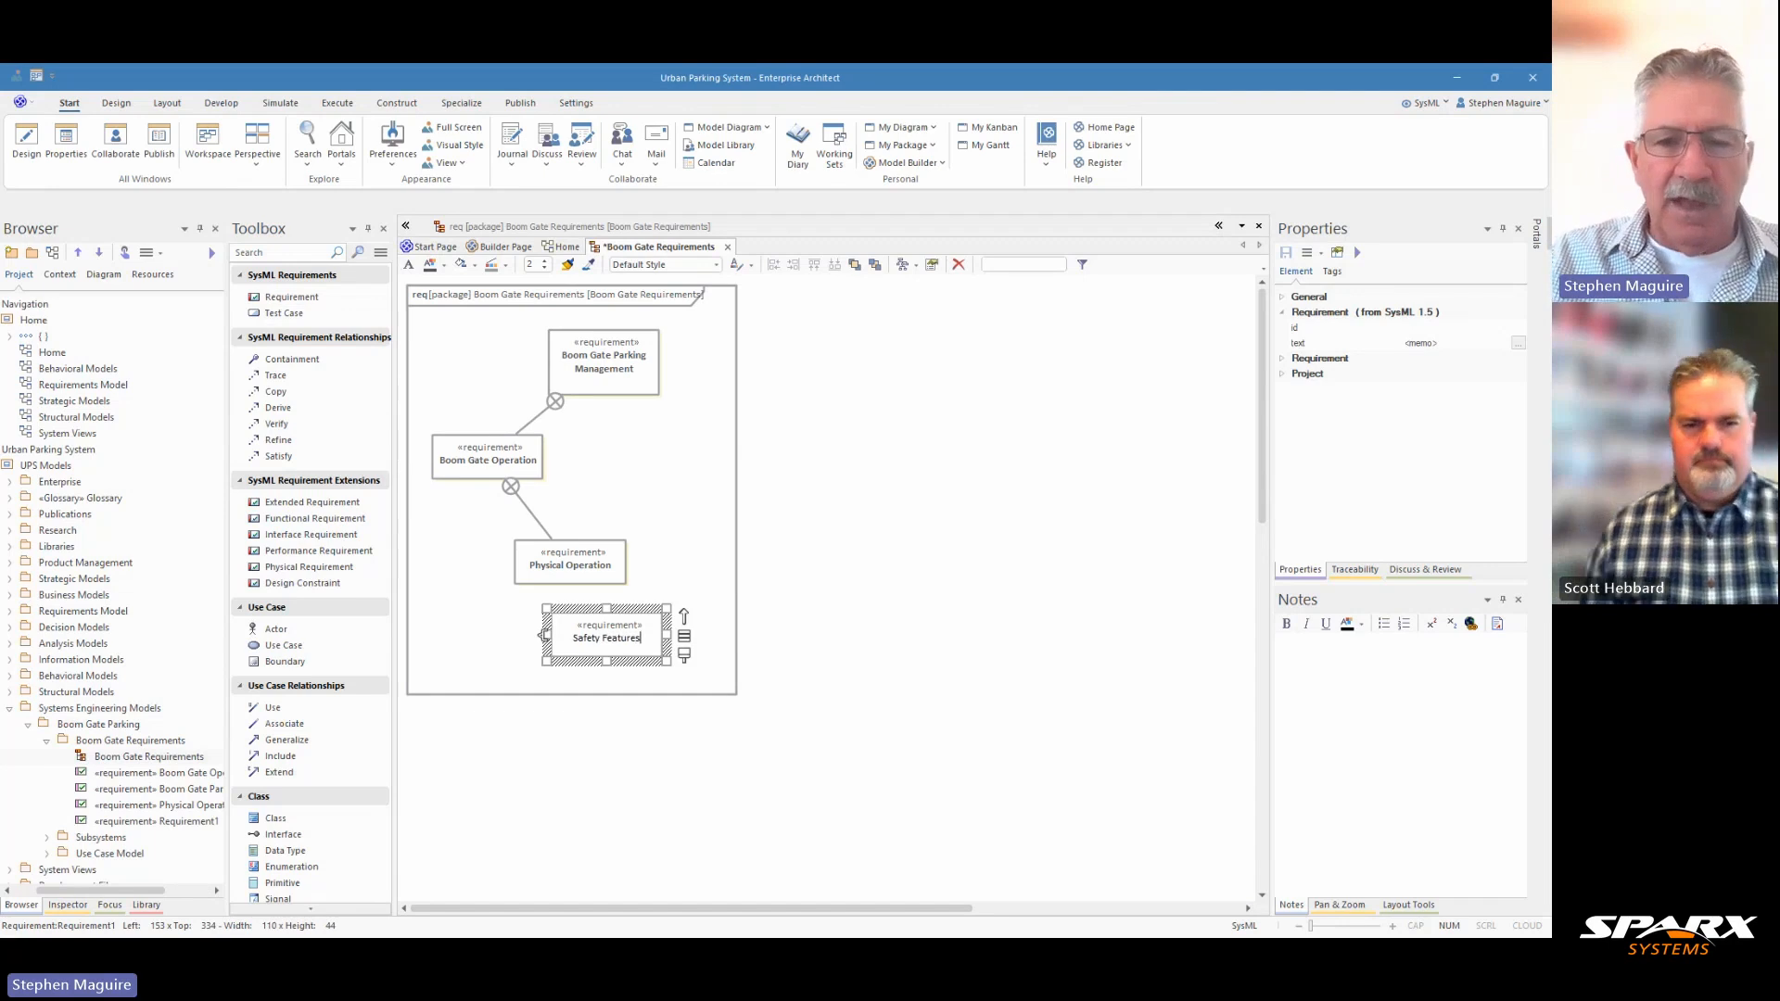
pyautogui.click(680, 719)
# Create a Nesting connector from the Safety Features requirement to Boom Gate Operation.
pyautogui.moveTo(611, 634); pyautogui.dragTo(458, 454)
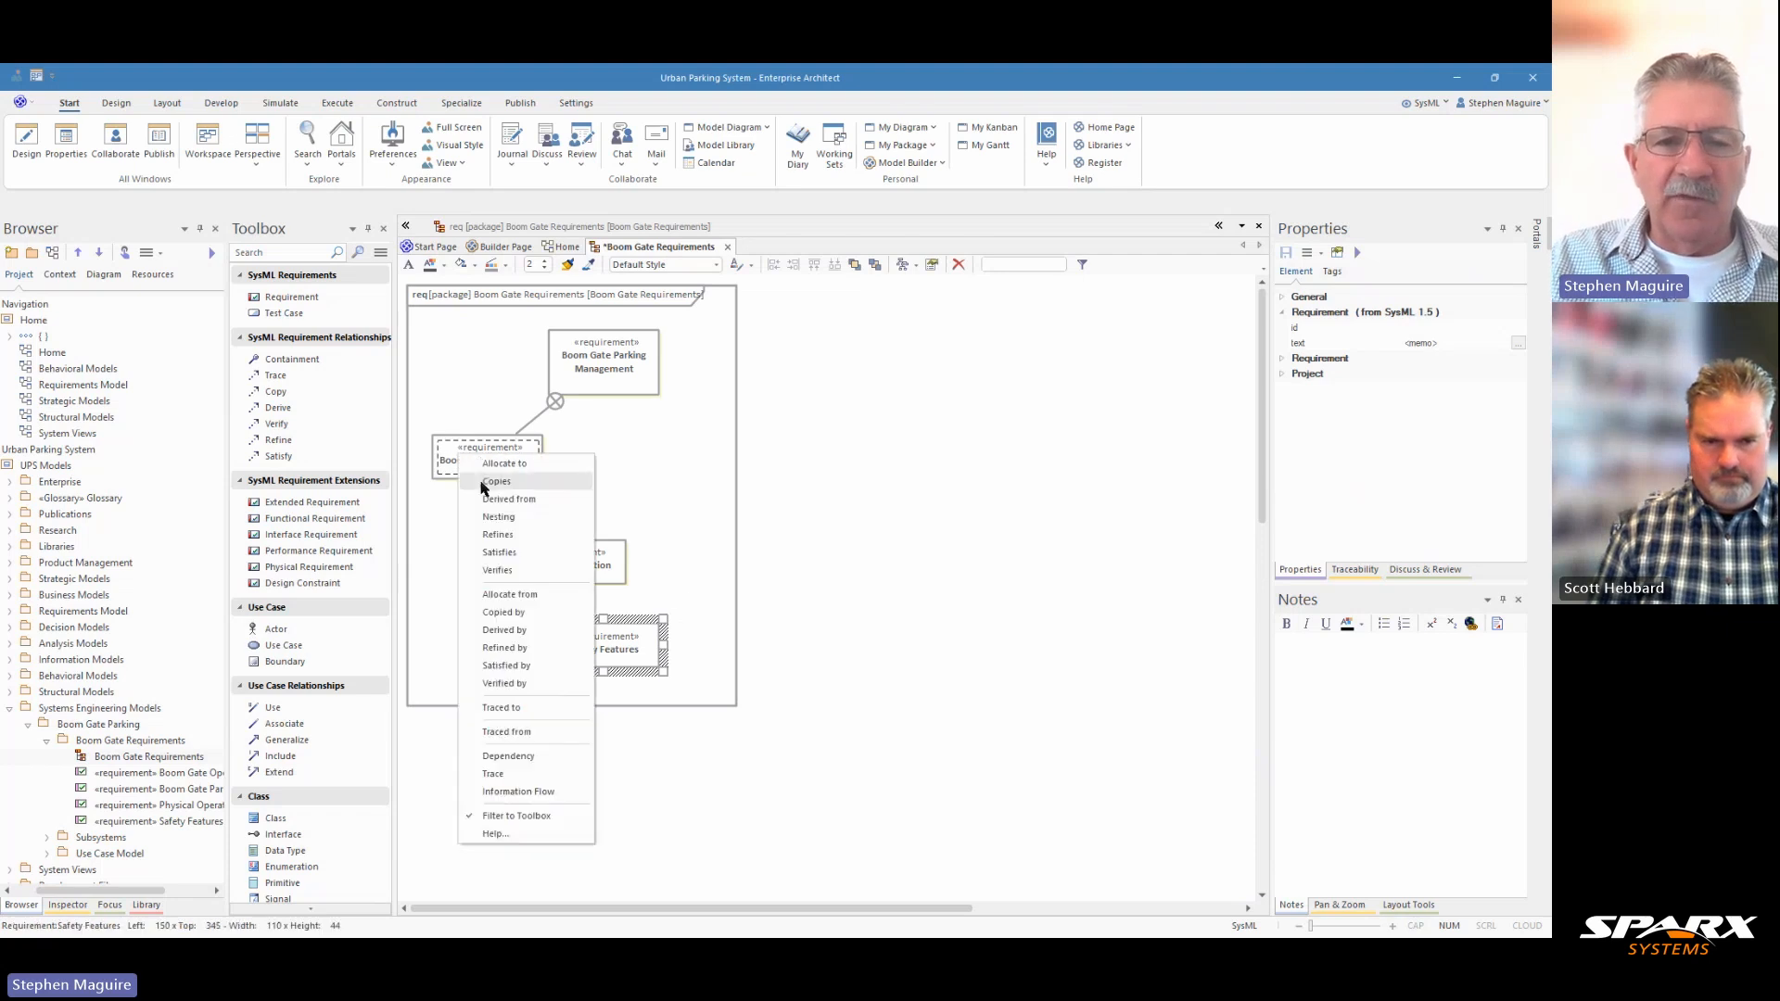
pyautogui.click(499, 518)
pyautogui.moveTo(550, 535); pyautogui.dragTo(516, 524)
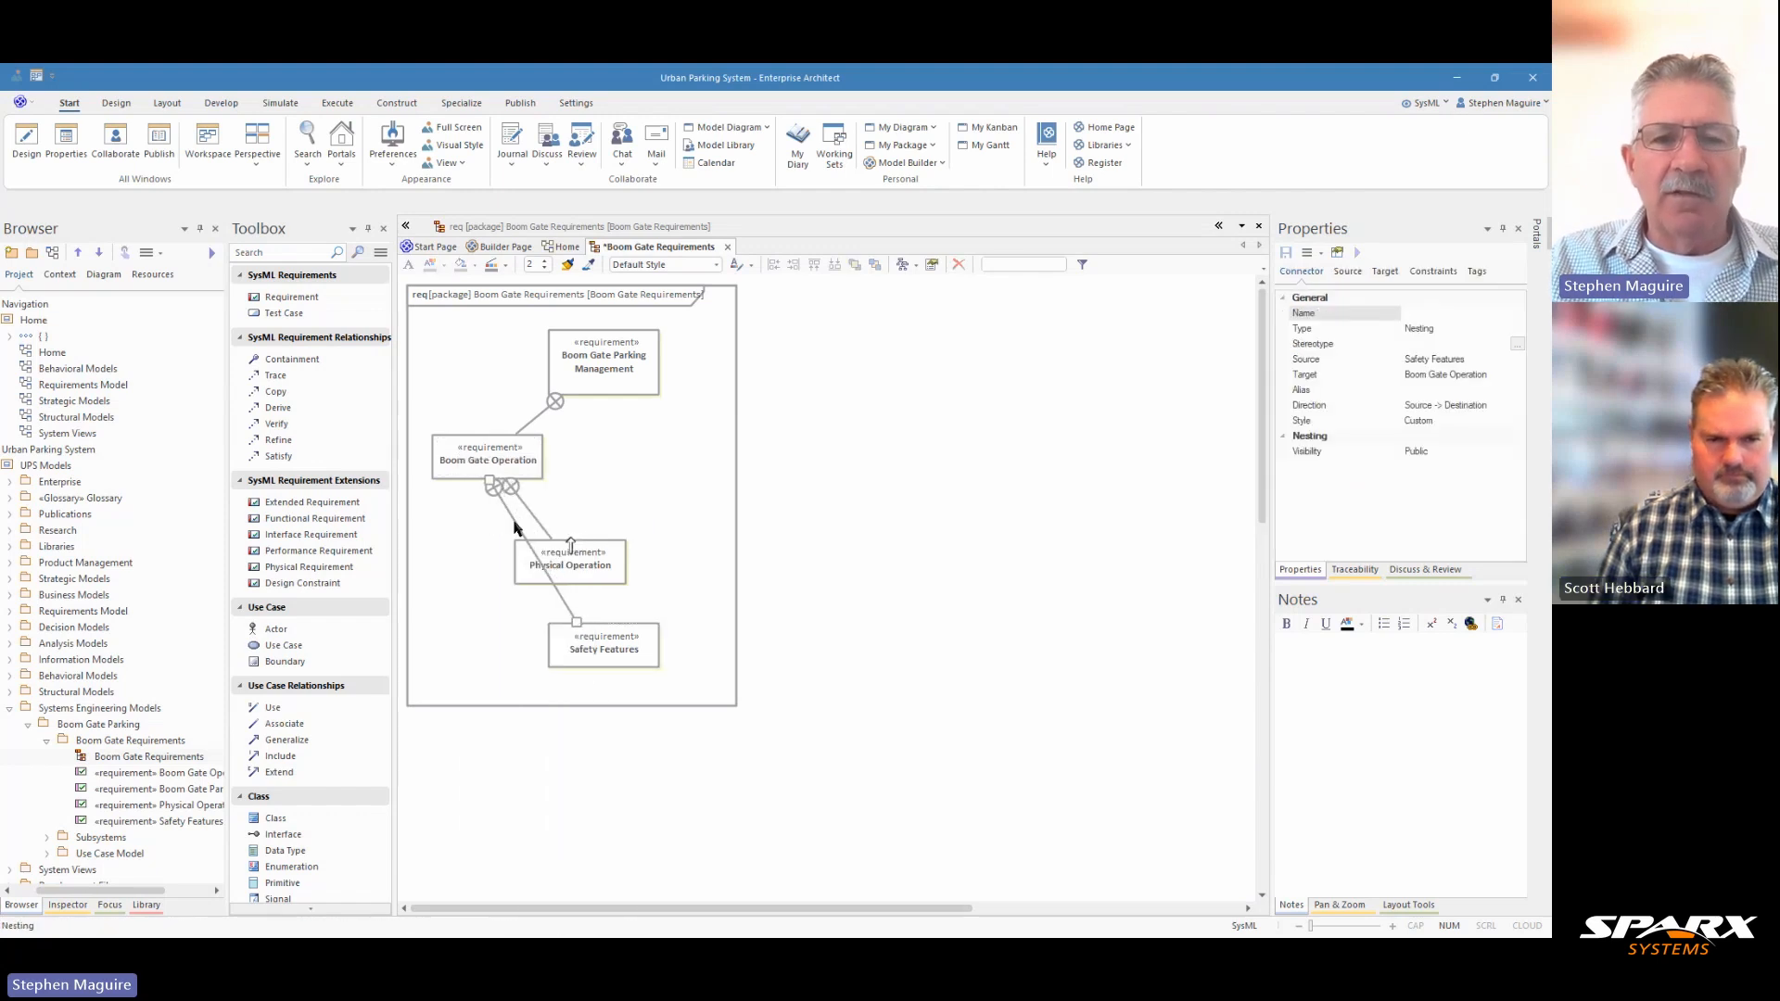
# Set the line style of the connector between Boom Gate Operation and Boom Gate Parking Management to Tree Style - Vertical.
pyautogui.click(535, 425)
pyautogui.rightClick(535, 425)
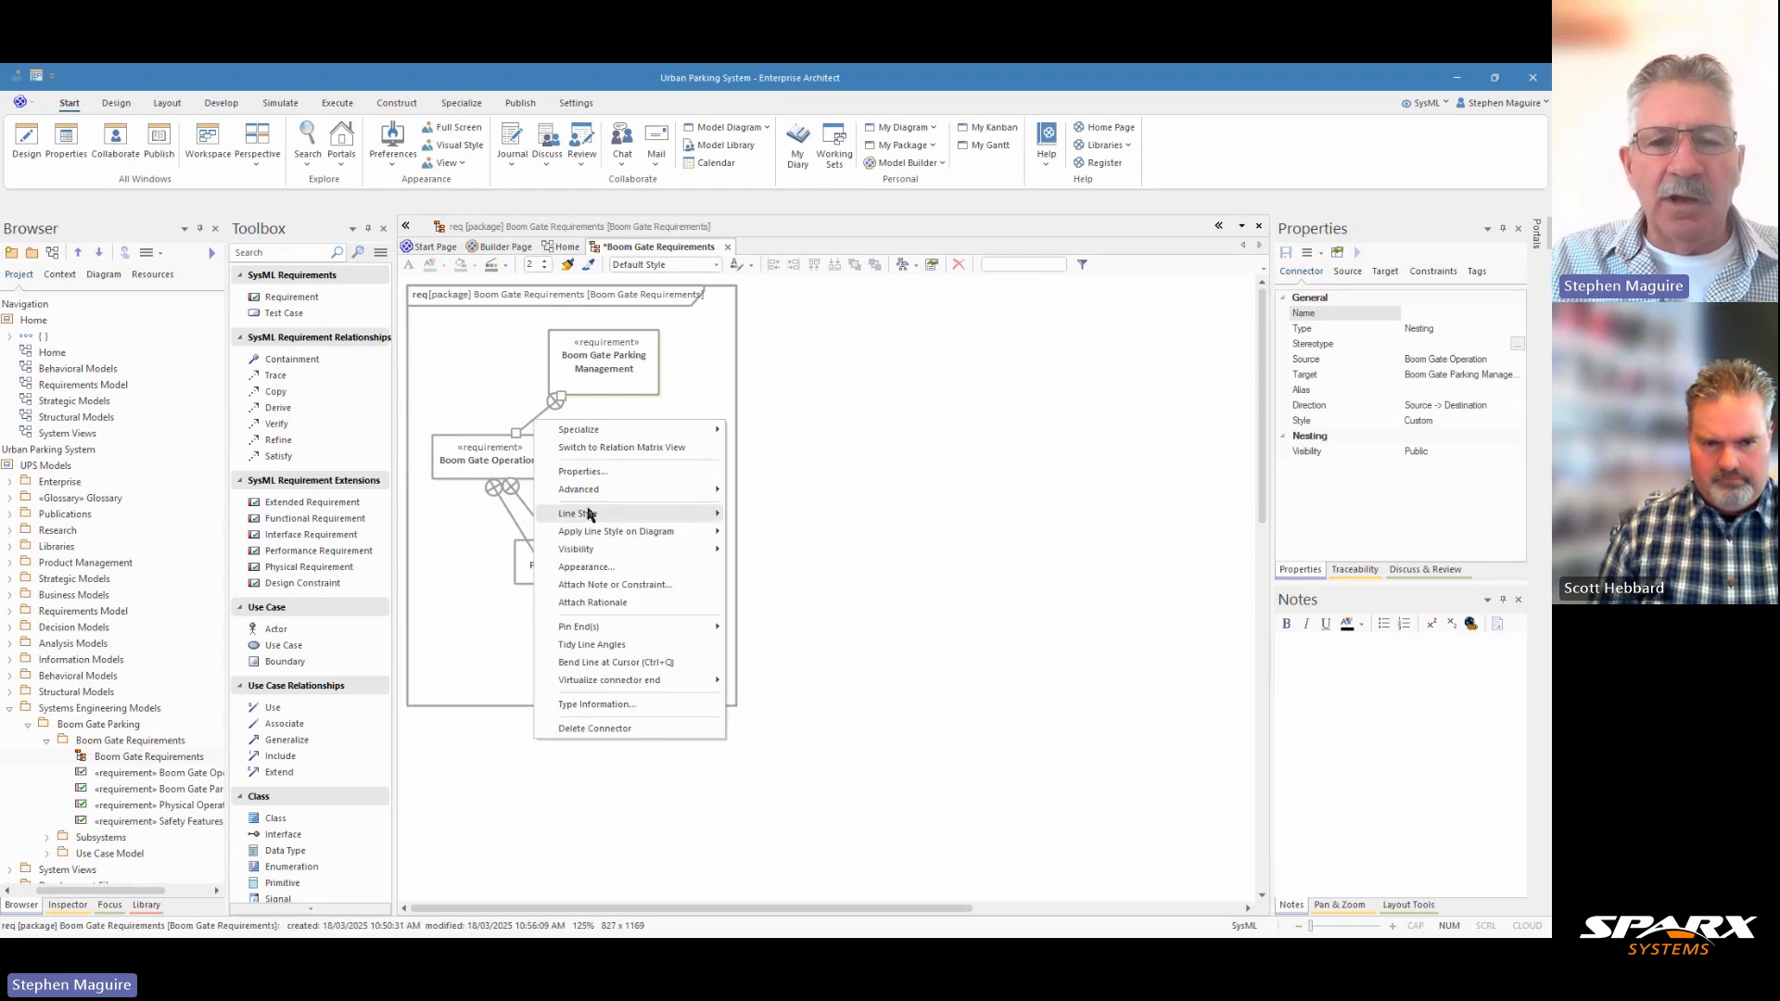
pyautogui.moveTo(705, 515)
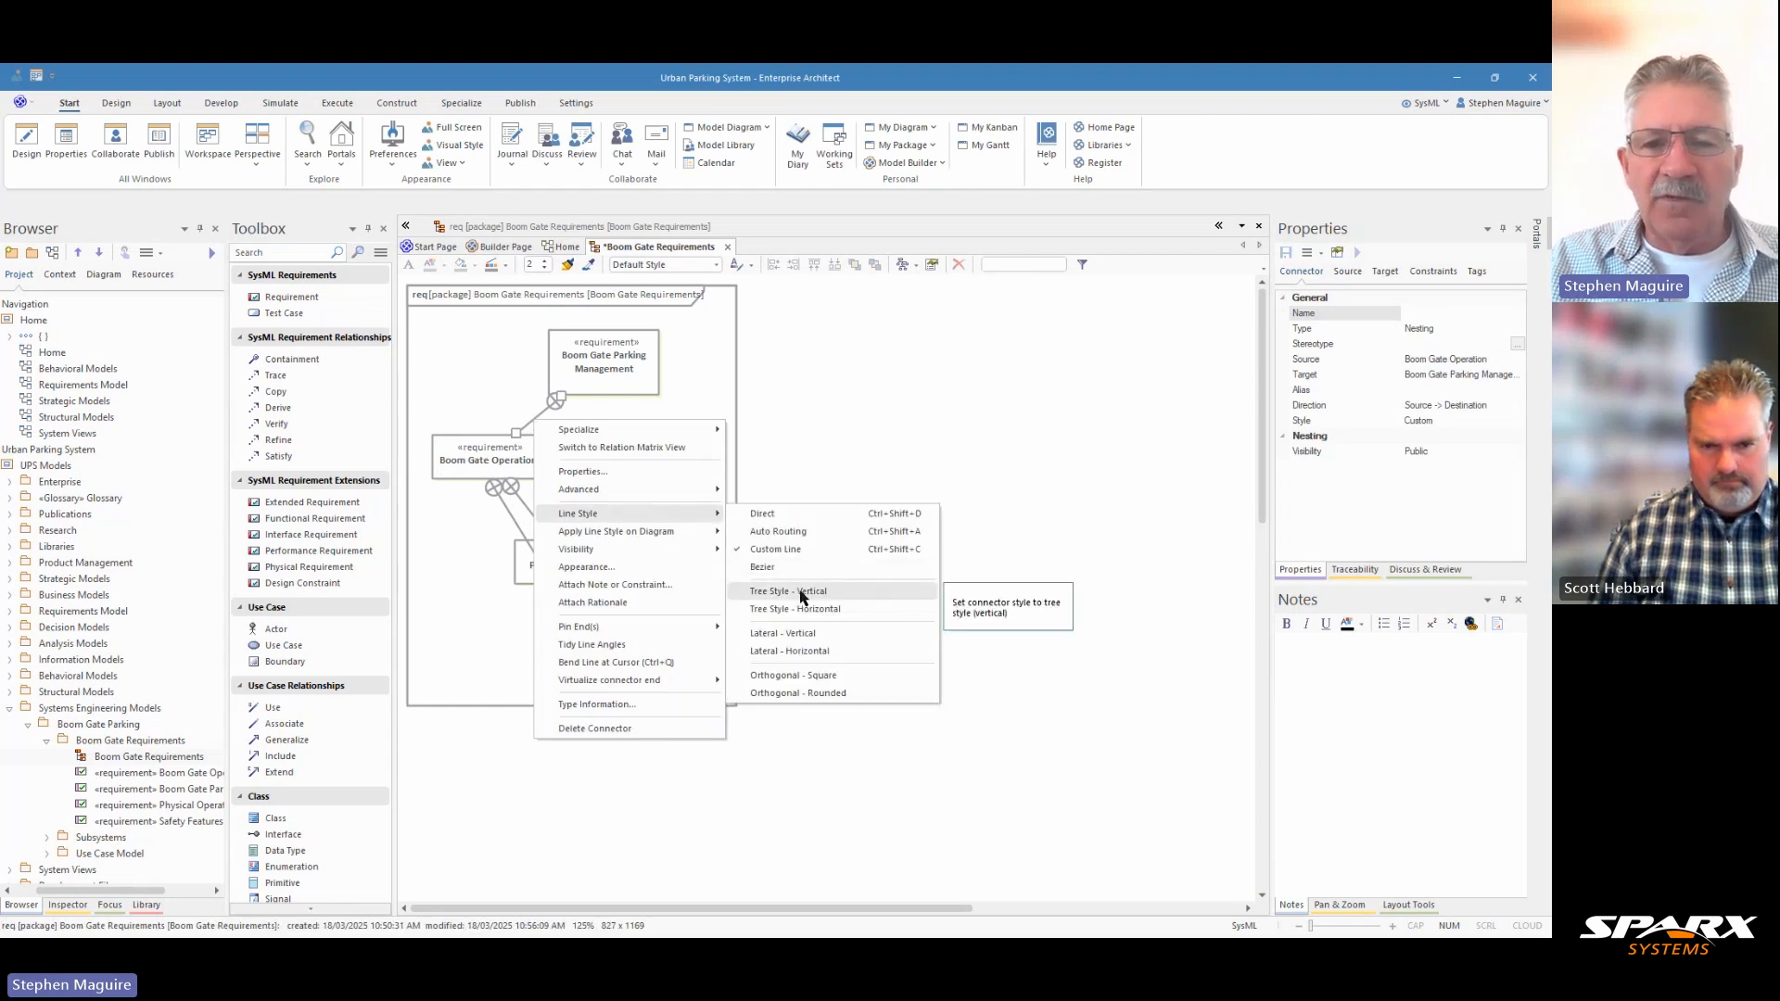
pyautogui.click(800, 593)
# Move Boom Gate Operation, Physical Operation and Safety Features together further down, away from Boom Gate Parking Management.
pyautogui.click(496, 468)
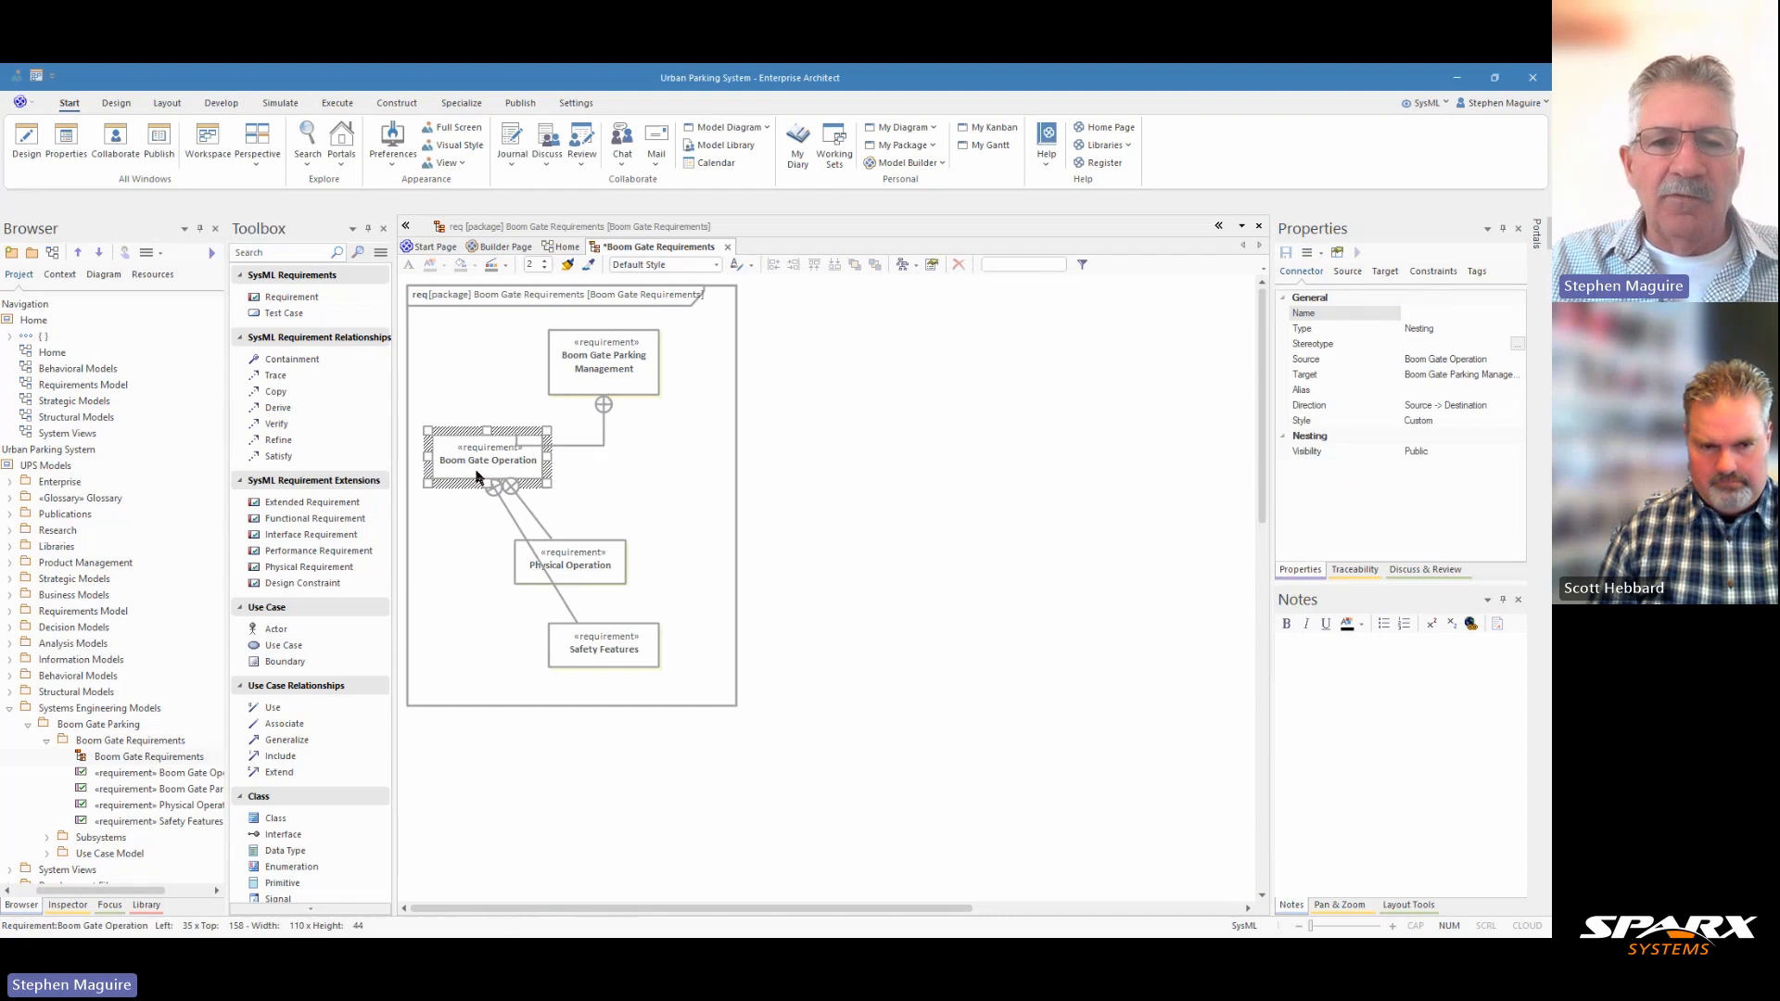
pyautogui.moveTo(516, 807); pyautogui.dragTo(608, 461)
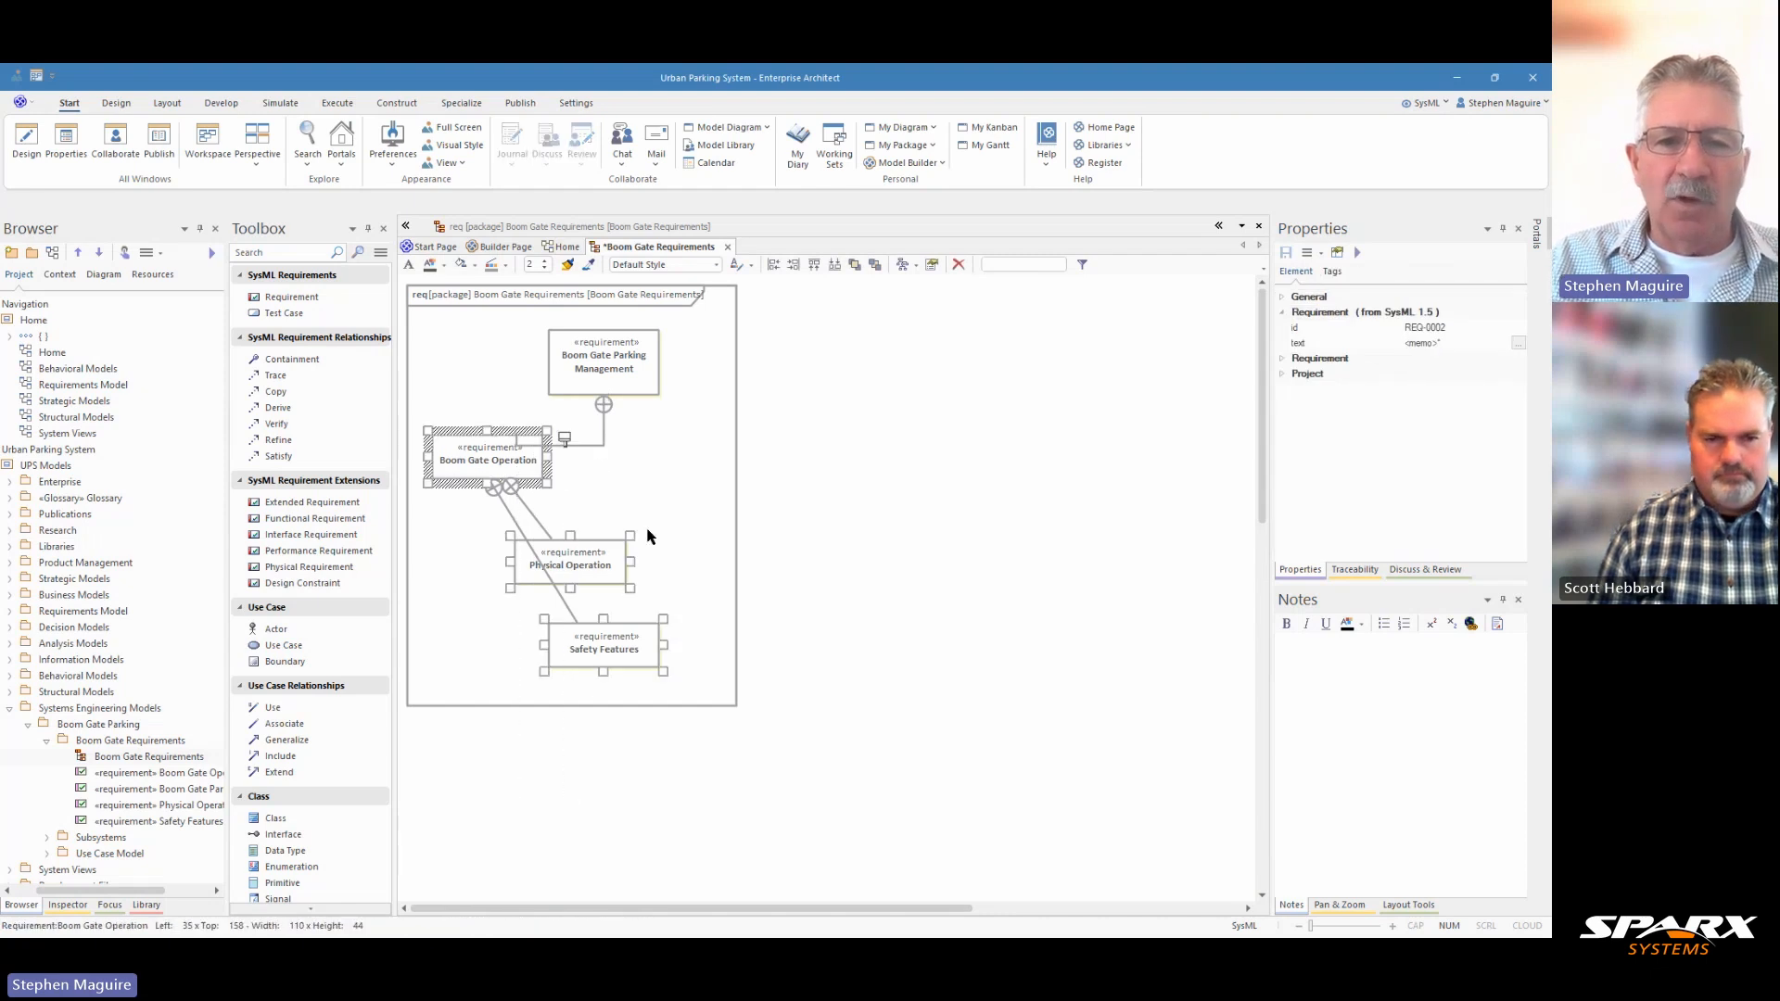
pyautogui.press('Down')
pyautogui.press('Down')
pyautogui.press('Down')
pyautogui.press('Down')
pyautogui.press('Down')
pyautogui.press('Down')
pyautogui.press('Down')
pyautogui.press('Down')
pyautogui.press('Down')
pyautogui.press('Down')
pyautogui.press('Down')
pyautogui.press('Down')
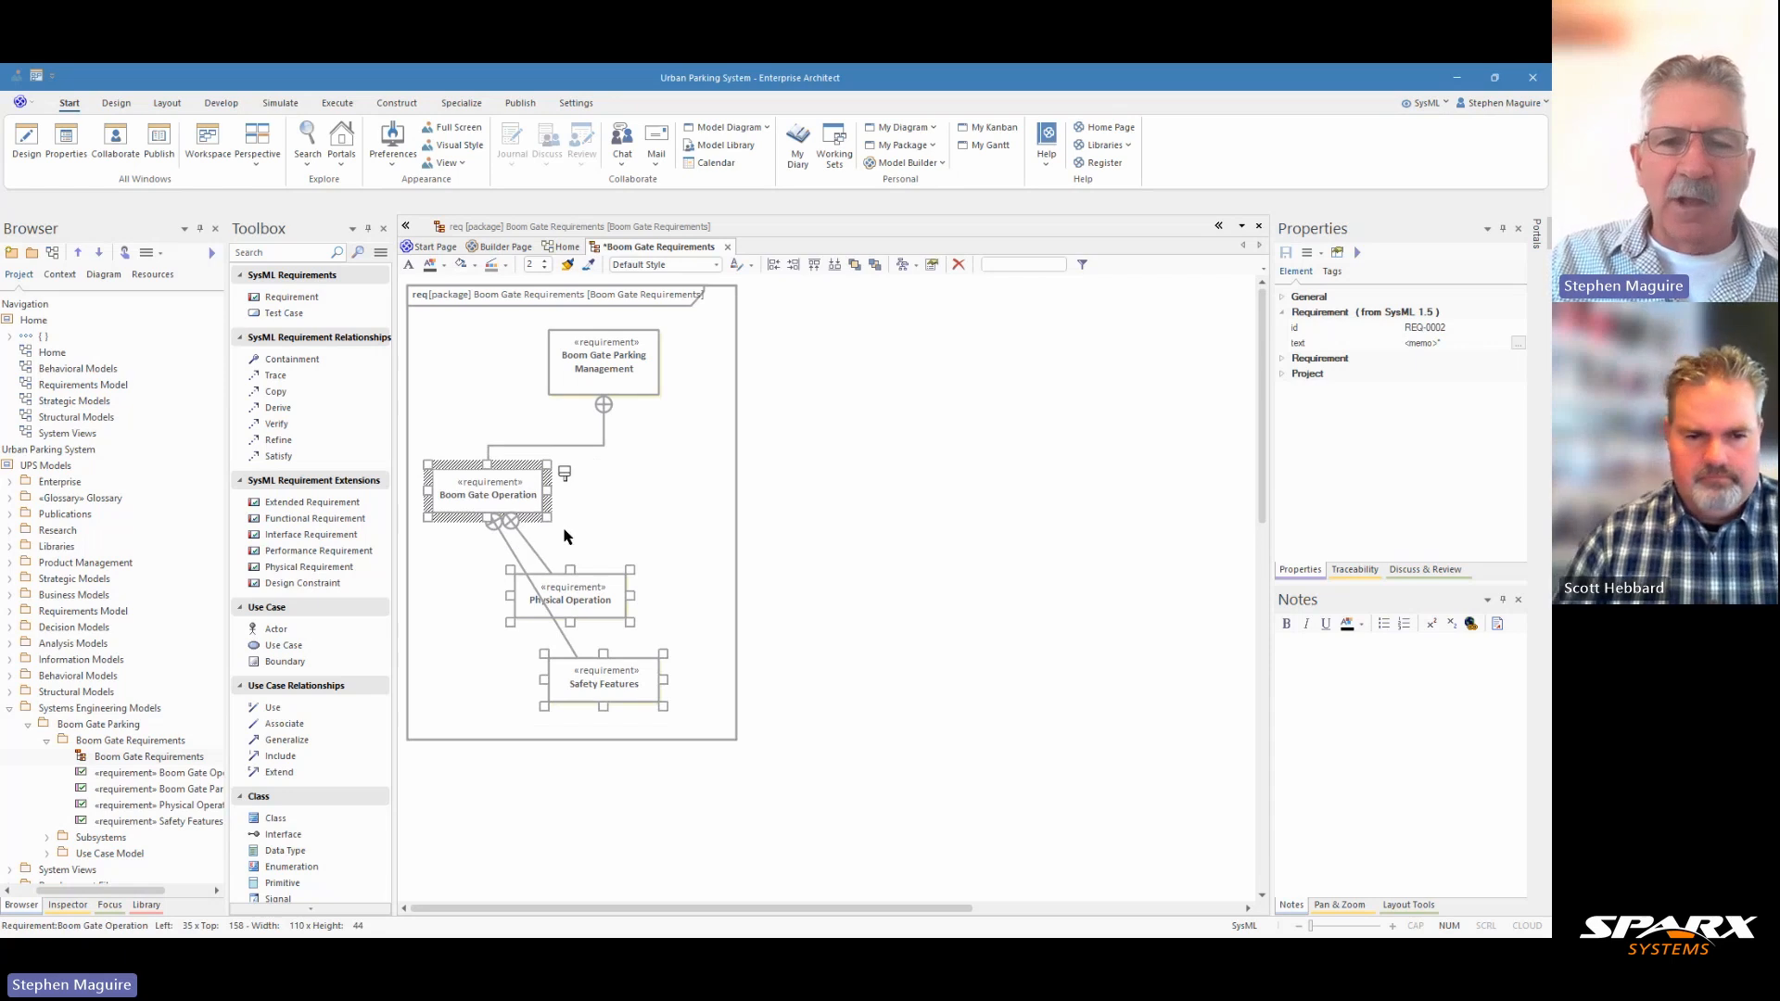
pyautogui.click(806, 534)
# Set the line style of the connector between Safety Features and Boom Gate Operation to Lateral - Vertical.
pyautogui.click(509, 553)
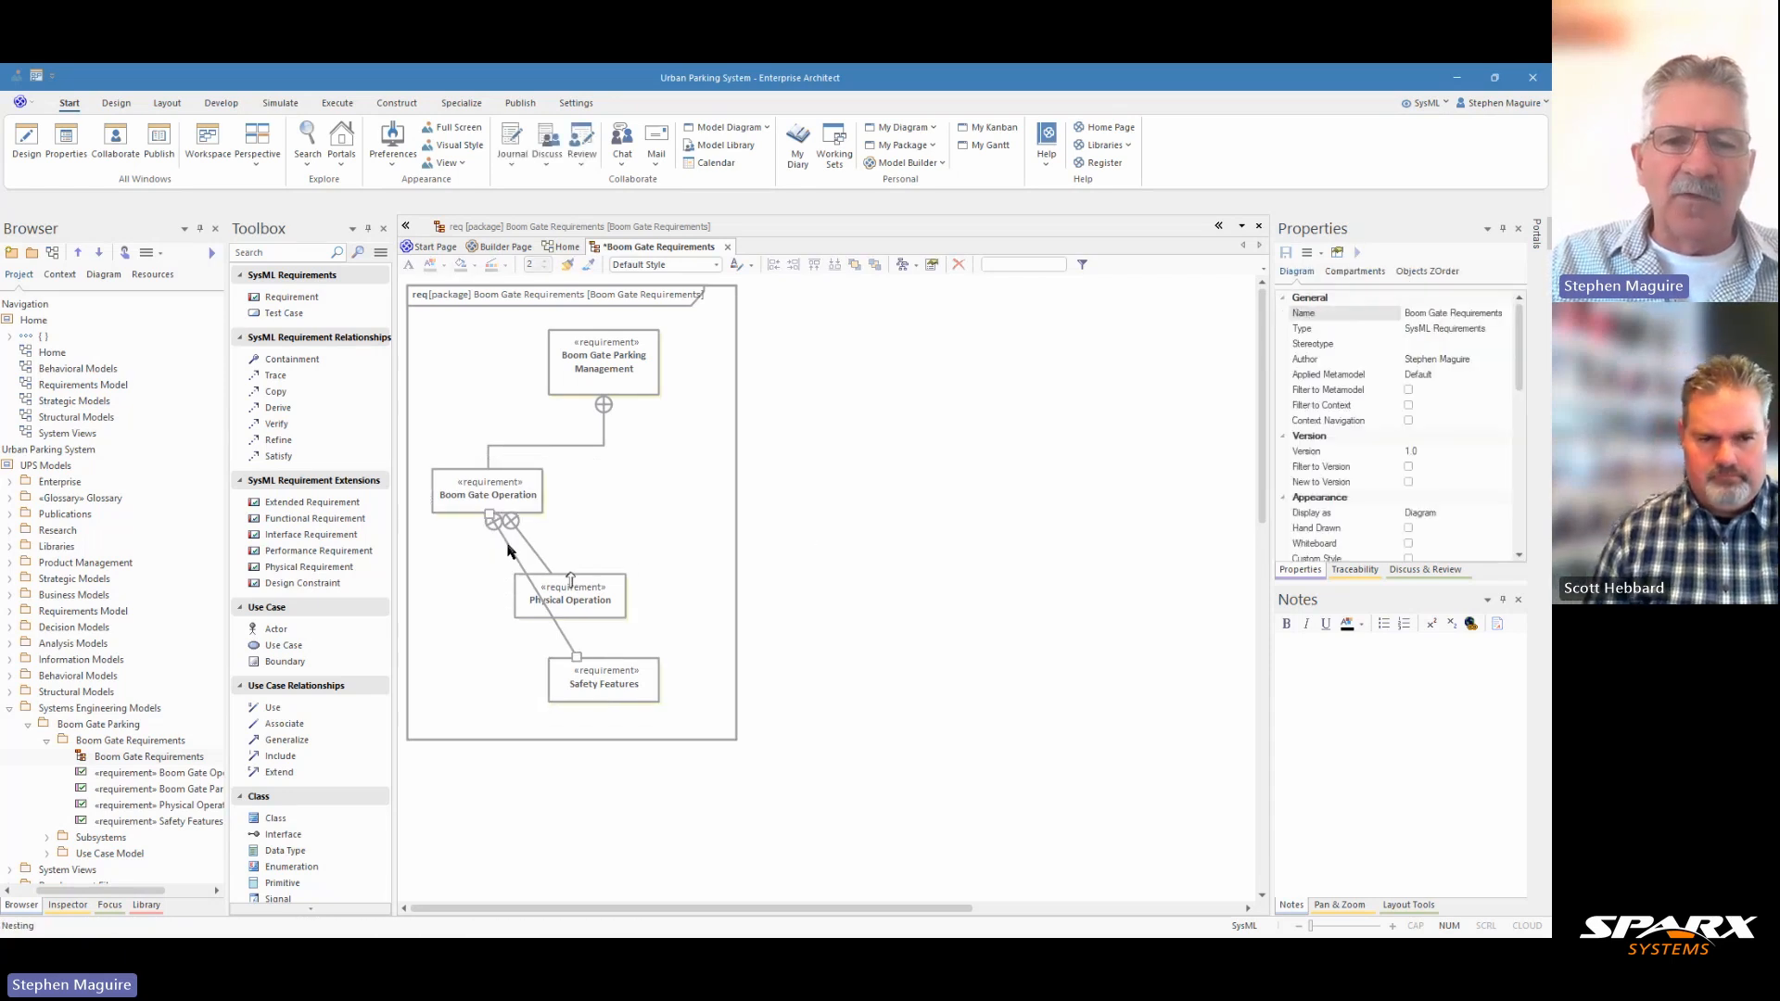
pyautogui.rightClick(508, 551)
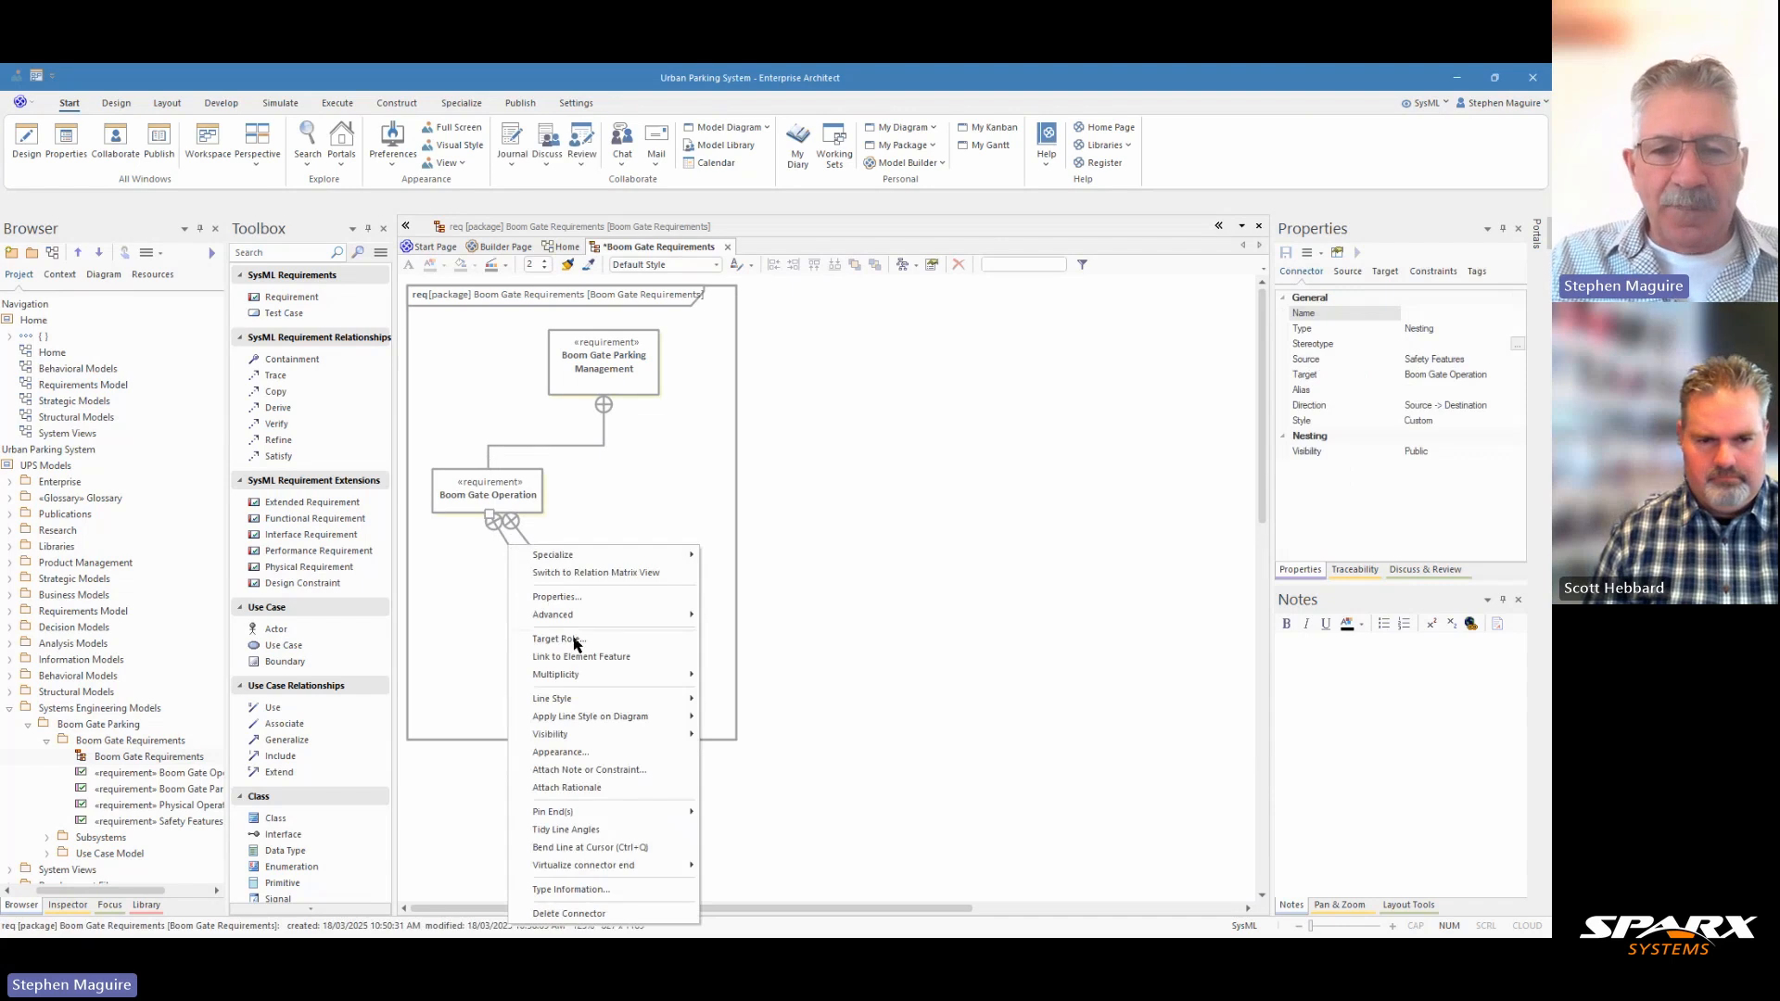
pyautogui.moveTo(575, 705)
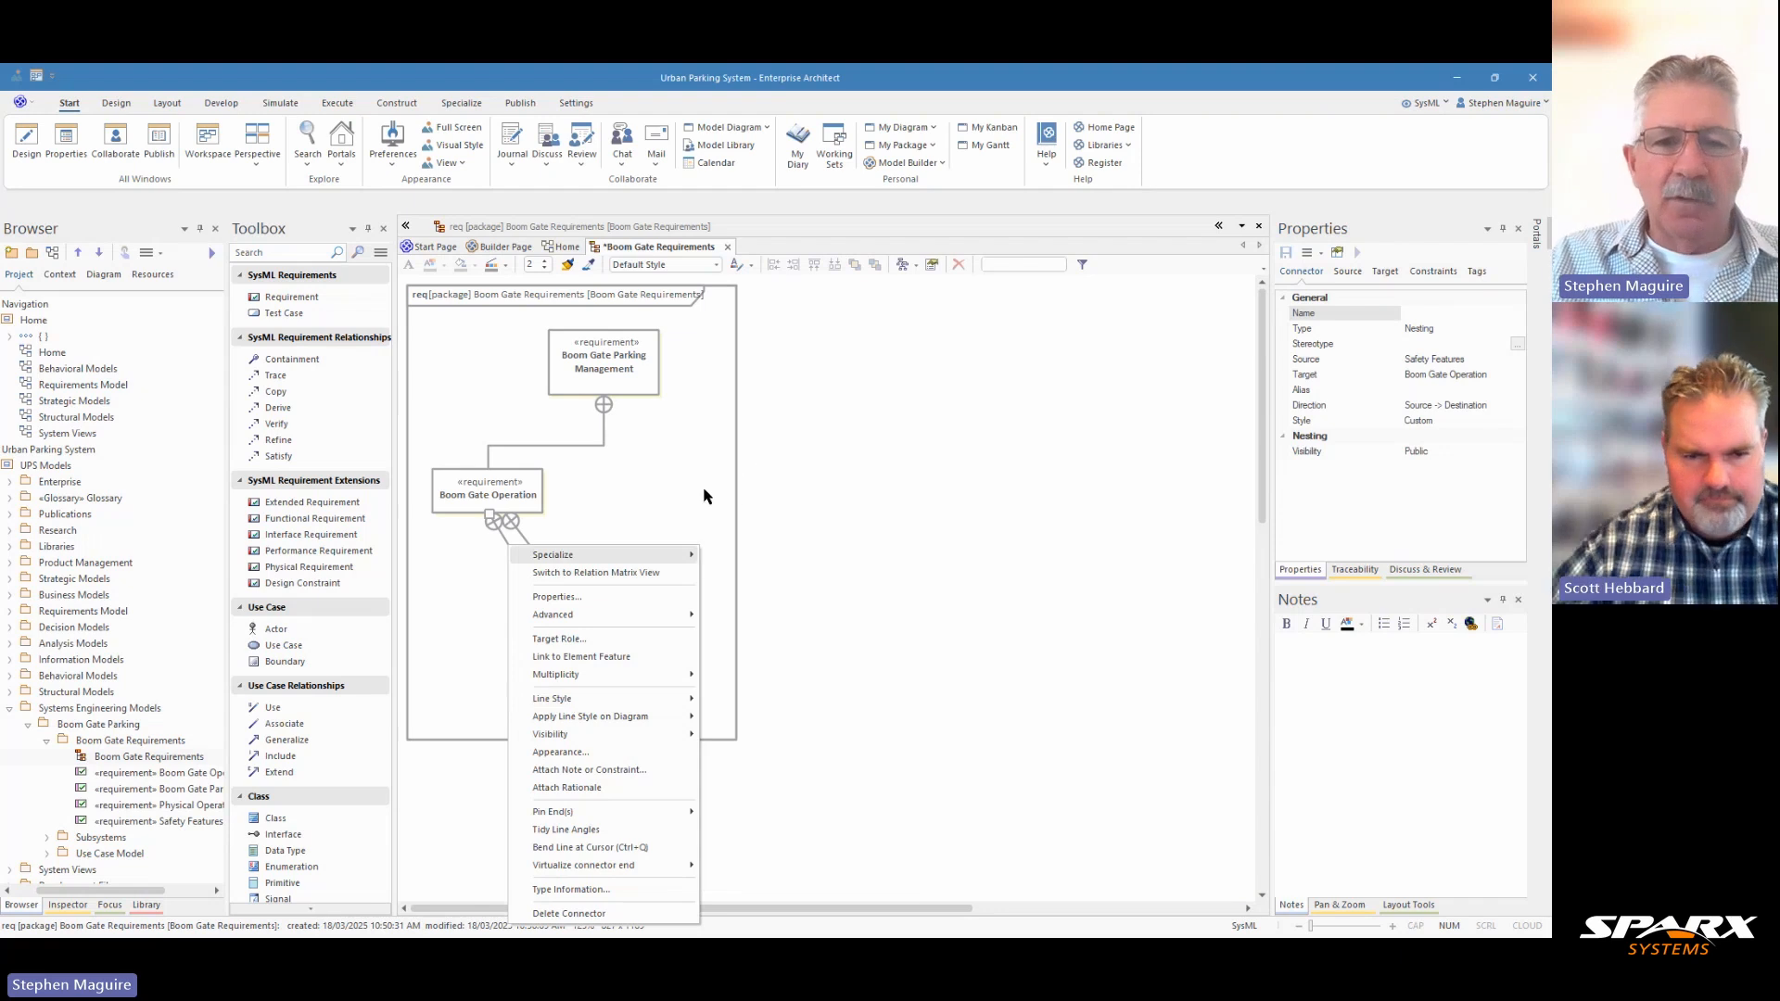
pyautogui.click(674, 511)
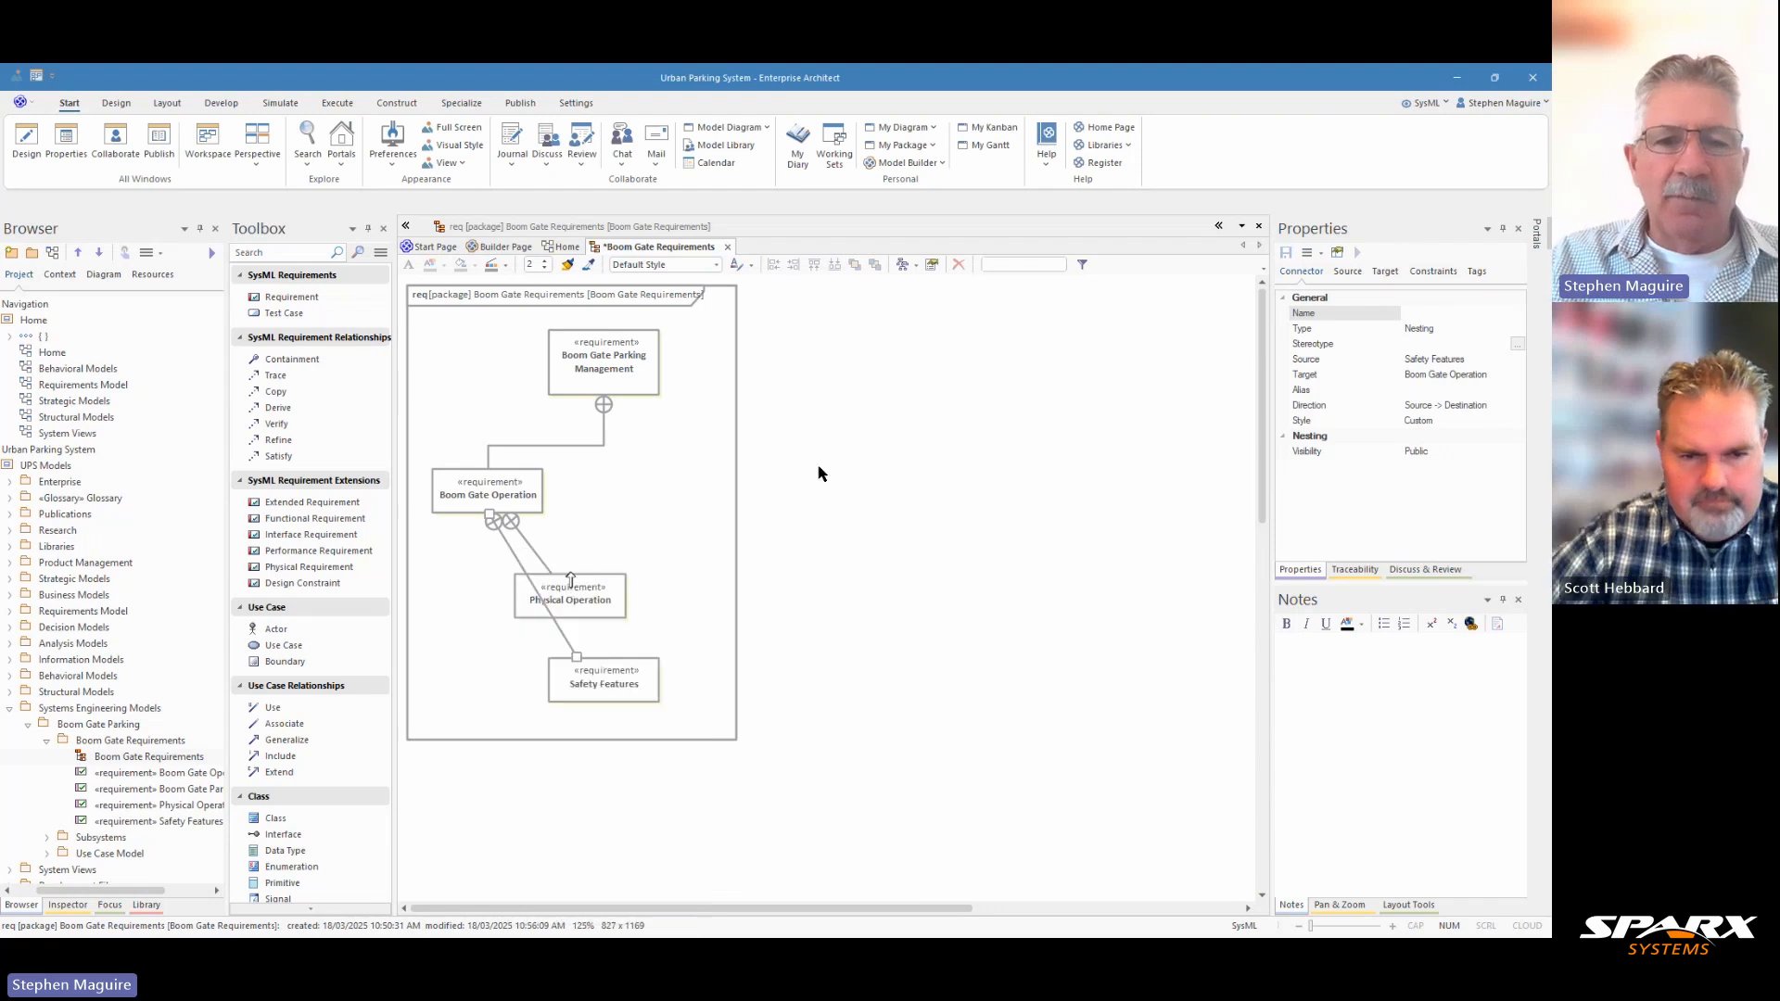
pyautogui.rightClick(516, 562)
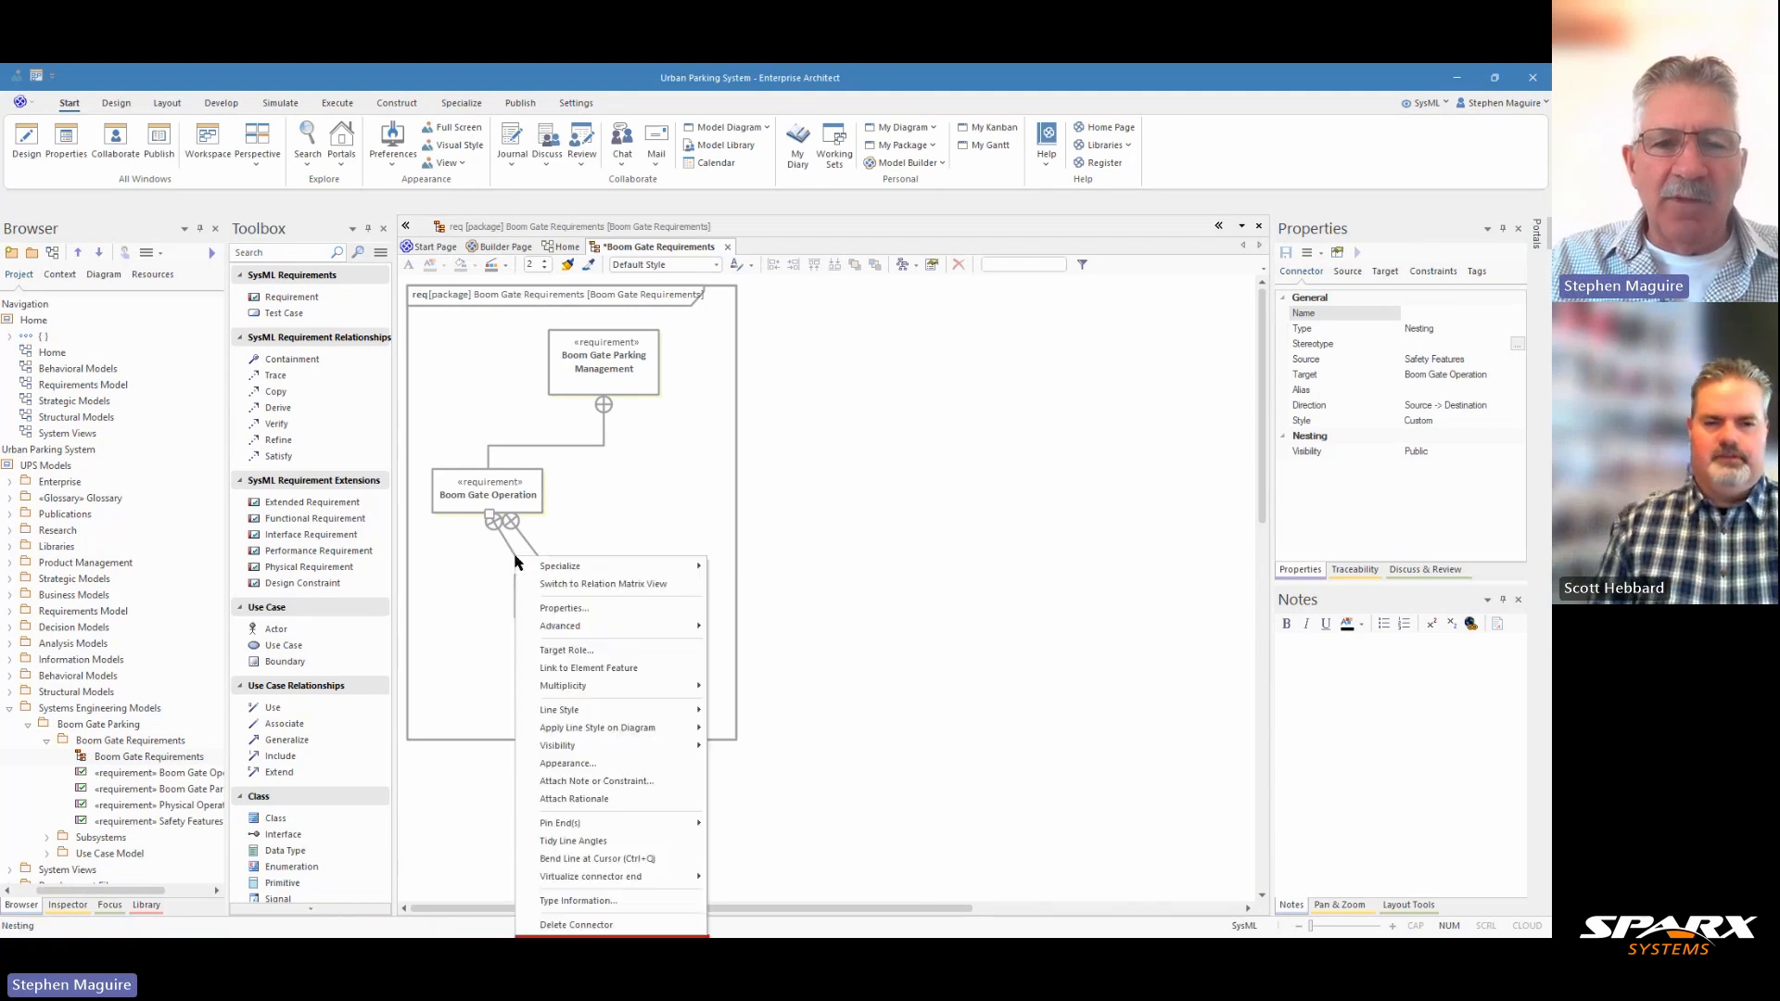
pyautogui.moveTo(571, 569)
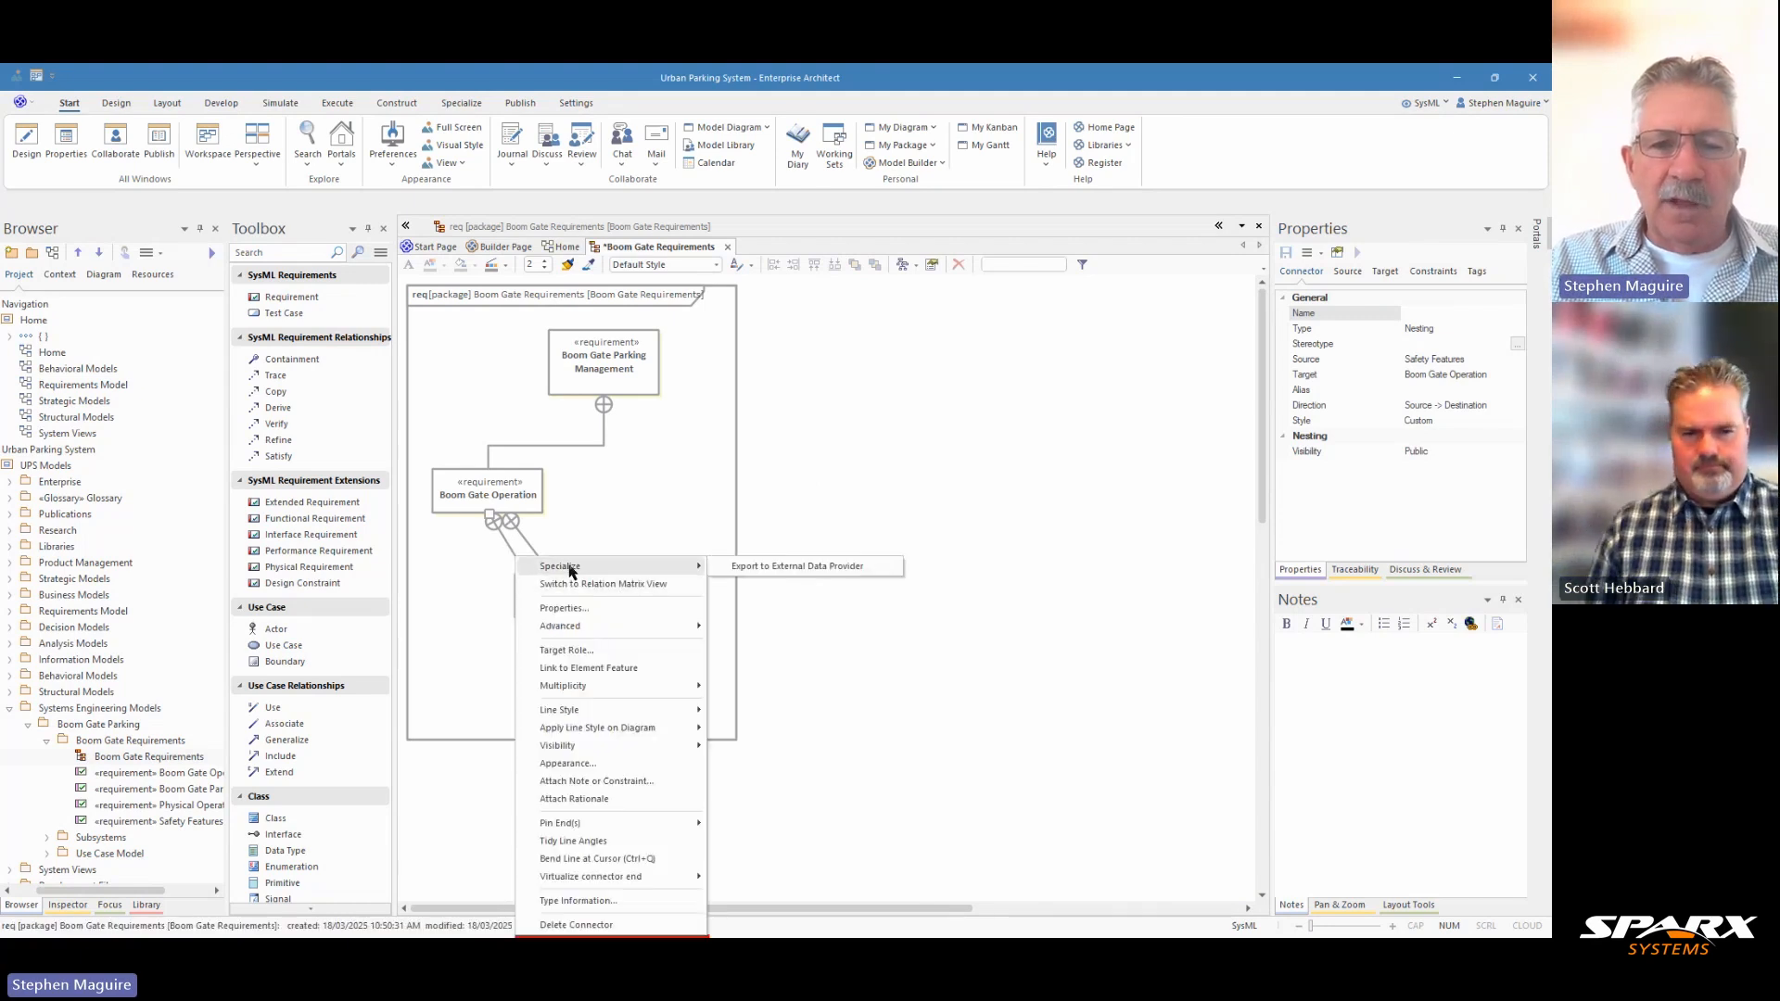
pyautogui.moveTo(588, 714)
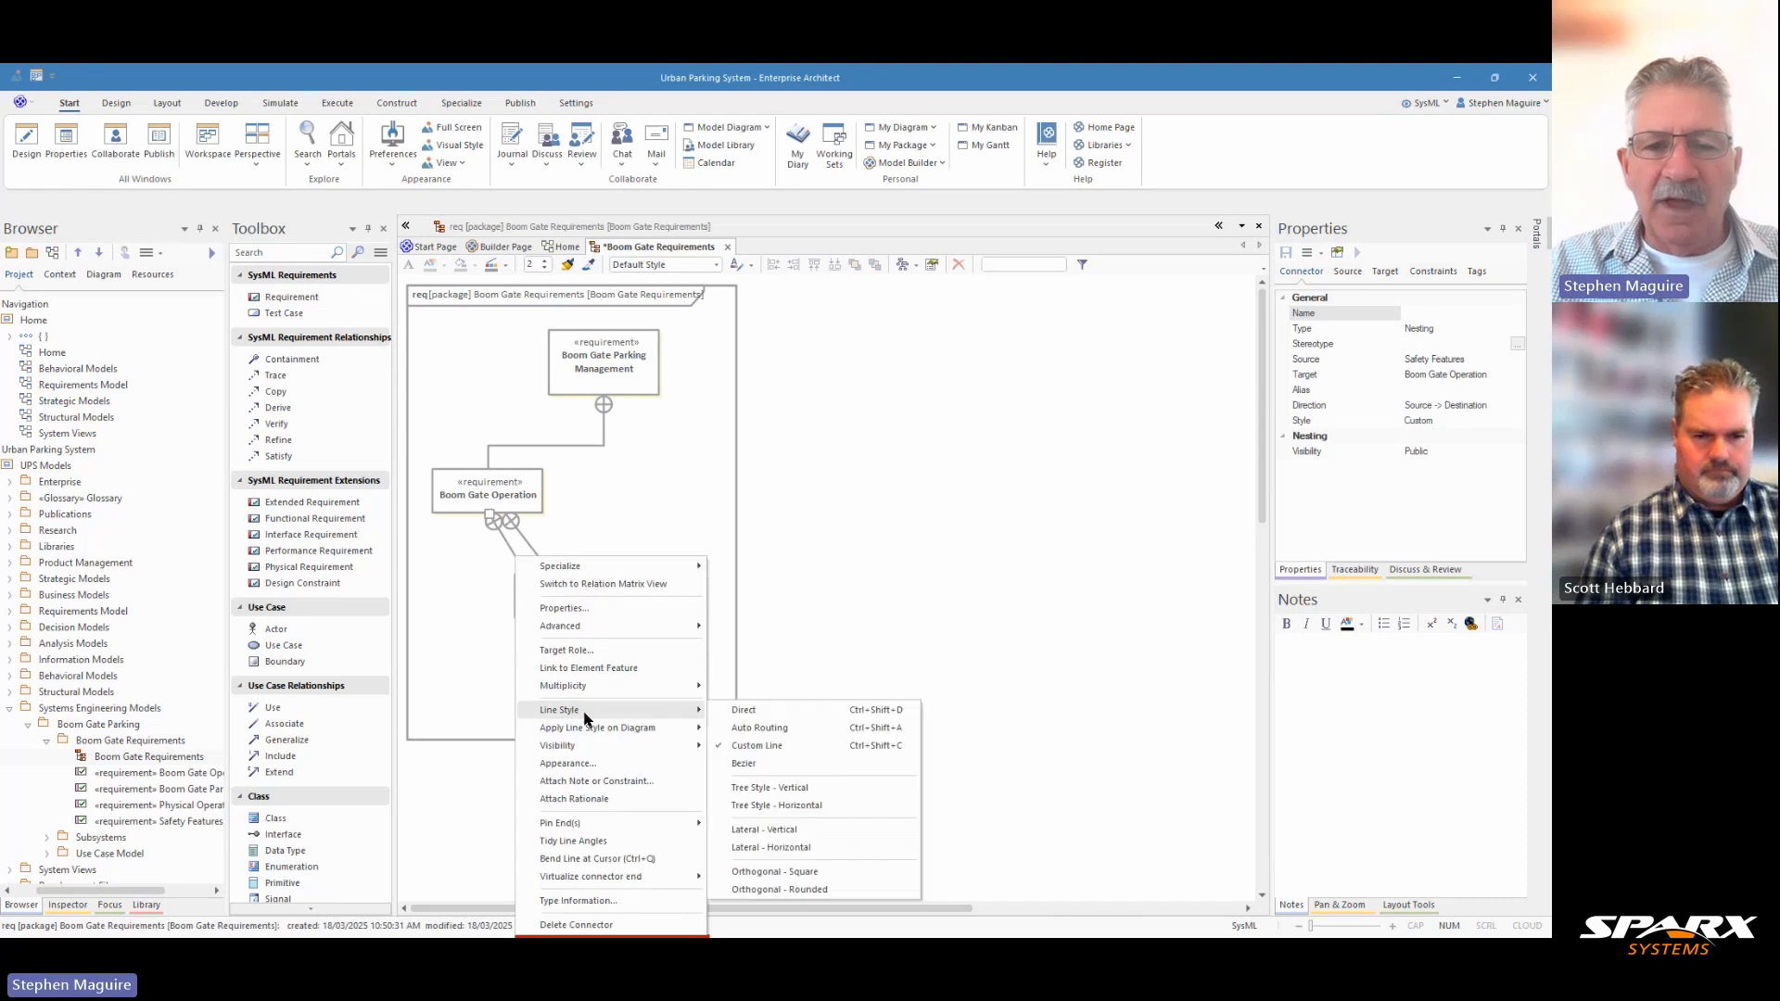
pyautogui.click(767, 838)
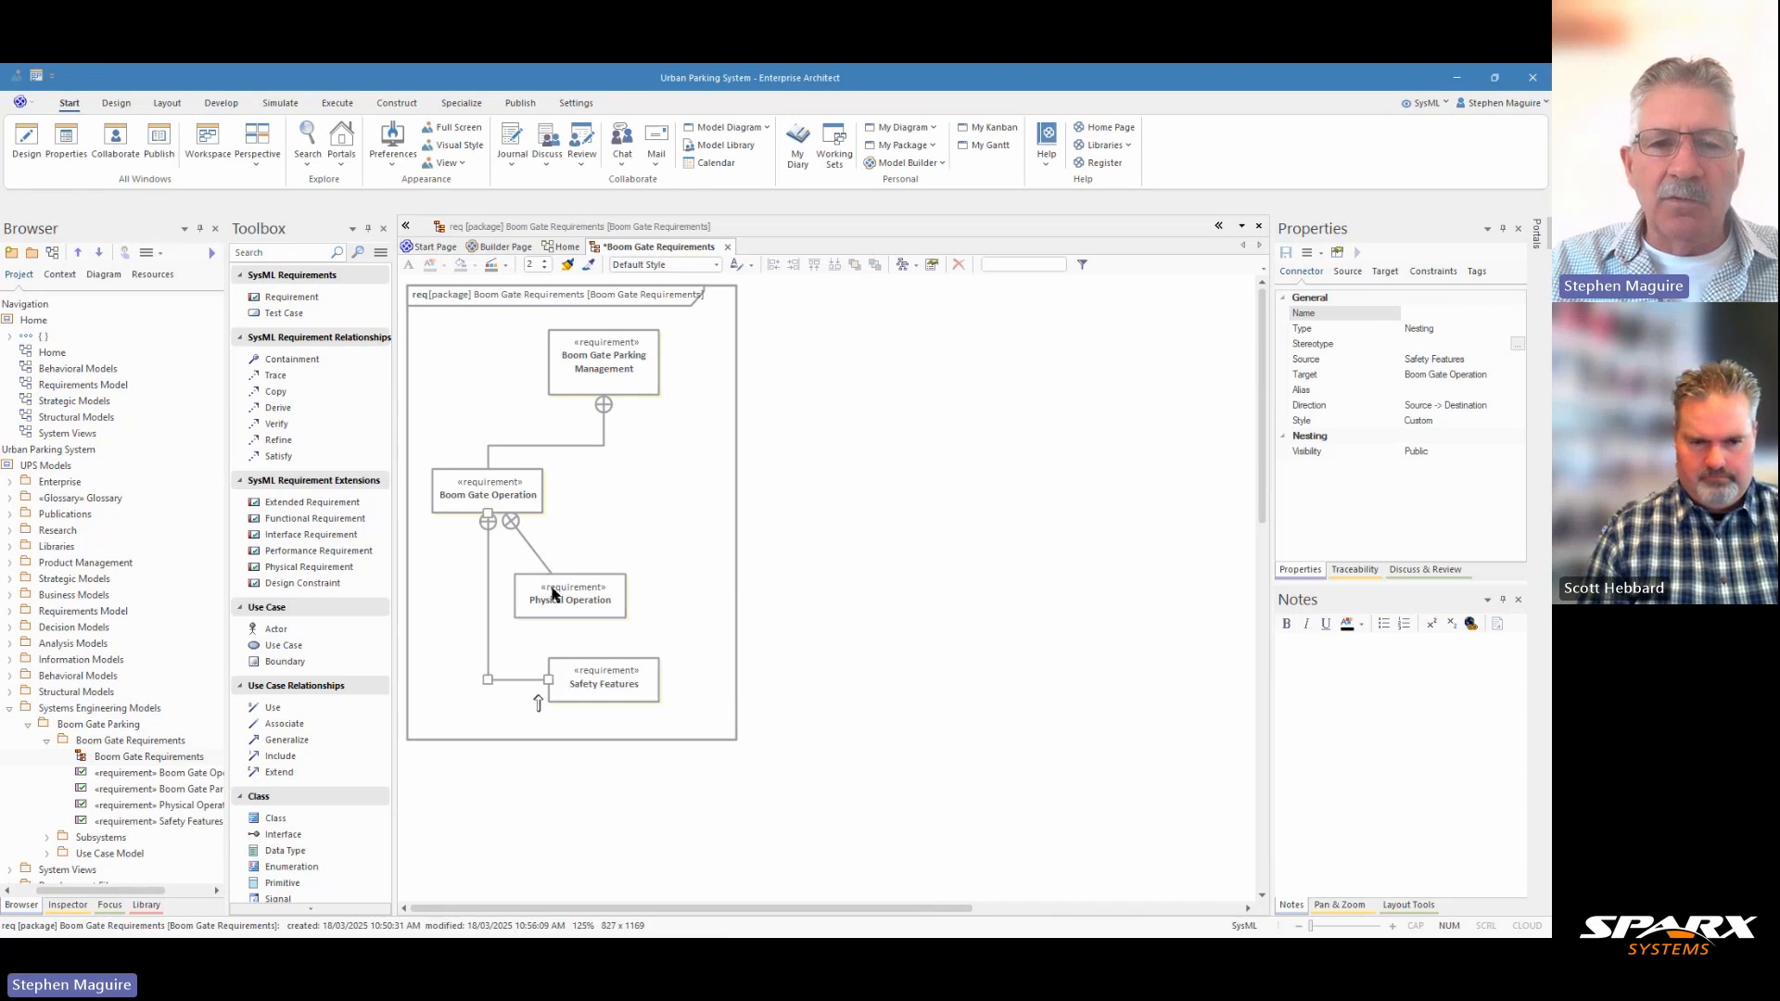
# Apply the Lateral - Vertical line style to the connector between Physical Operation and Boom Gate Operation.
pyautogui.click(532, 546)
pyautogui.rightClick(531, 546)
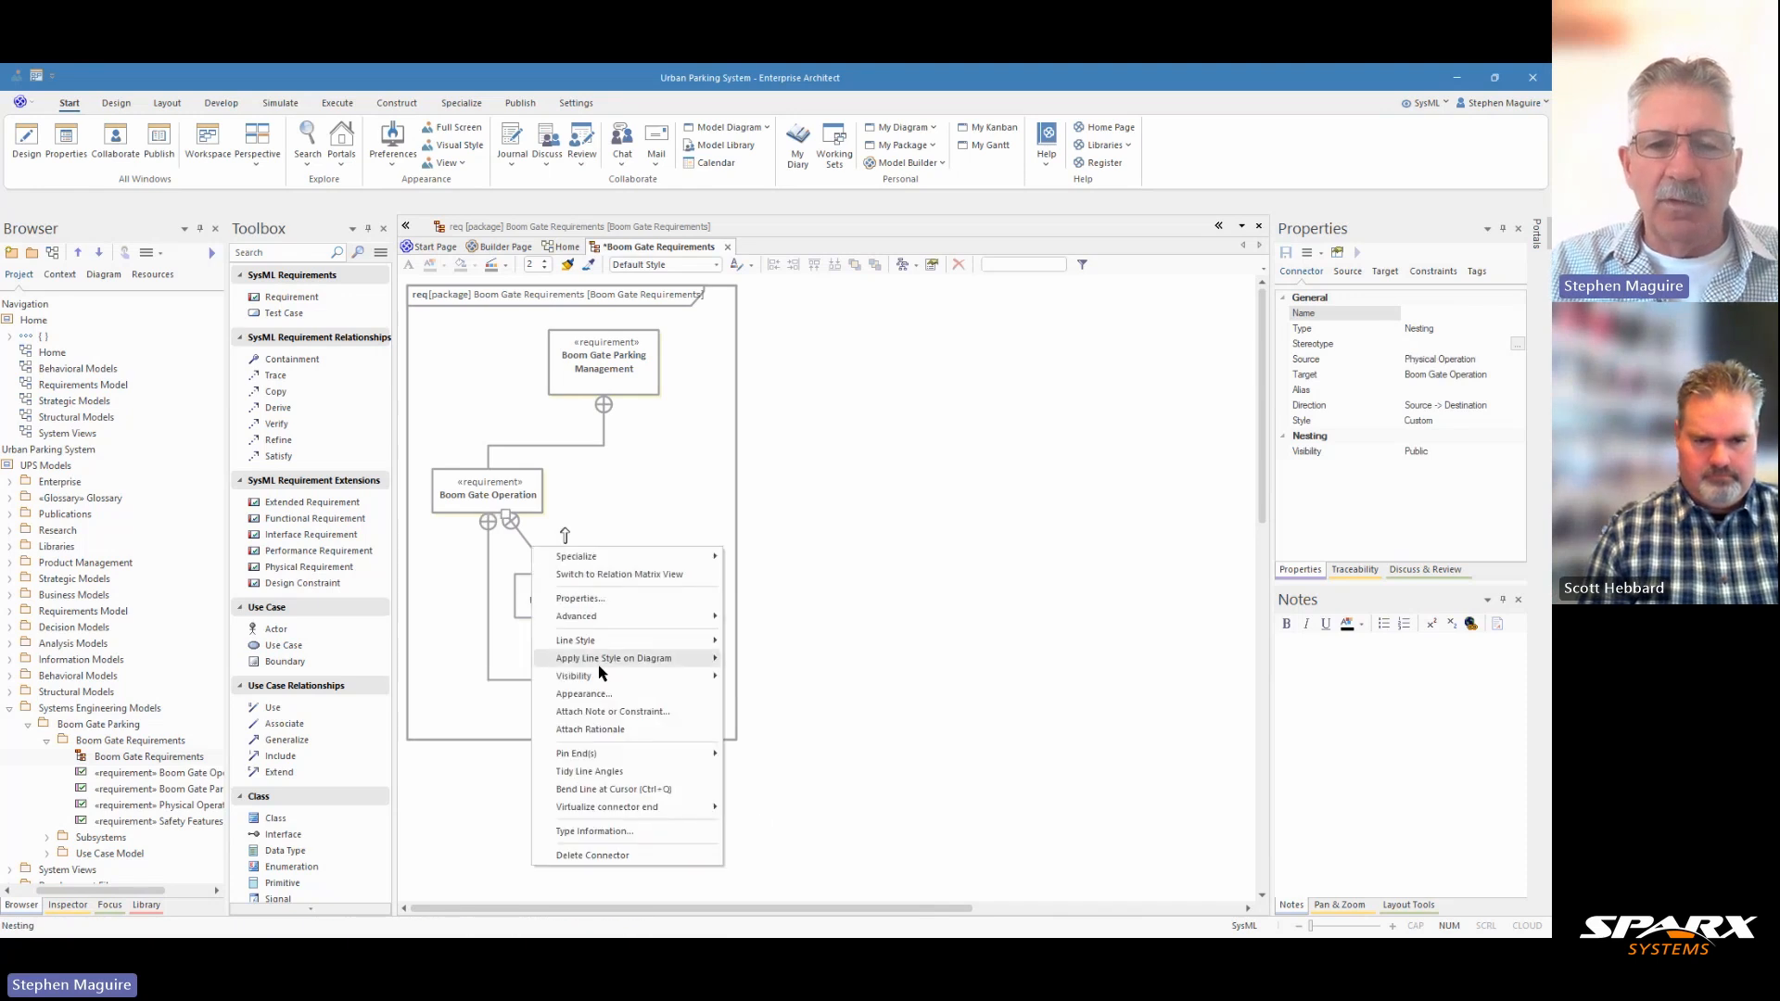
pyautogui.moveTo(598, 639)
pyautogui.click(805, 760)
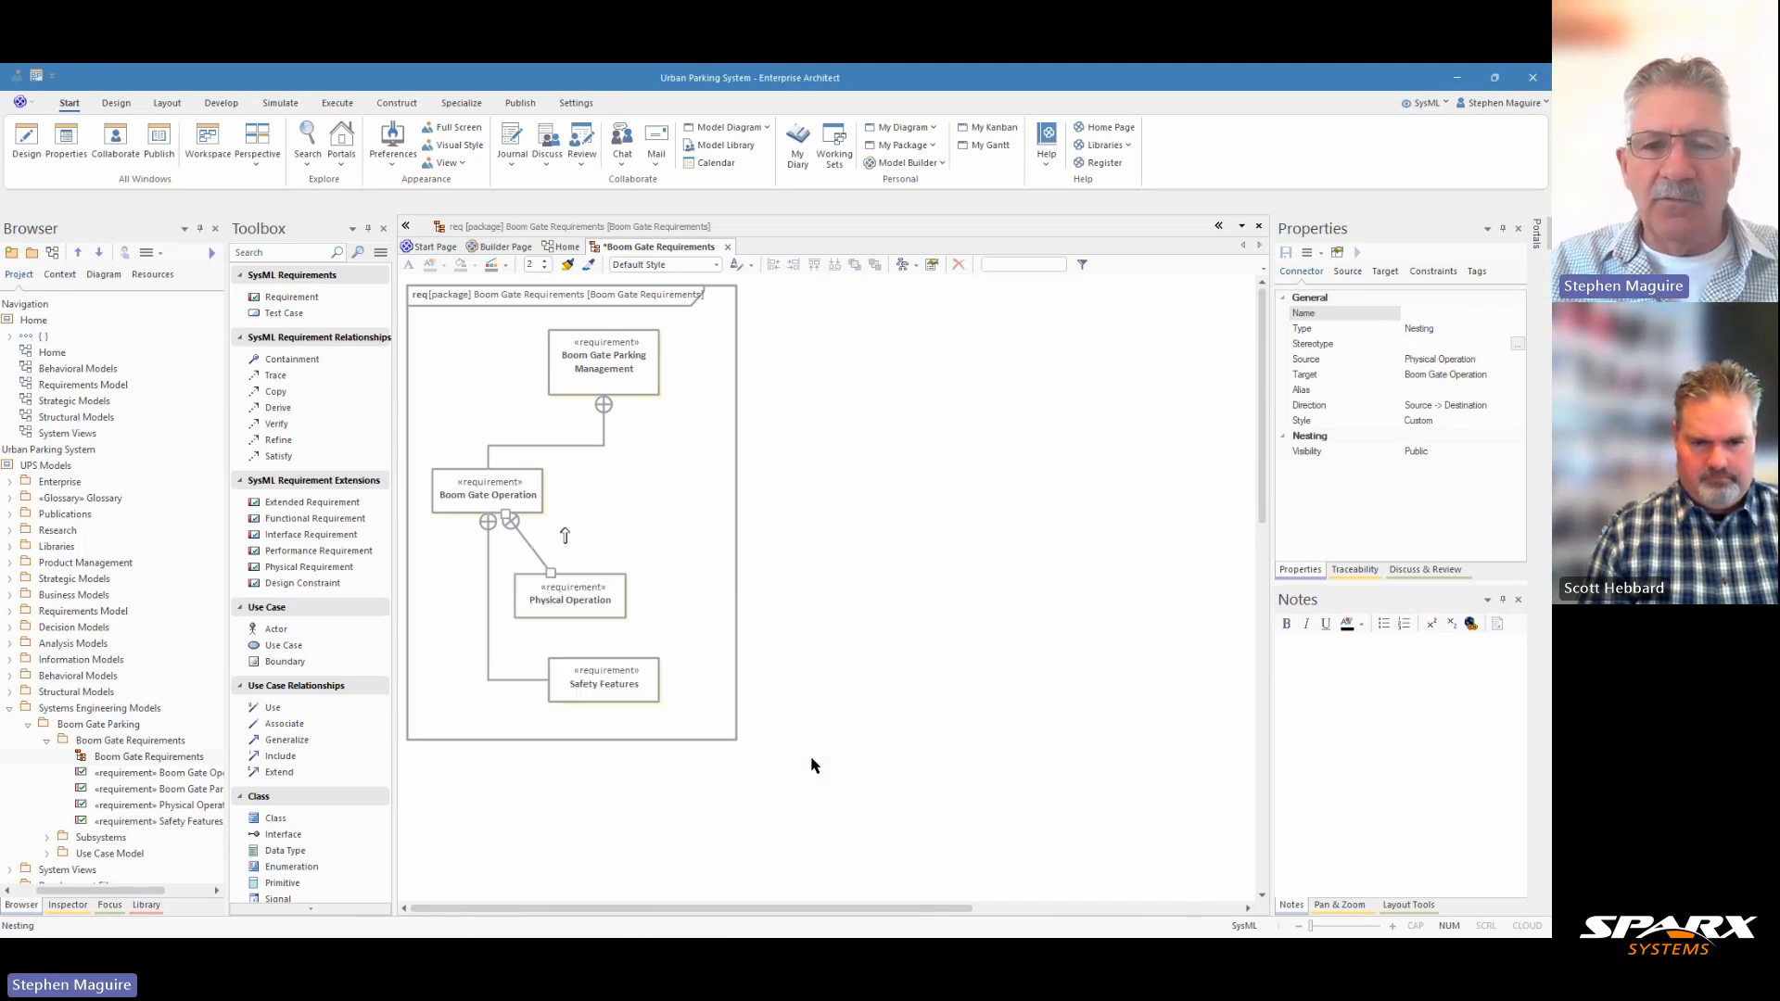
# Align the left edges of Physical Operation and Safety Features, with Physical Operation as the reference element.
pyautogui.click(545, 598)
pyautogui.click(582, 691)
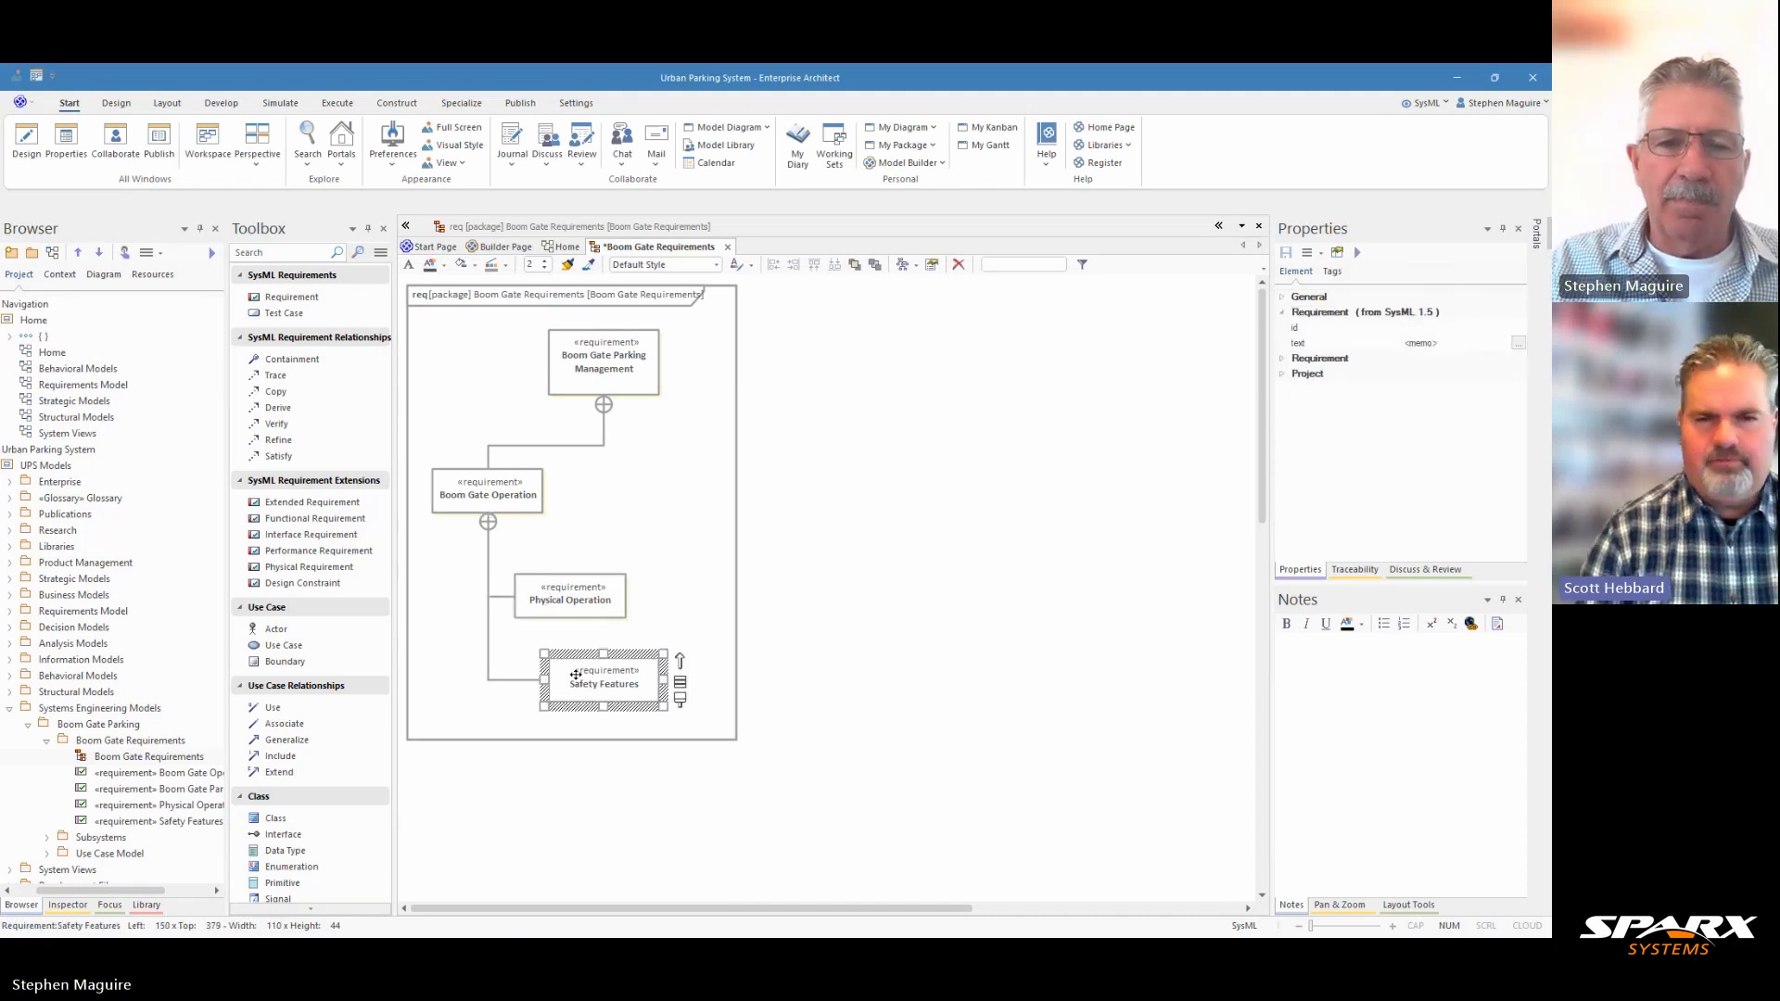
pyautogui.keyDown('ctrl'); pyautogui.click(548, 612); pyautogui.keyUp('ctrl')
pyautogui.click(169, 103)
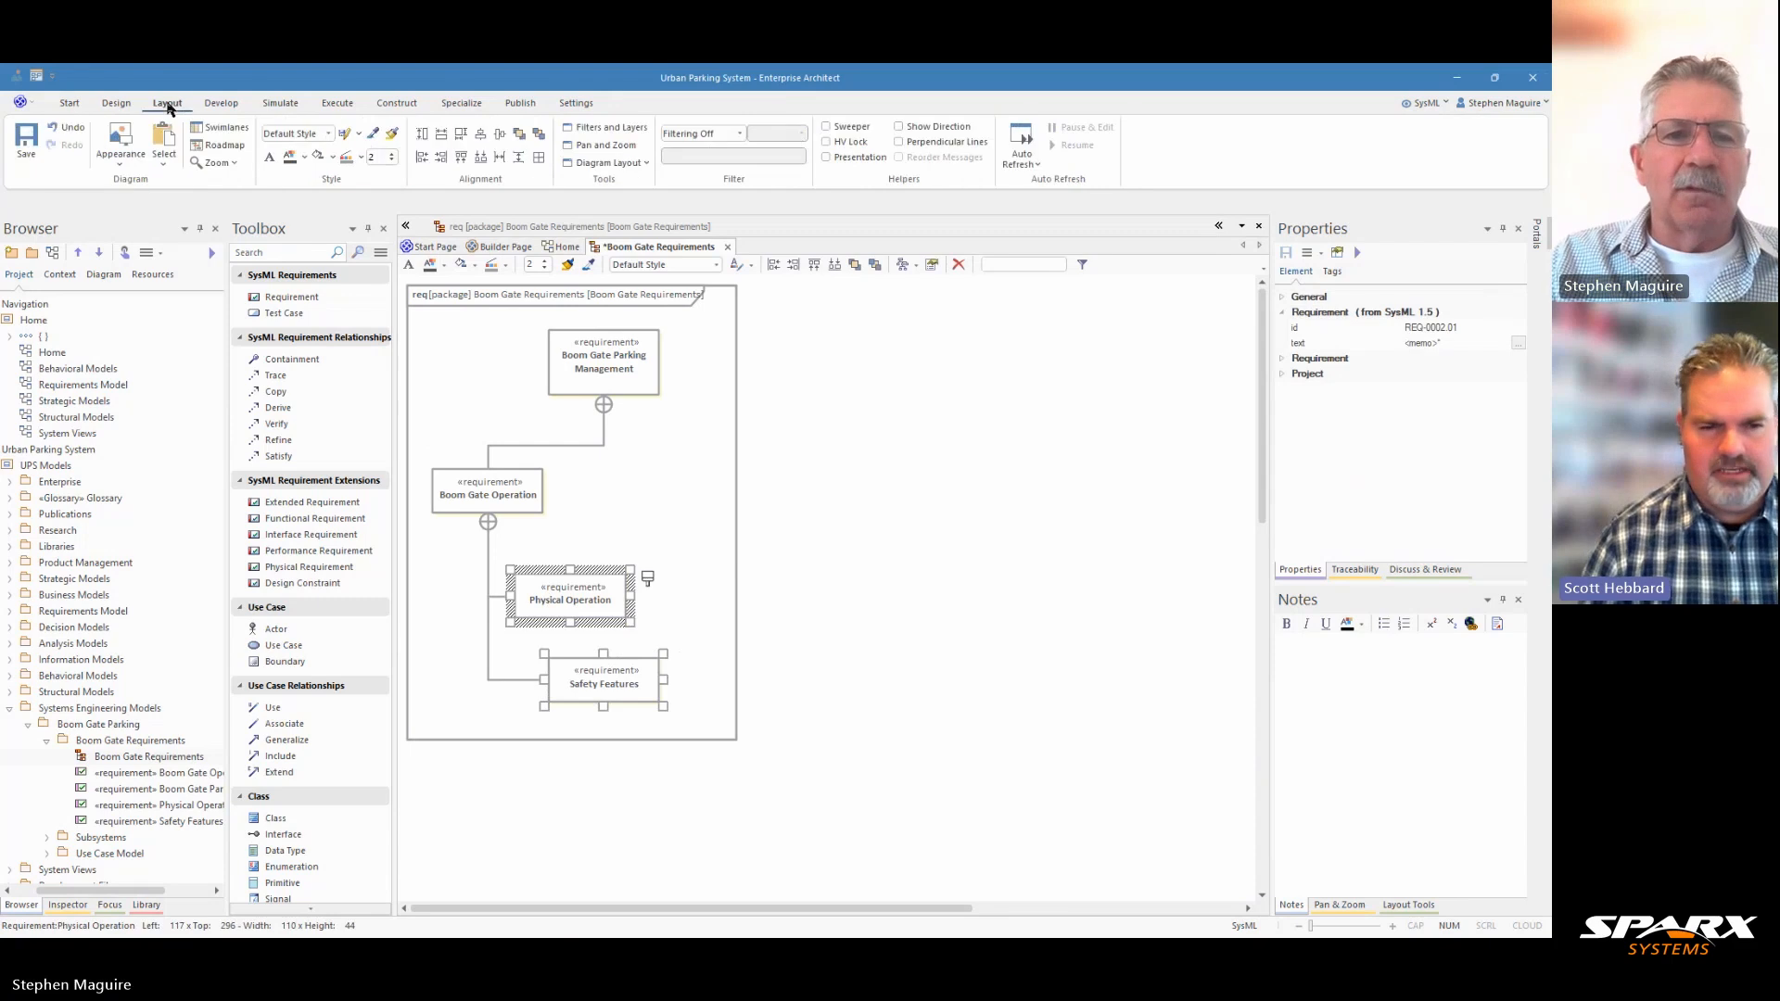
pyautogui.click(423, 157)
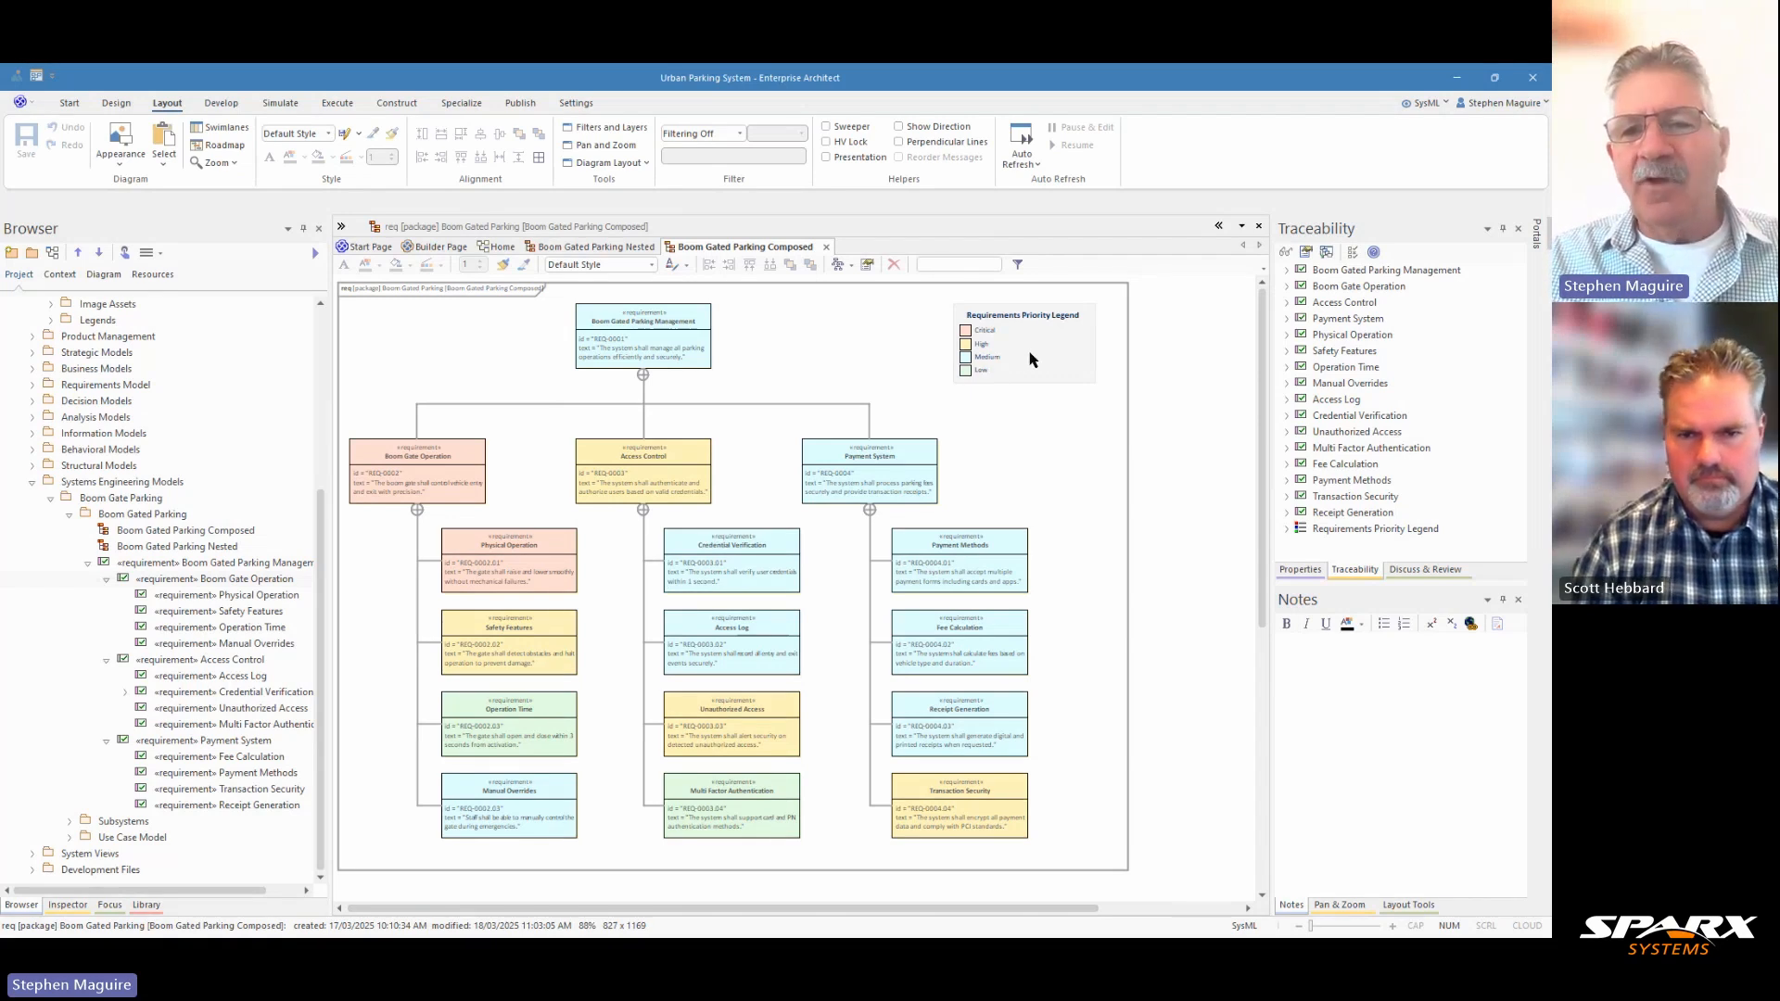
# Show the toolbox, look through its Common Elements and SysML Common element types, and hide the toolbox again.
pyautogui.click(341, 230)
pyautogui.scroll(-5, 412, 599)
pyautogui.scroll(-7, 411, 599)
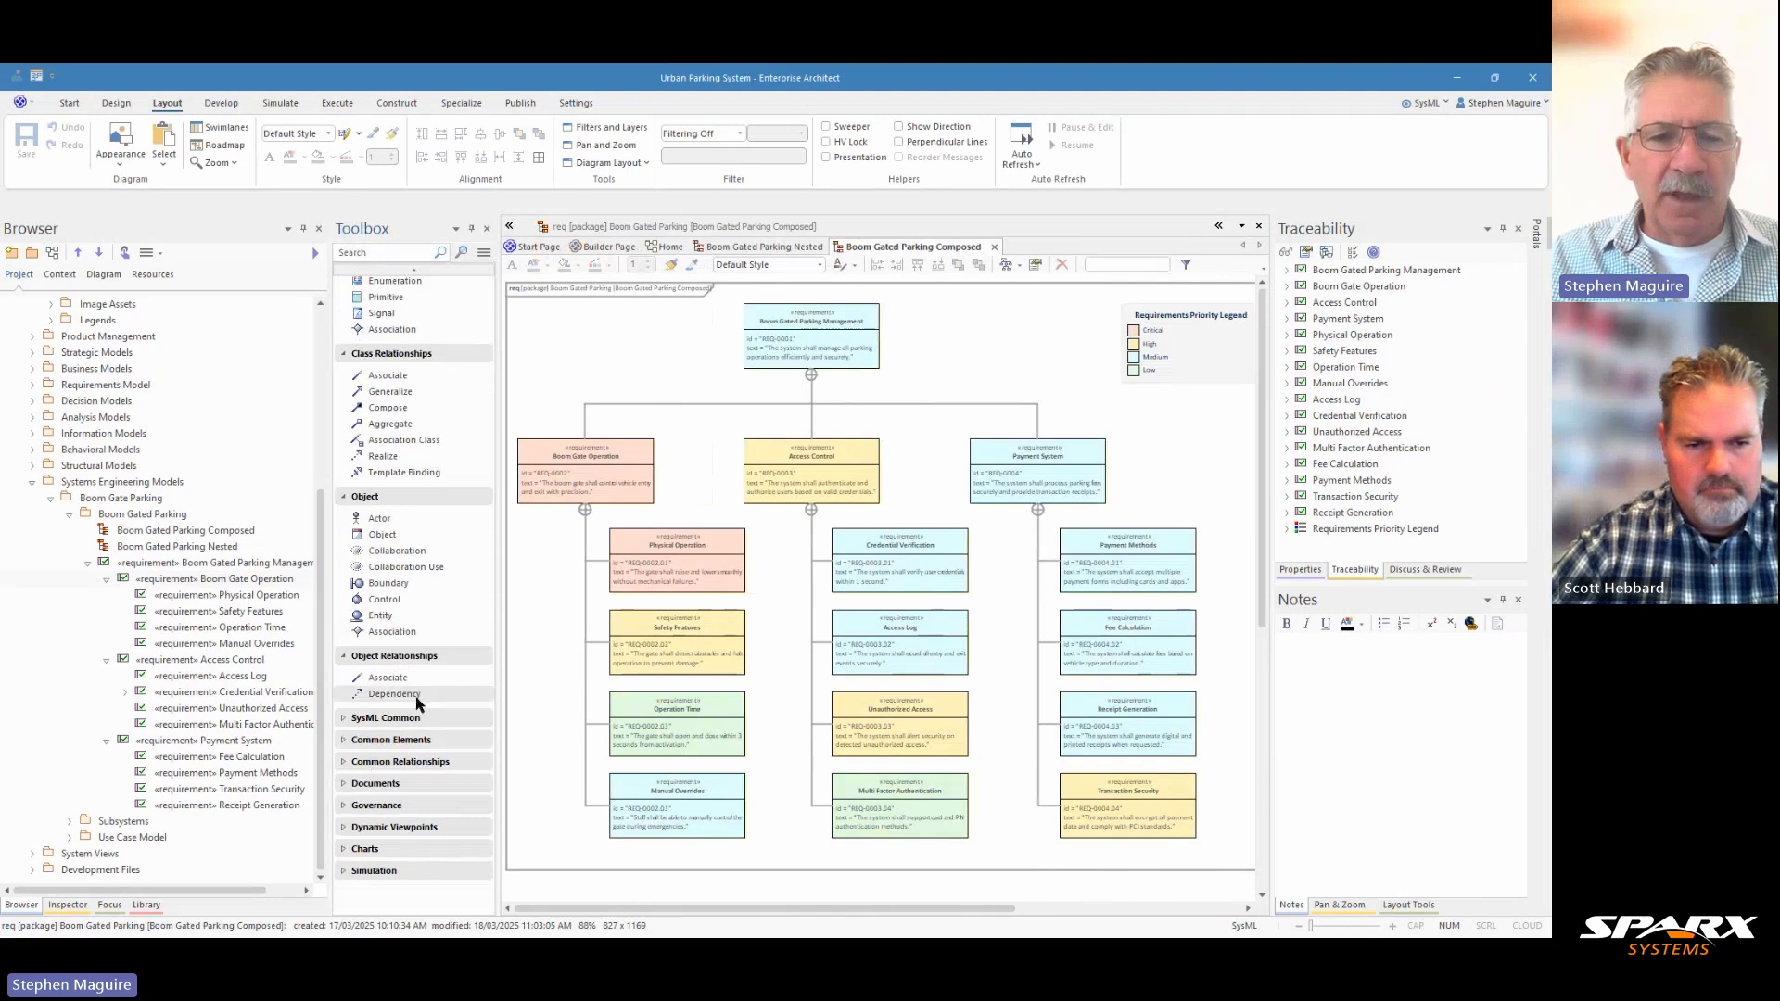
pyautogui.click(344, 742)
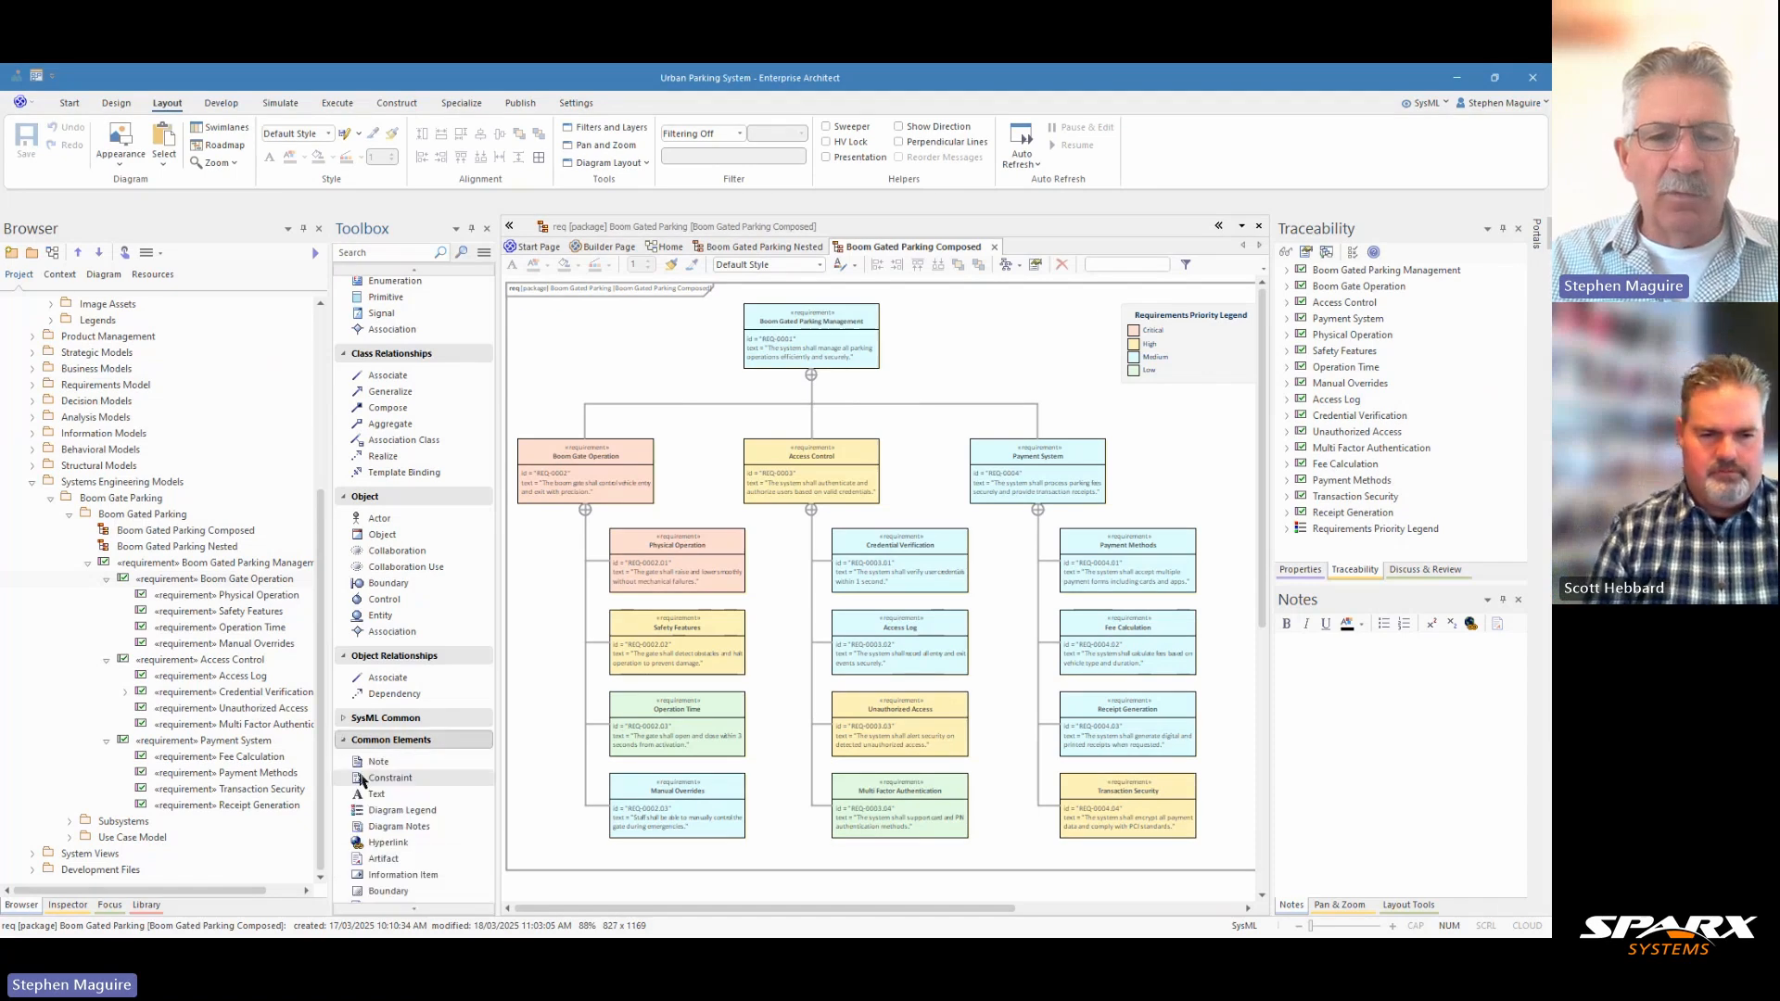
pyautogui.click(344, 720)
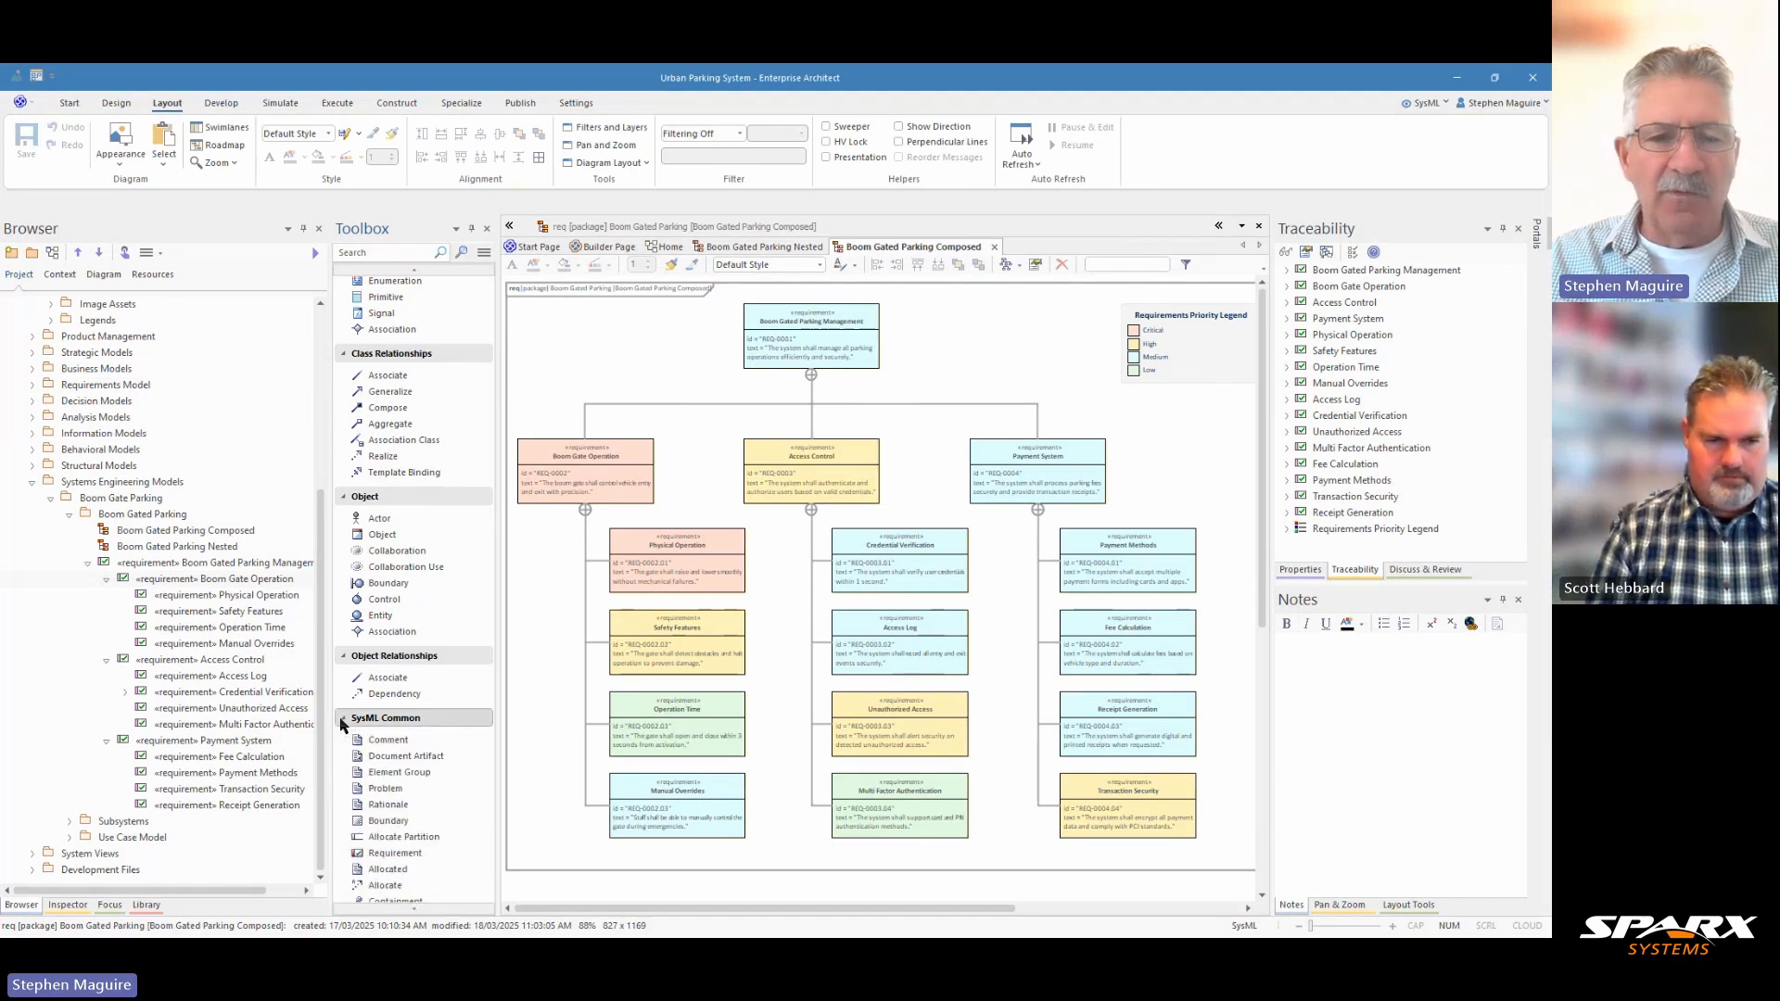
pyautogui.click(344, 720)
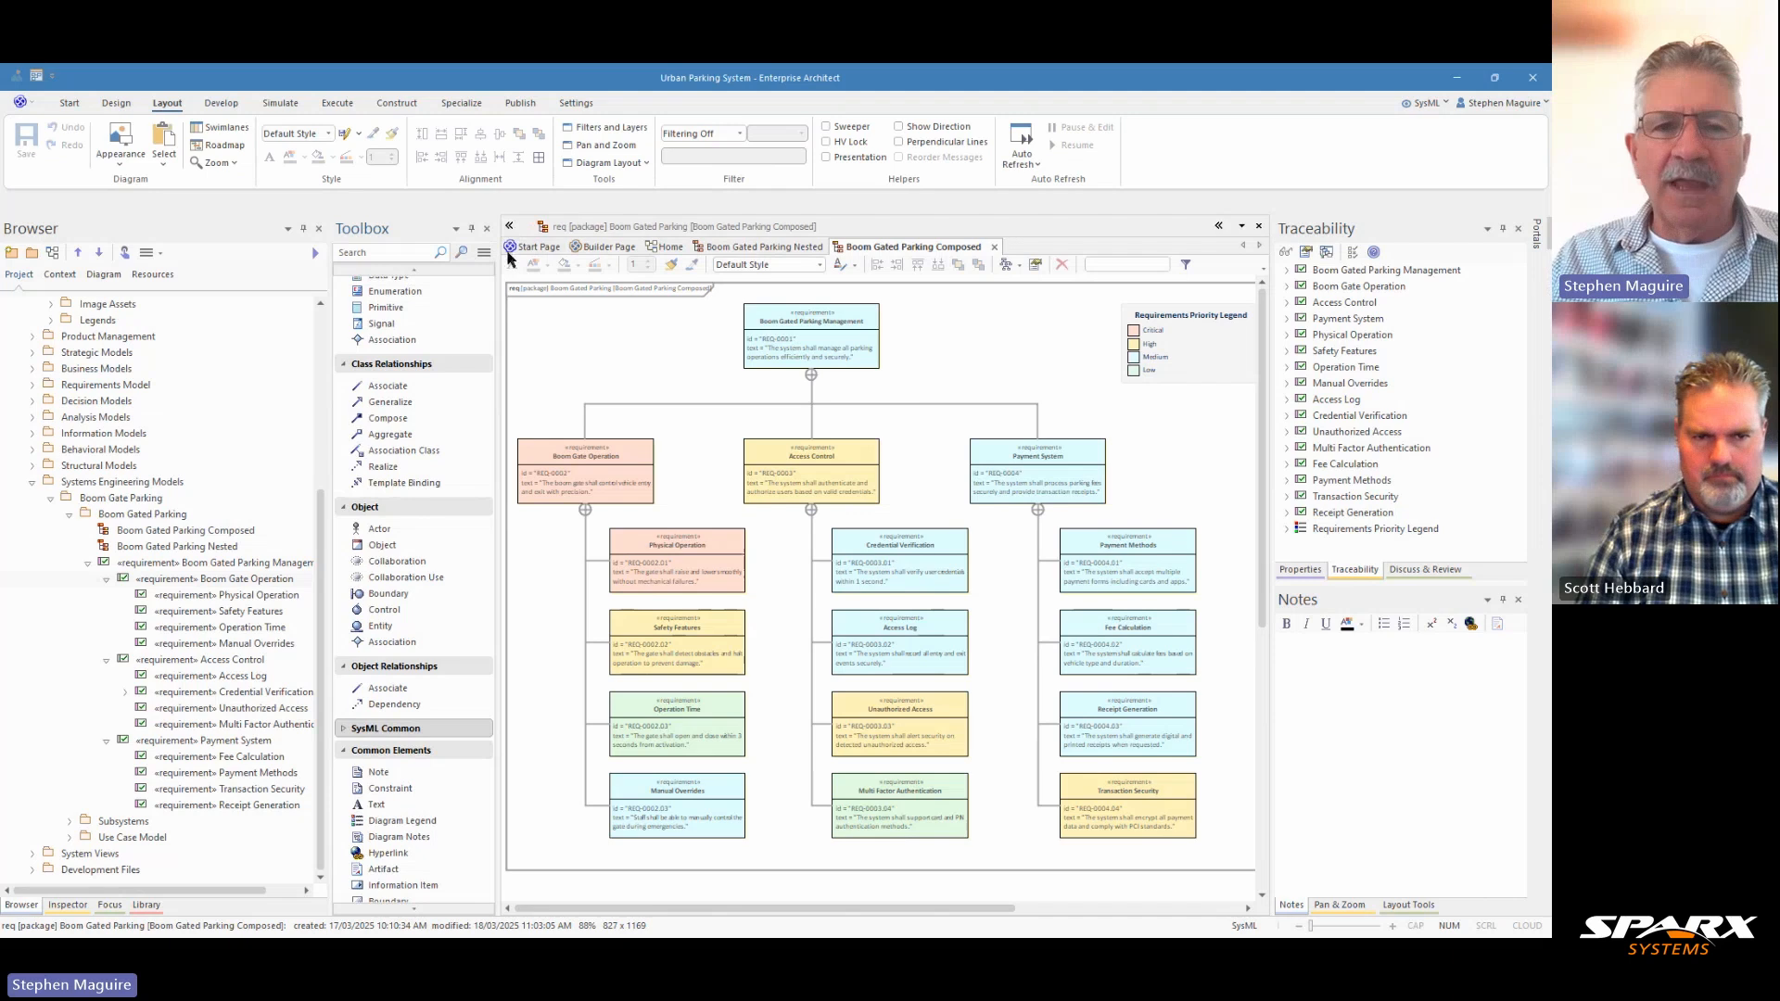
pyautogui.click(509, 227)
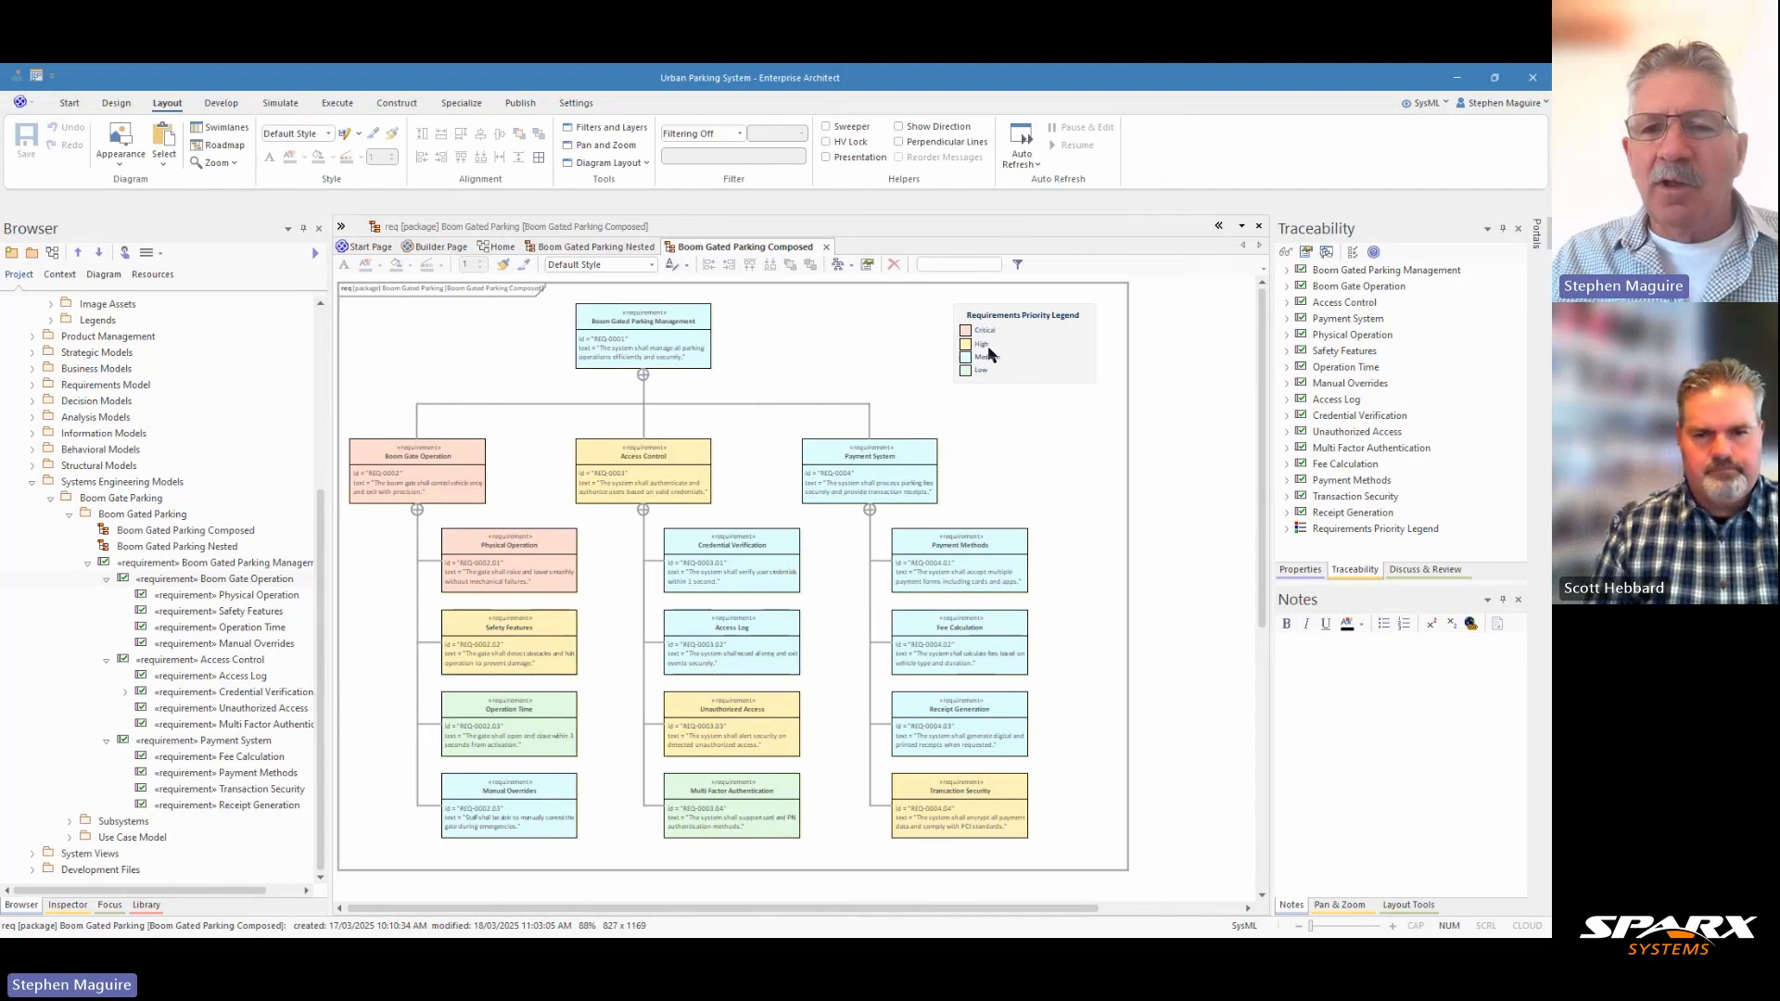
# Examine the Requirements Priority Legend and the General, Requirement and Project properties of the Physical Operation requirement.
pyautogui.click(1031, 353)
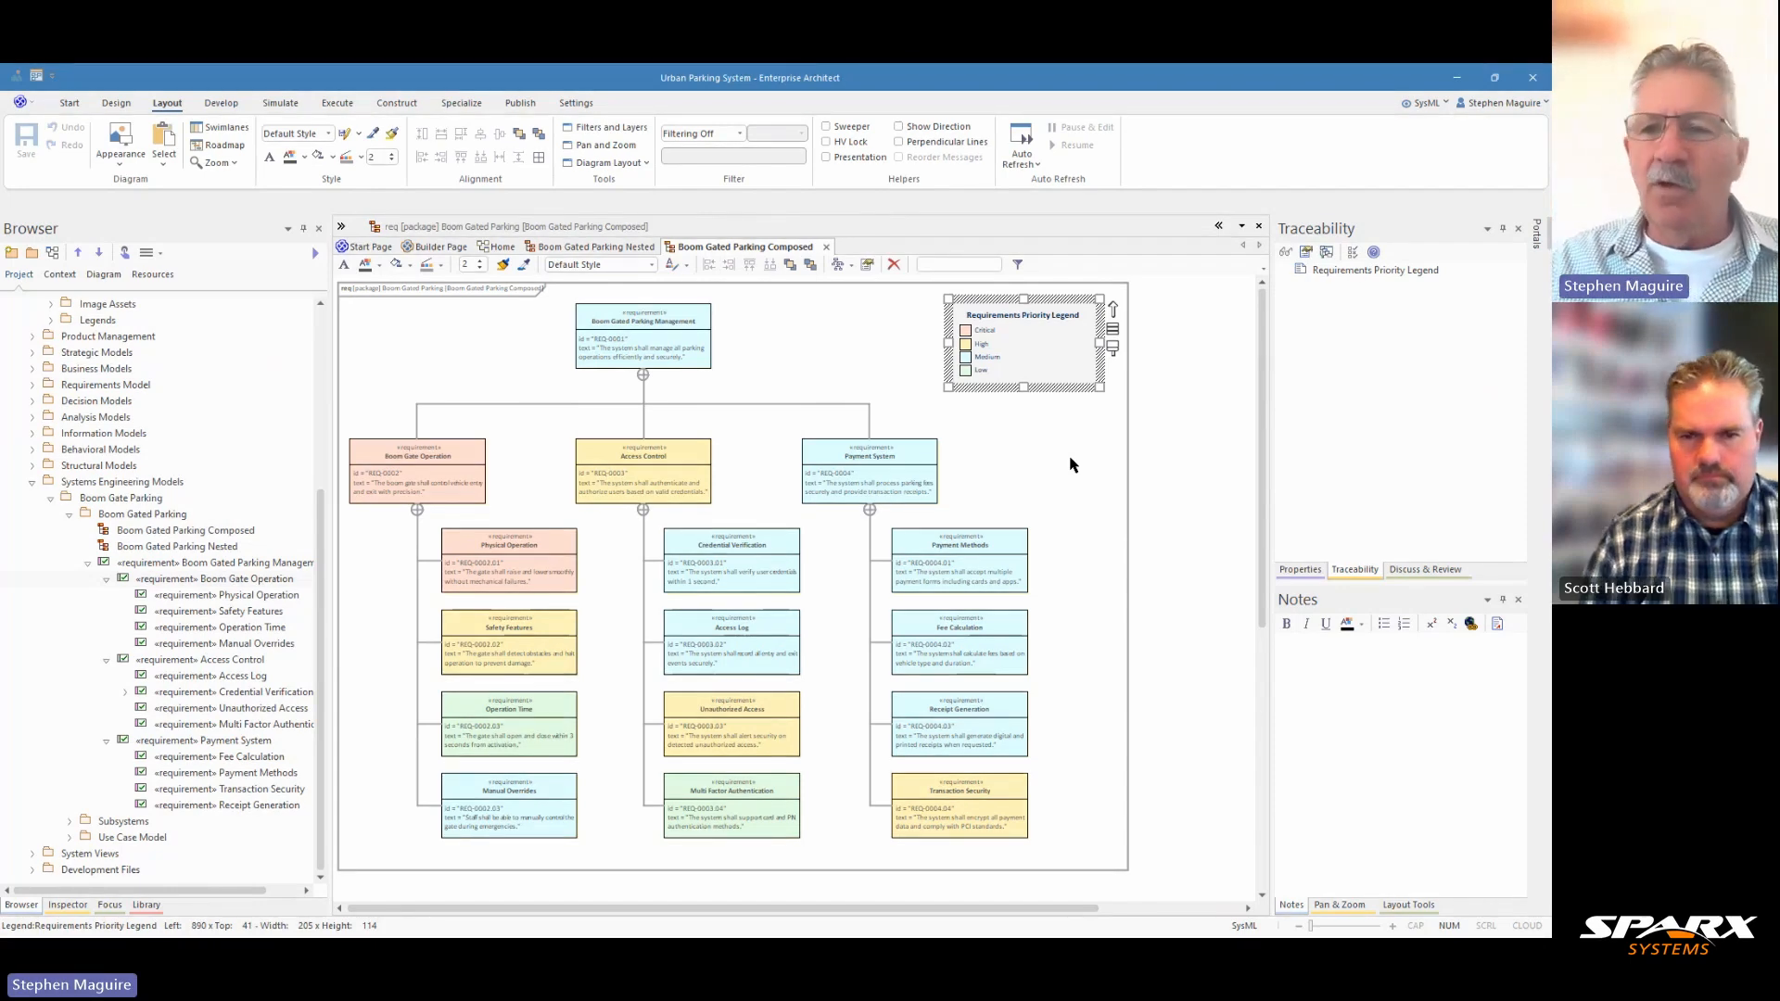
pyautogui.click(1303, 570)
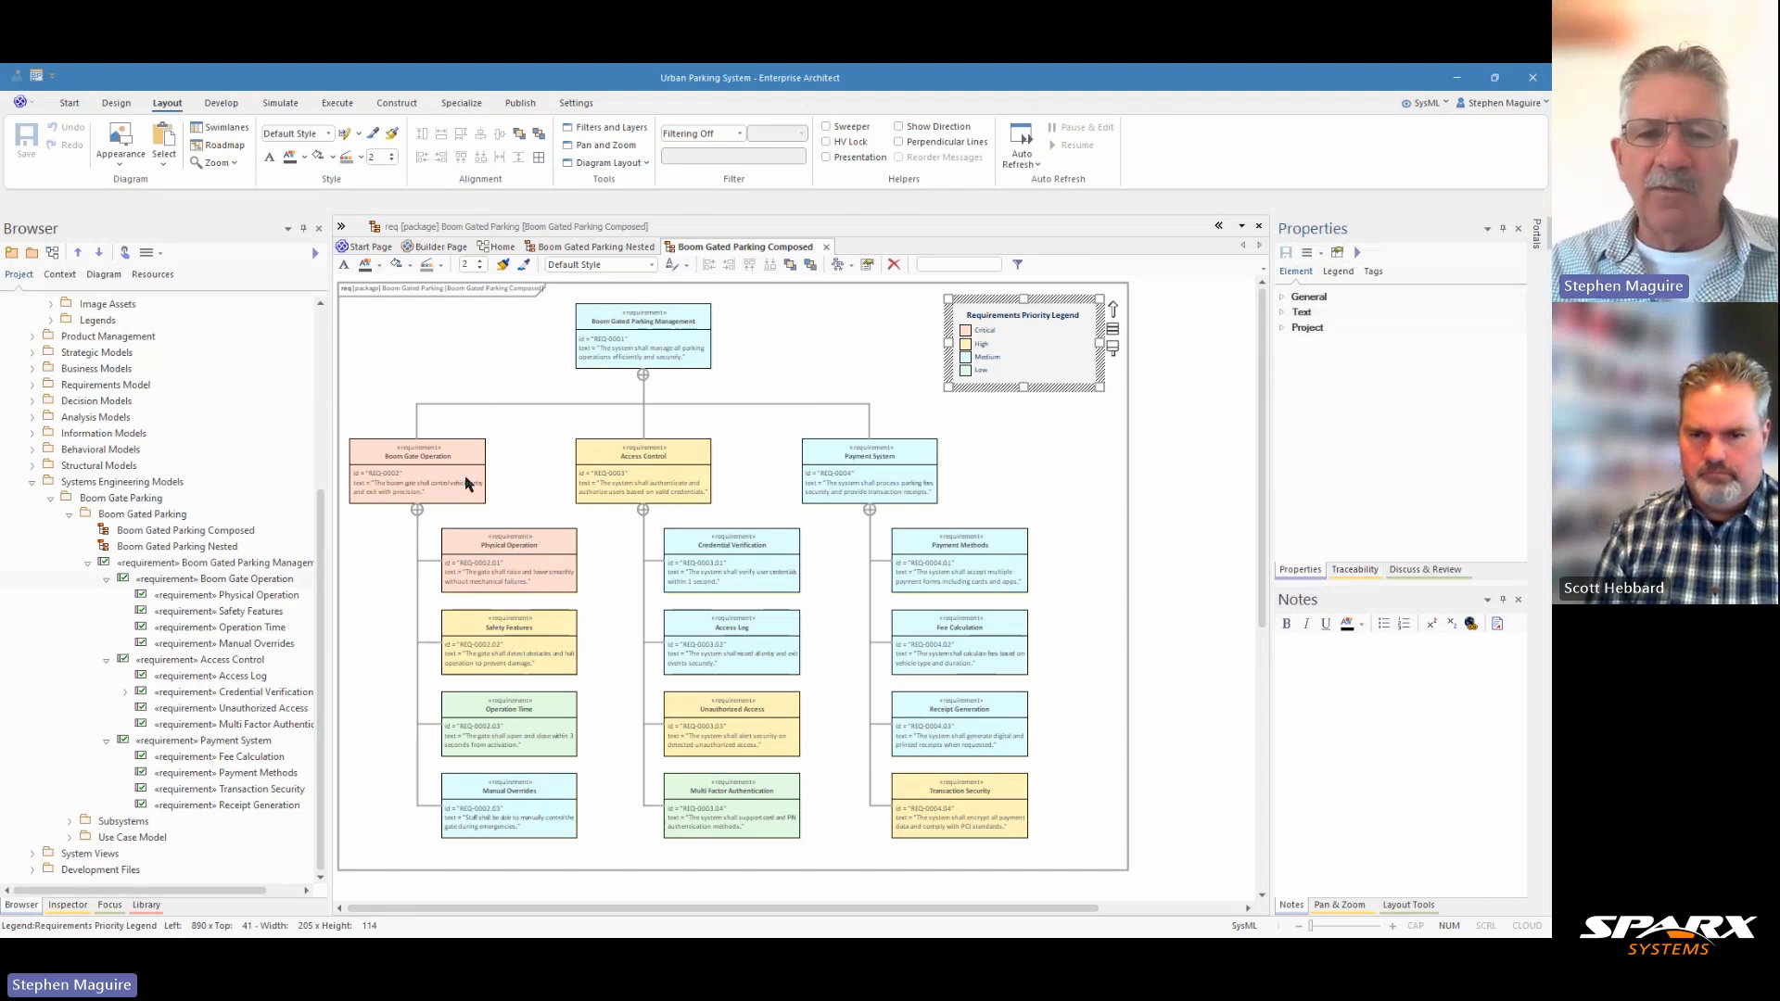
pyautogui.click(494, 566)
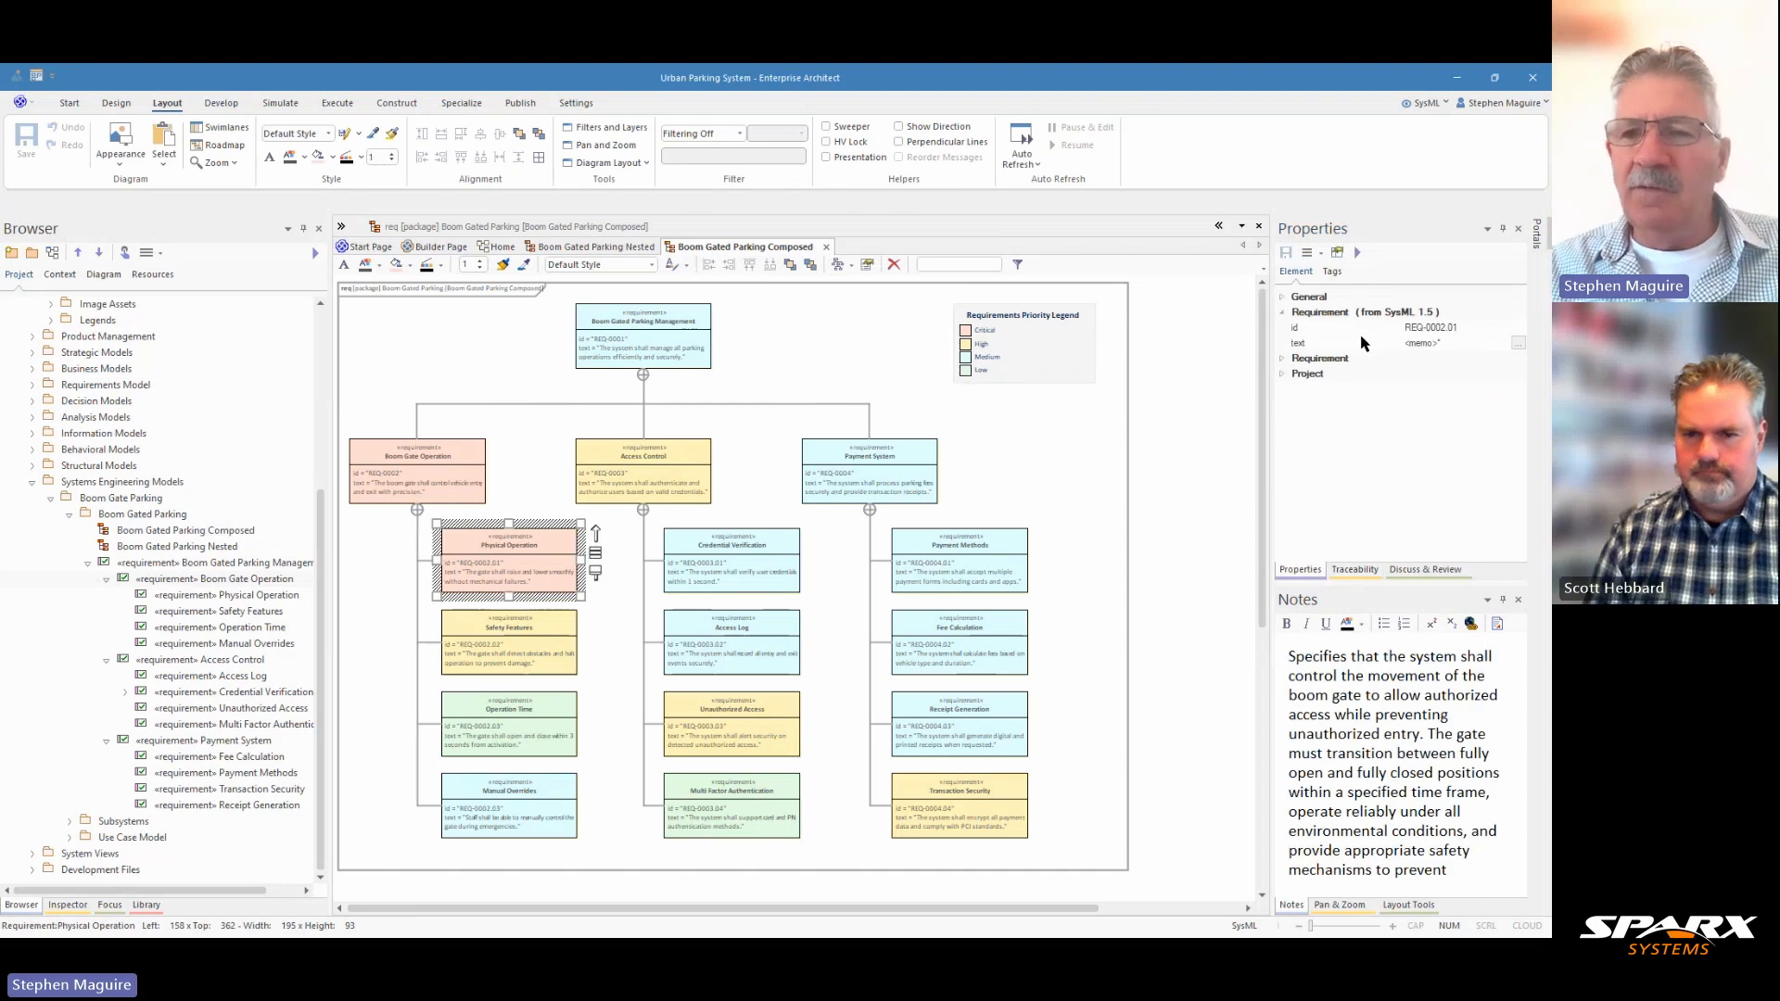
pyautogui.click(1283, 297)
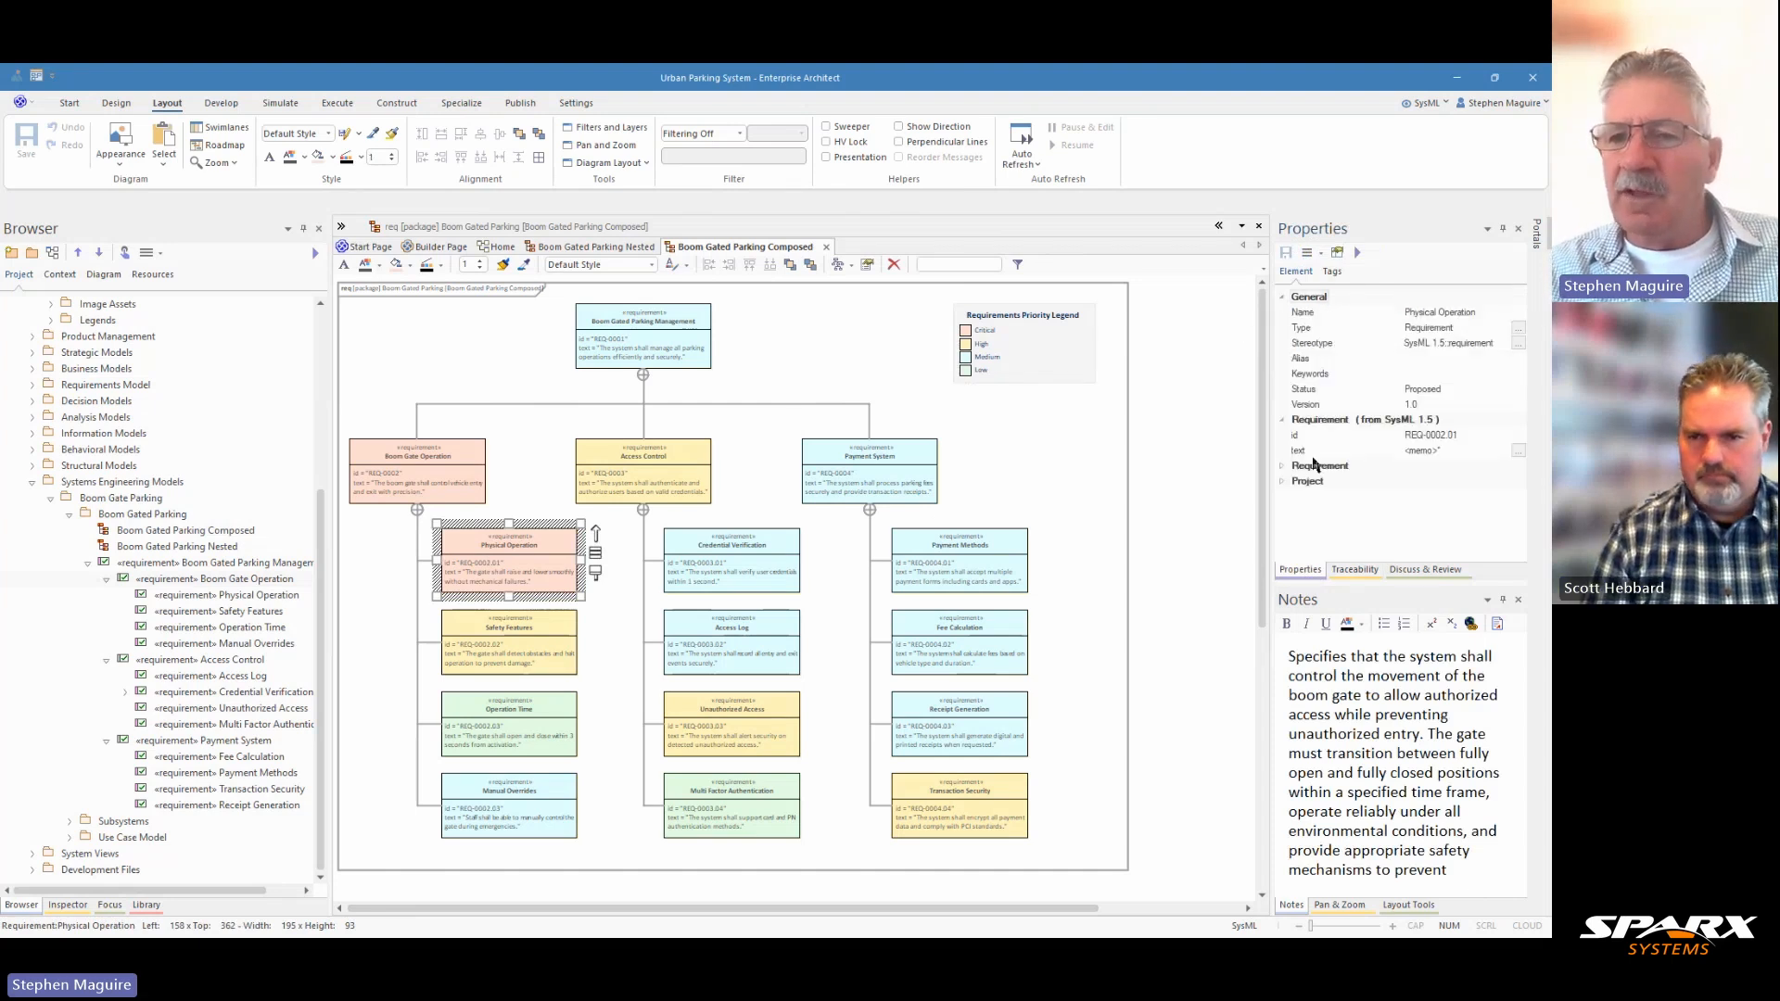
pyautogui.click(1284, 482)
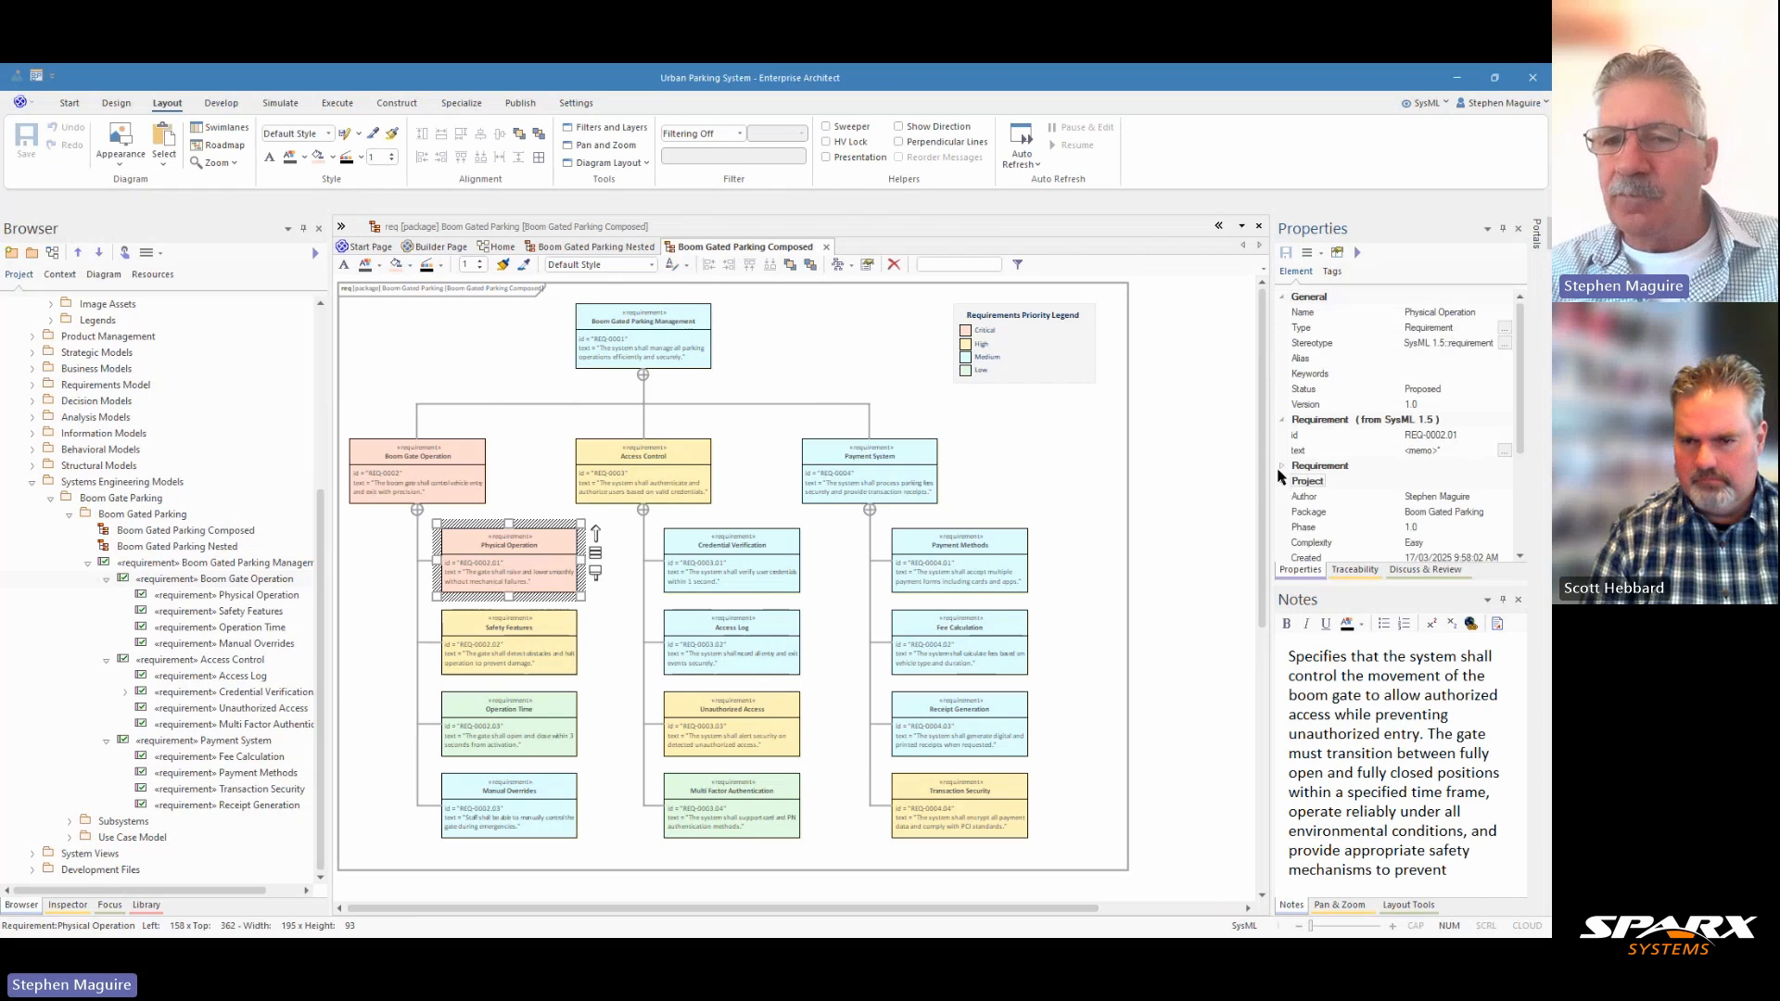
pyautogui.click(1280, 468)
pyautogui.scroll(-1, 1525, 398)
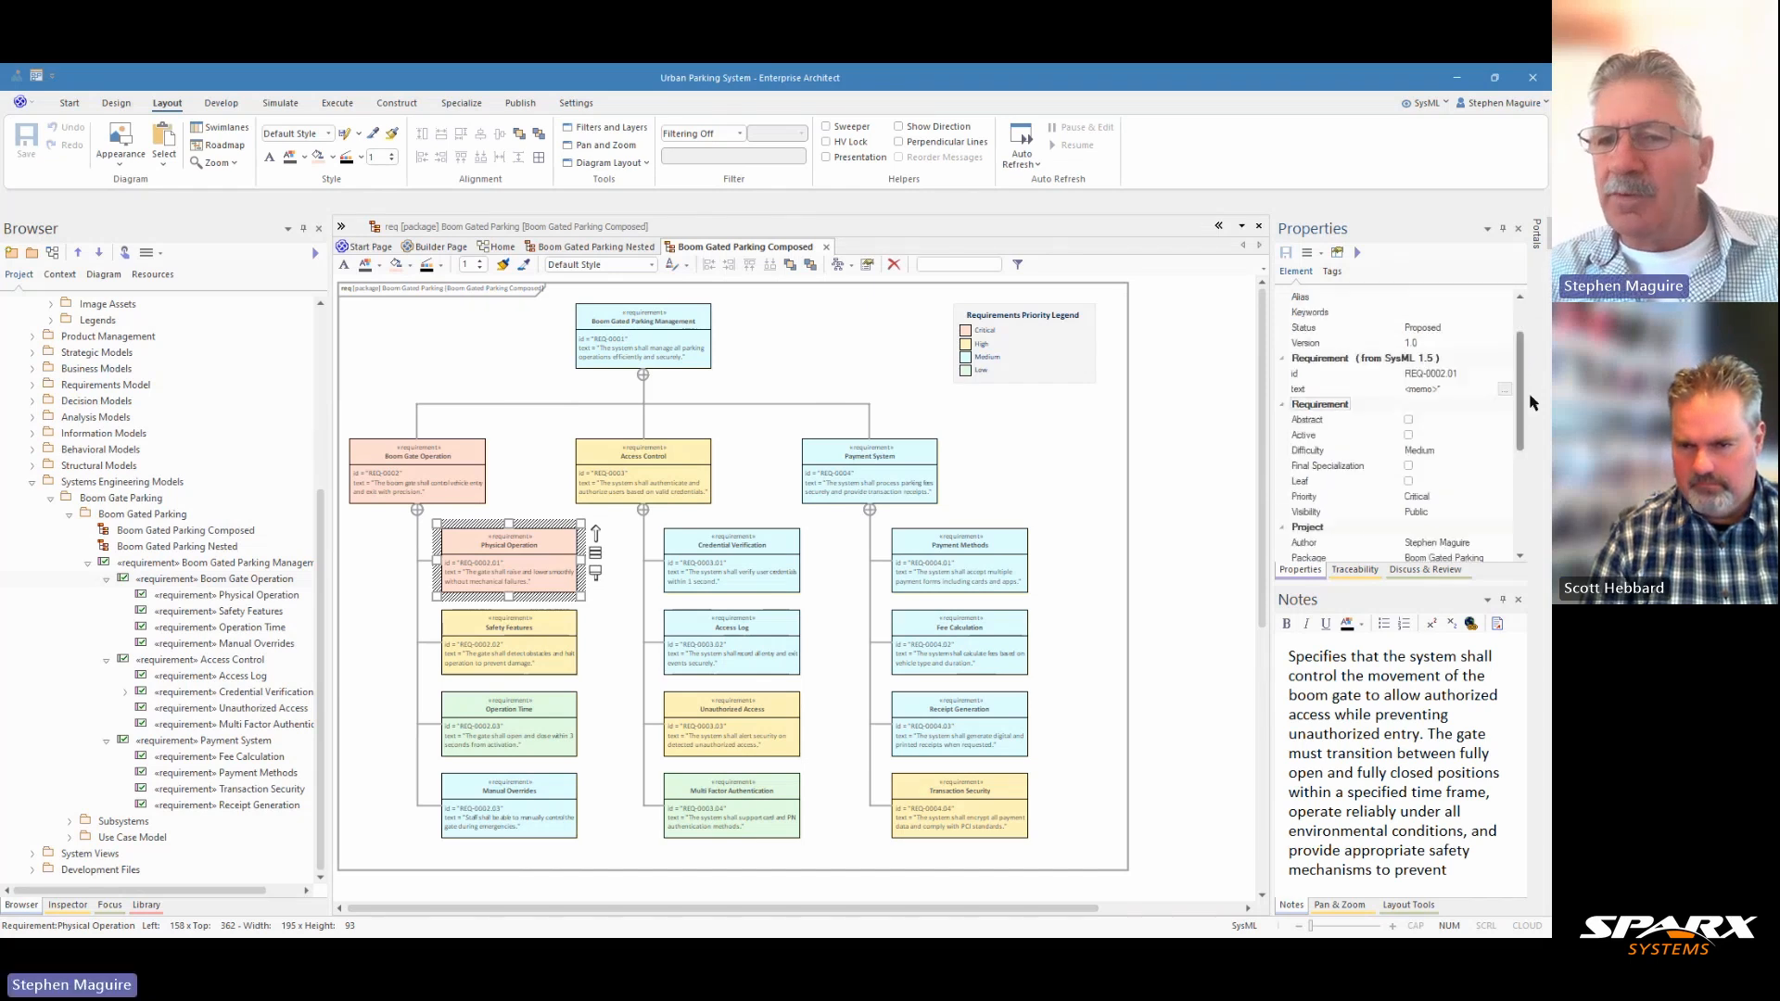
pyautogui.scroll(-3, 1530, 401)
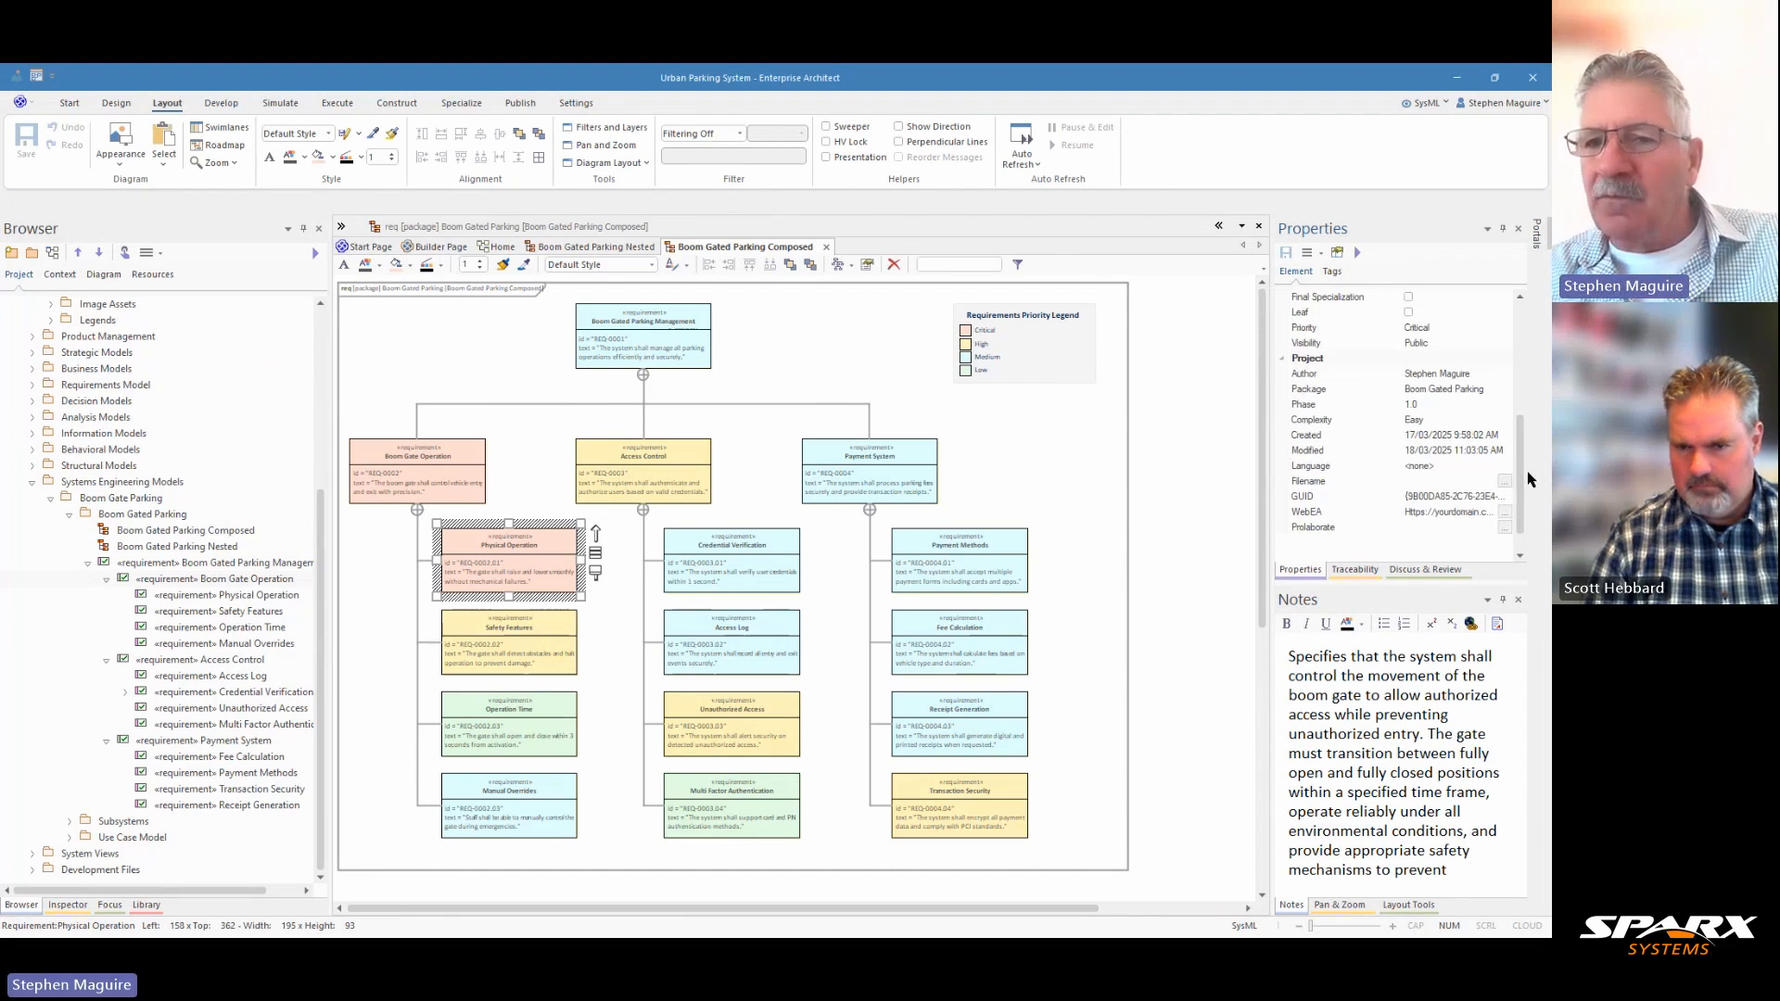
# Switch the Physical Operation requirement's priority to Low and back to Critical.
pyautogui.click(1444, 331)
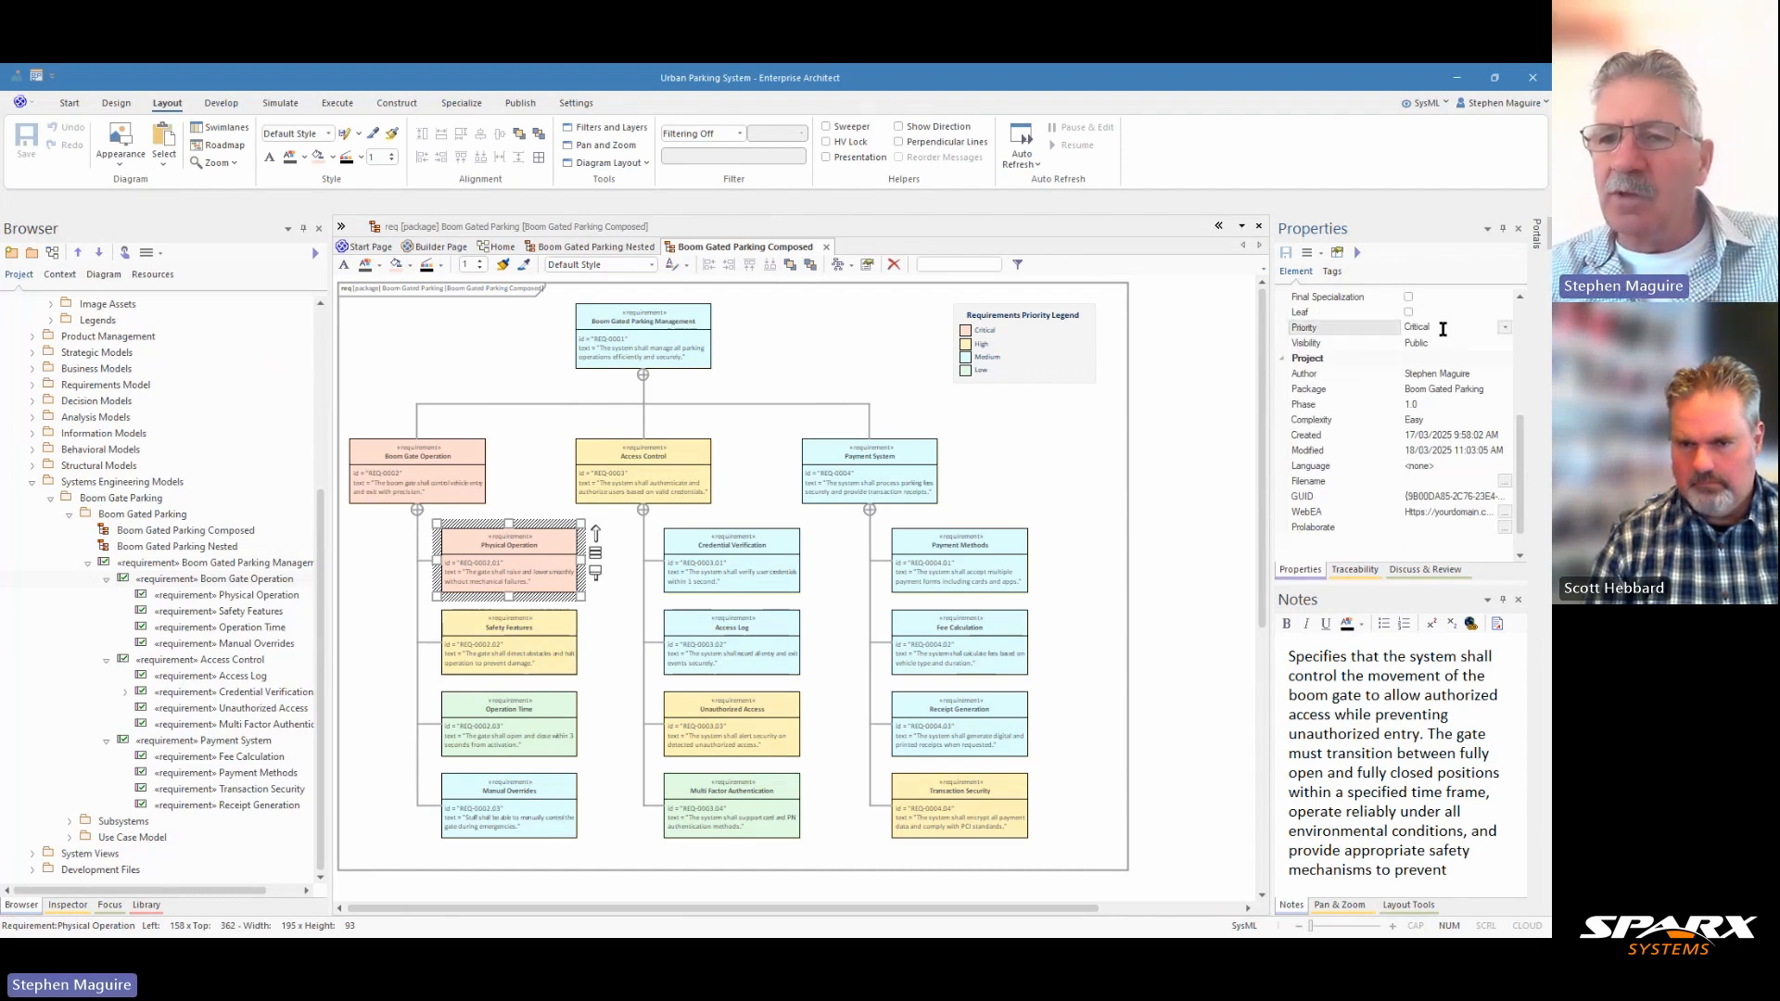
pyautogui.click(1504, 329)
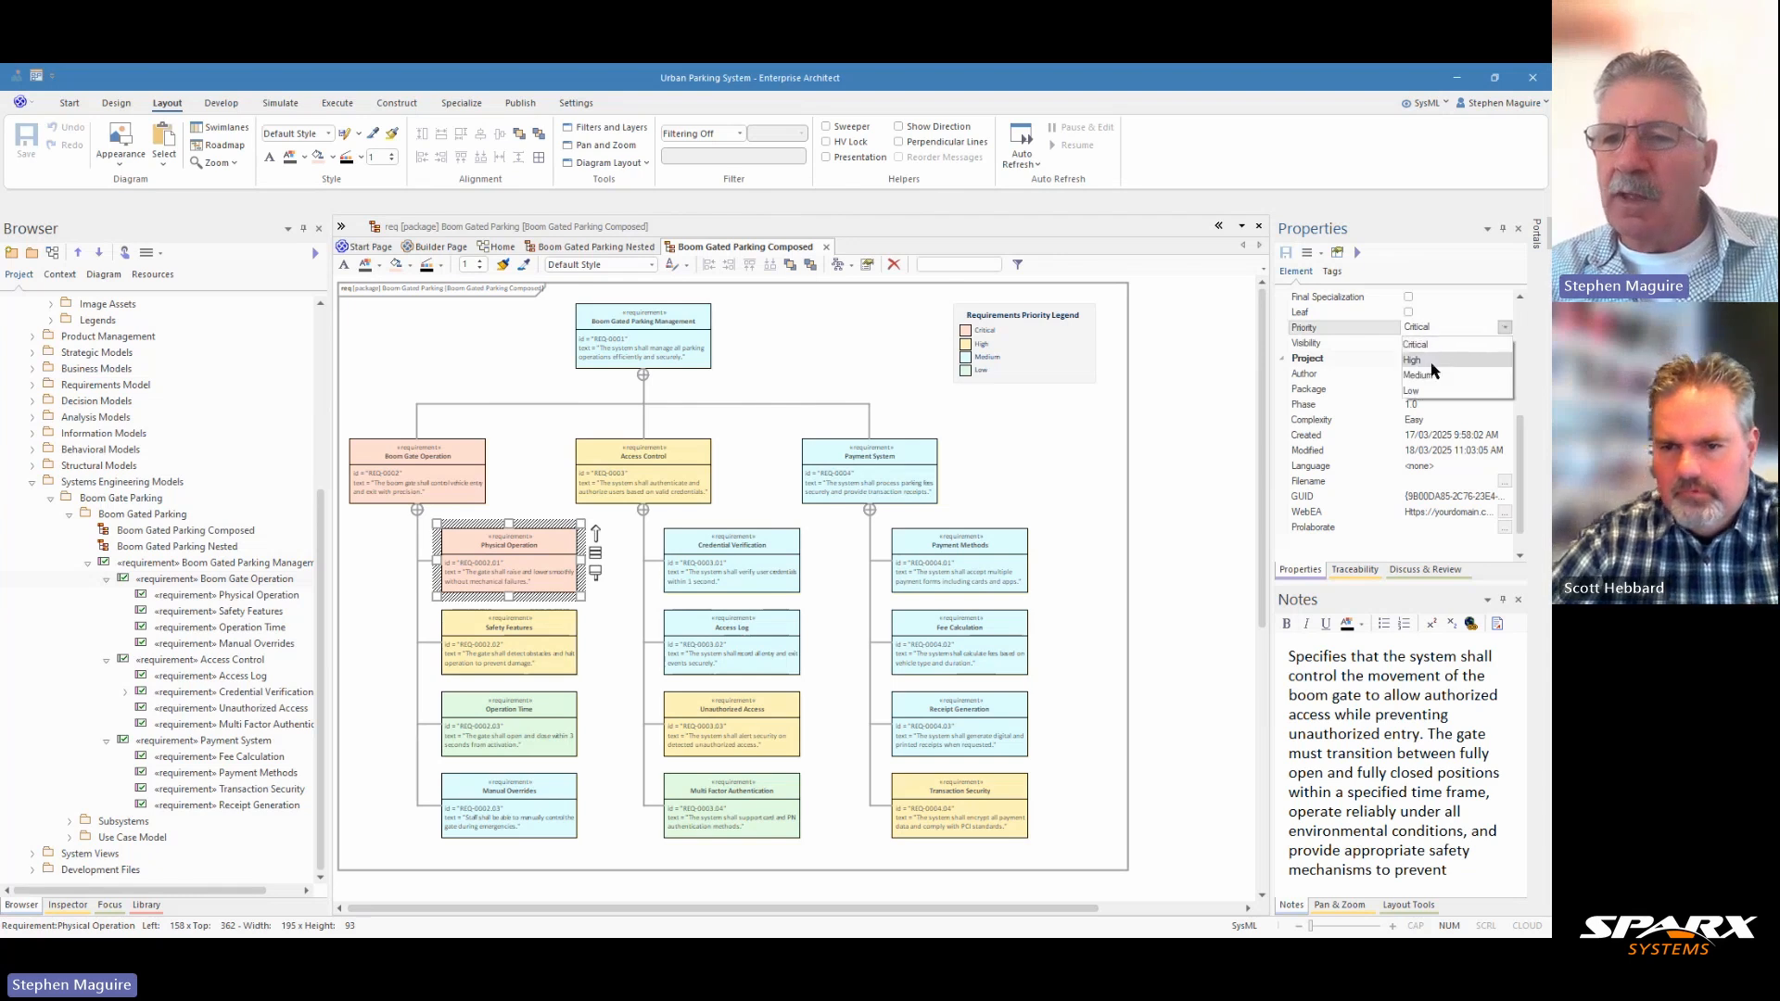
pyautogui.click(1414, 381)
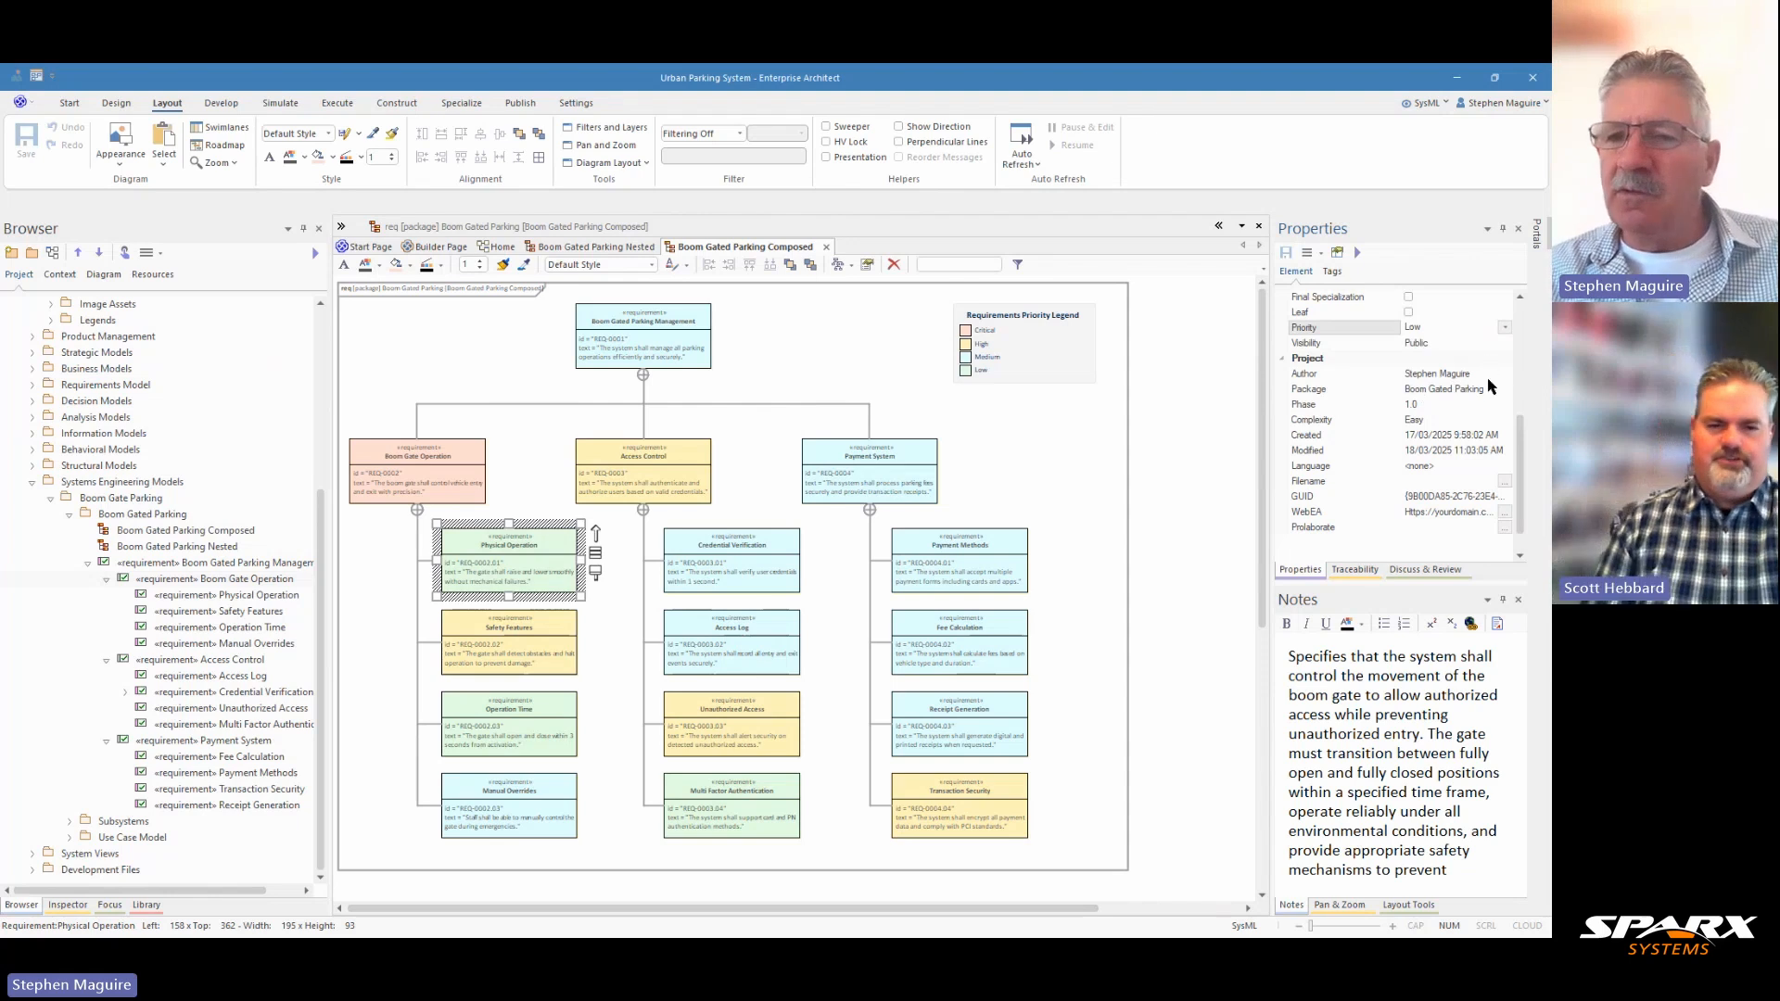
pyautogui.click(1504, 328)
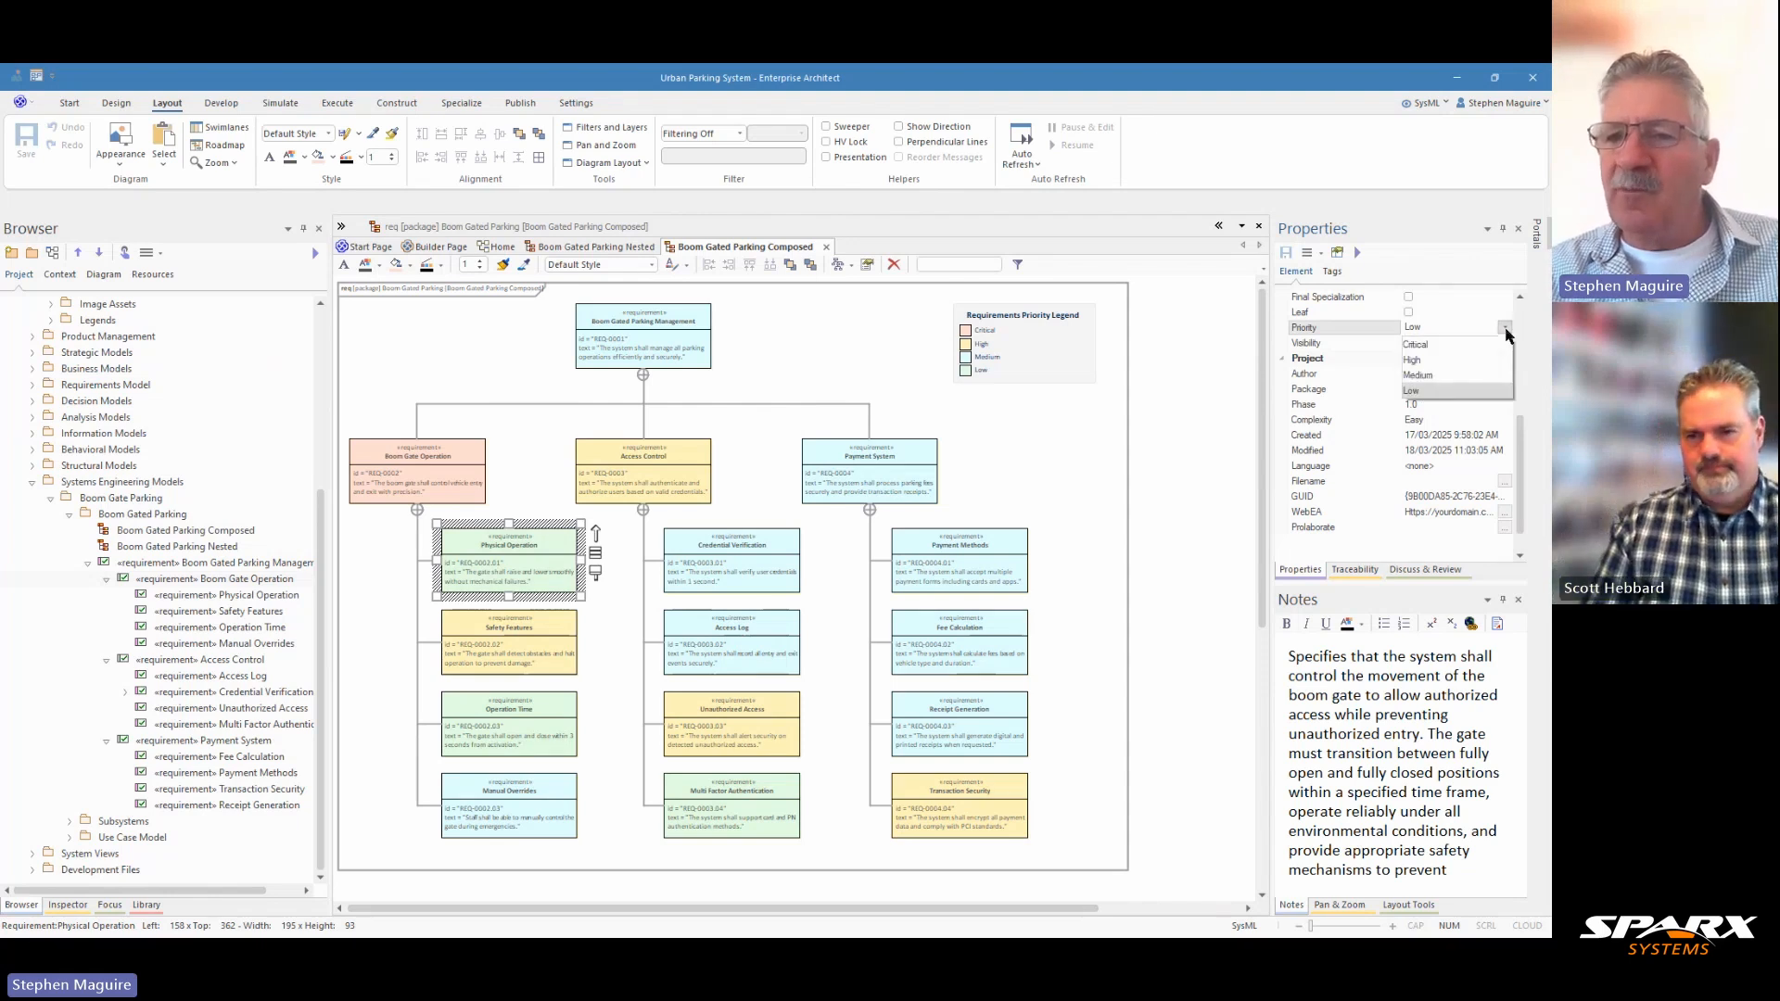
pyautogui.click(1451, 345)
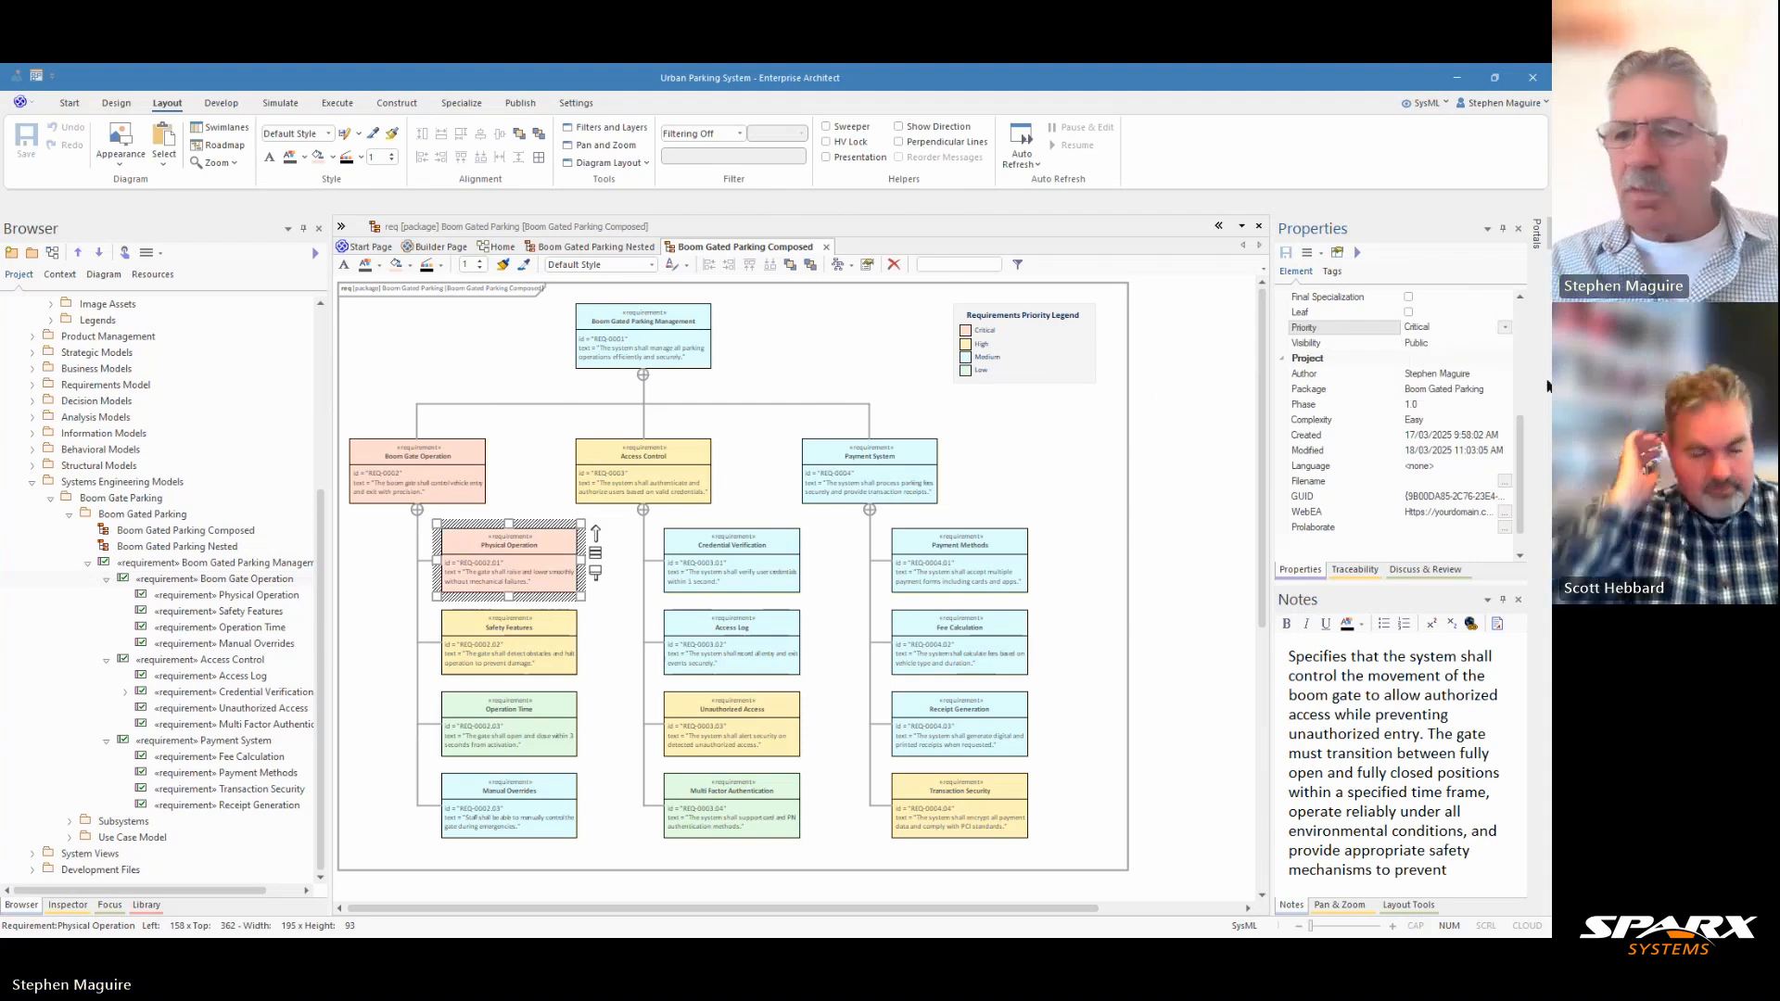
# Read the Physical Operation requirement's text without changing it, and enlarge the diagram around Boom Gate Operation and Access Control.
pyautogui.moveTo(1521, 470); pyautogui.dragTo(1521, 372)
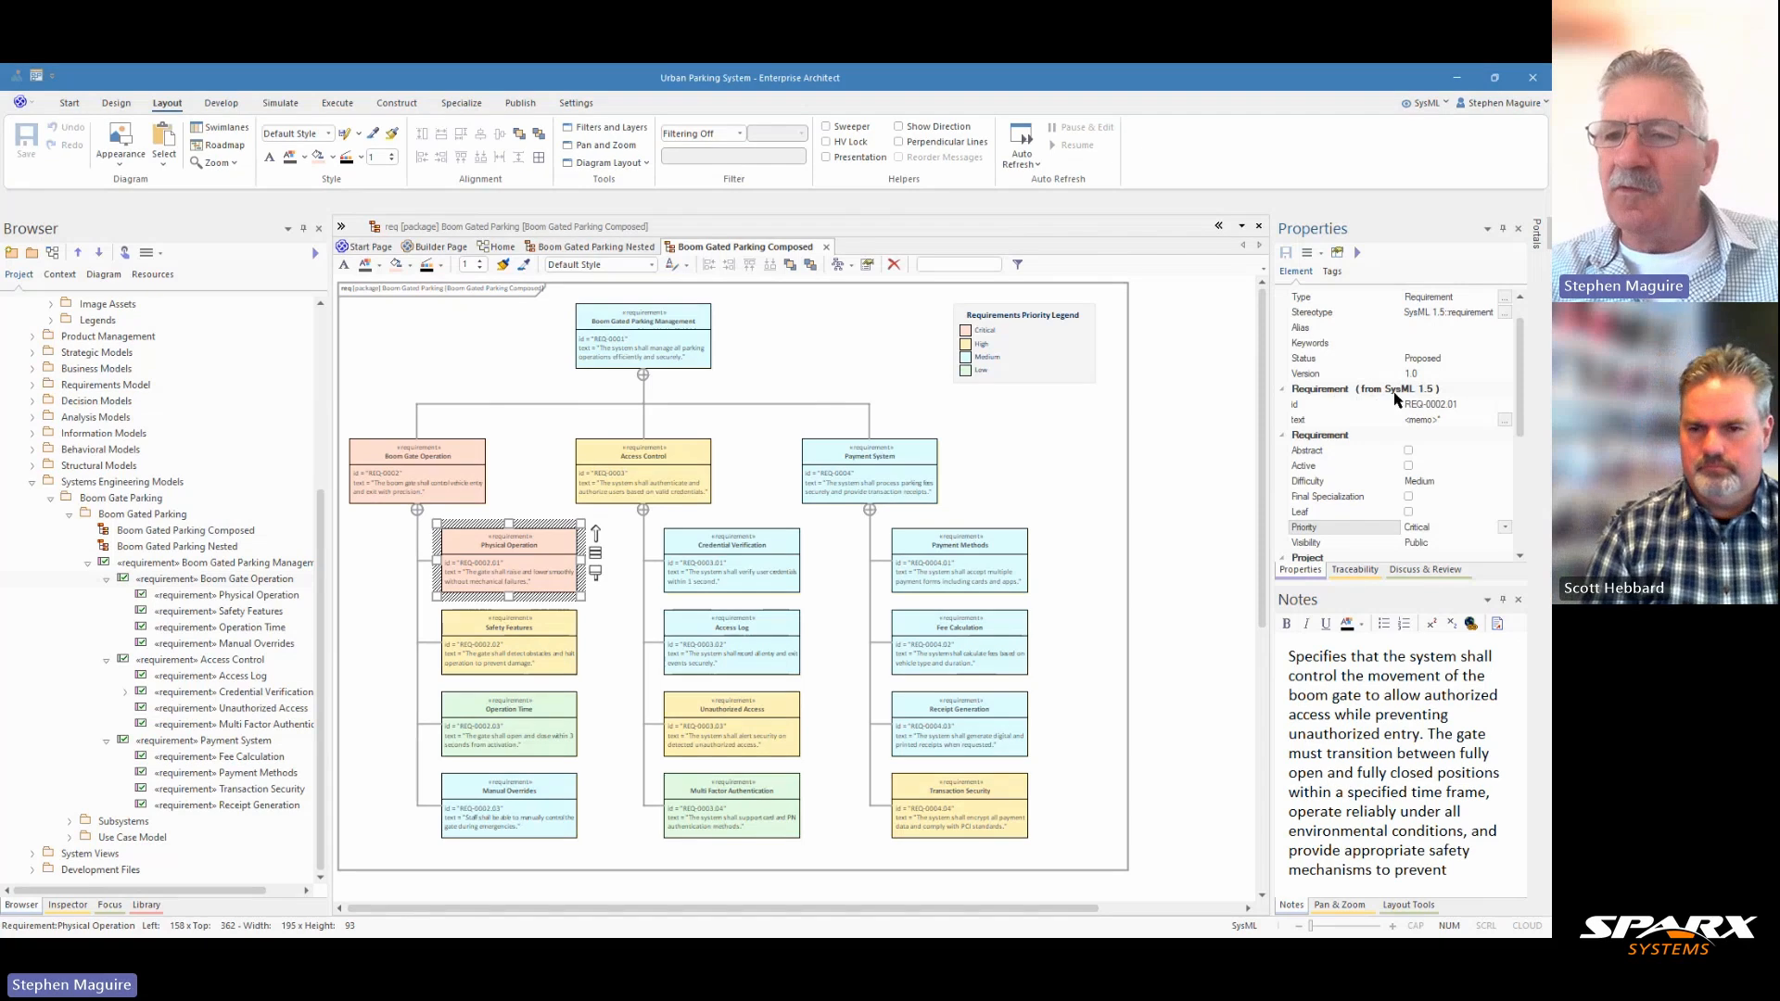
pyautogui.click(1504, 422)
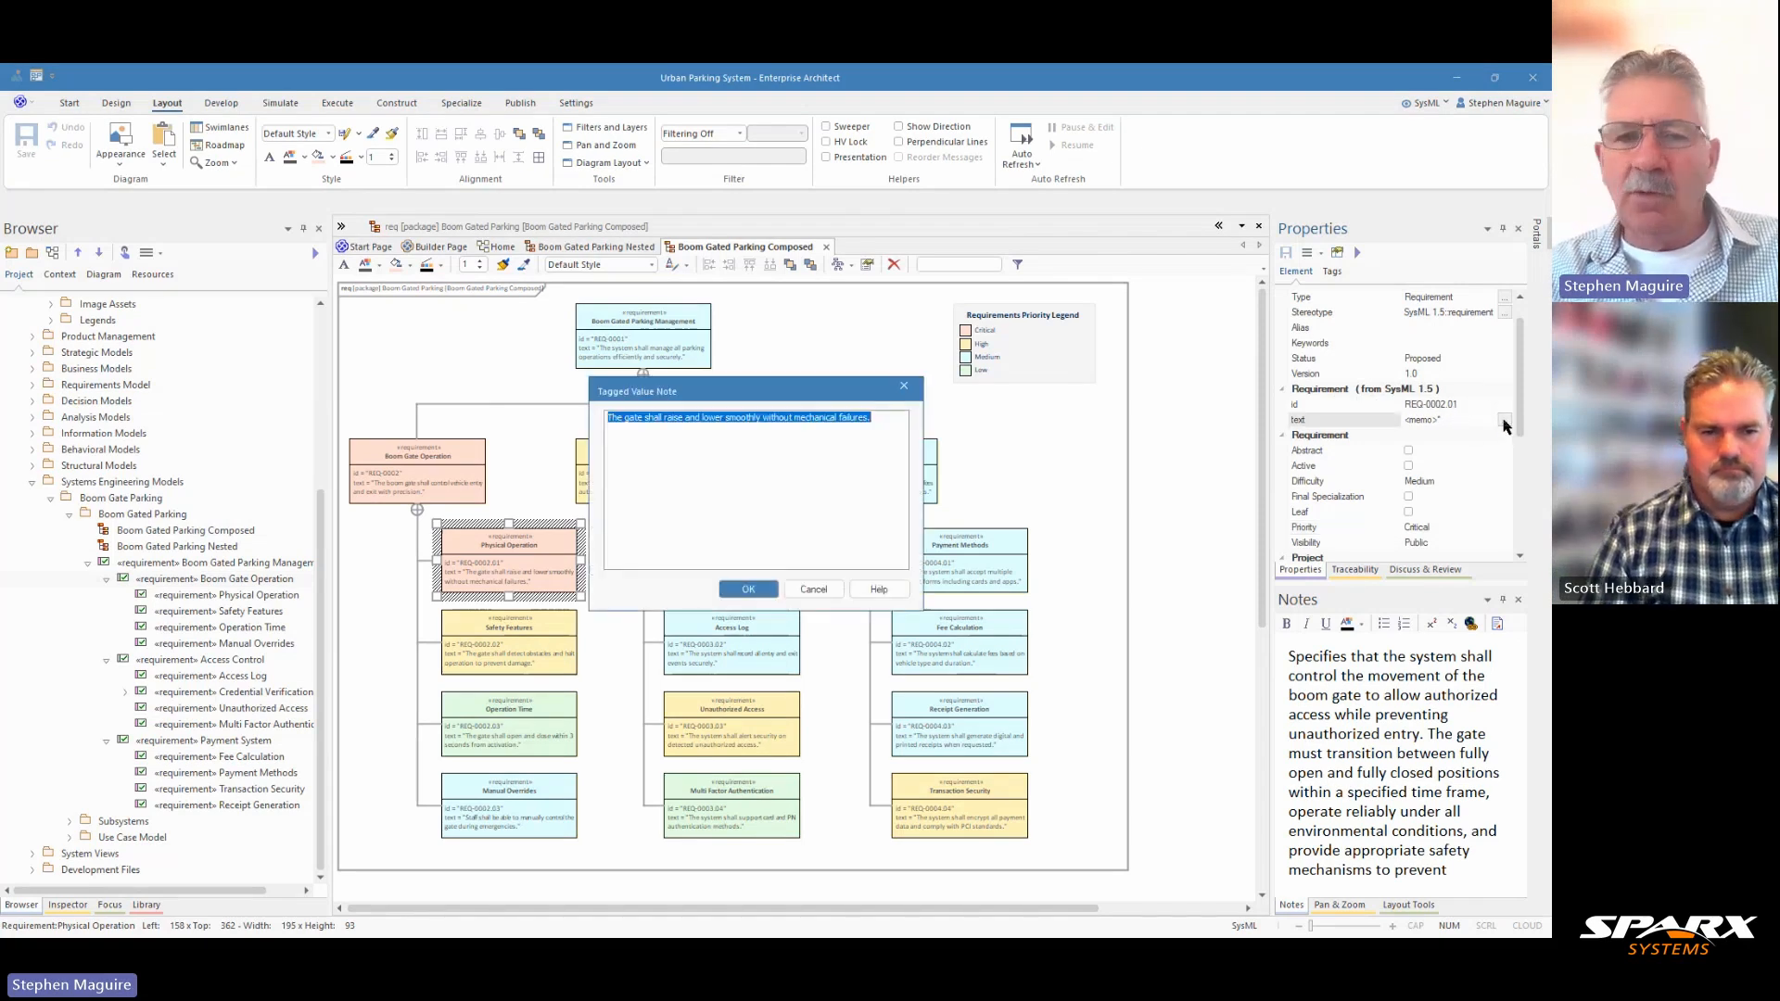
pyautogui.click(816, 591)
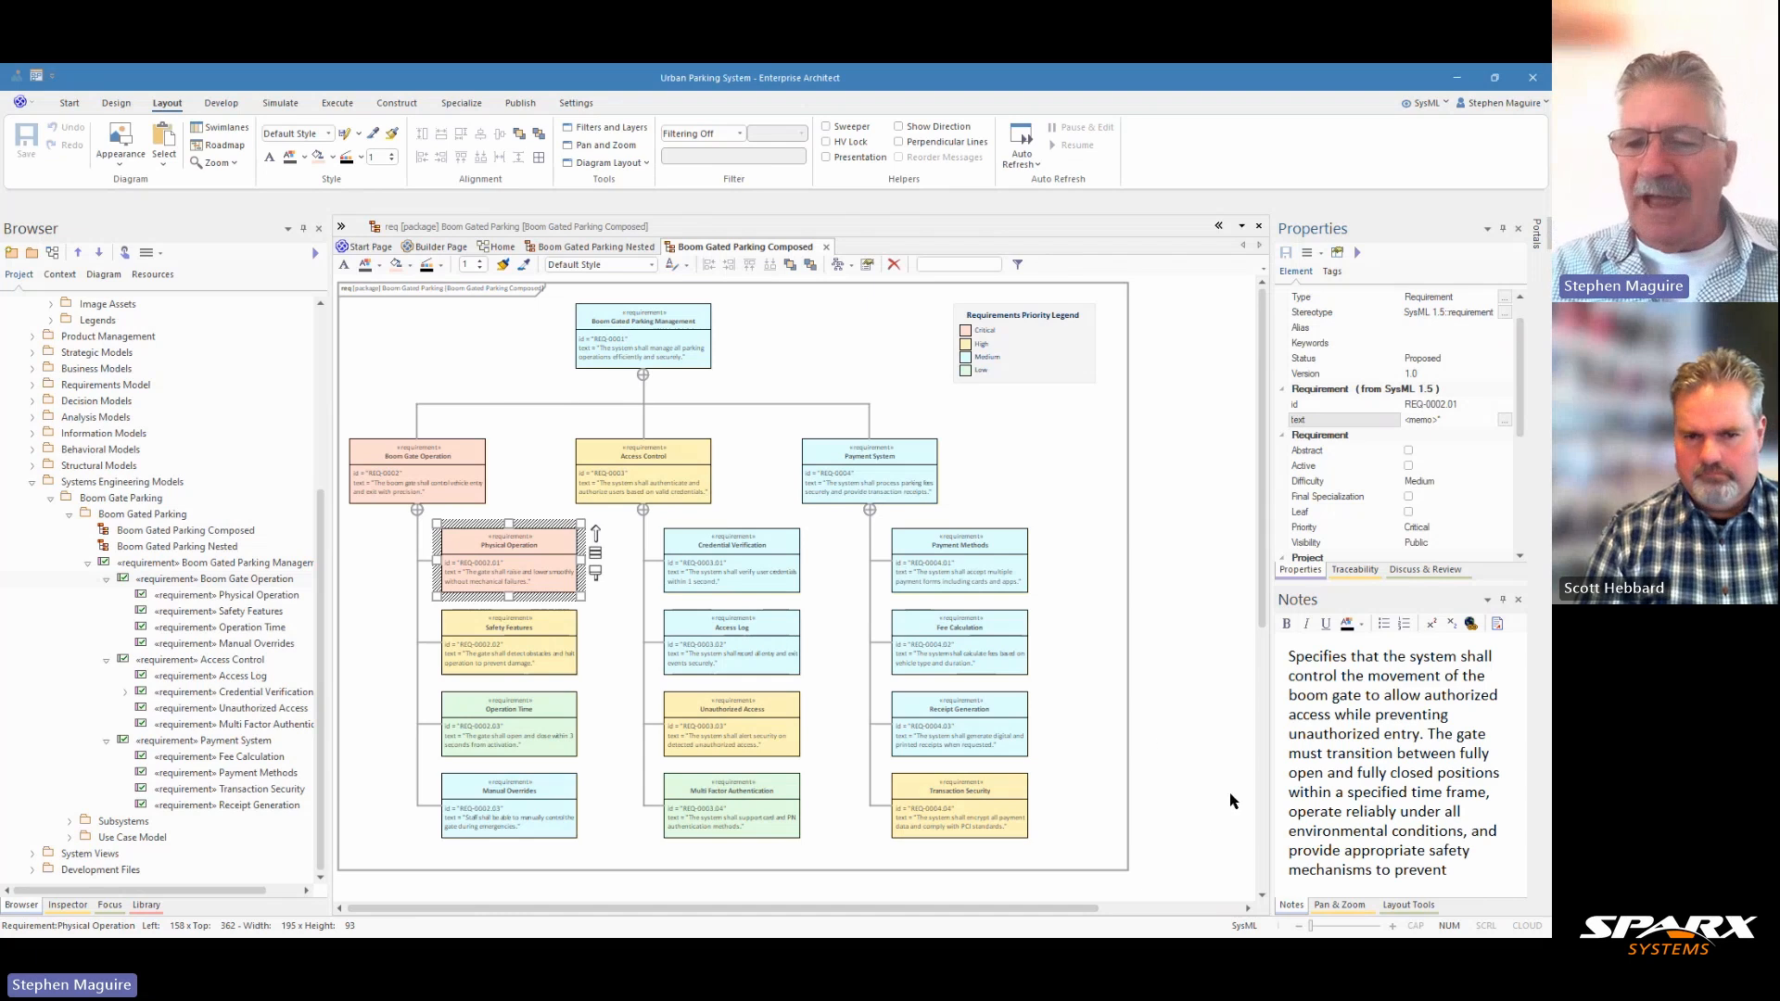
pyautogui.click(1338, 906)
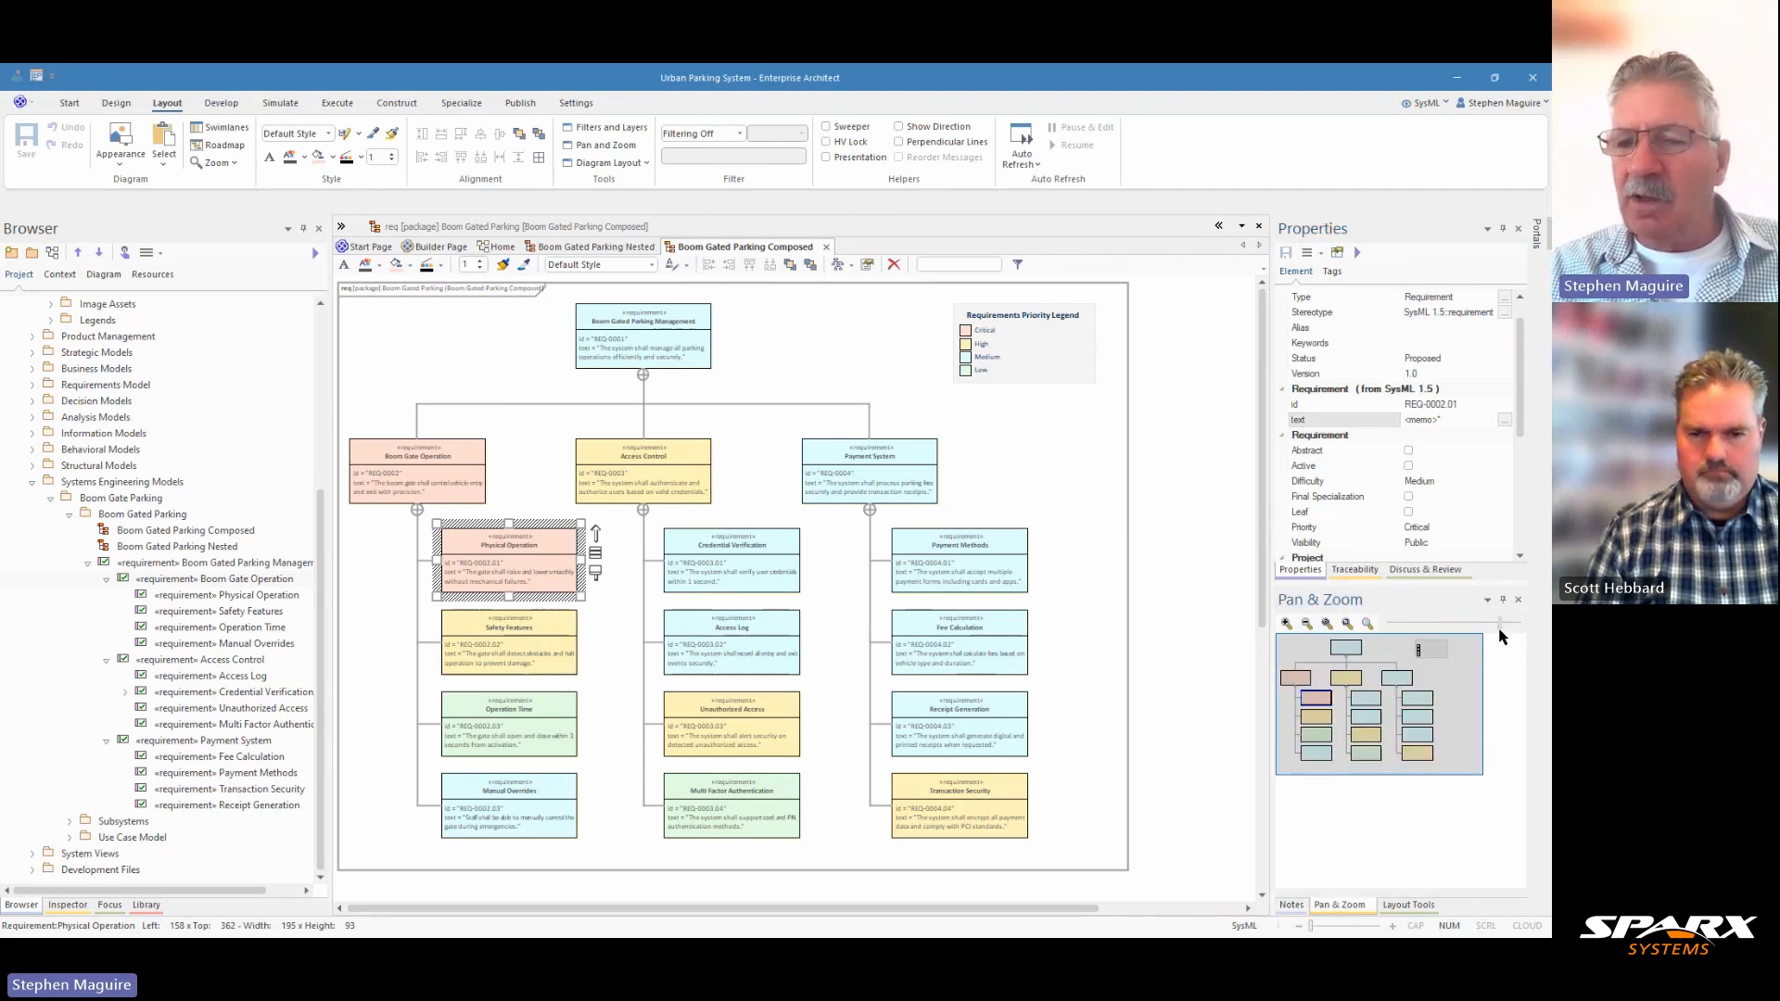
pyautogui.moveTo(1503, 632); pyautogui.dragTo(1481, 633)
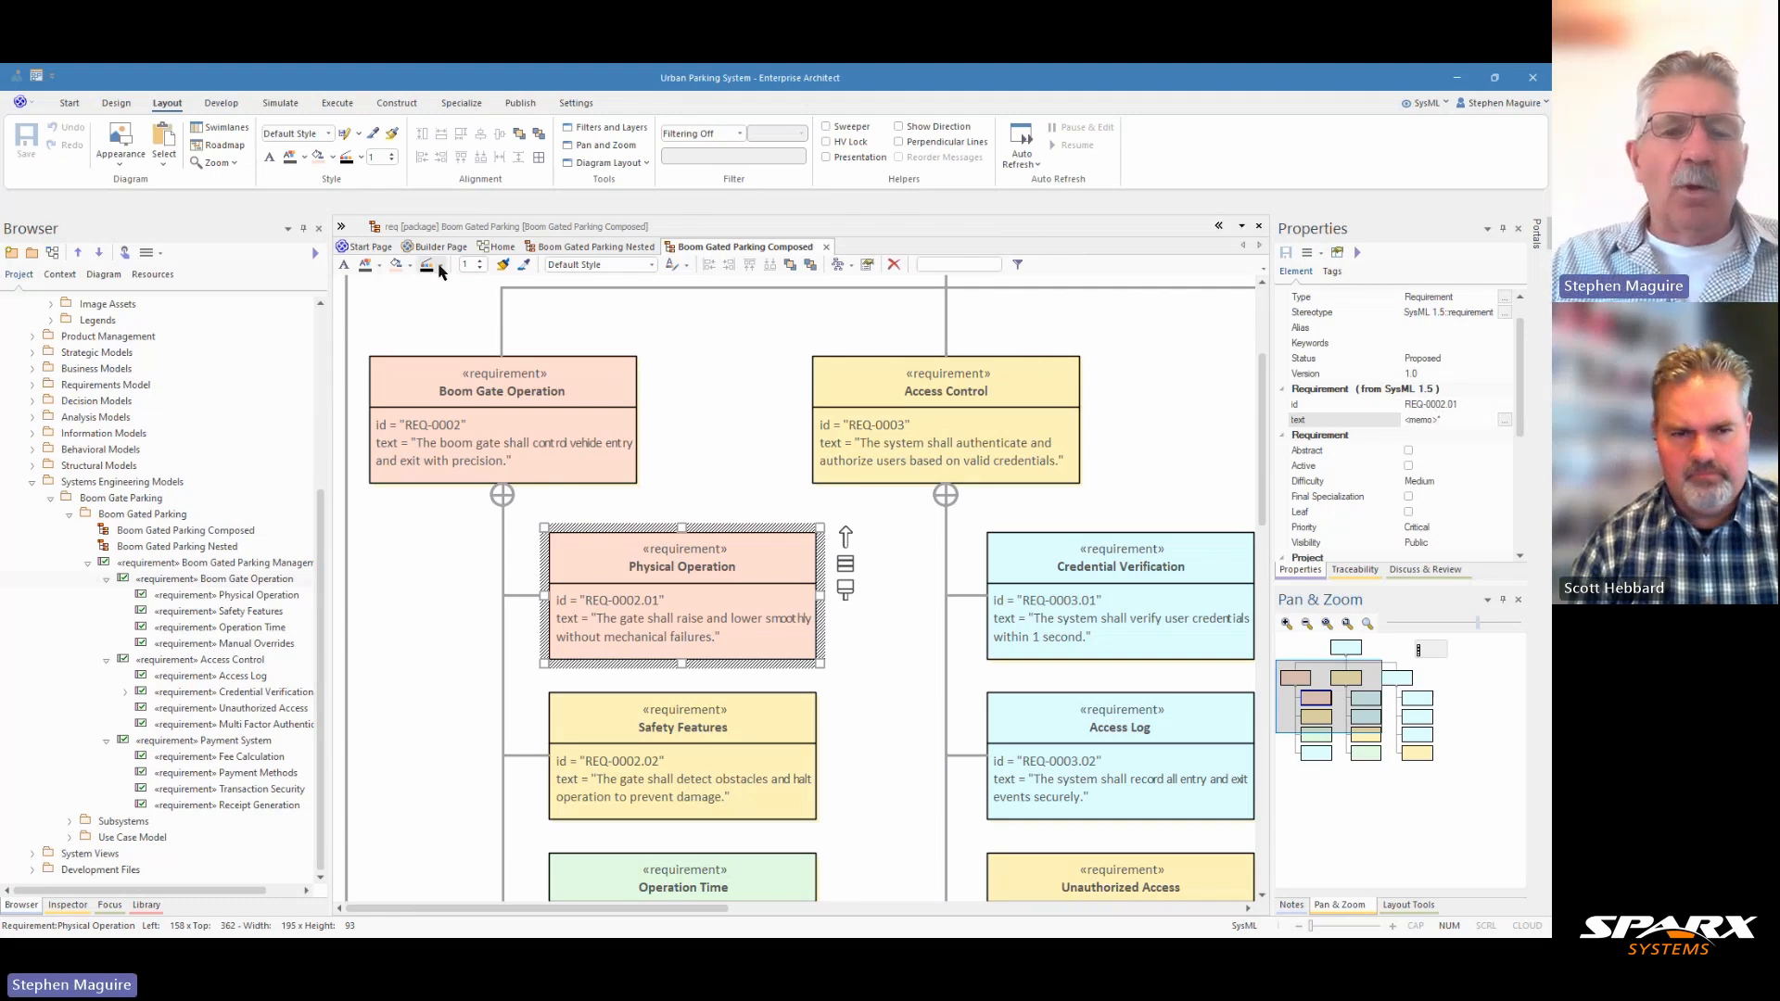
# Examine the compartment visibility options for the Boom Gated Parking Composed diagram.
pyautogui.click(419, 319)
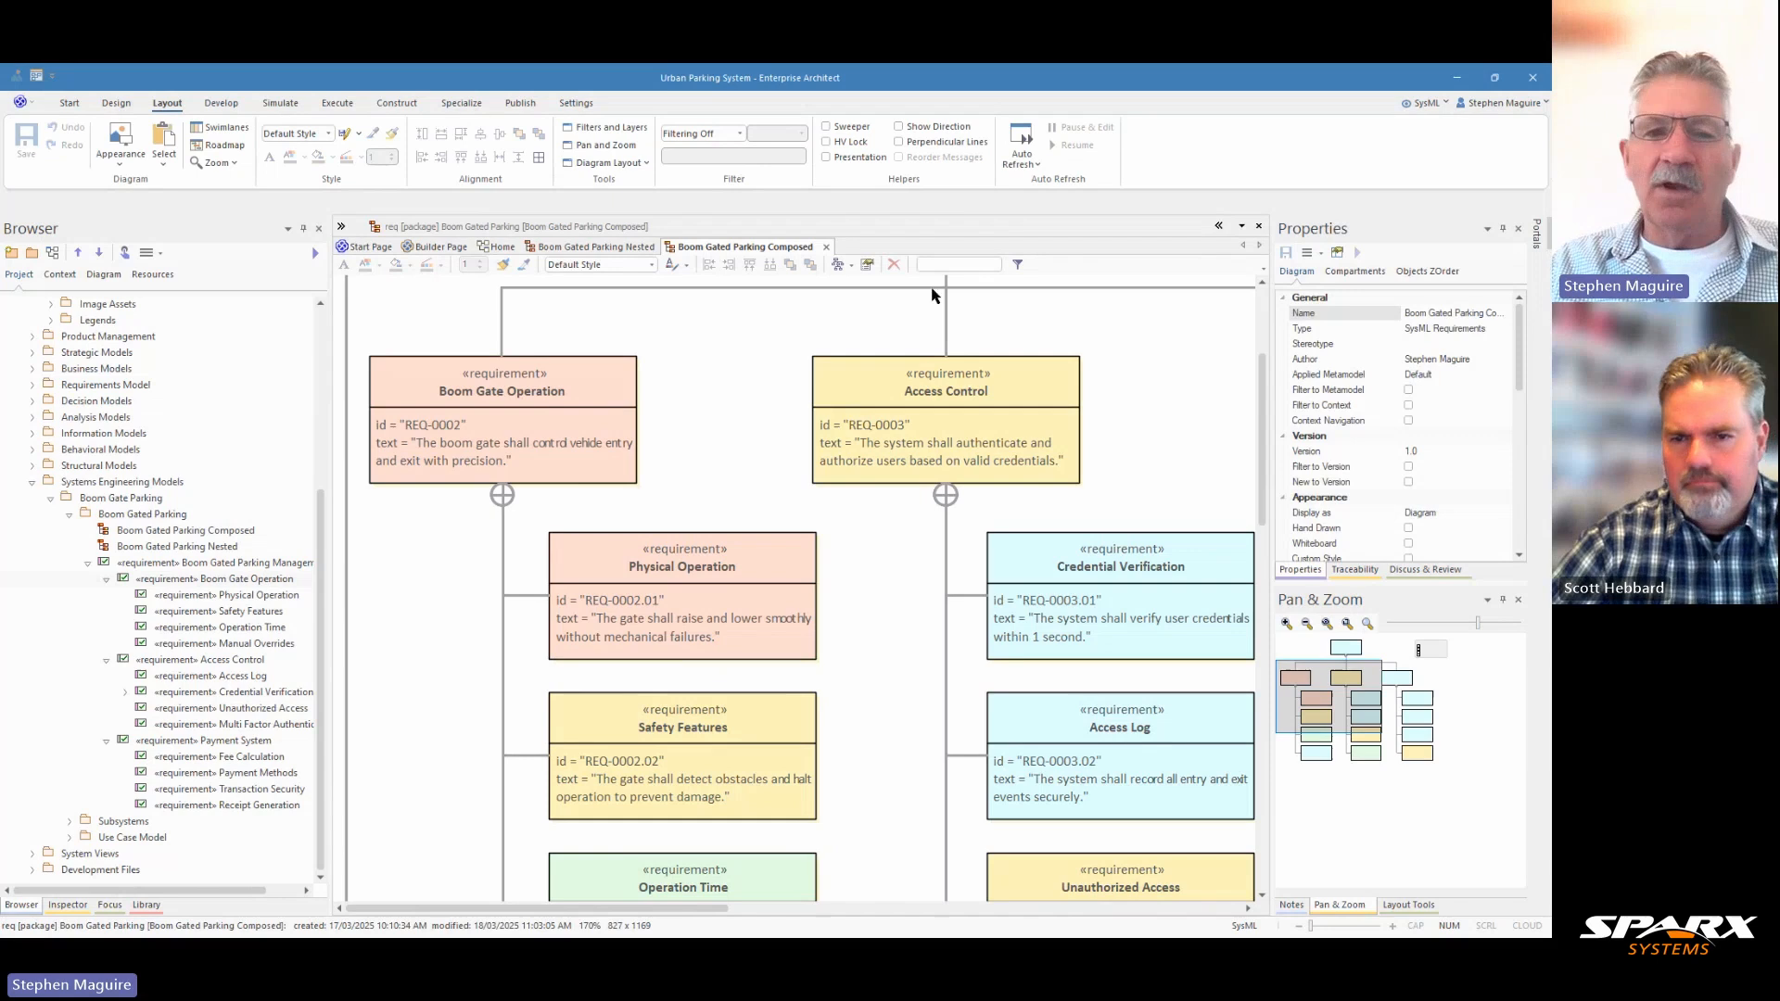
pyautogui.click(585, 393)
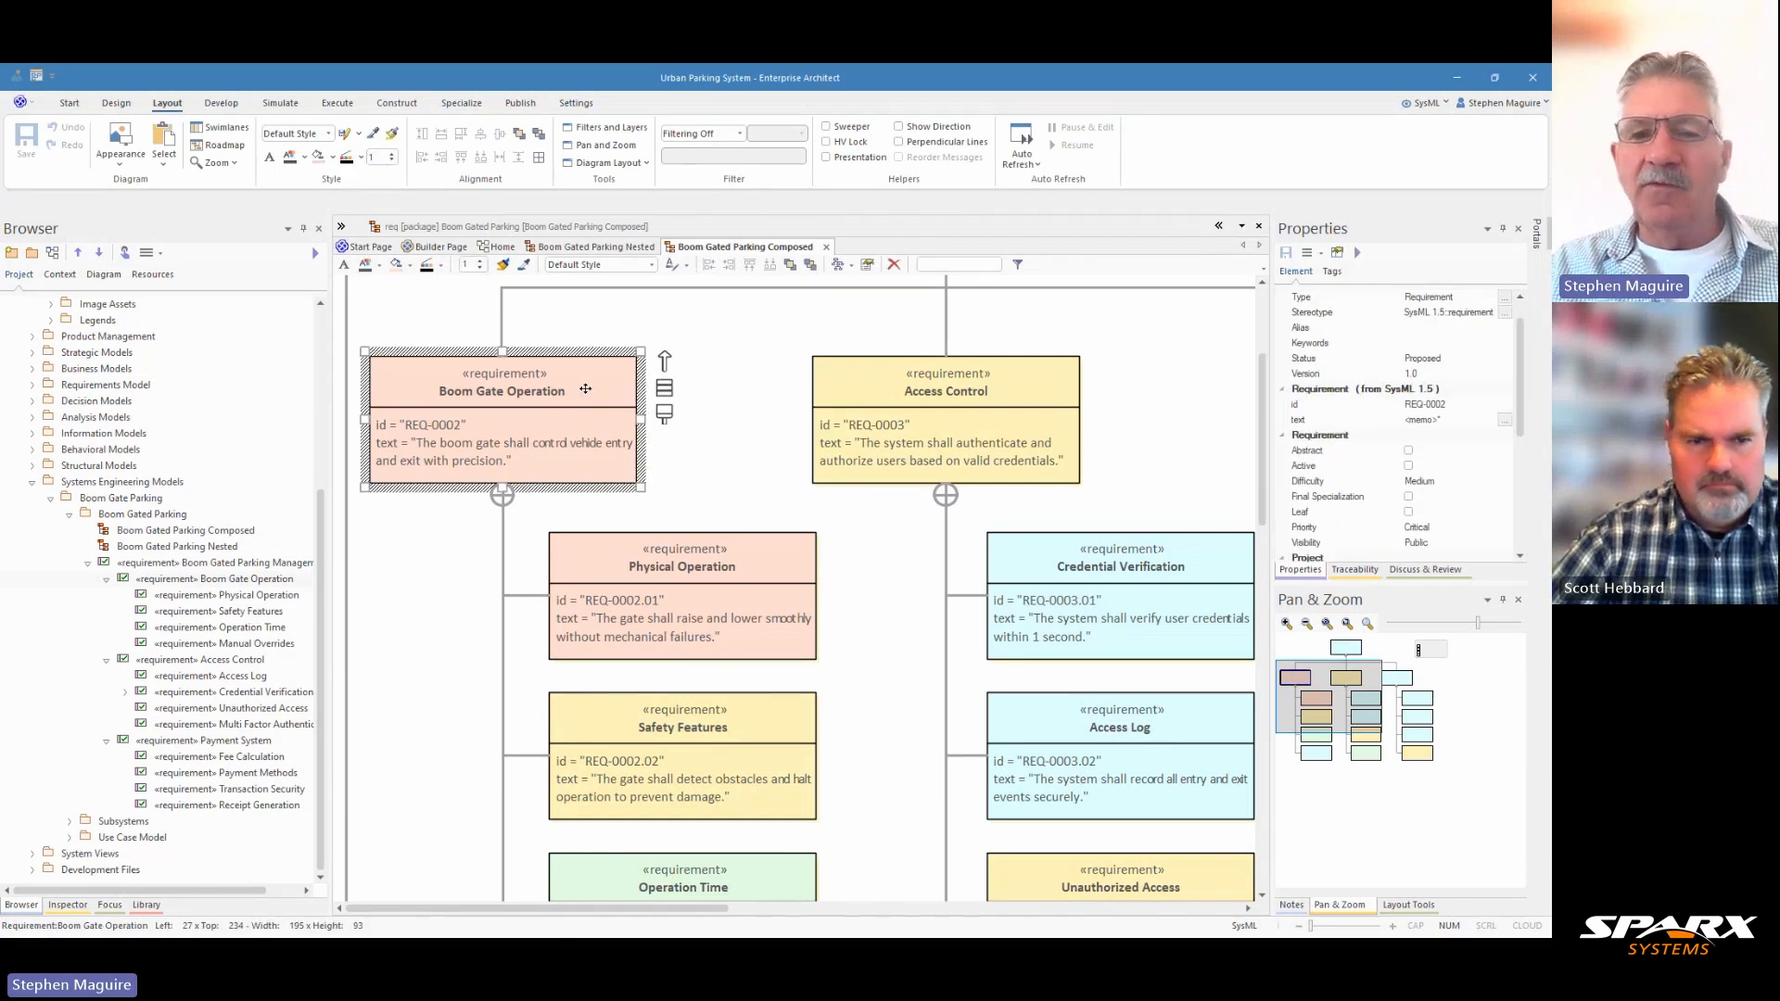
pyautogui.click(411, 315)
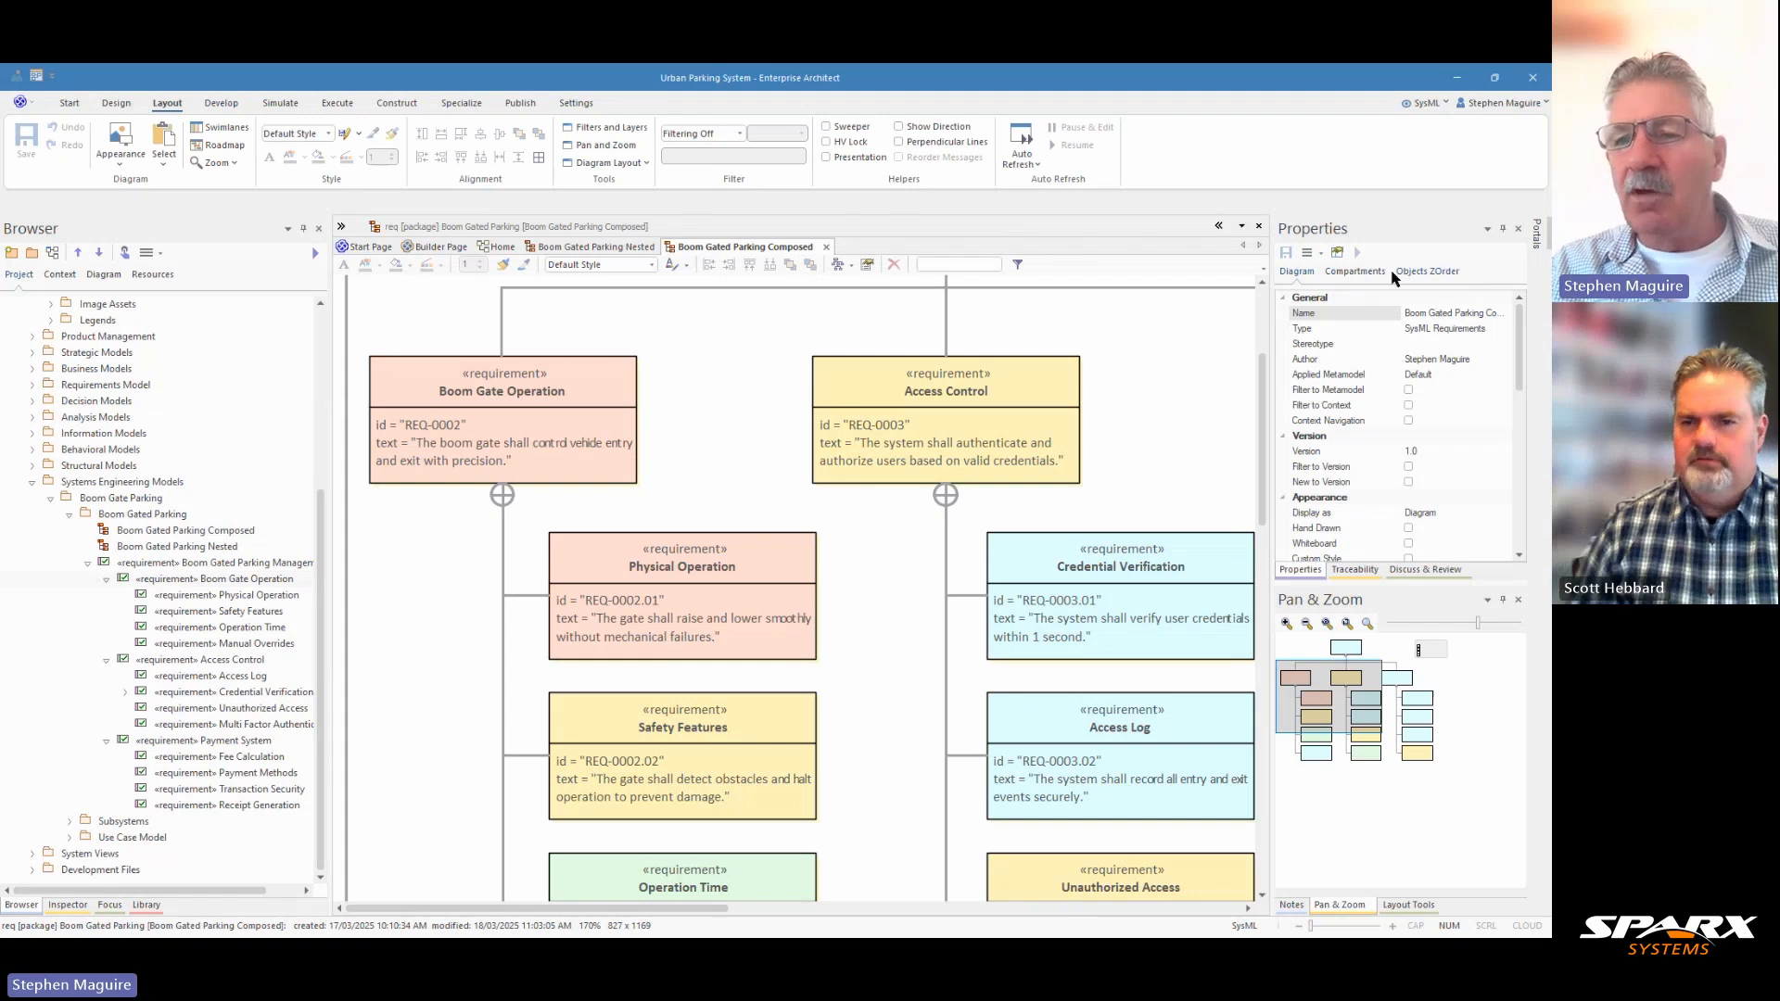
pyautogui.click(1363, 276)
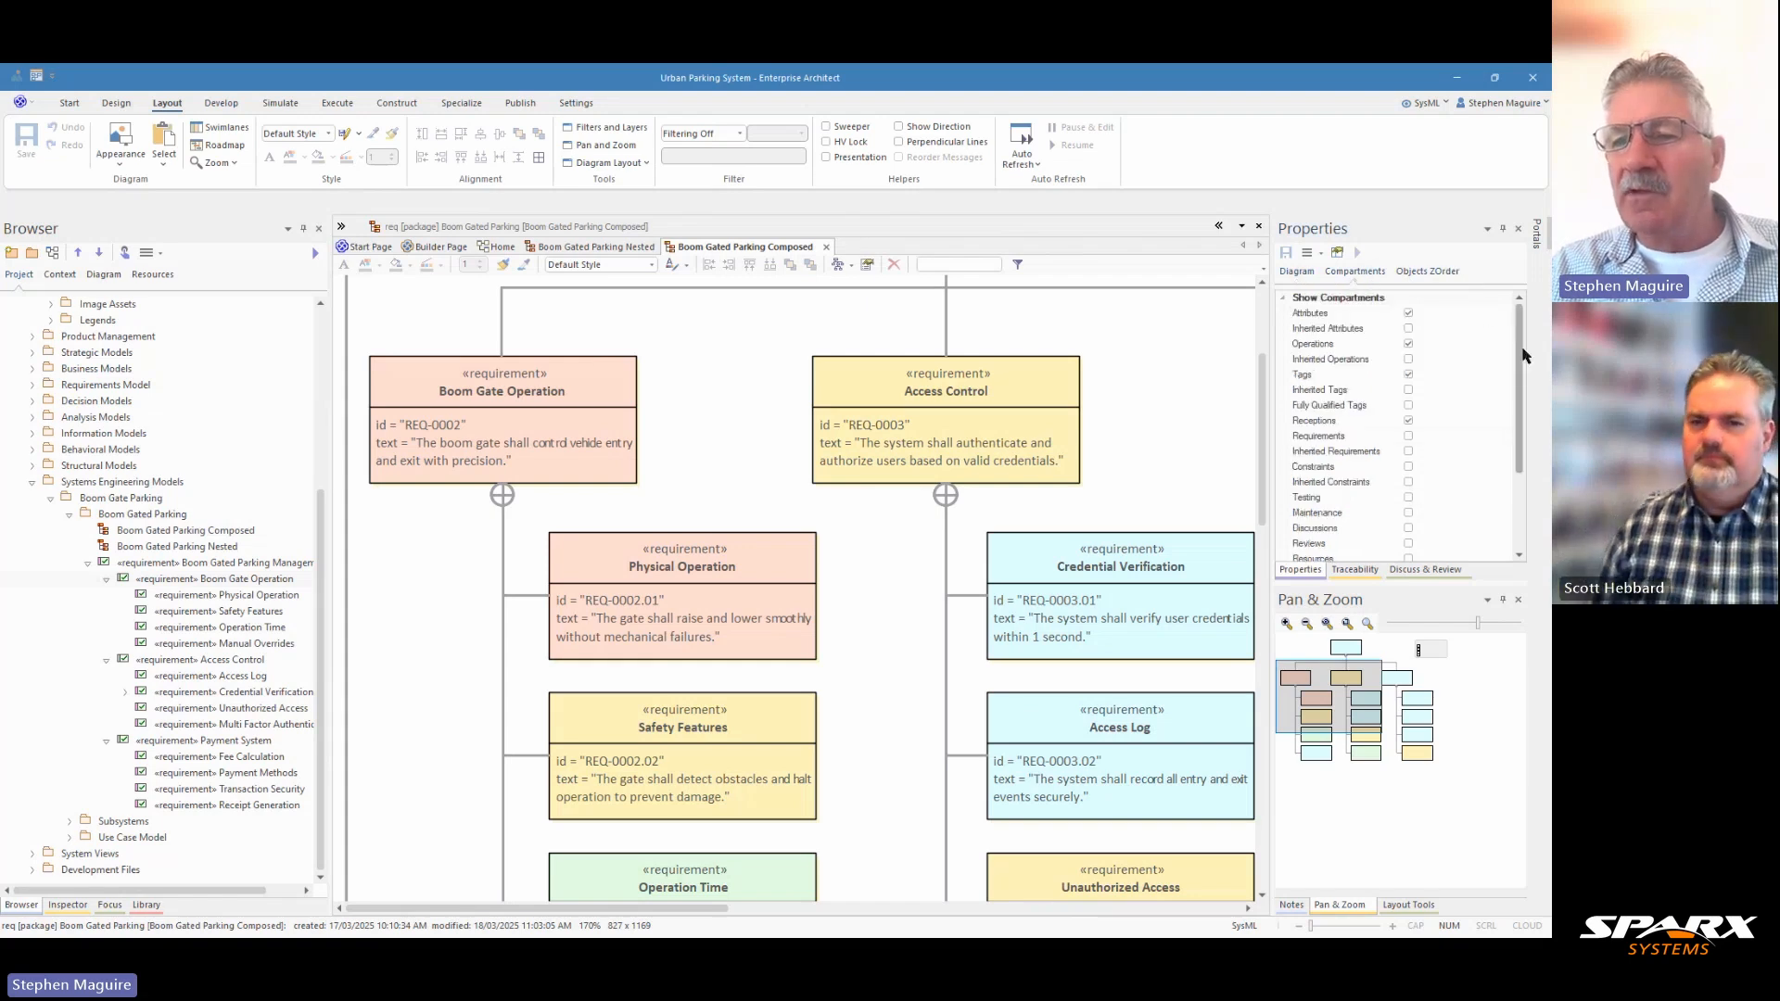
pyautogui.scroll(-2, 1523, 355)
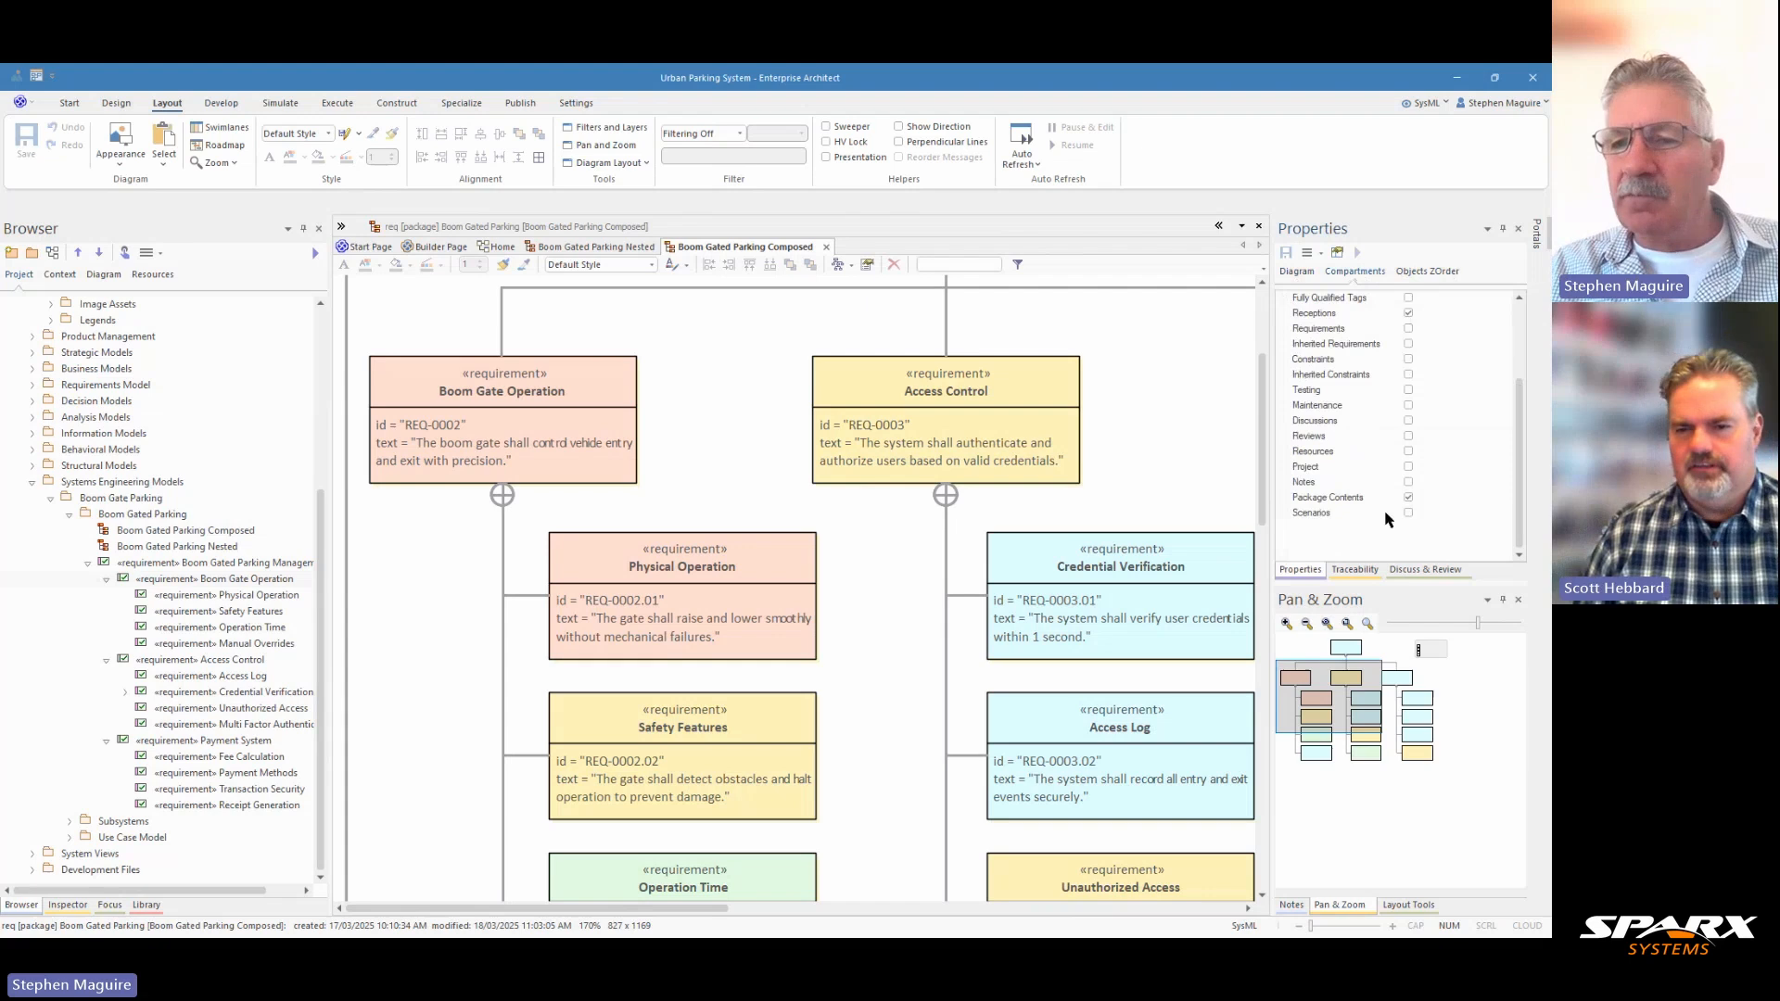
pyautogui.scroll(1, 1444, 408)
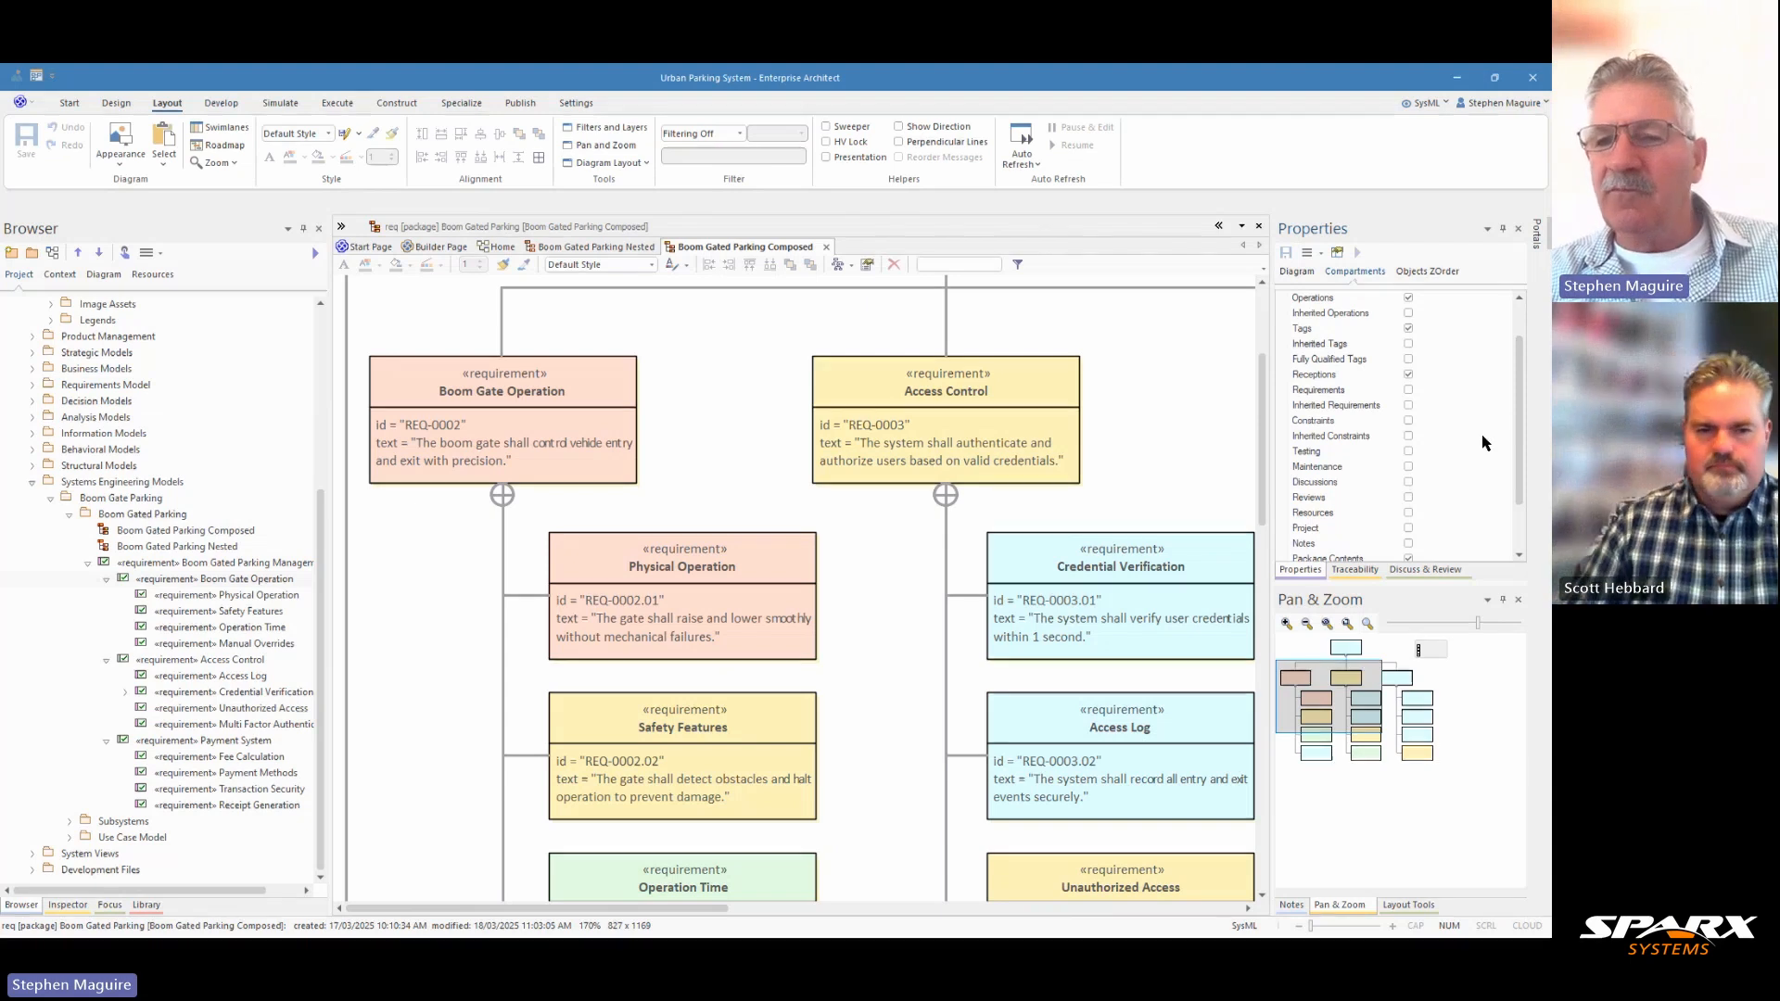
pyautogui.scroll(2, 1483, 444)
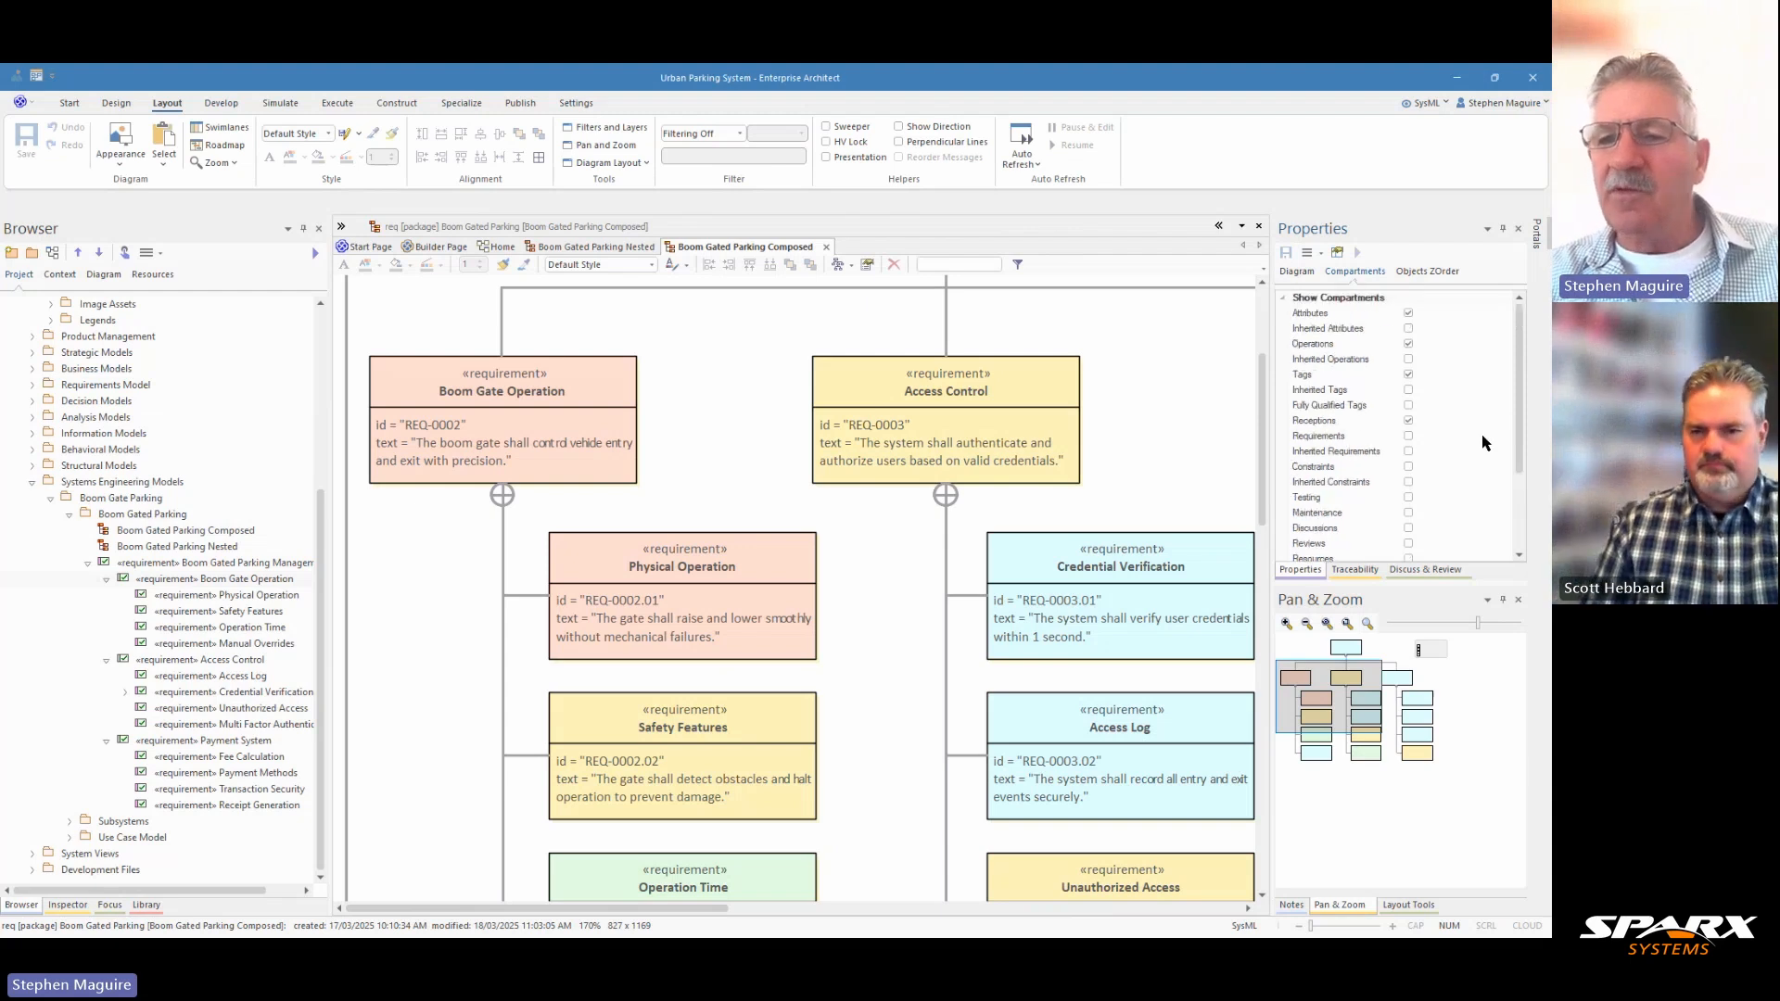
# Hide the Tags compartment on the composed diagram's requirements and show it again.
pyautogui.click(1408, 375)
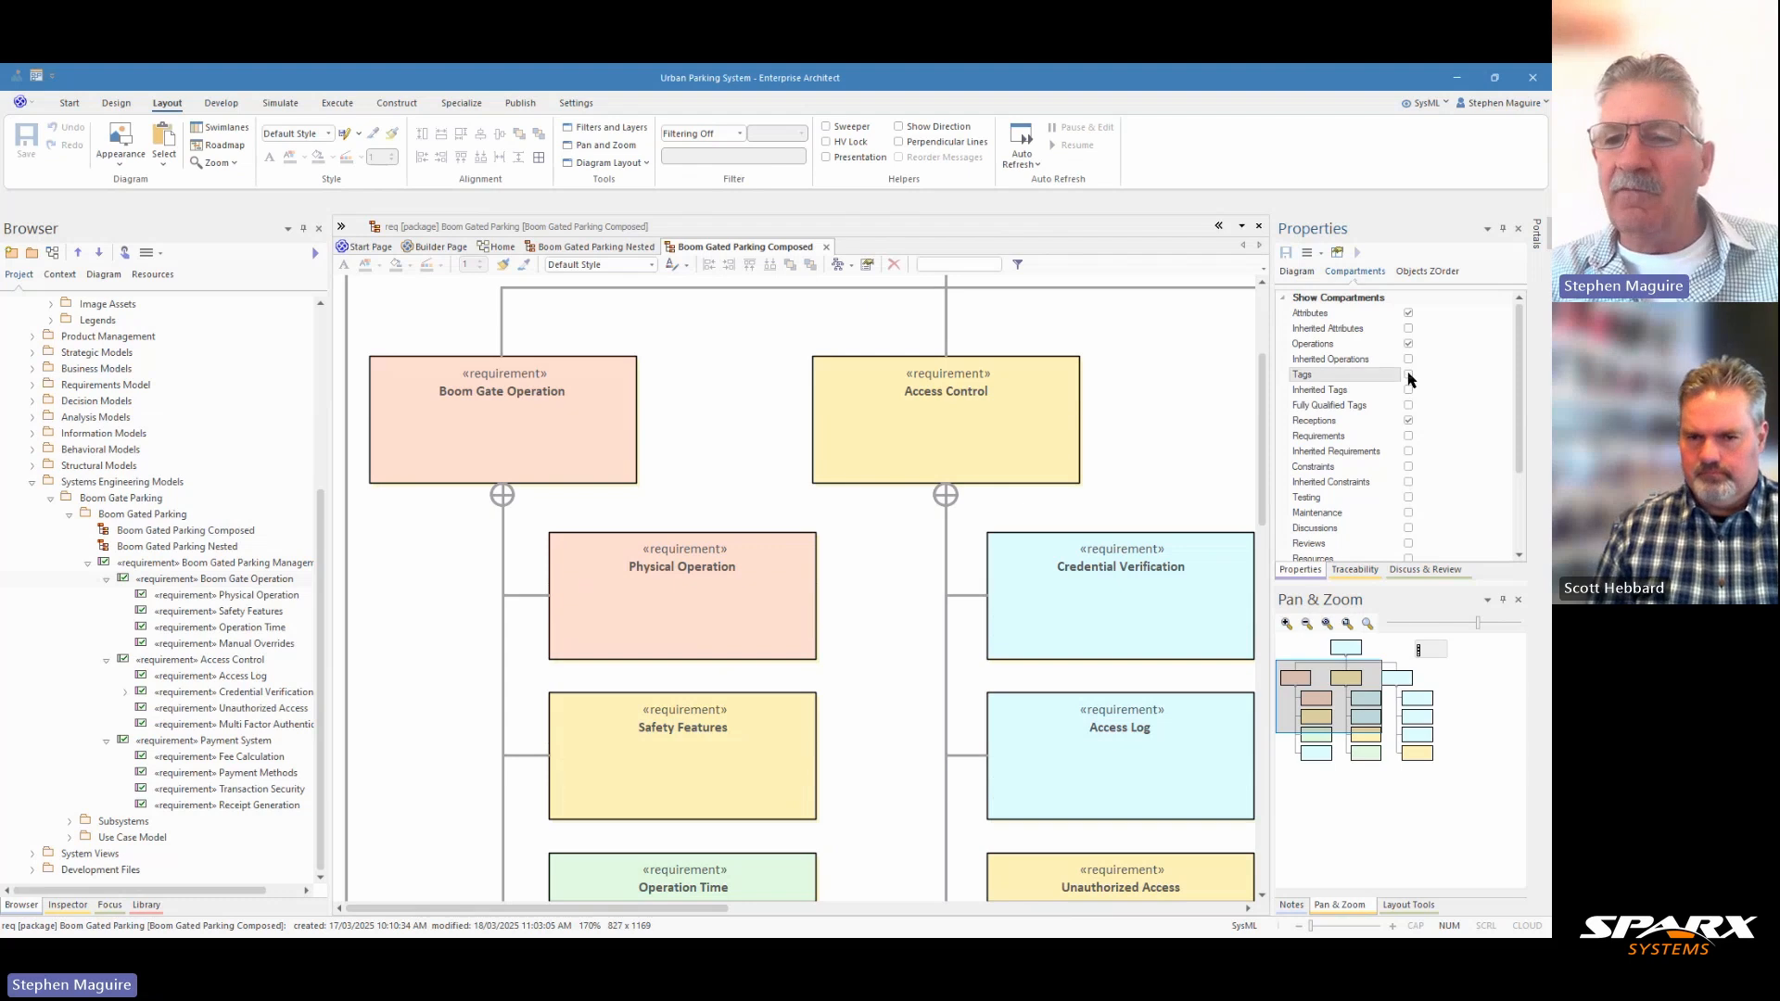
pyautogui.click(1409, 375)
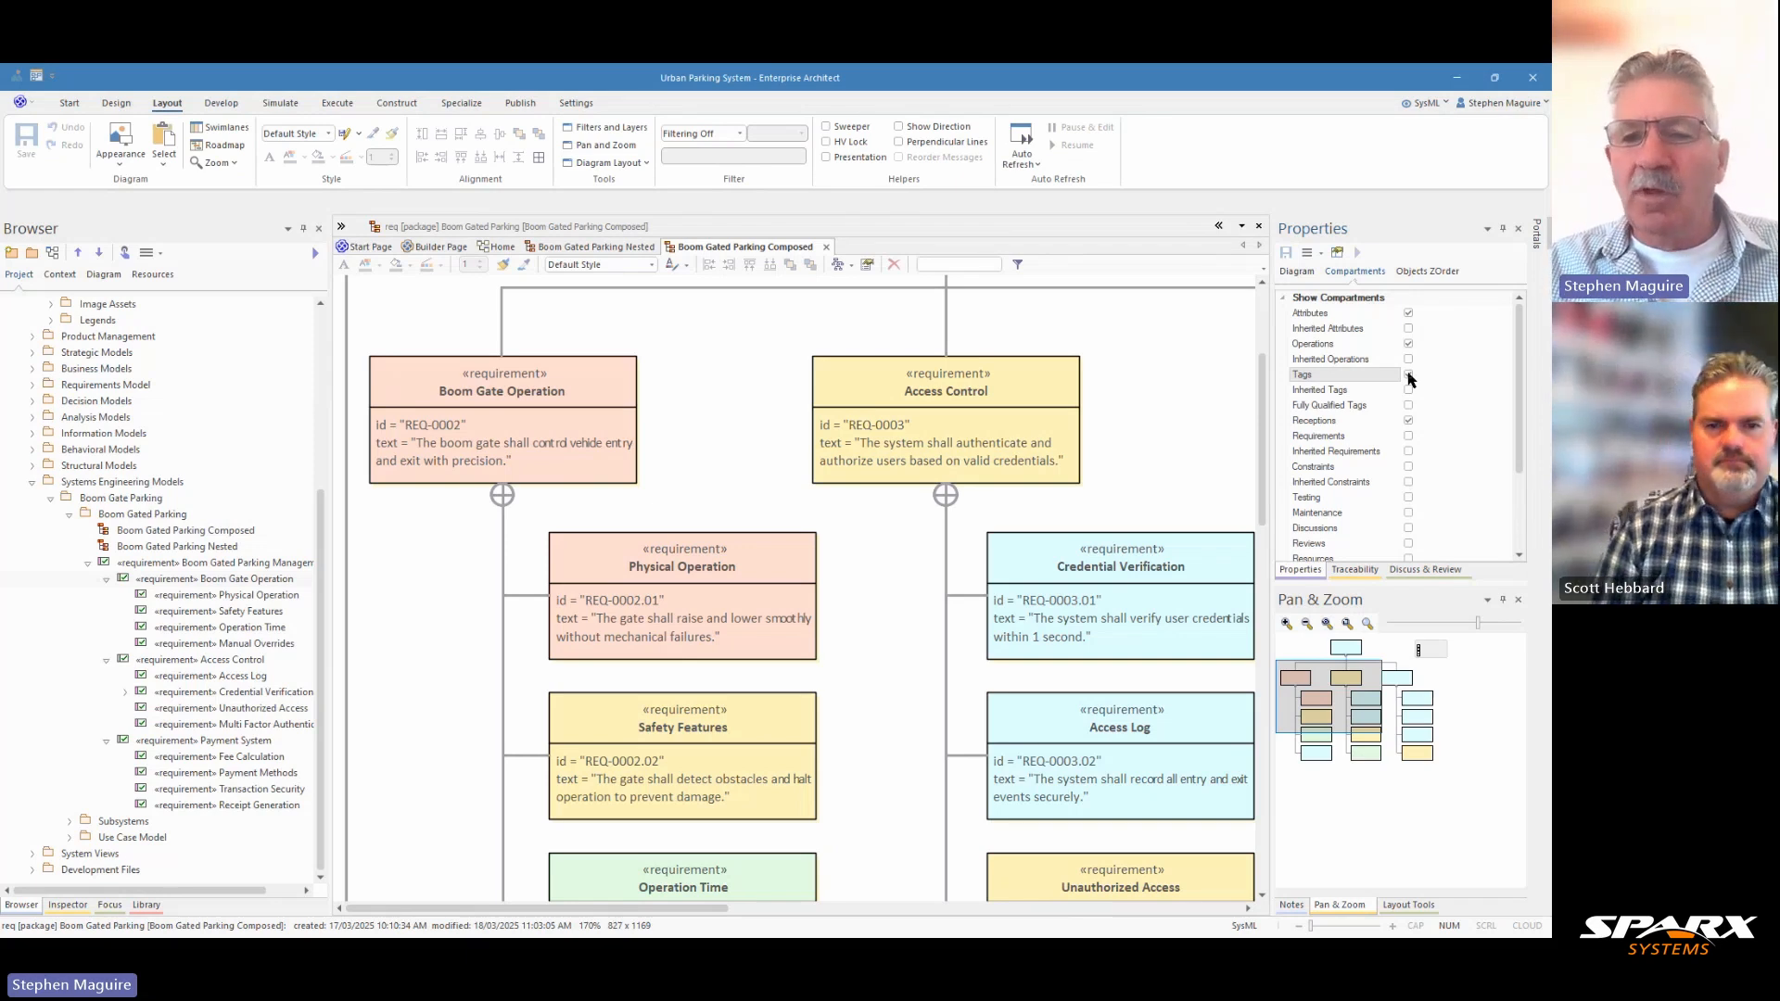
pyautogui.click(1408, 376)
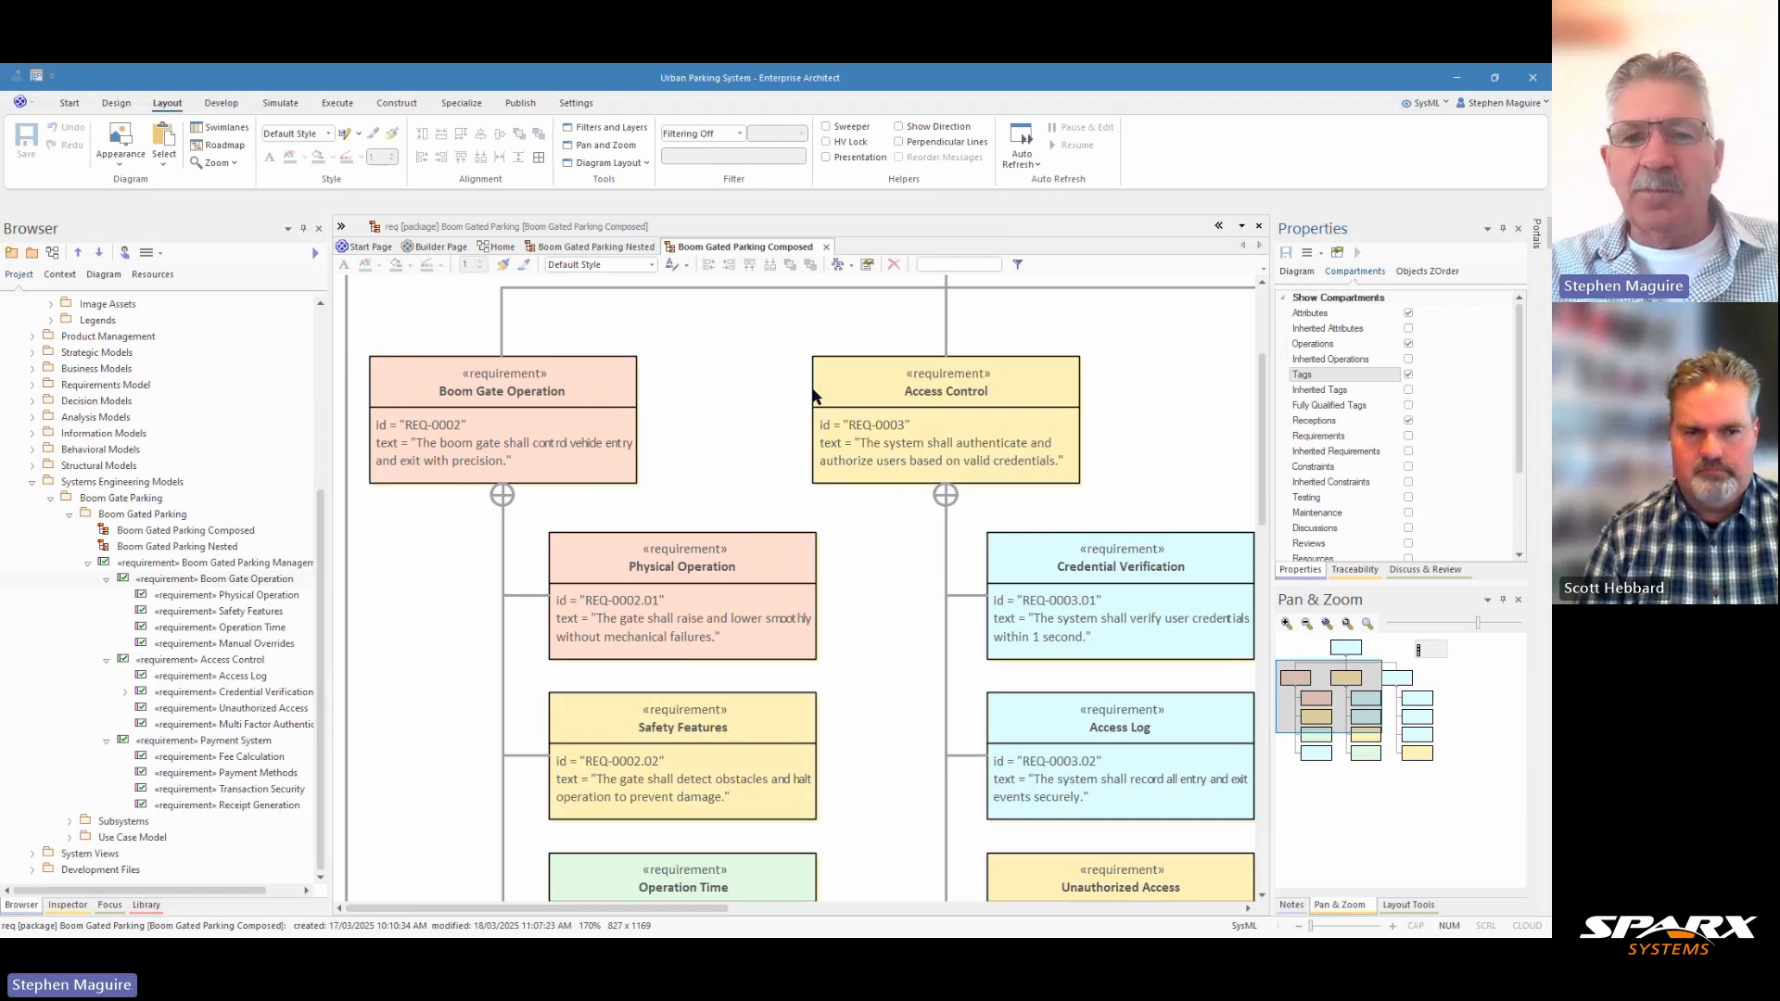
# Widen the project browser to fit the full requirement names and select the Boom Gate Operation requirement in it.
pyautogui.scroll(-5, 855, 410)
pyautogui.scroll(10, 885, 450)
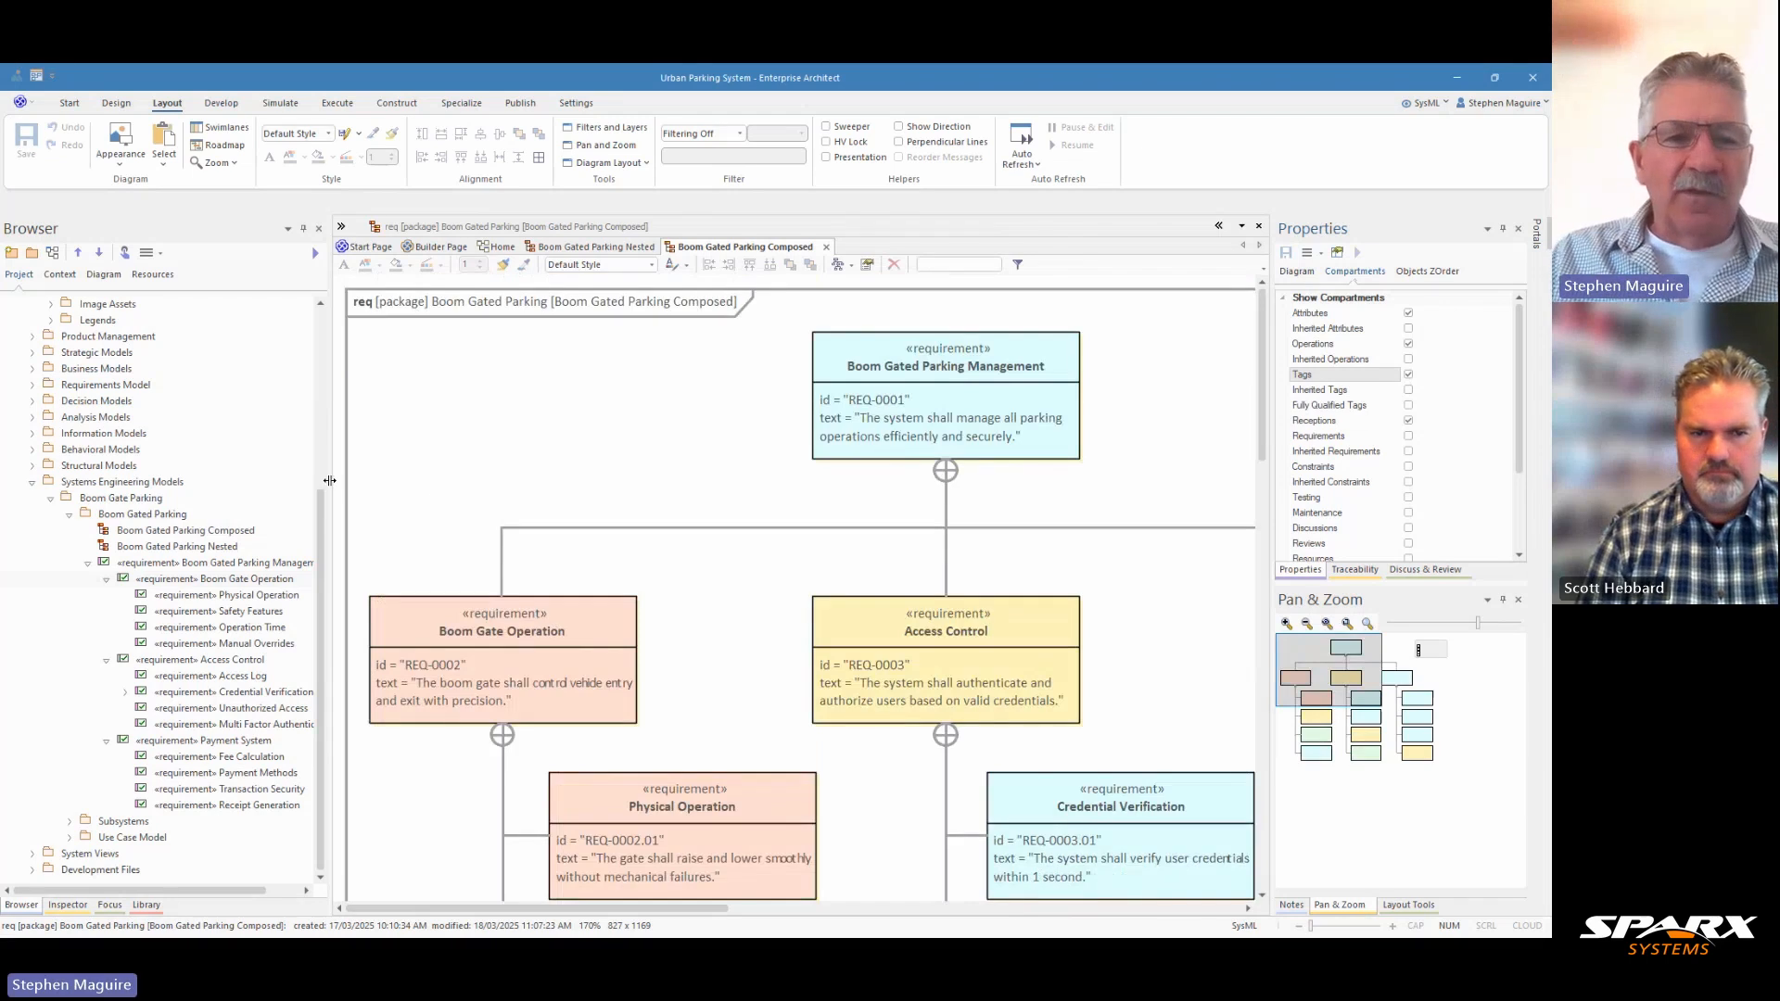
pyautogui.moveTo(329, 480); pyautogui.dragTo(371, 480)
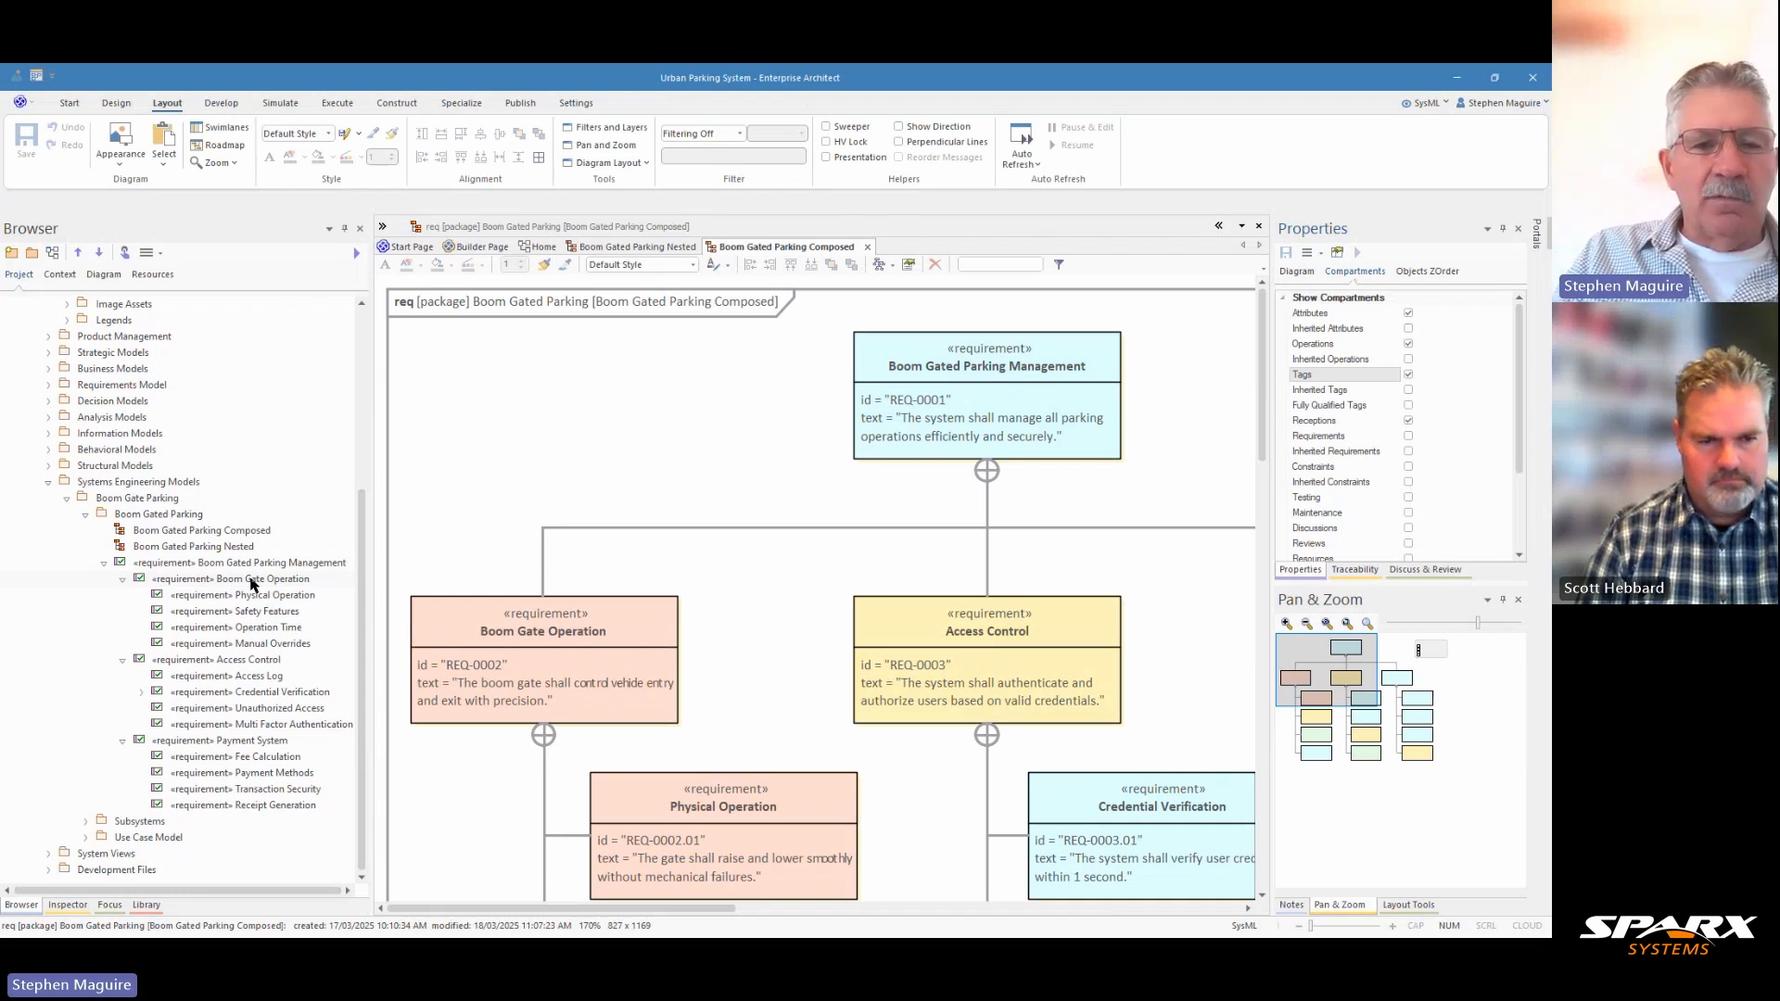
pyautogui.click(251, 580)
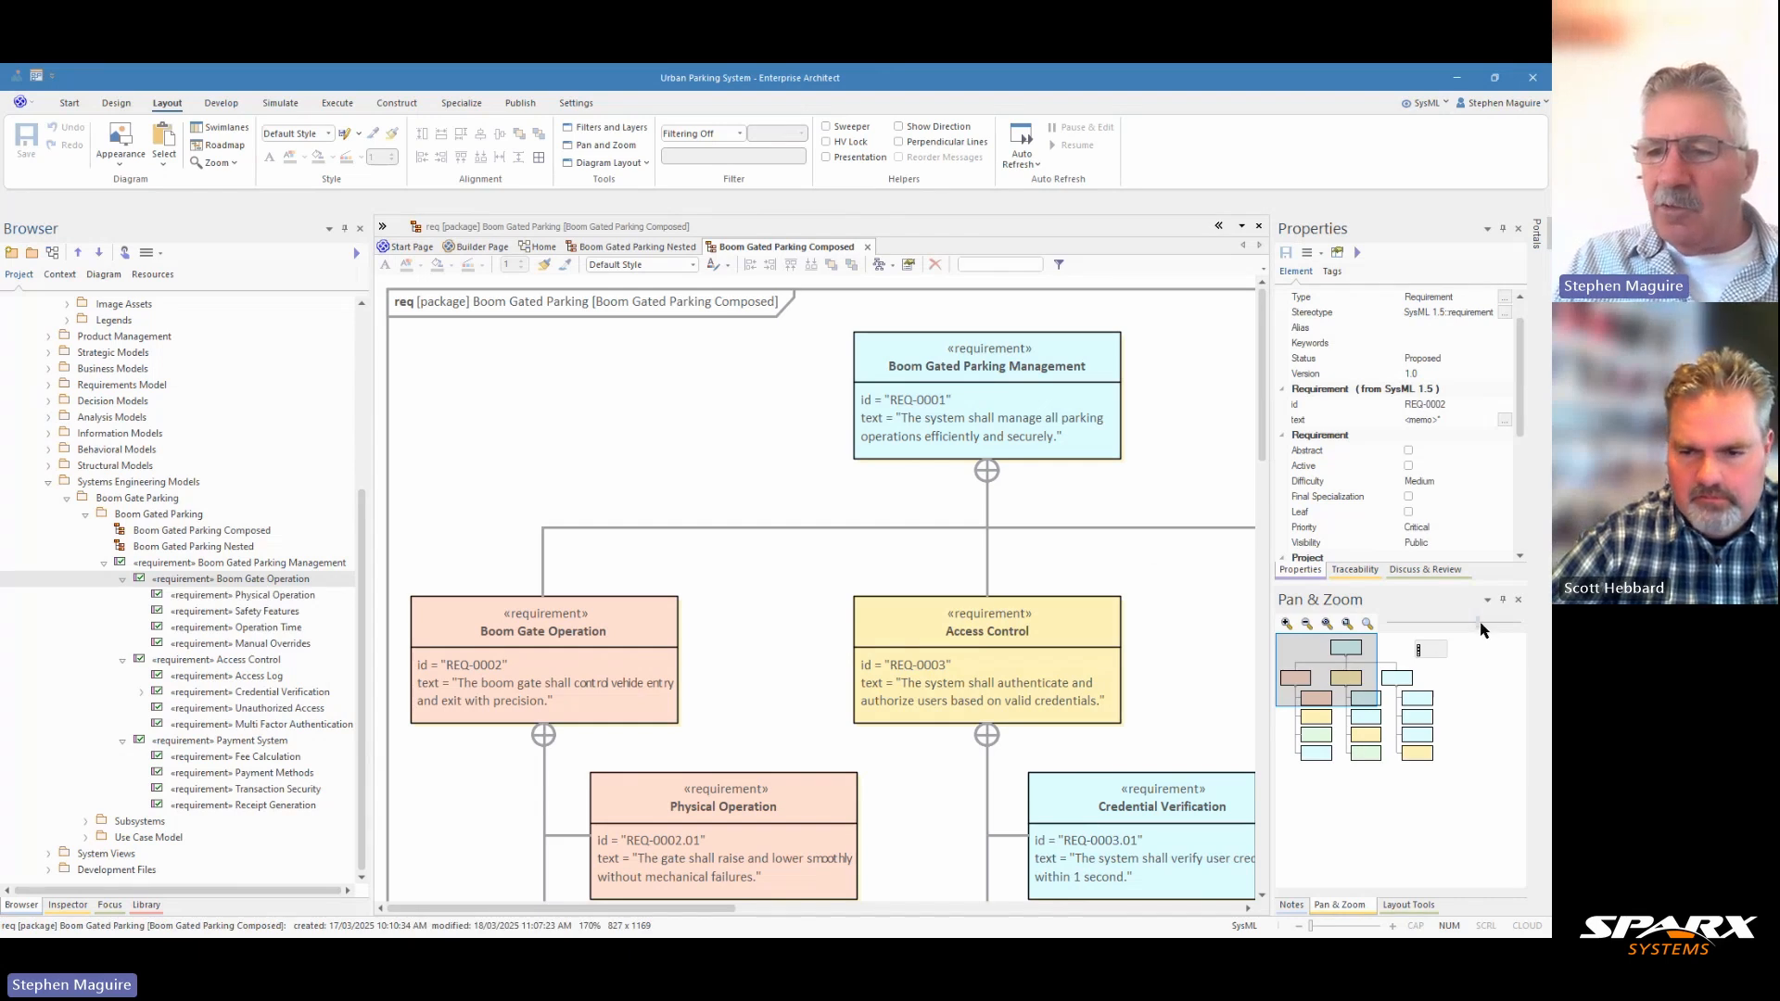
# Reduce the composed diagram's zoom to 120% and look over its requirement hierarchy.
pyautogui.moveTo(1480, 624); pyautogui.dragTo(1480, 625)
pyautogui.moveTo(1486, 623); pyautogui.dragTo(1492, 624)
pyautogui.scroll(-3, 1114, 568)
pyautogui.scroll(3, 1113, 575)
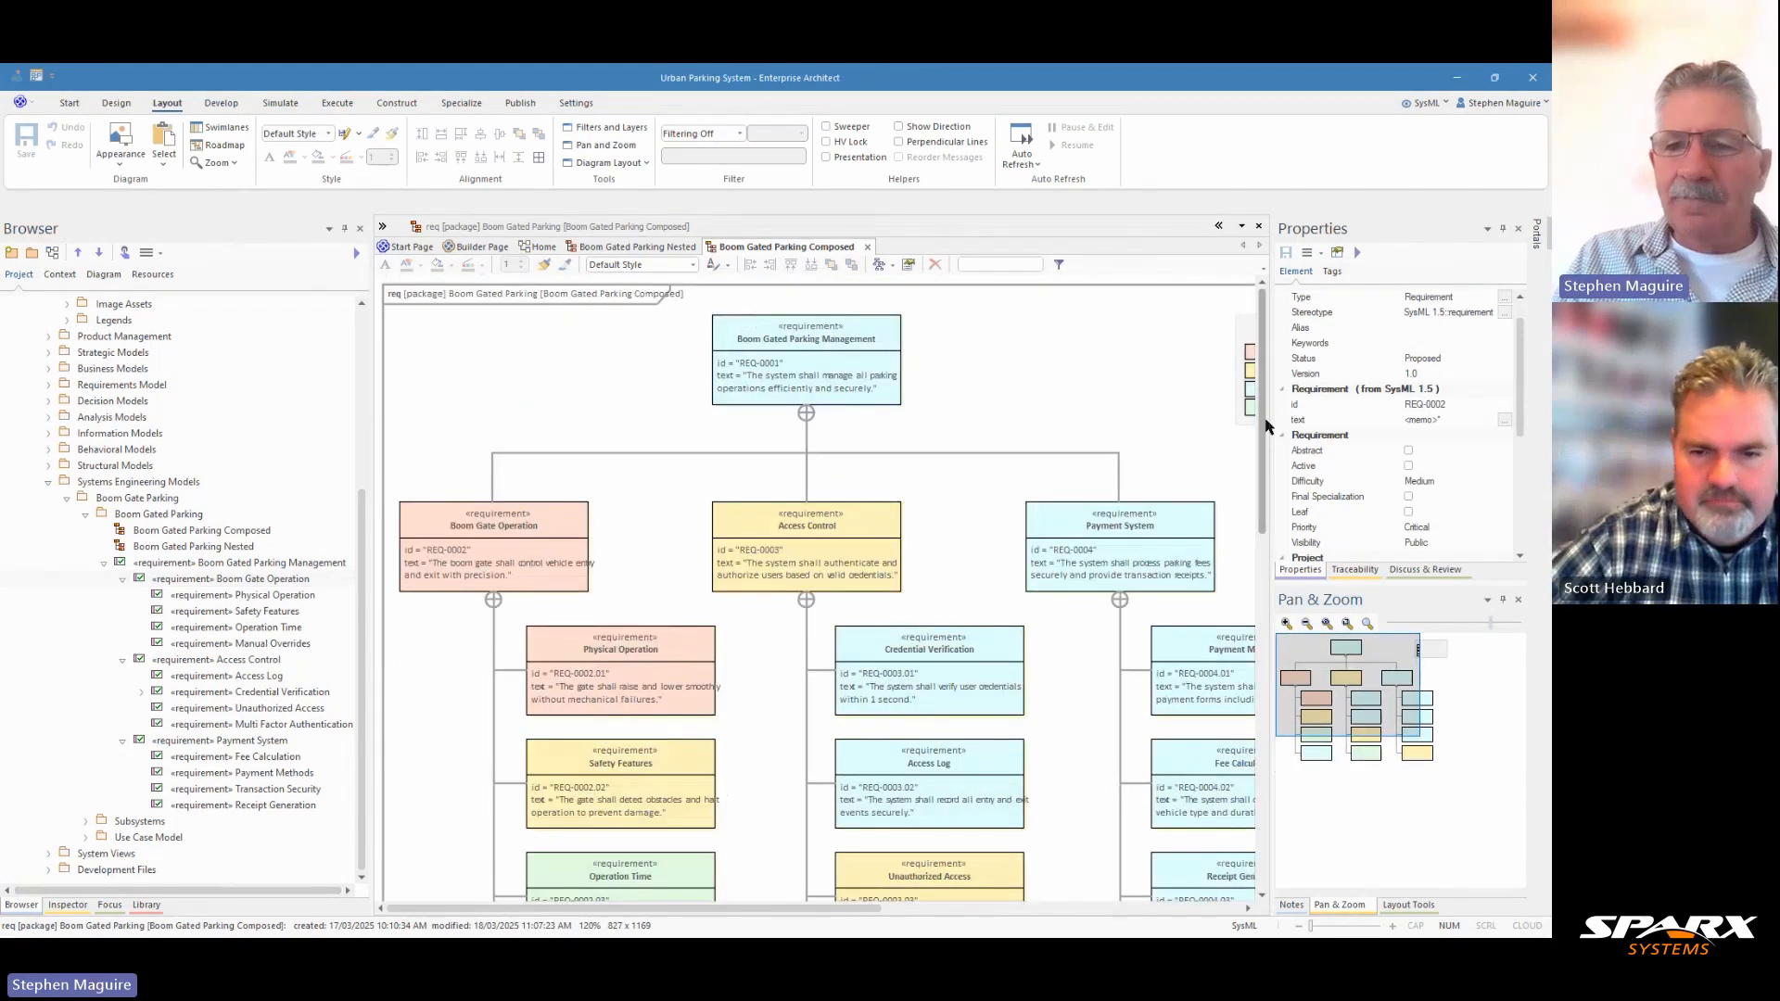
pyautogui.scroll(-2, 1263, 482)
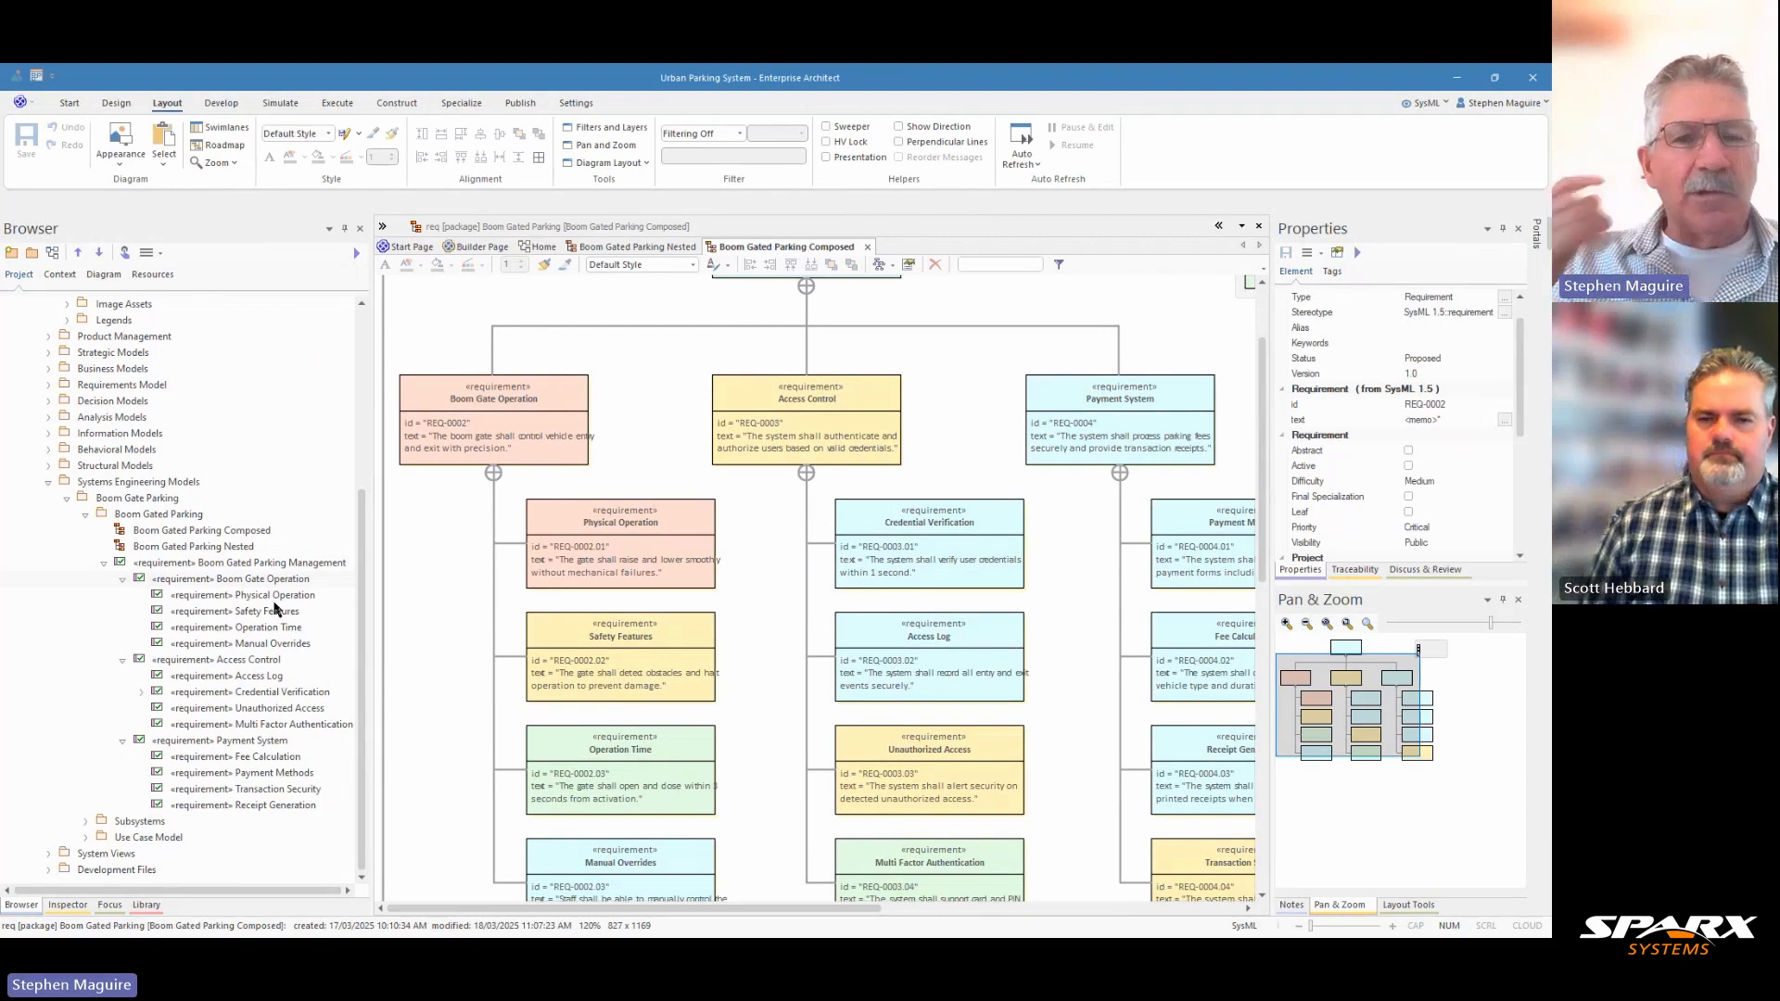
# In the Boom Gated Parking Nested diagram, move the priority legend further down and add Access Control as a link below Boom Gated Parking Management.
pyautogui.click(654, 249)
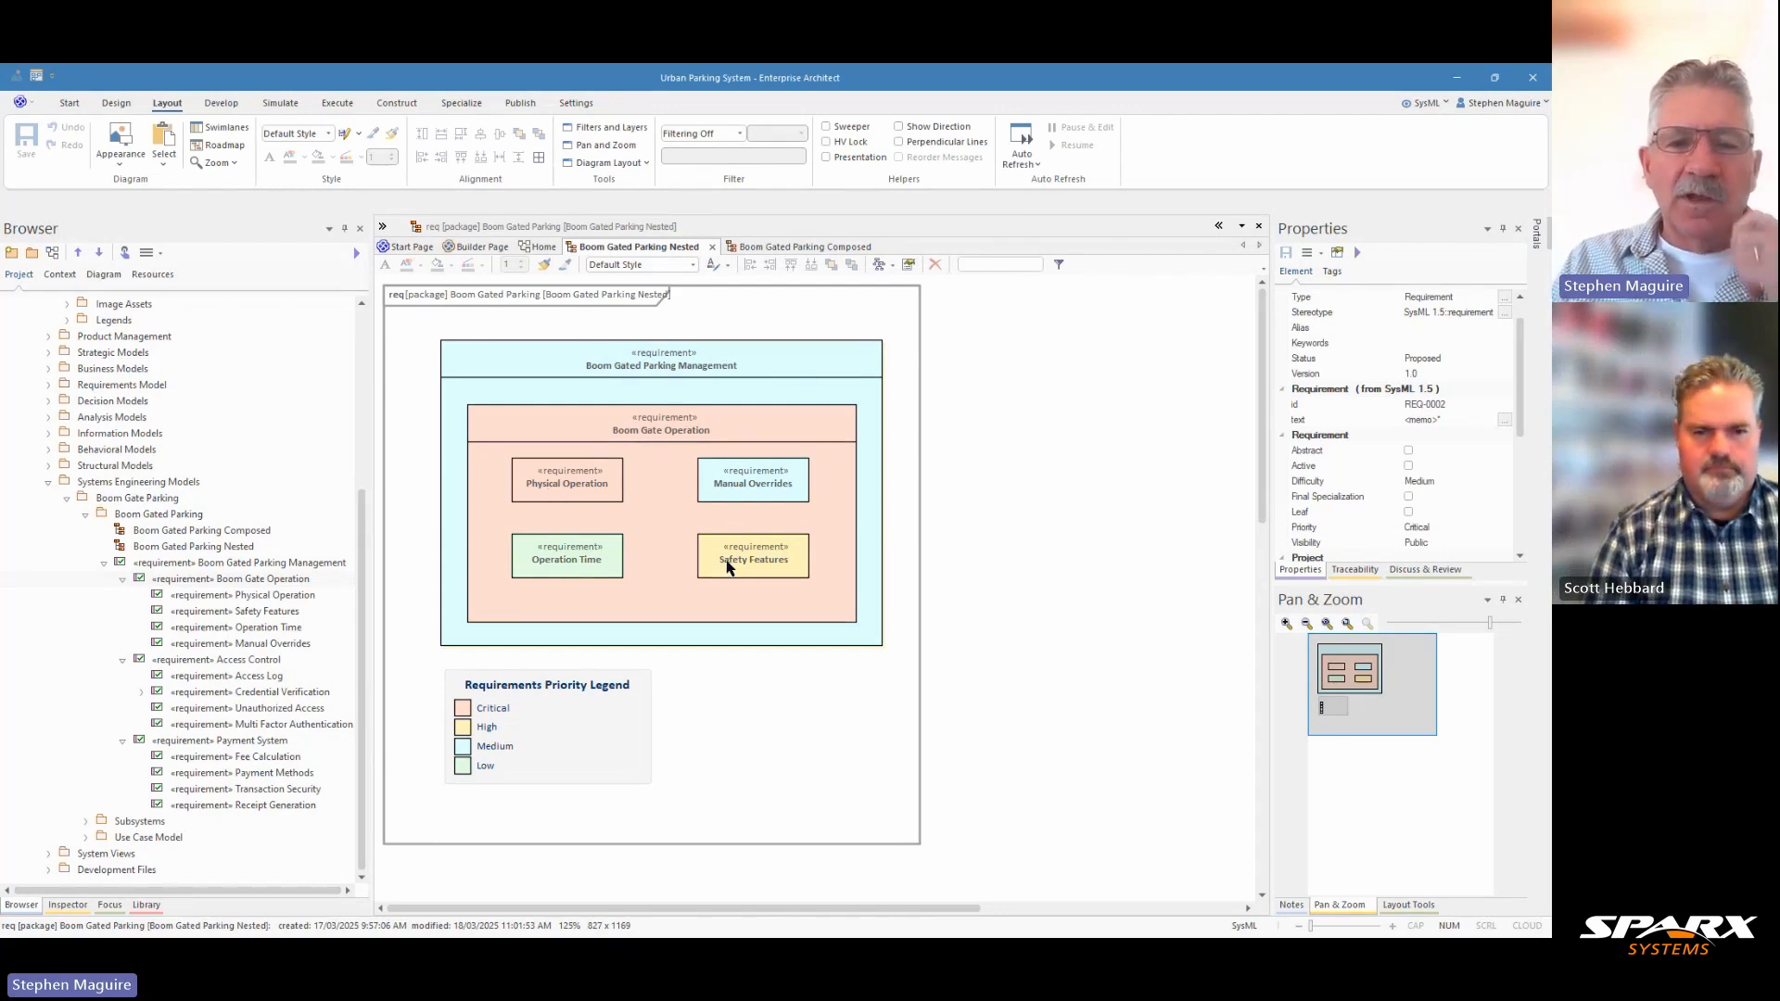
pyautogui.moveTo(562, 741); pyautogui.dragTo(552, 904)
pyautogui.click(244, 662)
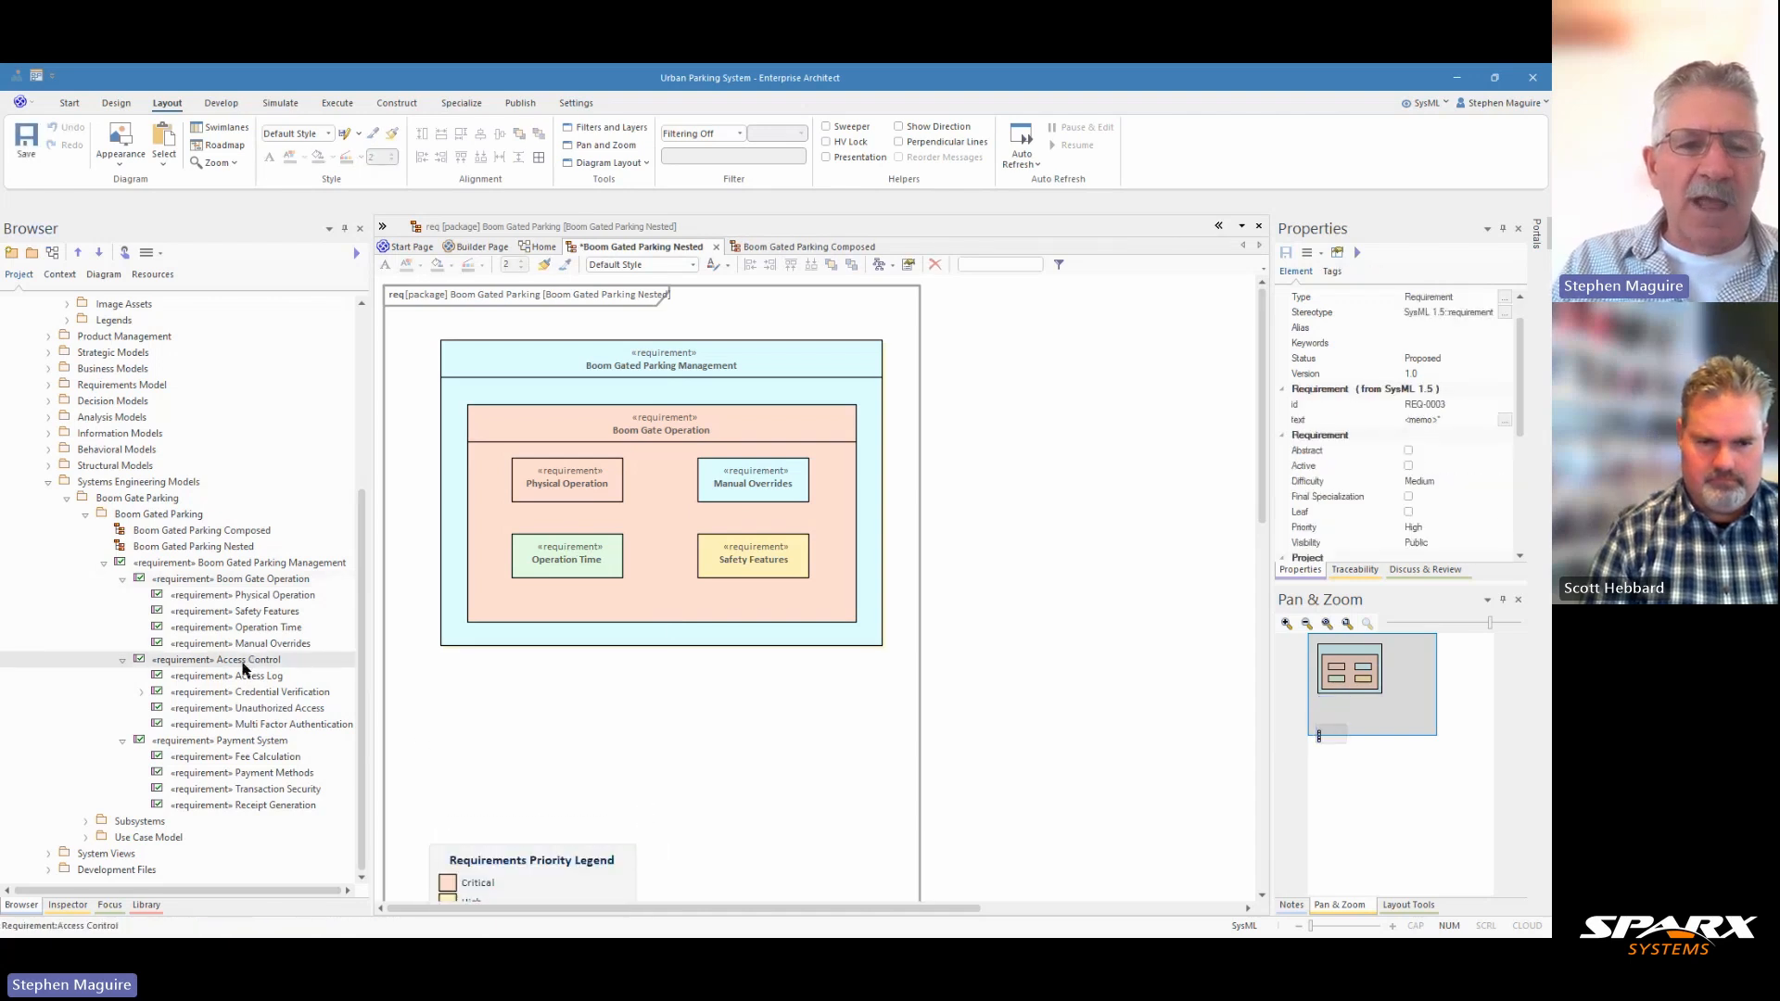
pyautogui.moveTo(244, 668); pyautogui.dragTo(456, 712)
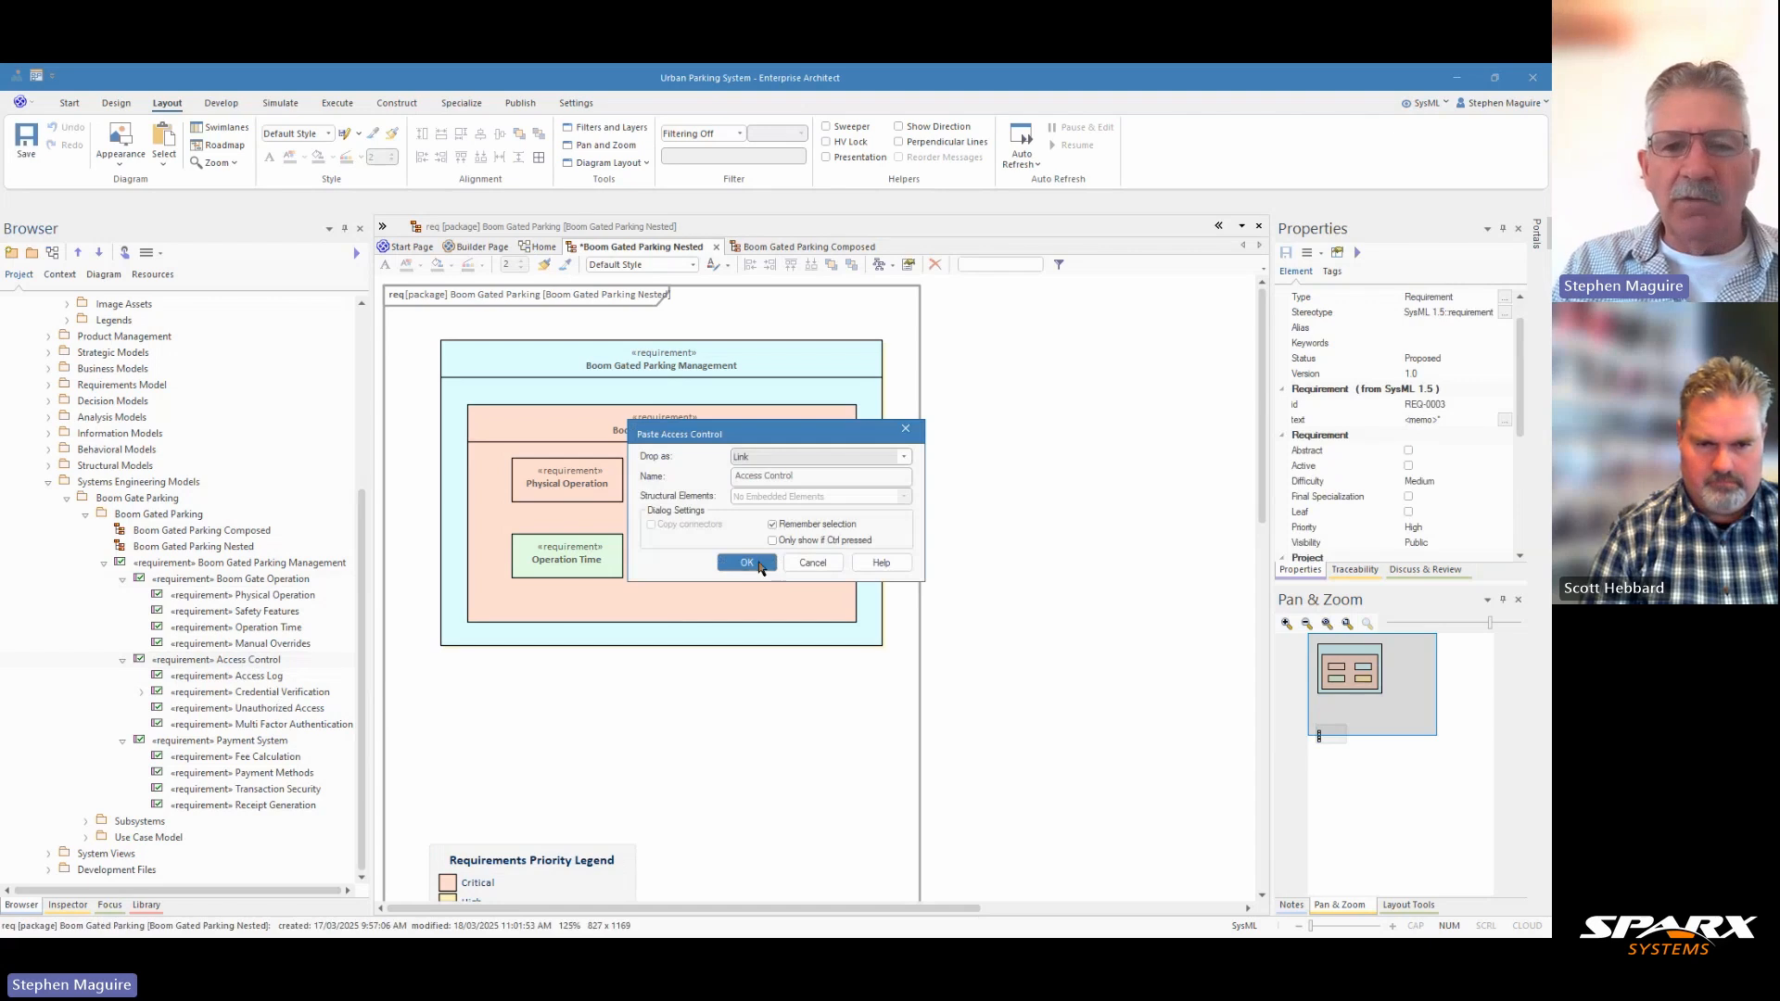
pyautogui.click(747, 562)
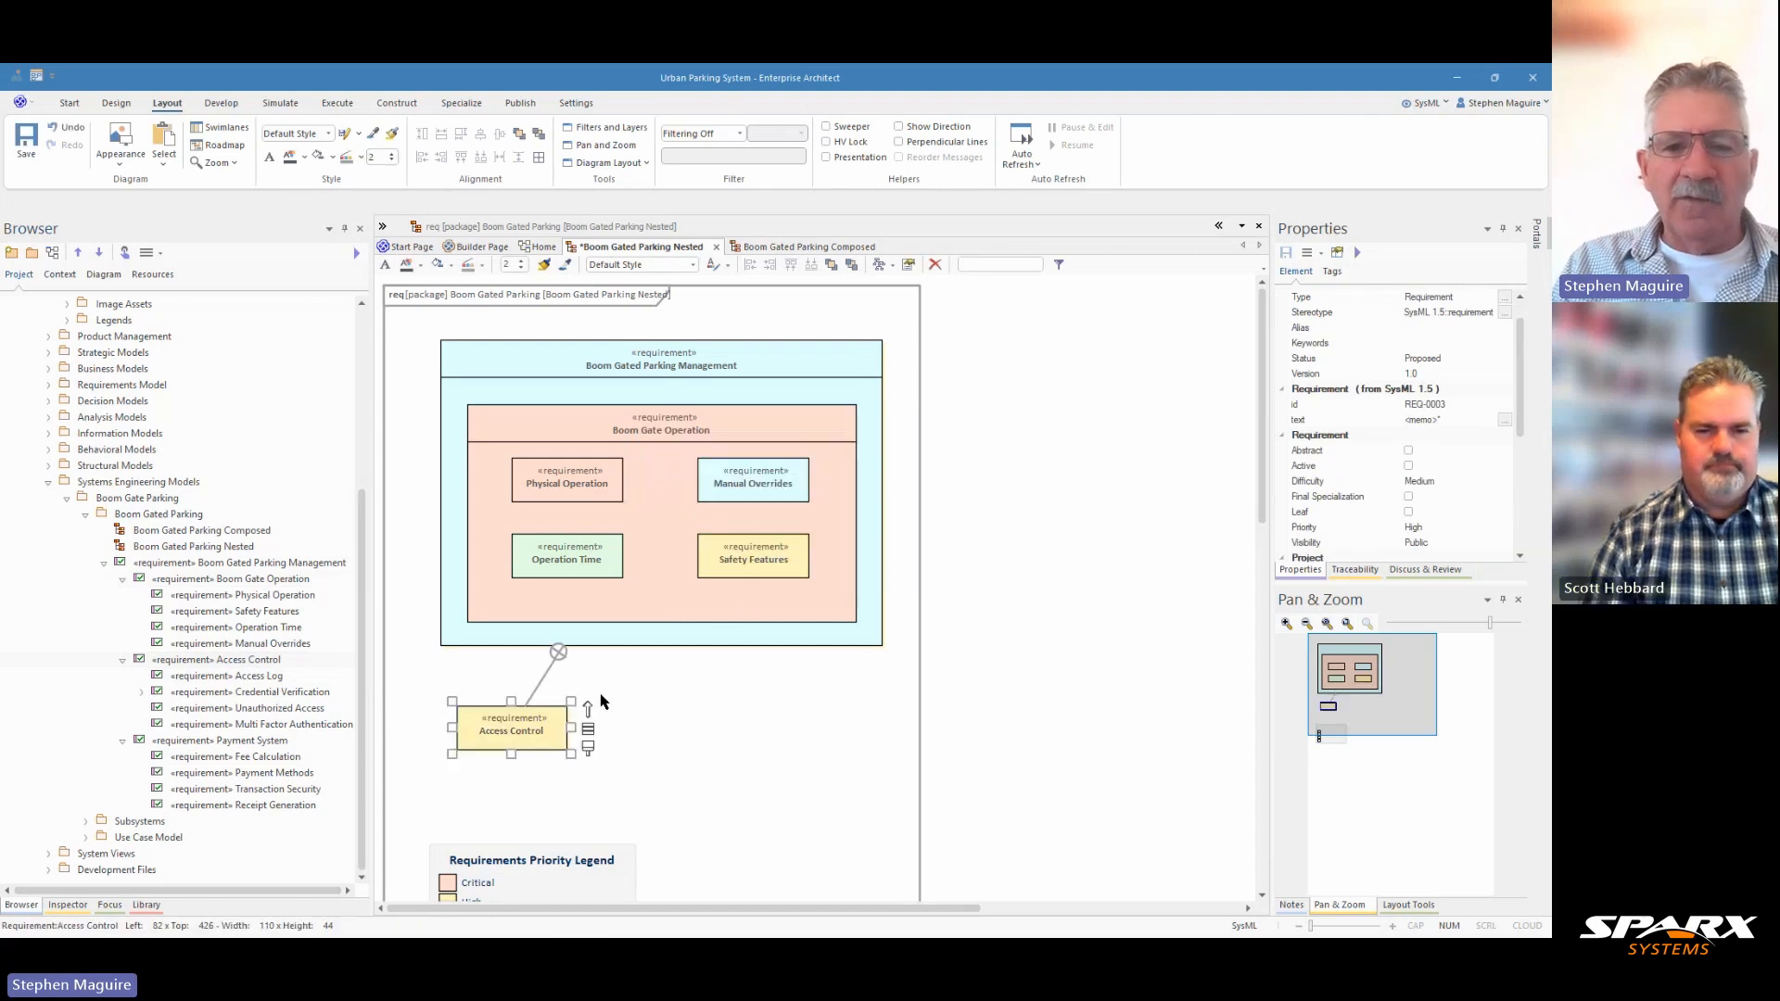
# Hide the nesting connector between Access Control and Boom Gated Parking Management without deleting it from the model.
pyautogui.click(545, 674)
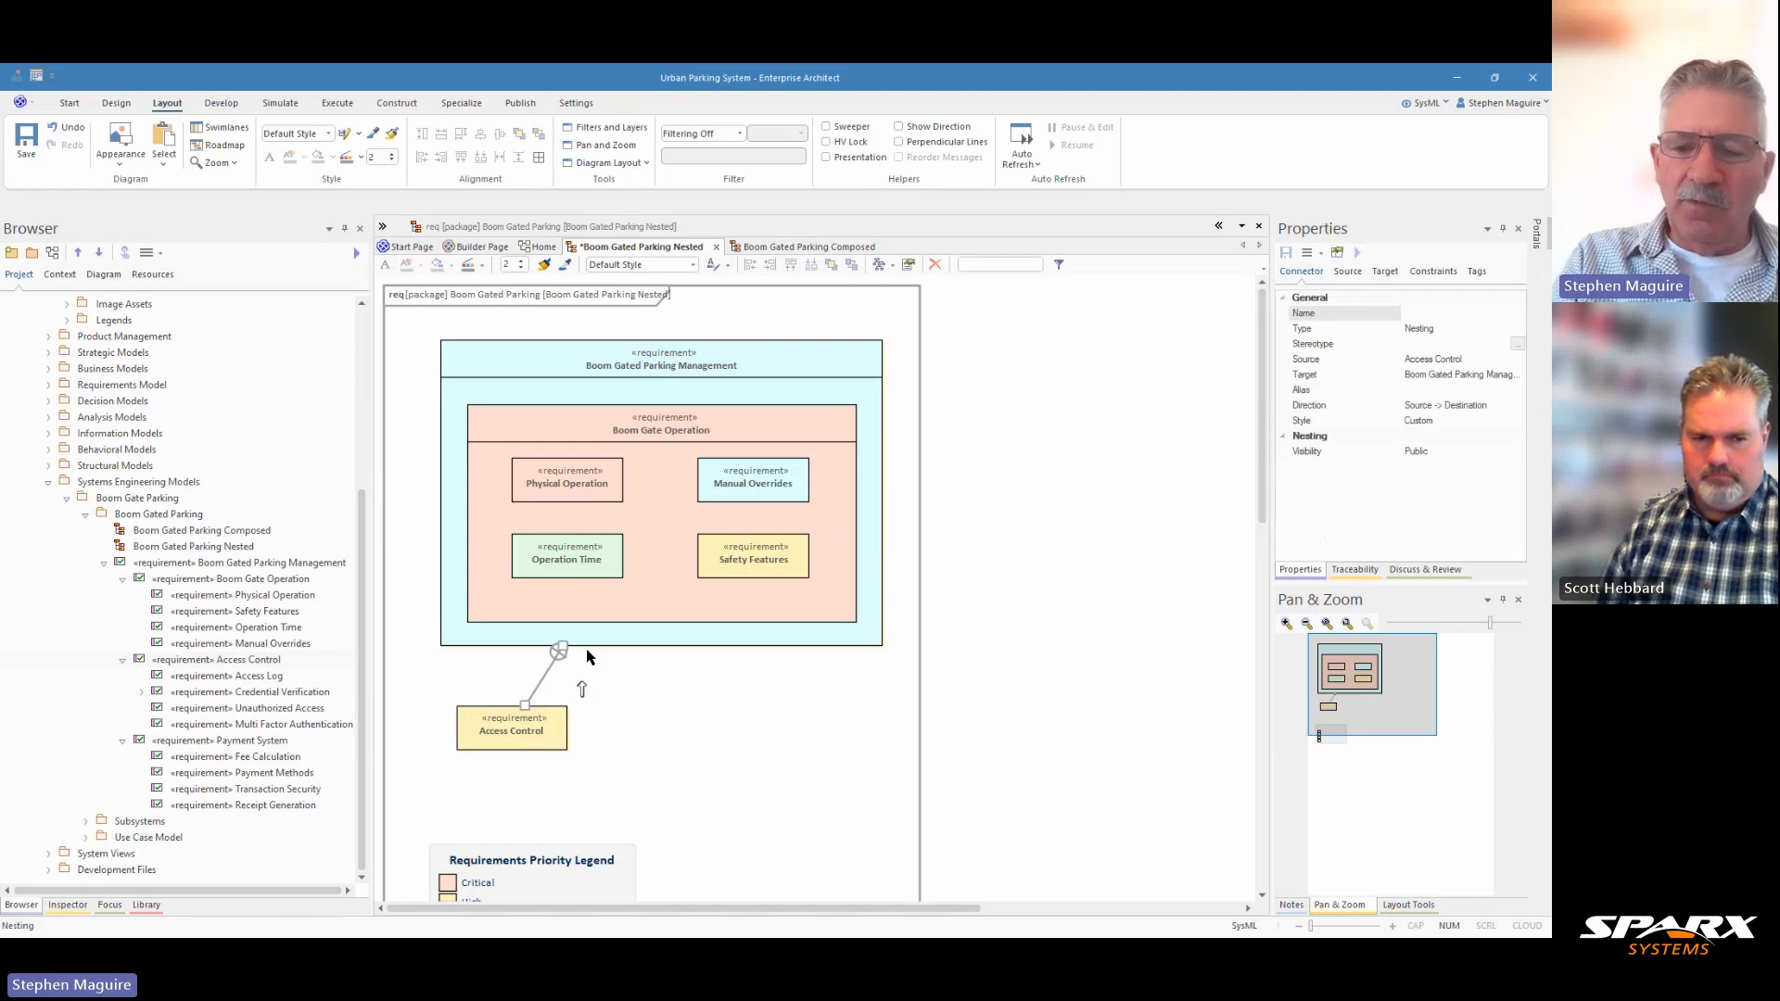
pyautogui.press('Delete')
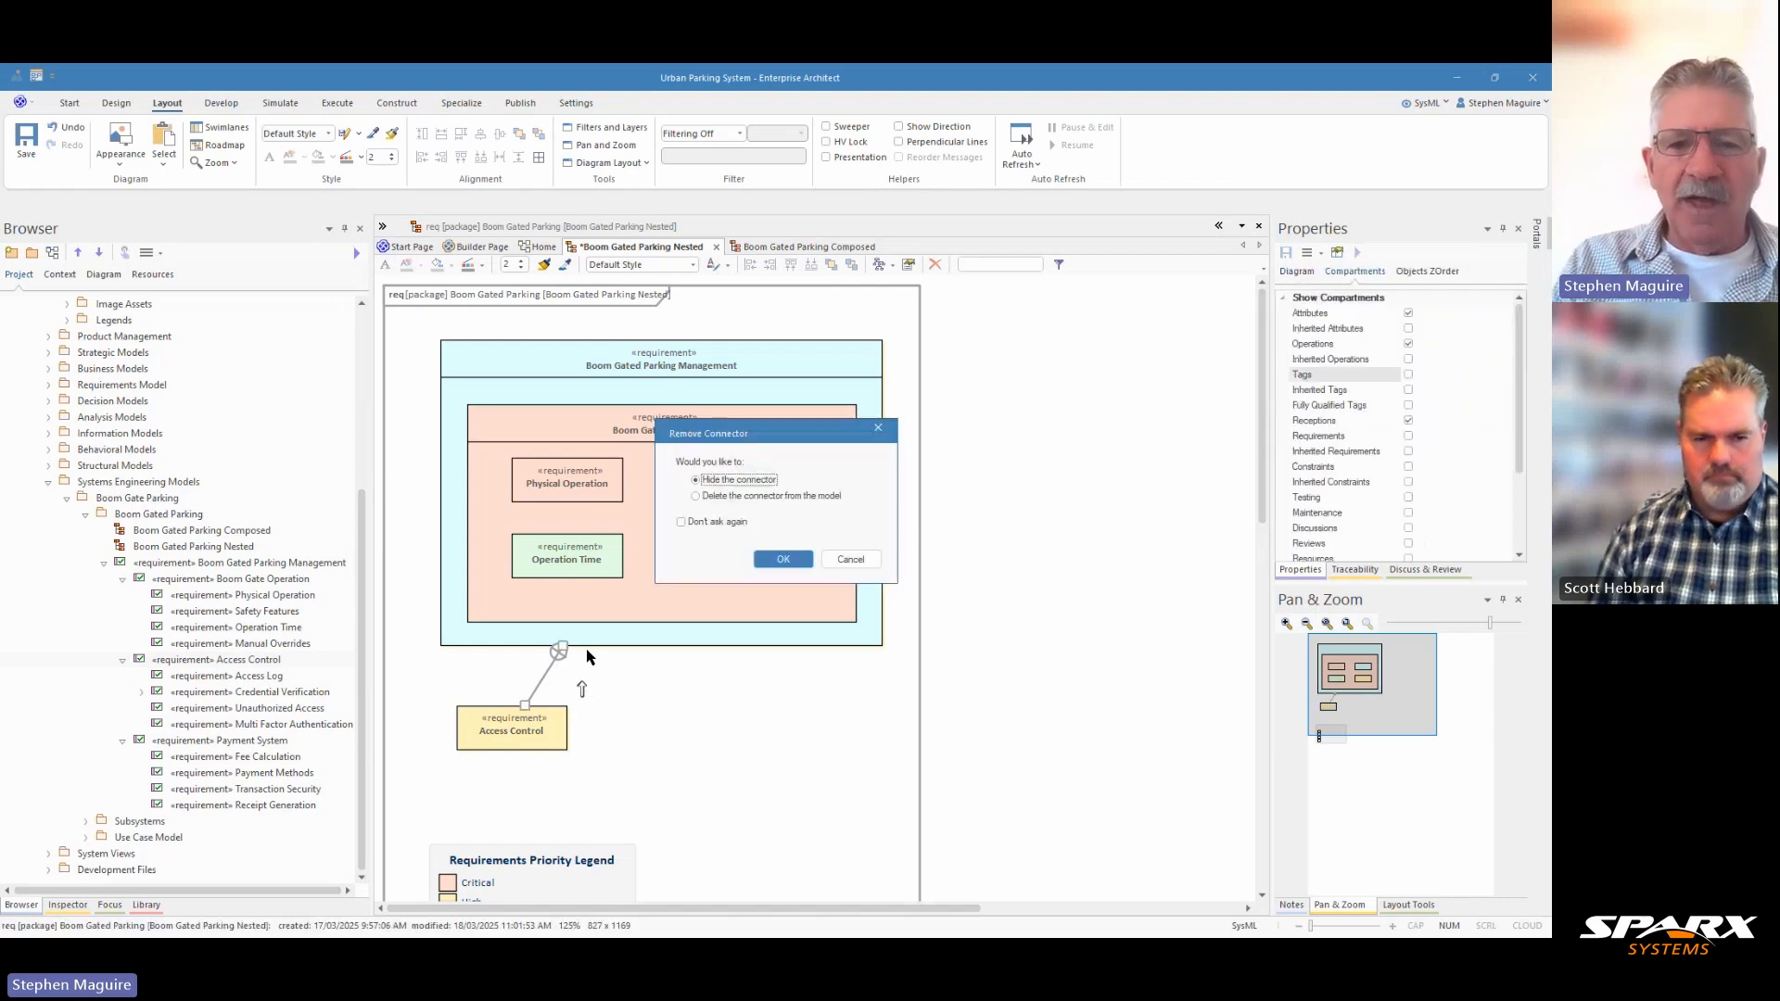
pyautogui.click(784, 559)
# Make the Access Control requirement the same height and width as Boom Gate Operation.
pyautogui.click(537, 745)
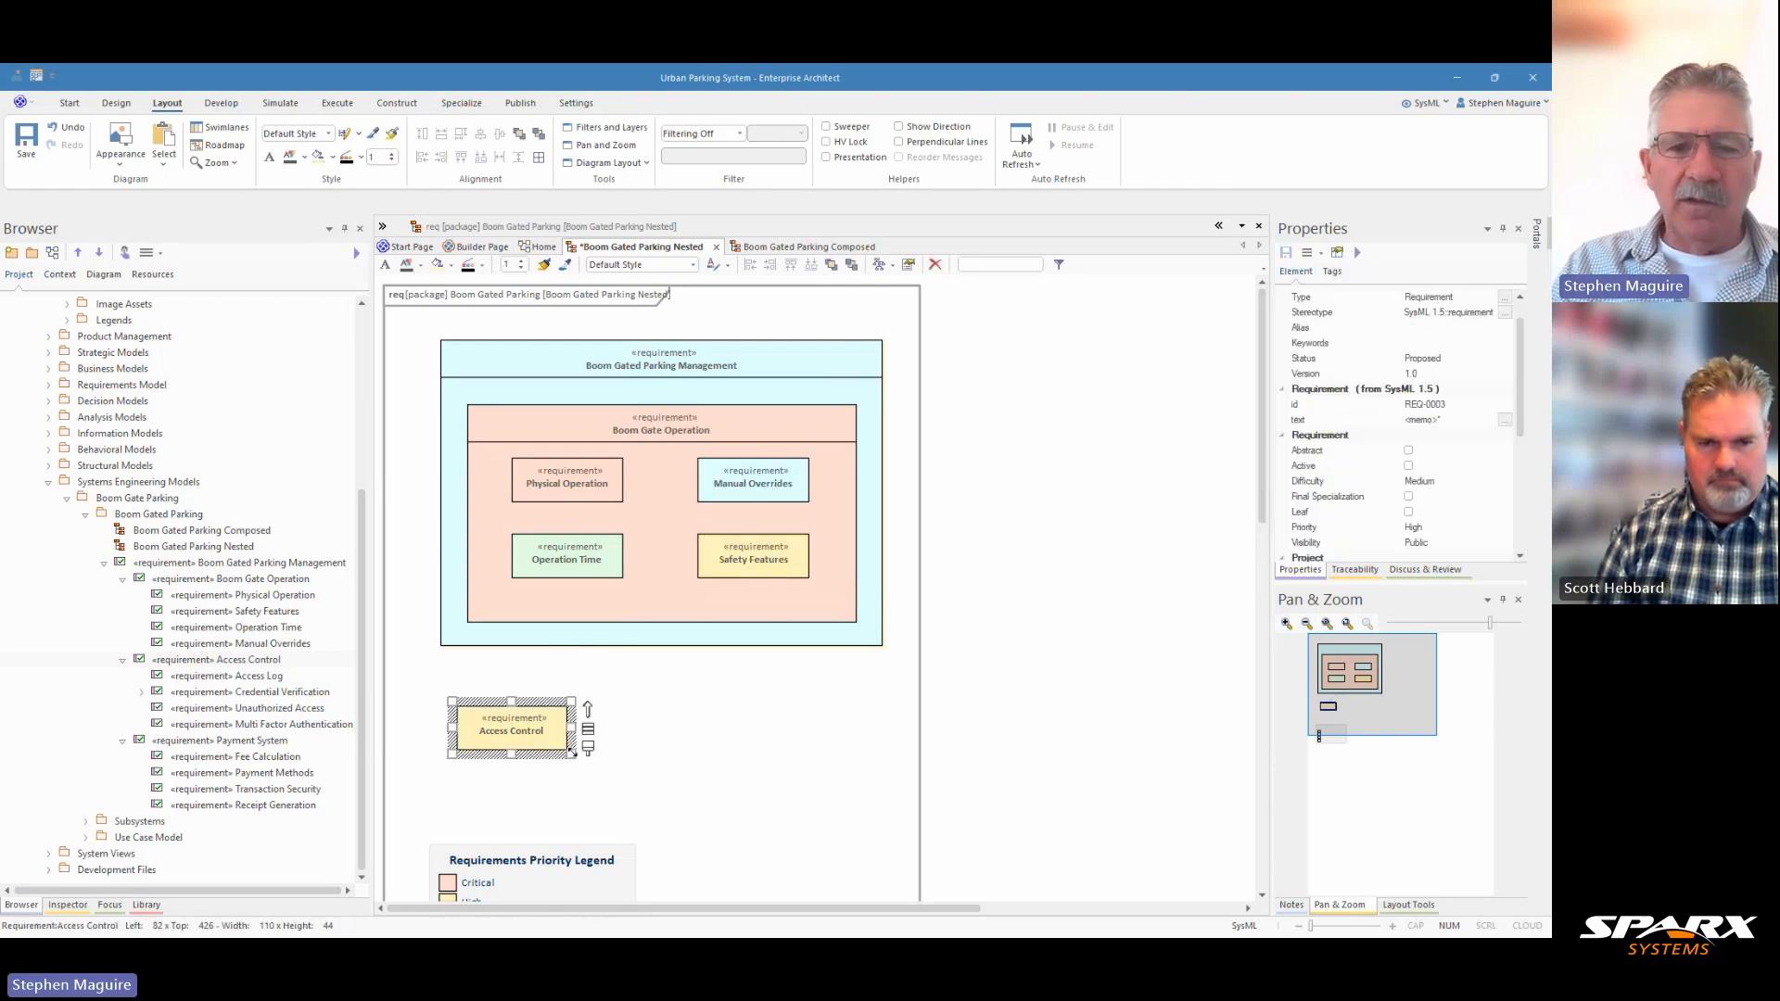
pyautogui.click(556, 369)
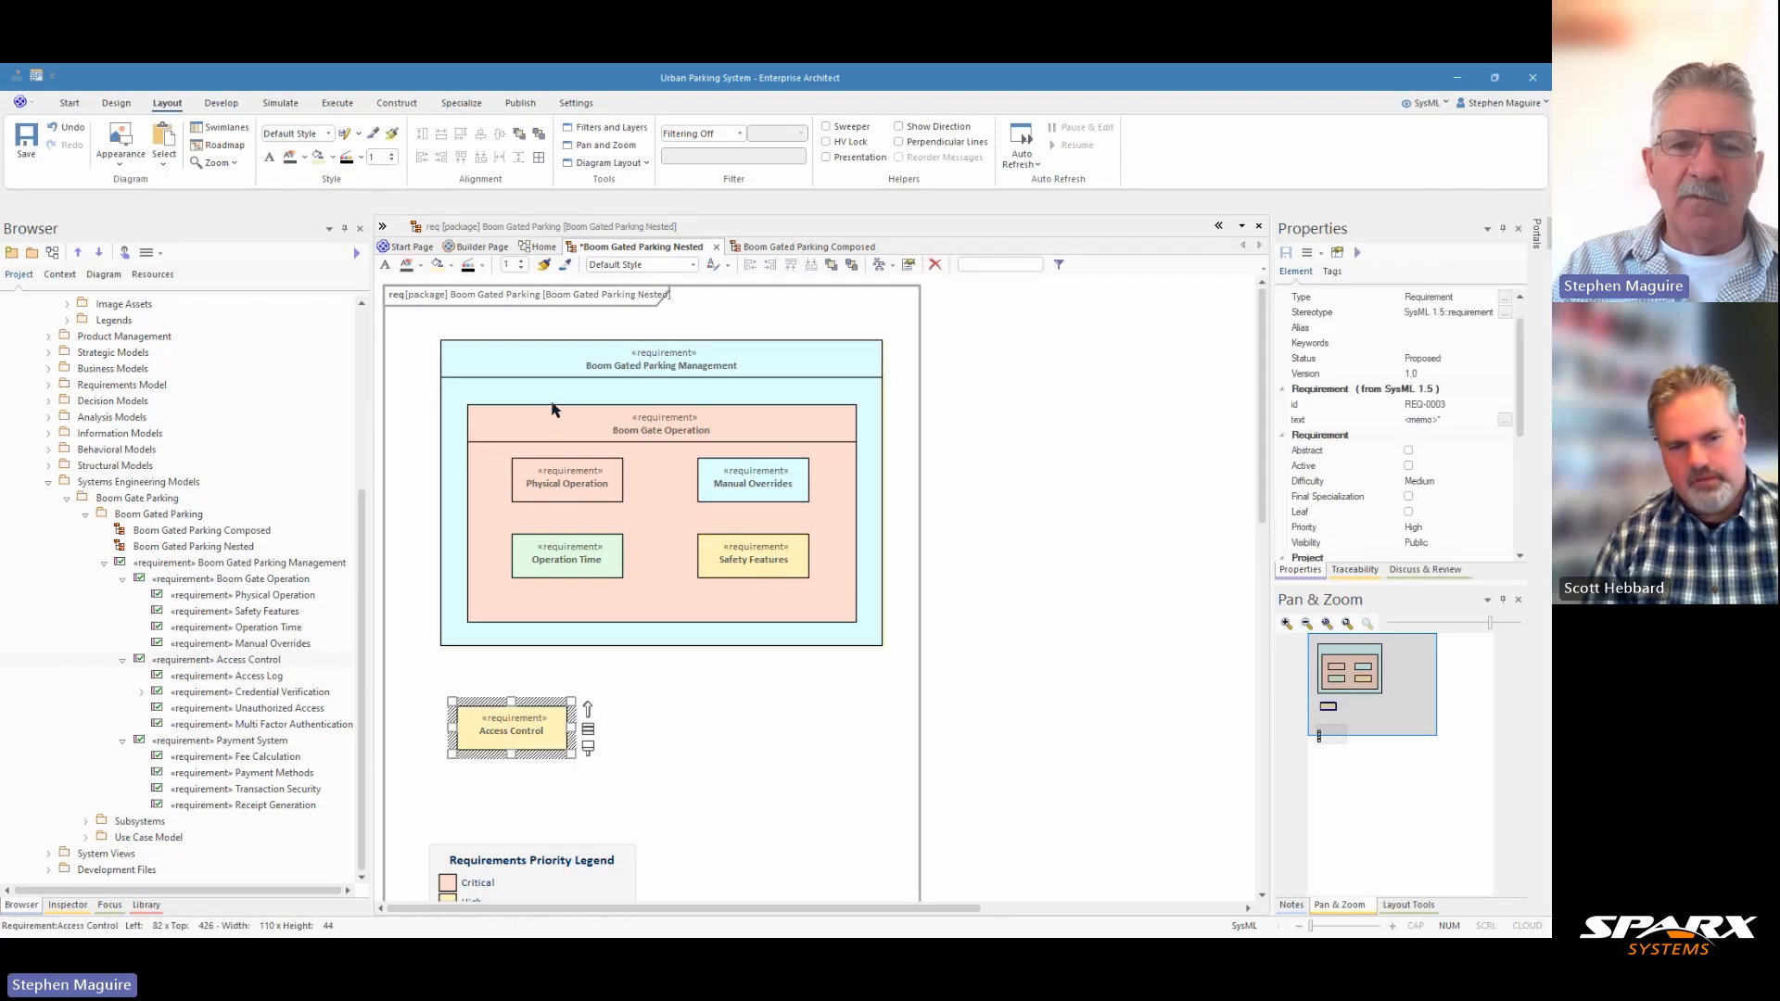
pyautogui.click(550, 444)
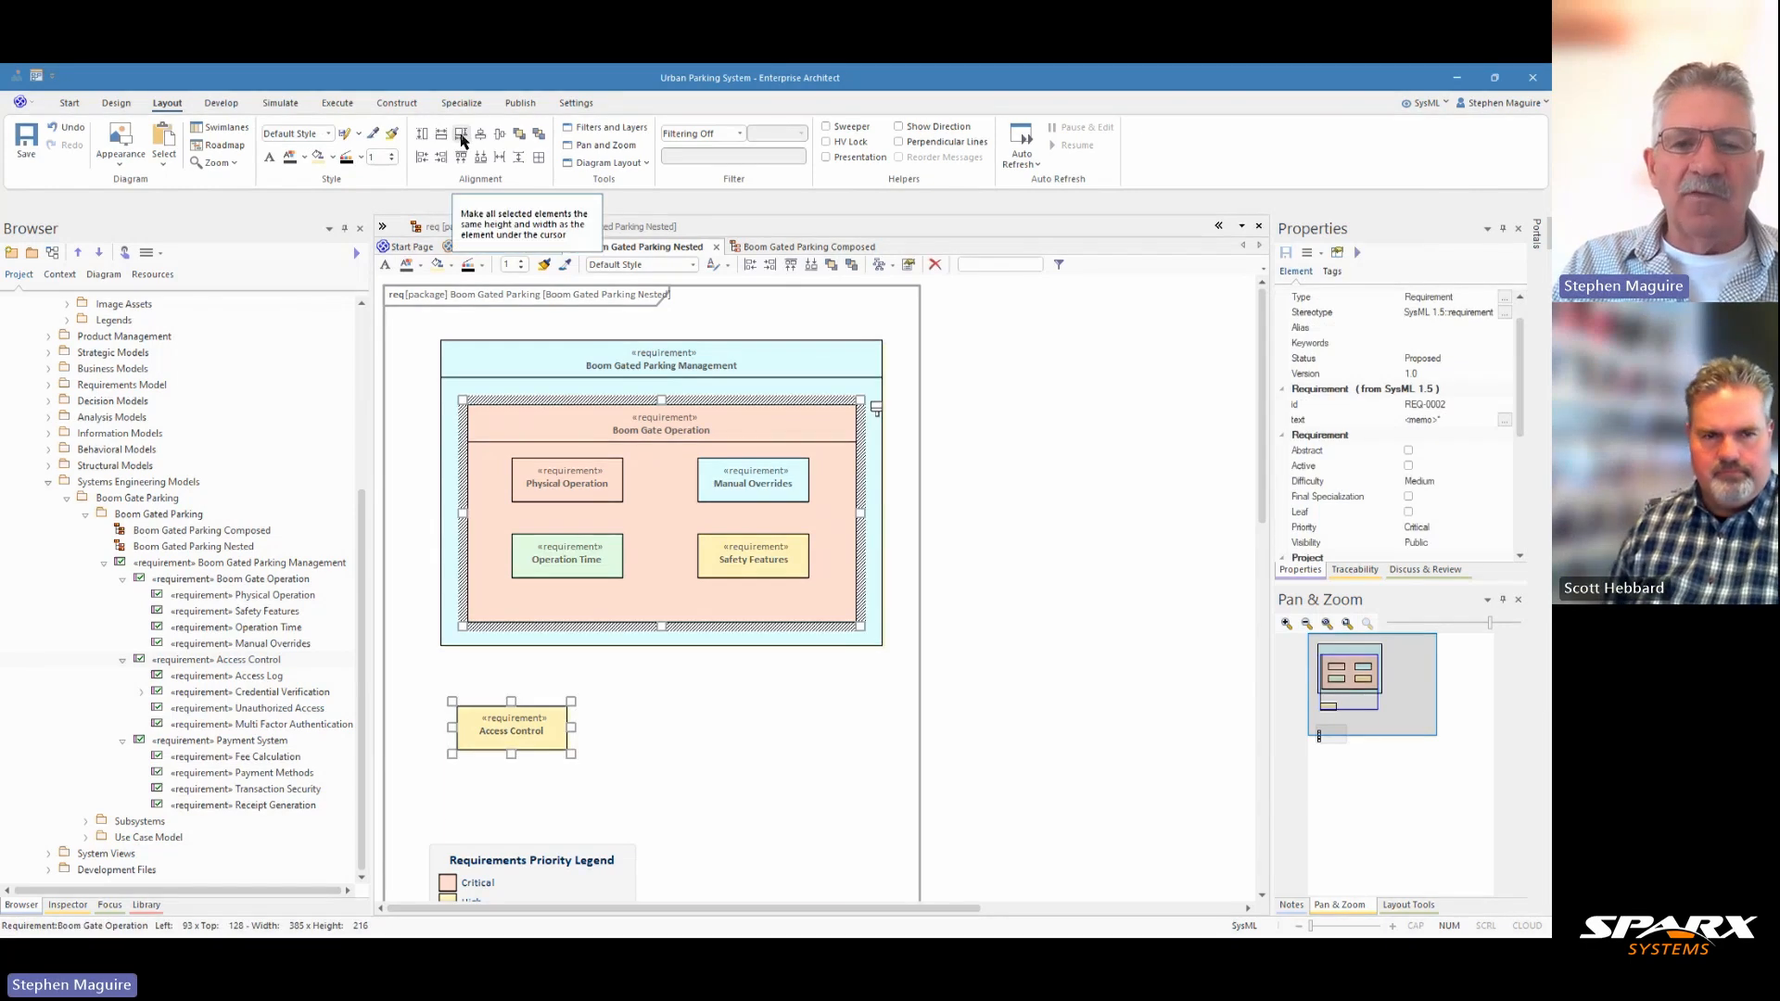
pyautogui.click(461, 137)
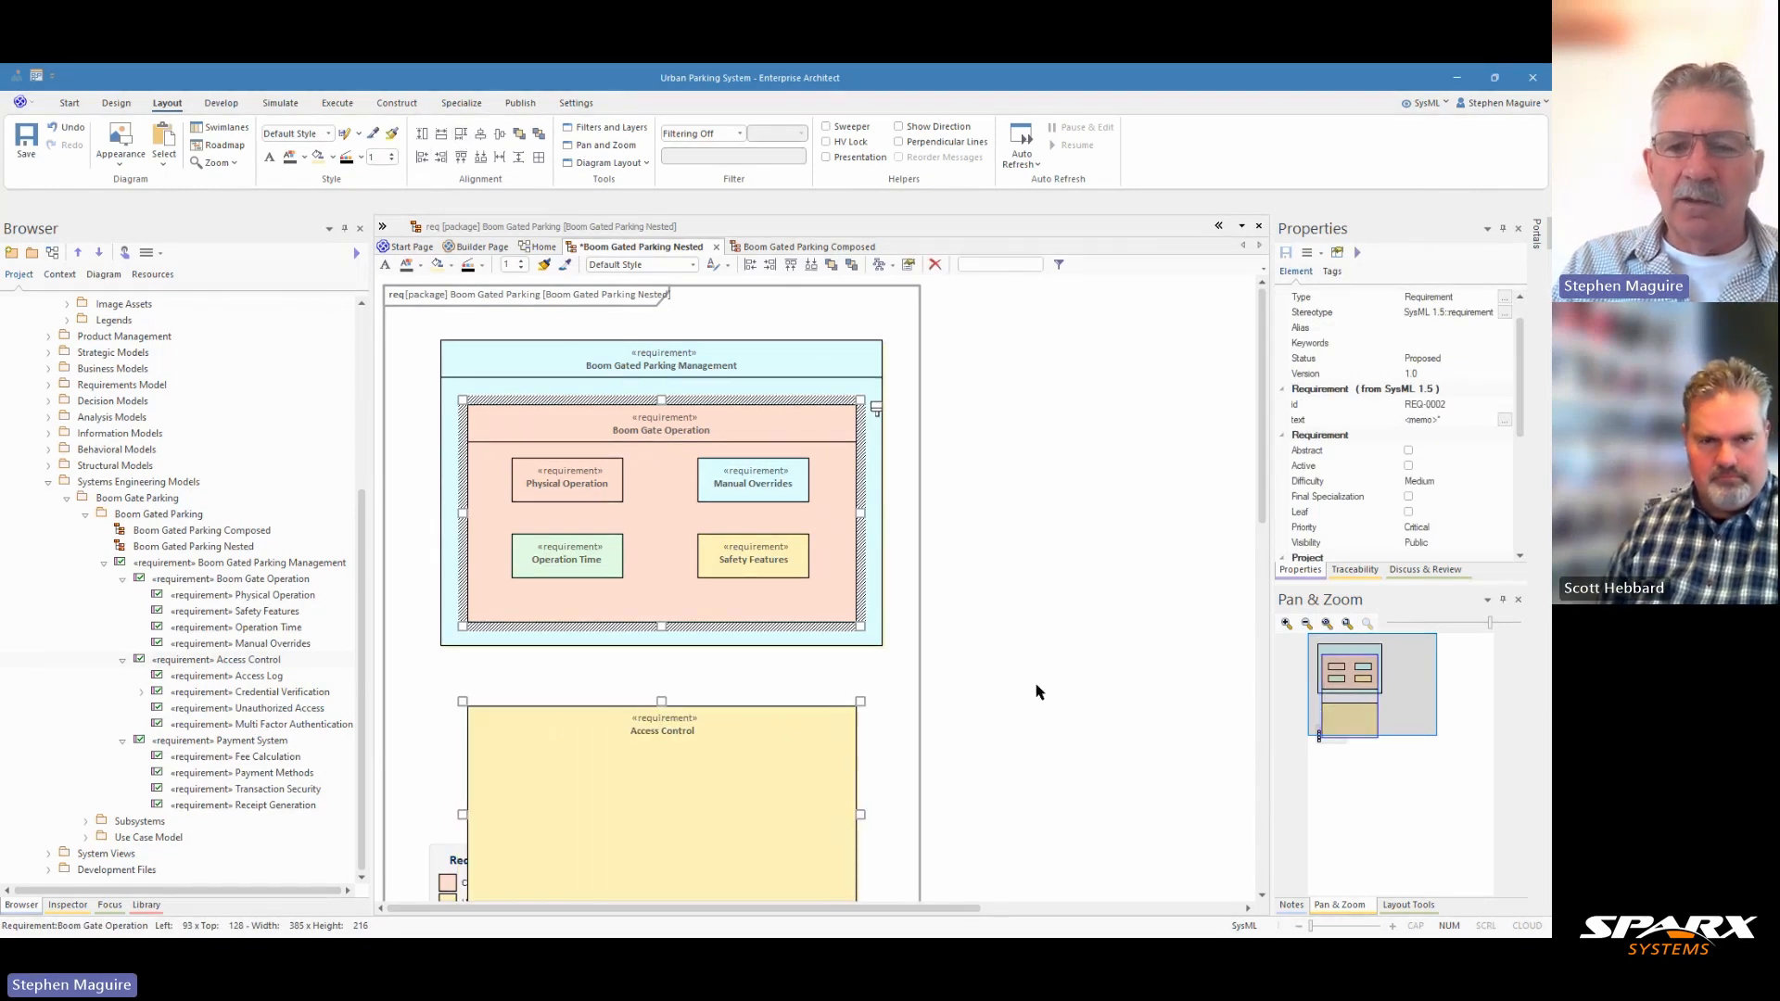
# Move the Requirements Priority Legend to the right of Boom Gated Parking Management, at about left 563 and top 92.
pyautogui.scroll(-3, 1037, 692)
pyautogui.moveTo(449, 707); pyautogui.dragTo(967, 337)
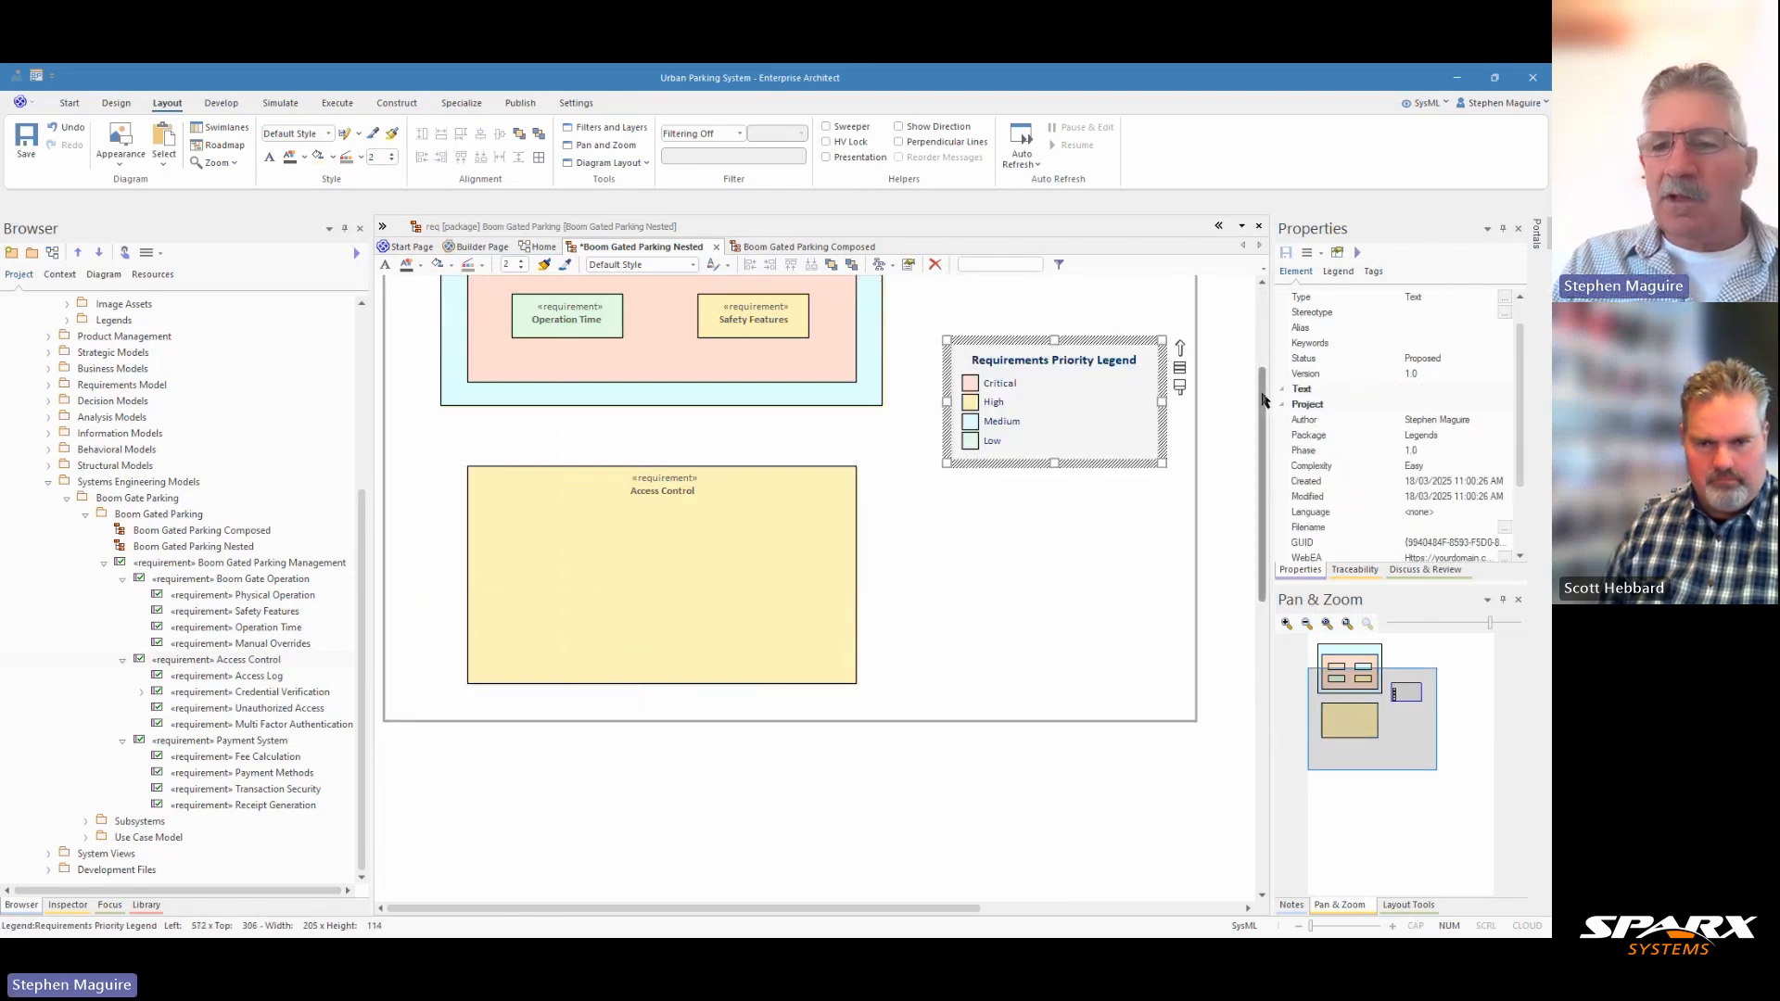
pyautogui.scroll(2, 1063, 507)
pyautogui.moveTo(1063, 507); pyautogui.dragTo(1055, 298)
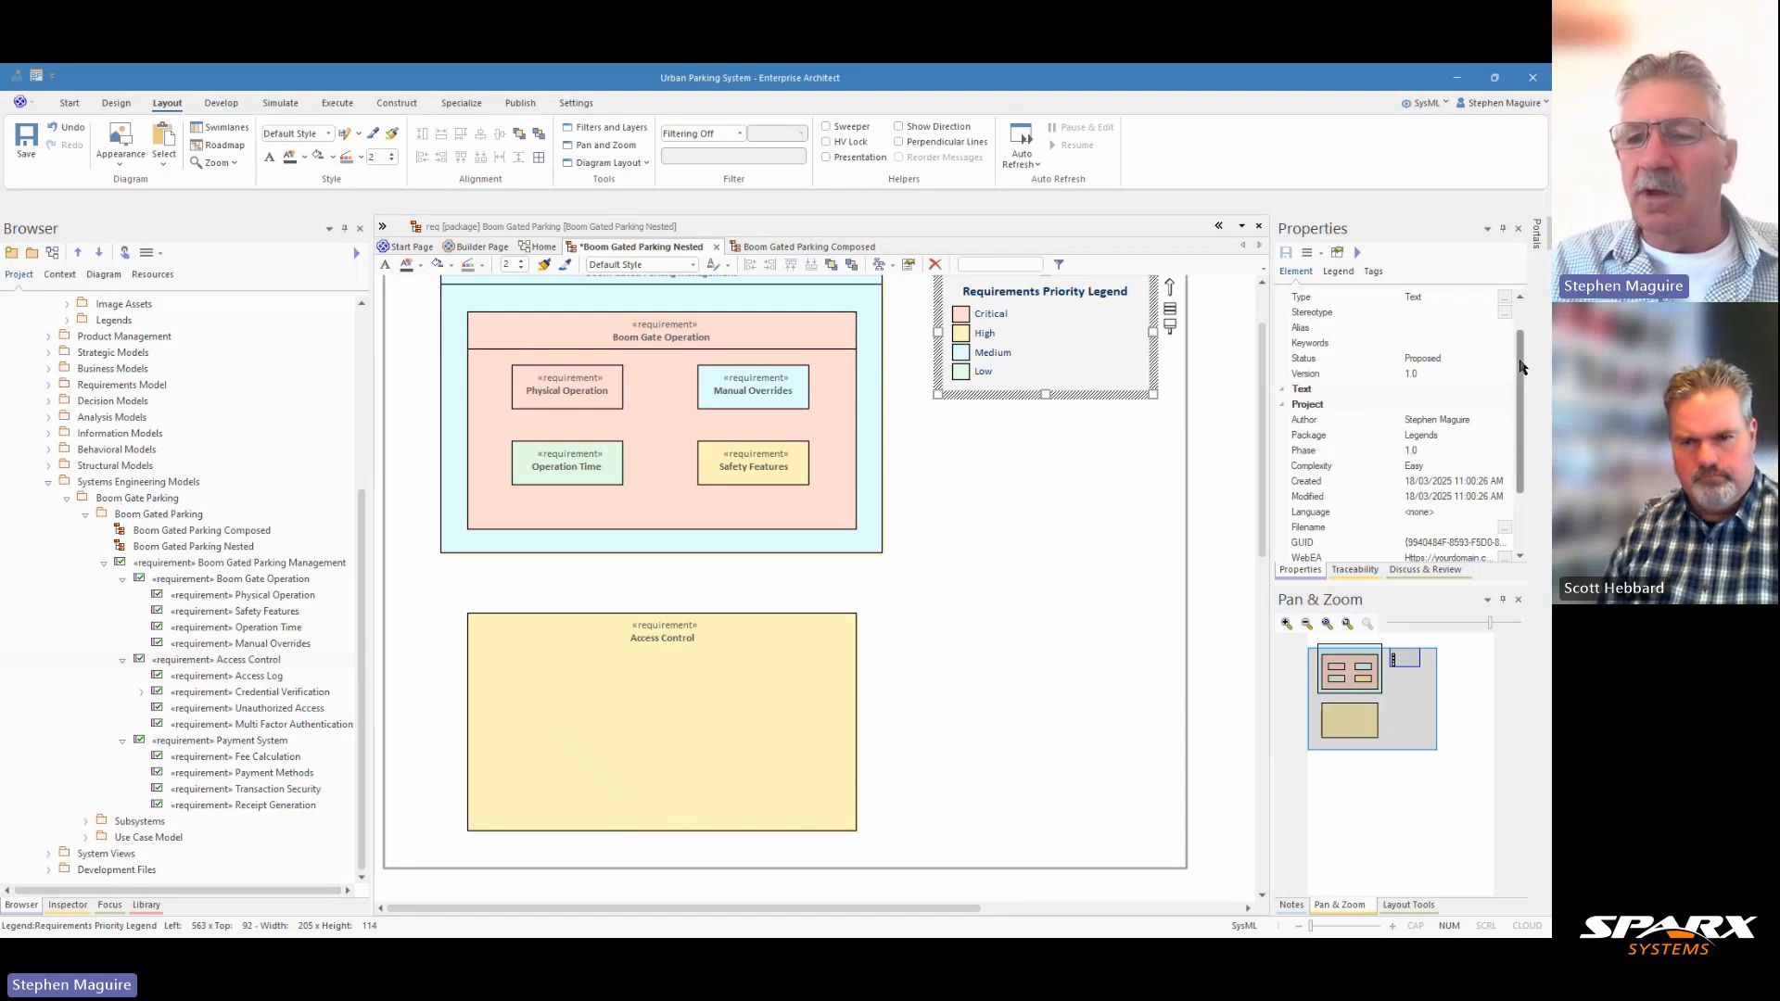
# Examine the nested diagram's properties down to its Advanced and Connectors settings.
pyautogui.scroll(-2, 1525, 436)
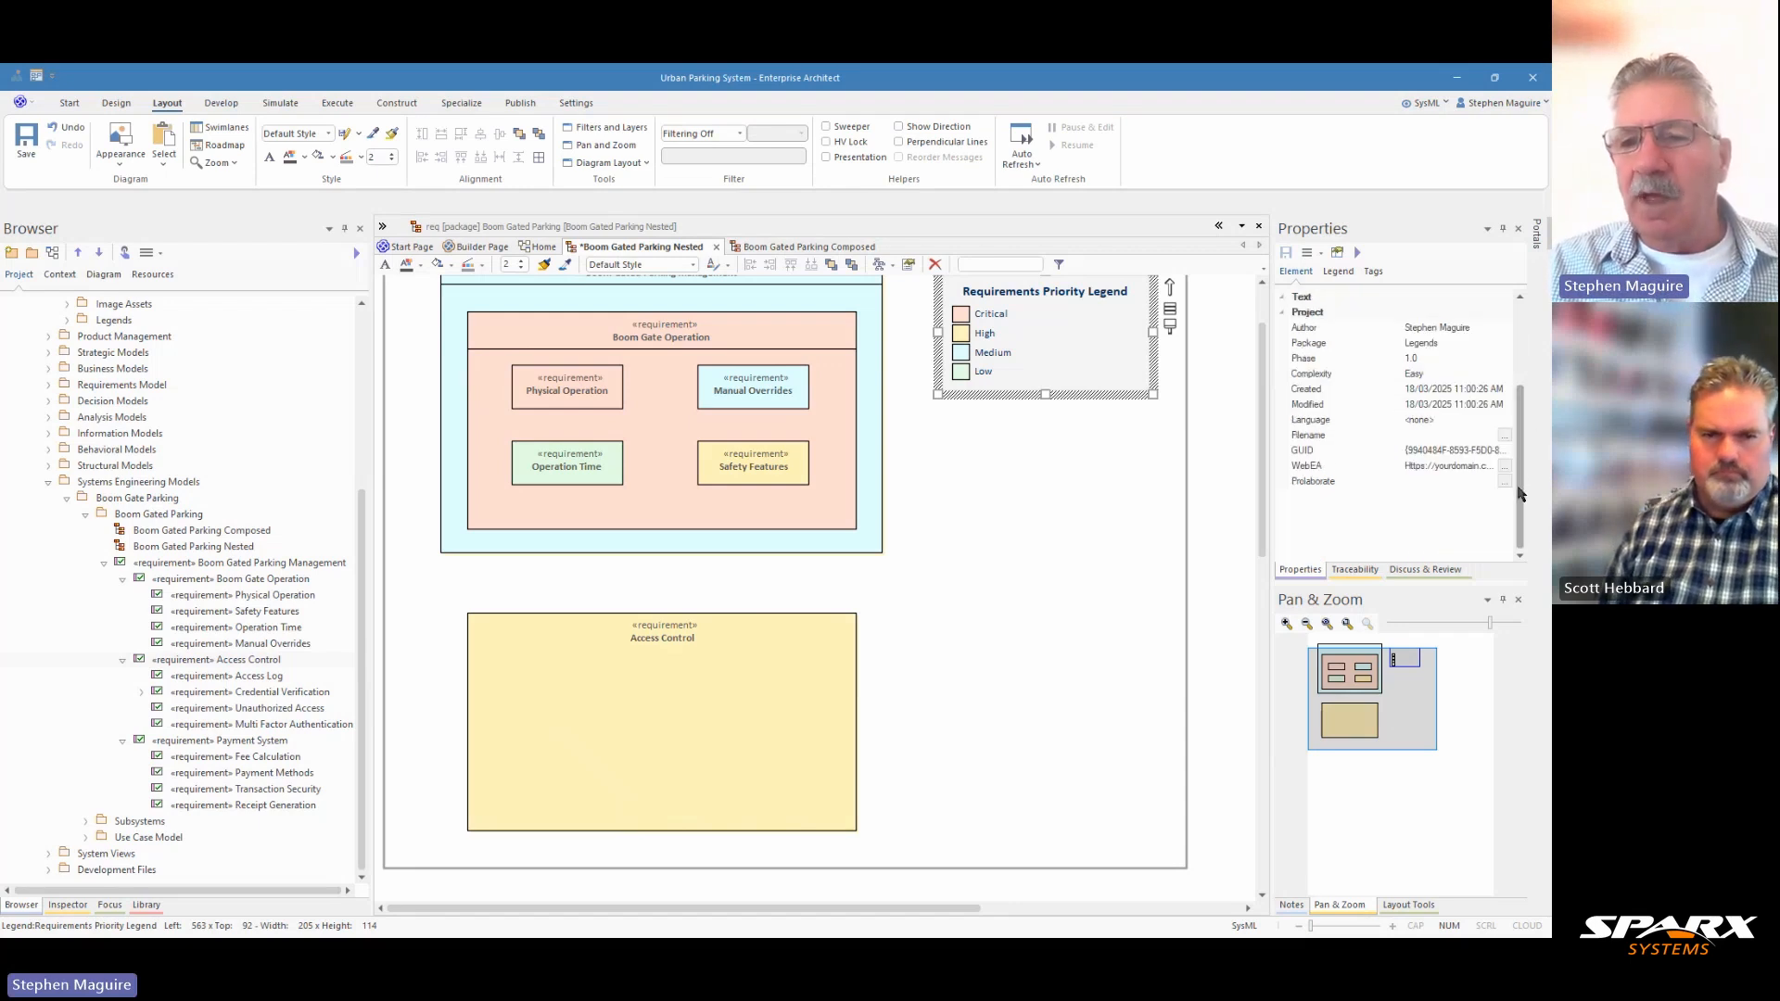
pyautogui.click(1110, 597)
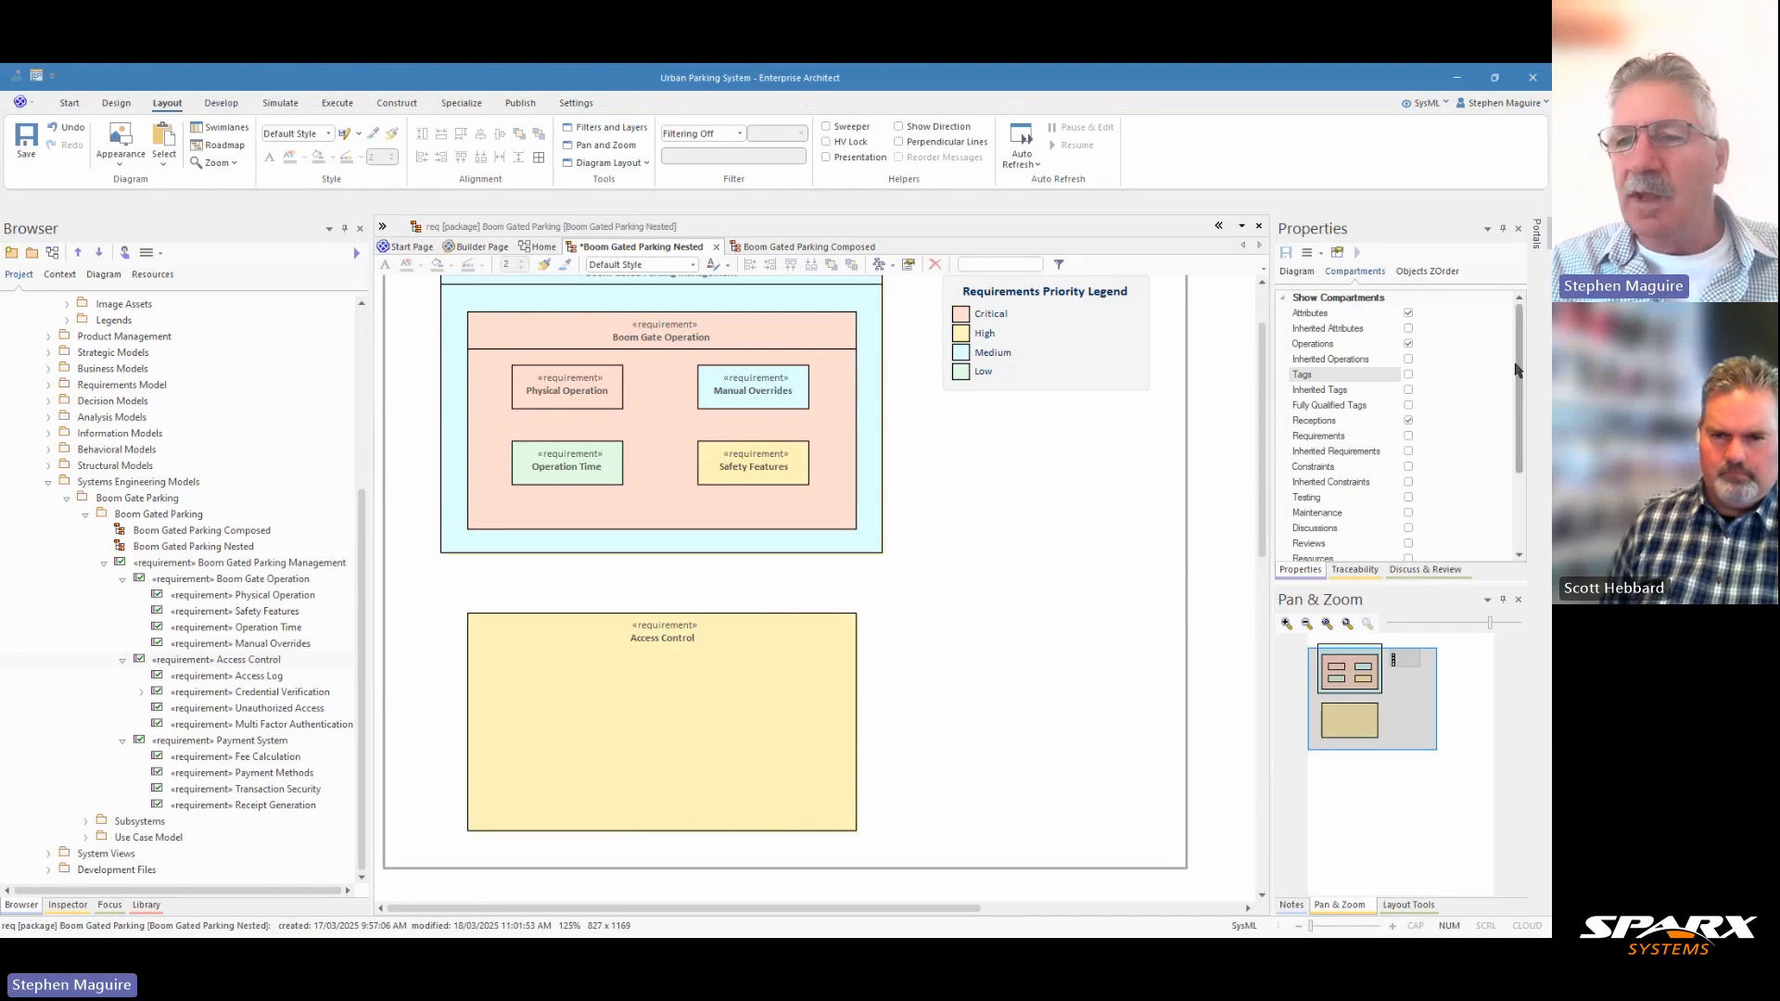
pyautogui.click(1298, 274)
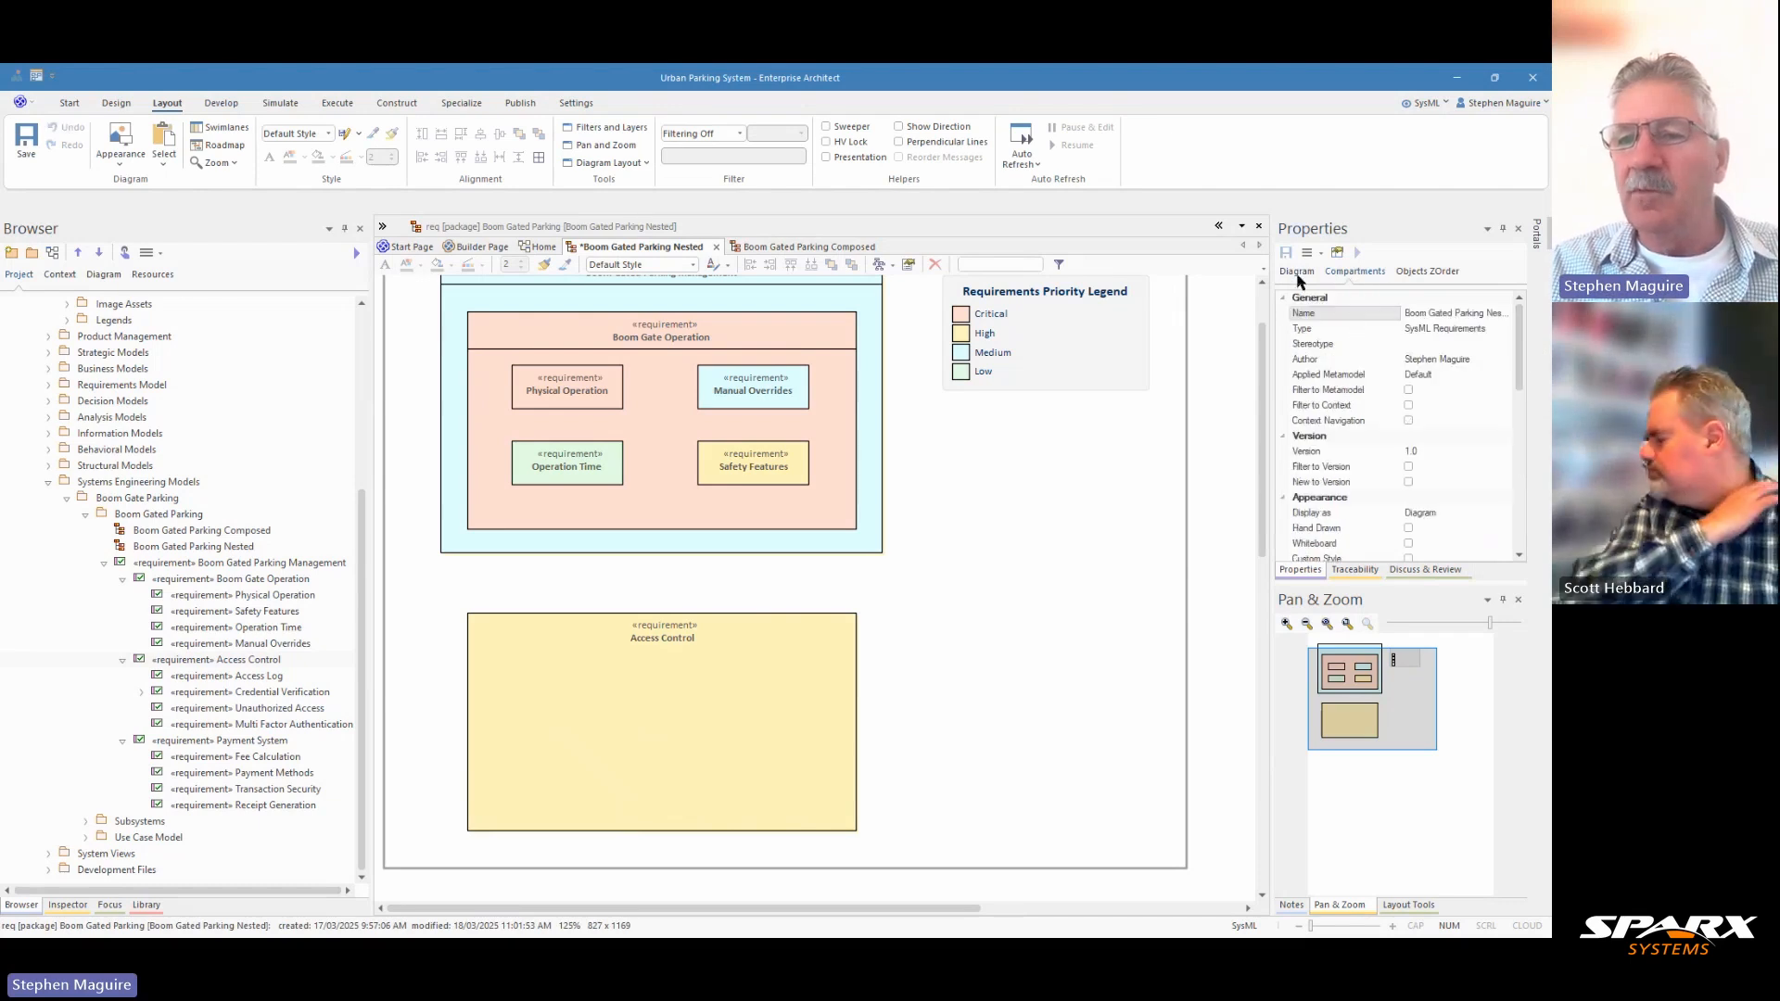
pyautogui.moveTo(1514, 345); pyautogui.dragTo(1518, 510)
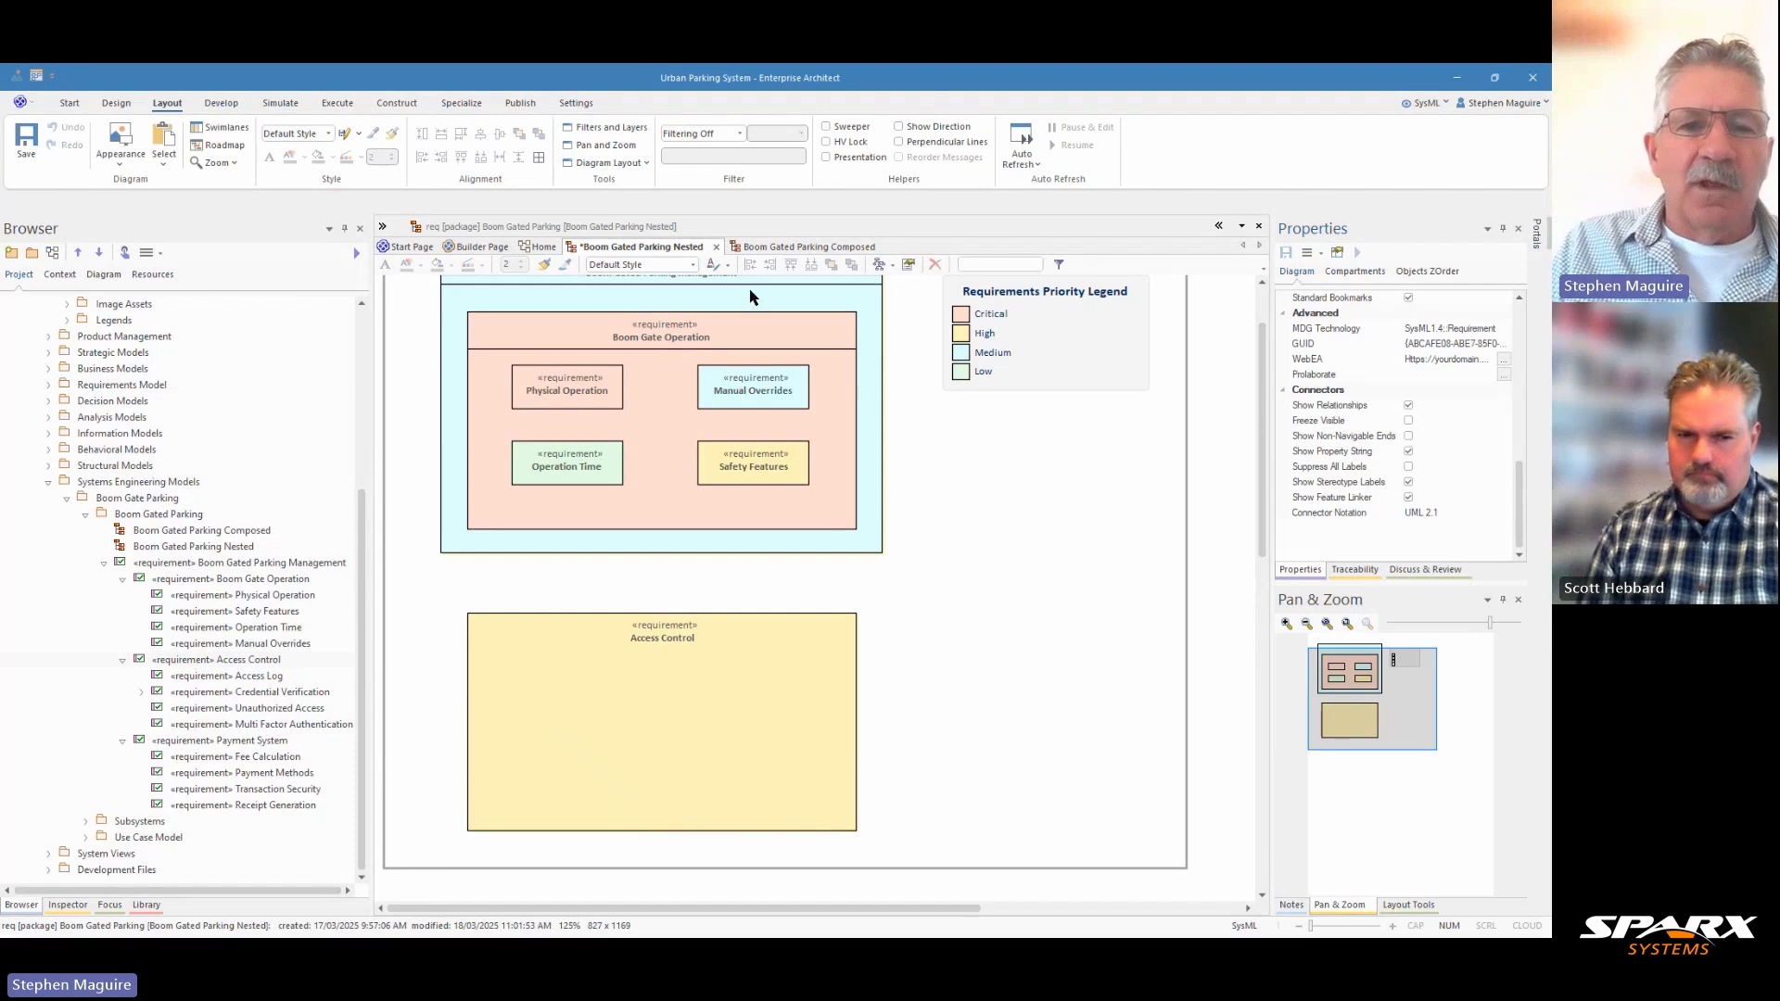
# Show the toolbox with its SysML Requirements element and relationship types, and save the nested diagram.
pyautogui.click(384, 227)
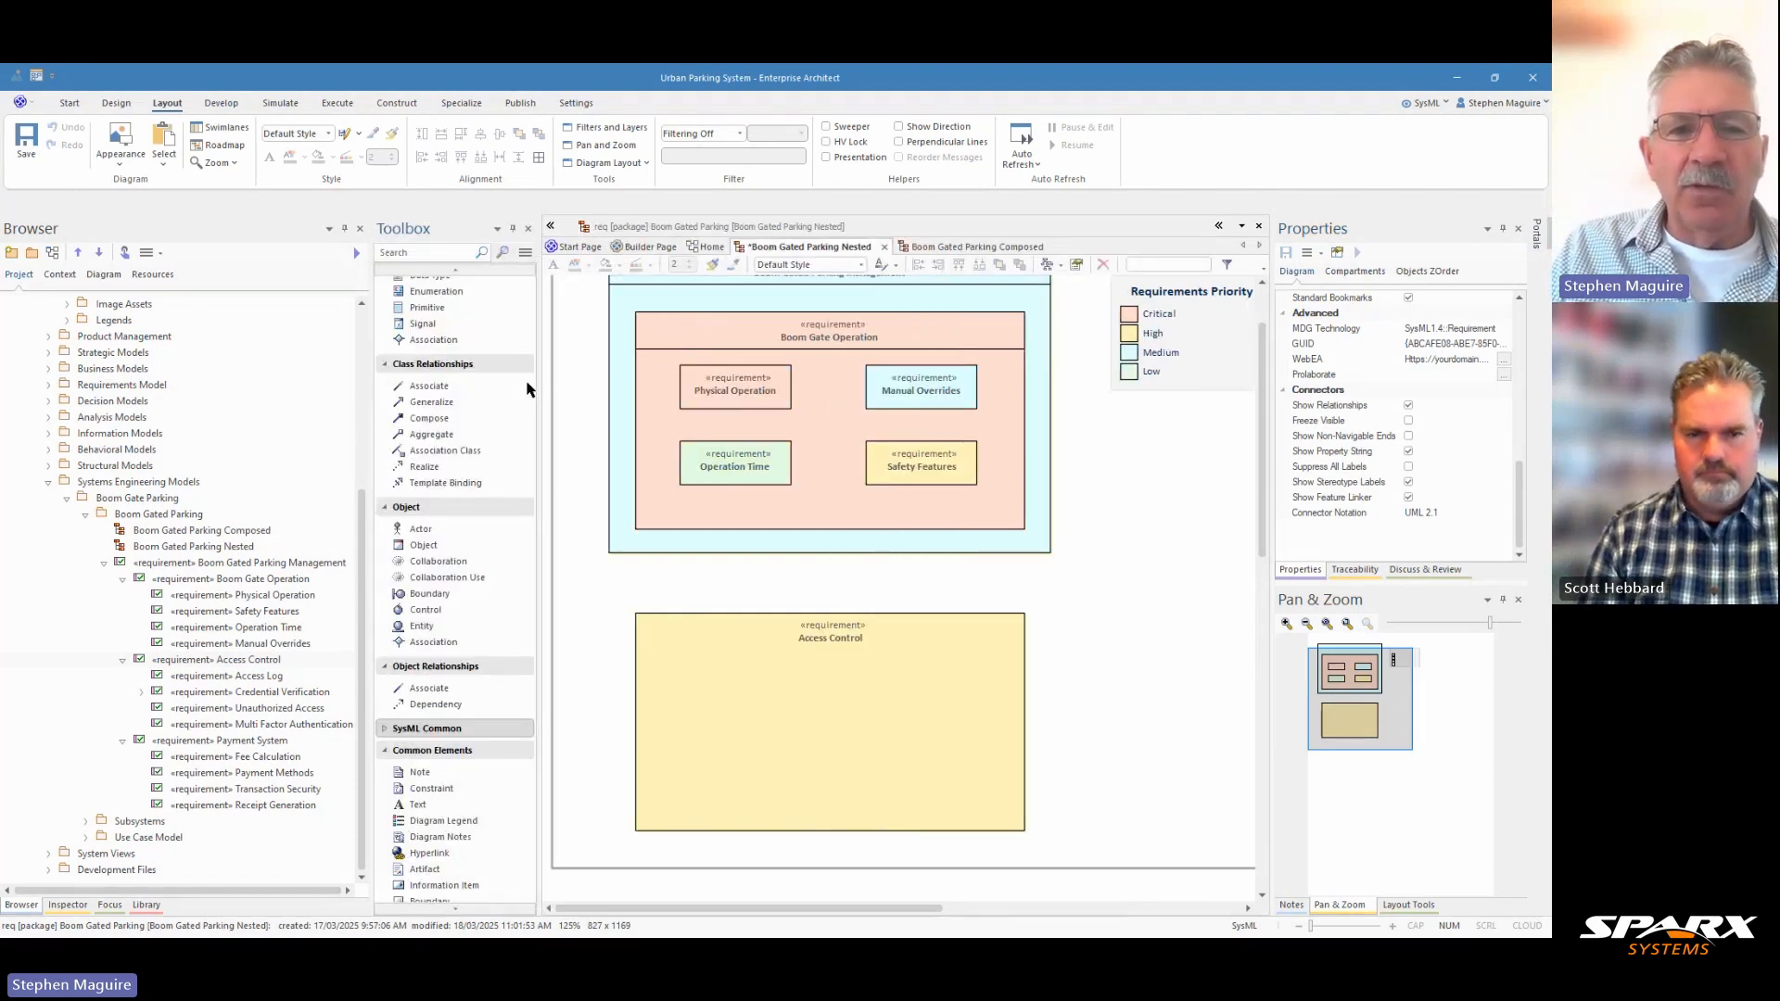
pyautogui.scroll(3, 479, 393)
pyautogui.scroll(5, 480, 393)
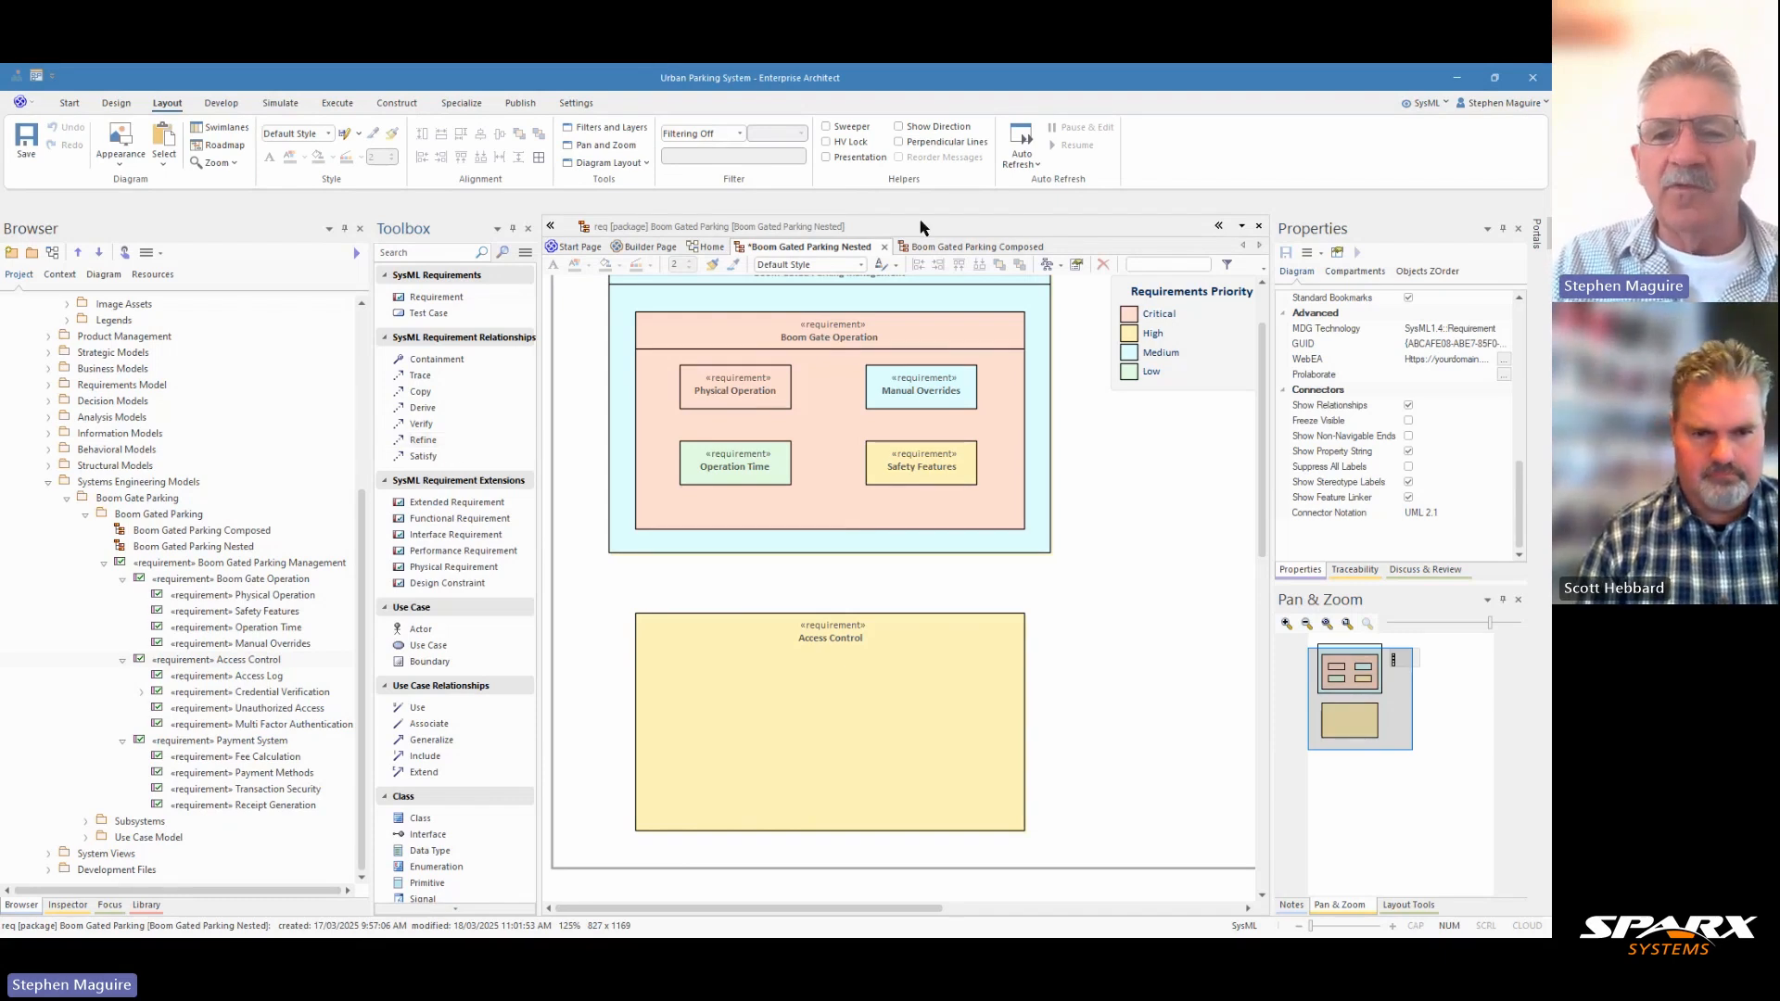
pyautogui.hotkey('ctrl', 's')
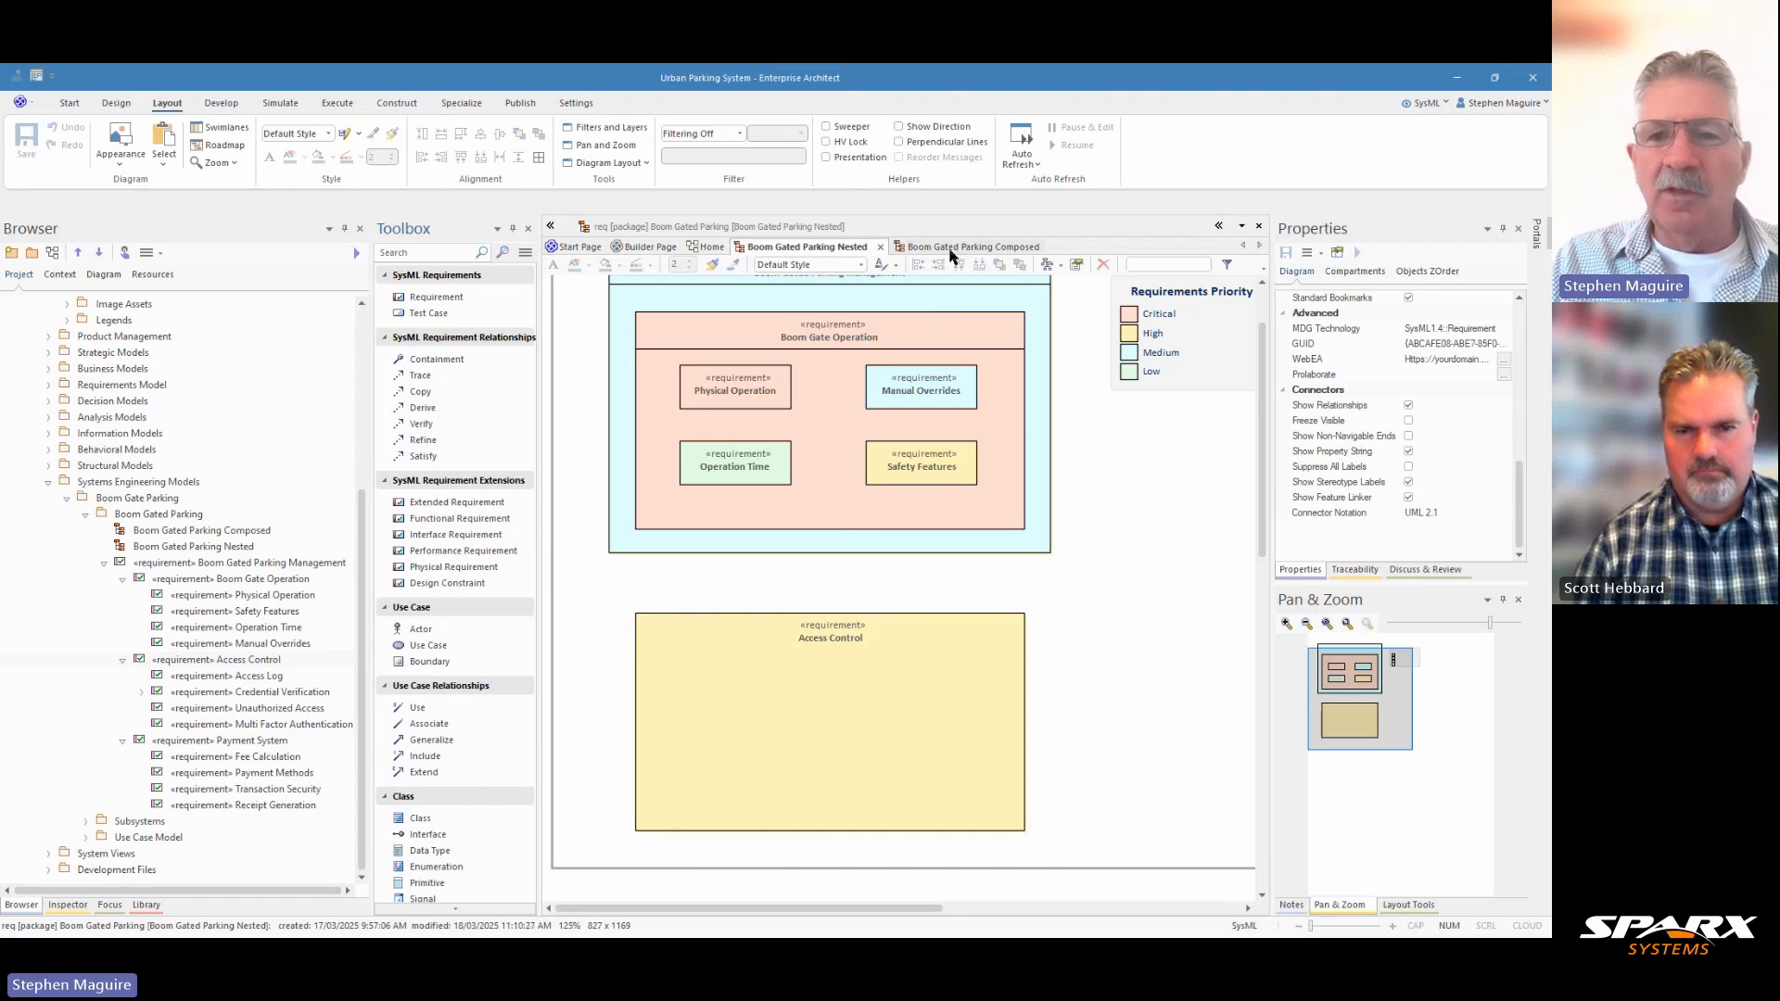
# Return to the Boom Gated Parking Composed diagram and hide the toolbox.
pyautogui.click(953, 249)
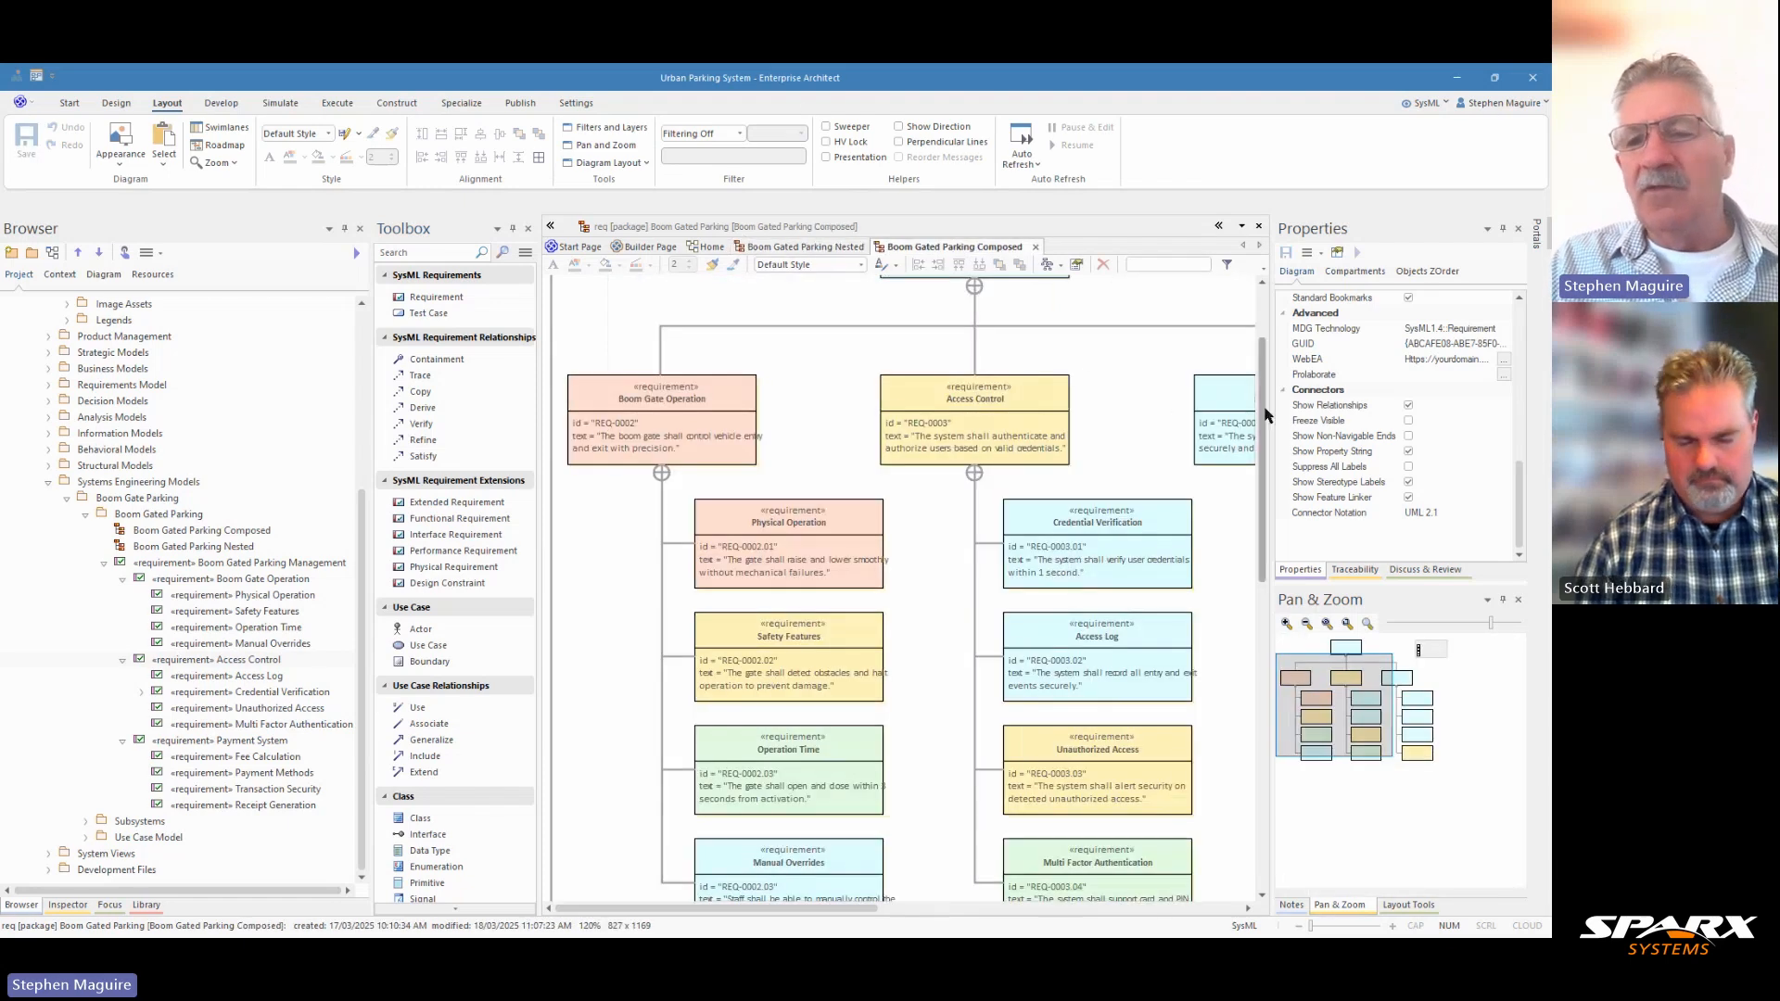
pyautogui.scroll(3, 1263, 415)
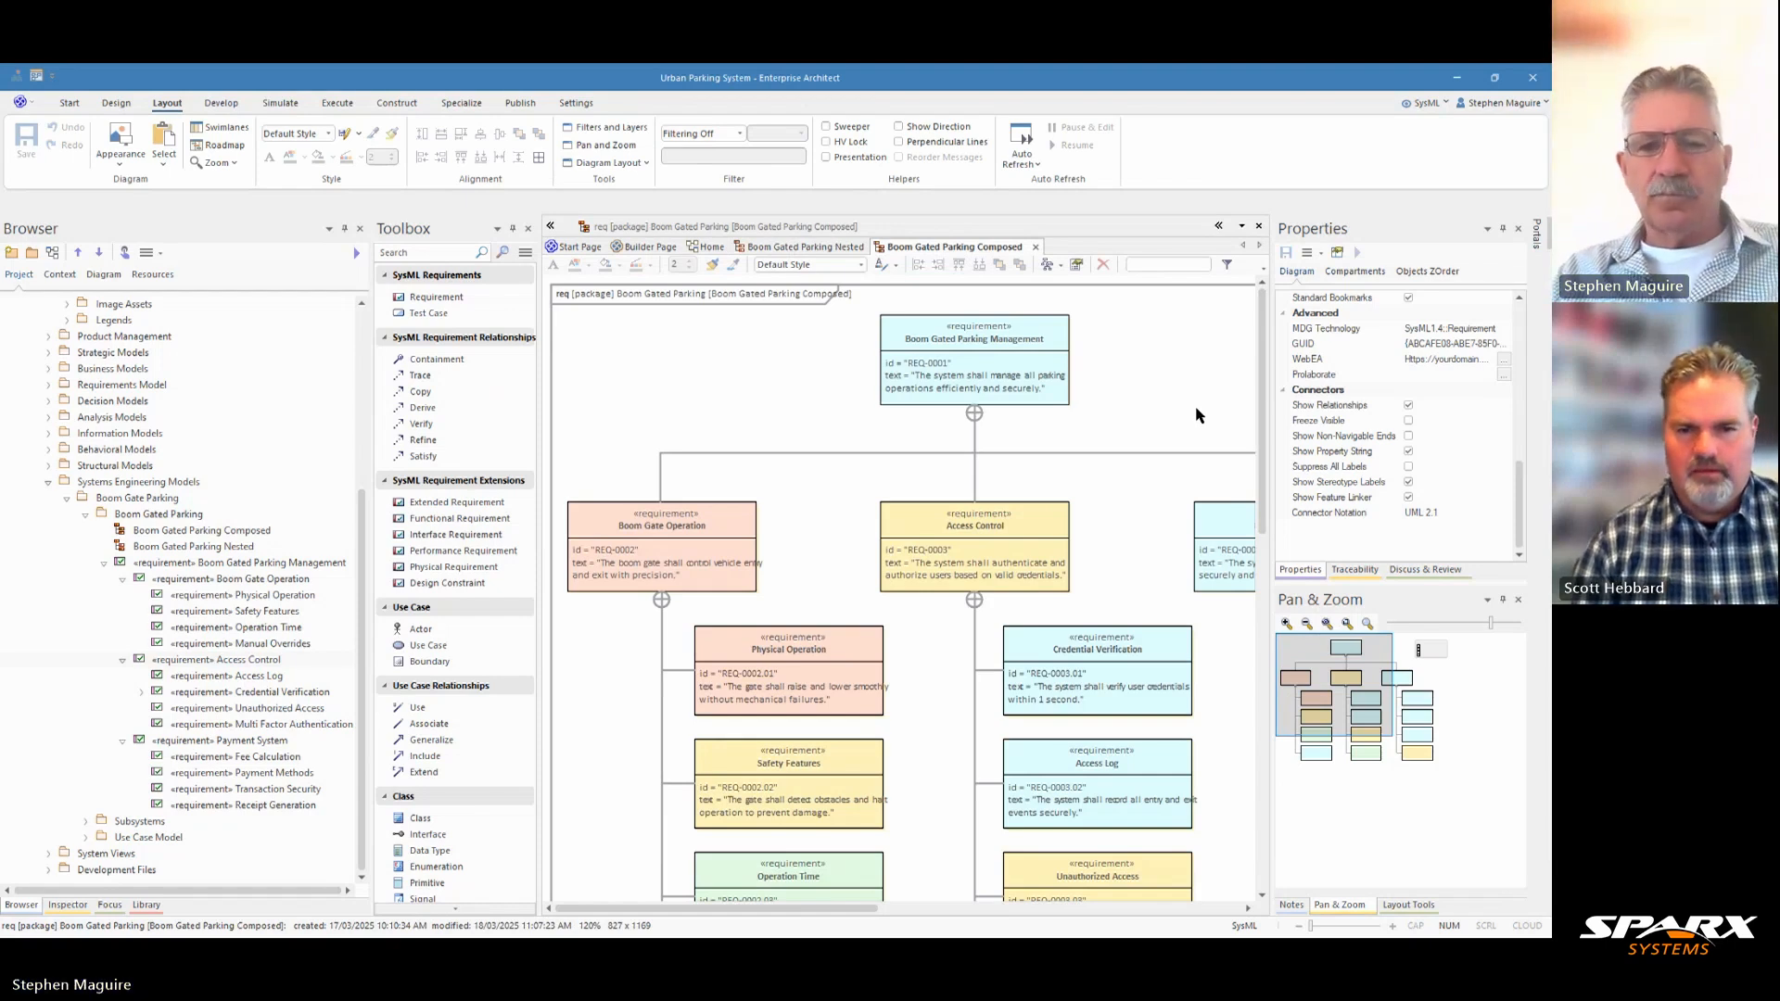
pyautogui.click(553, 224)
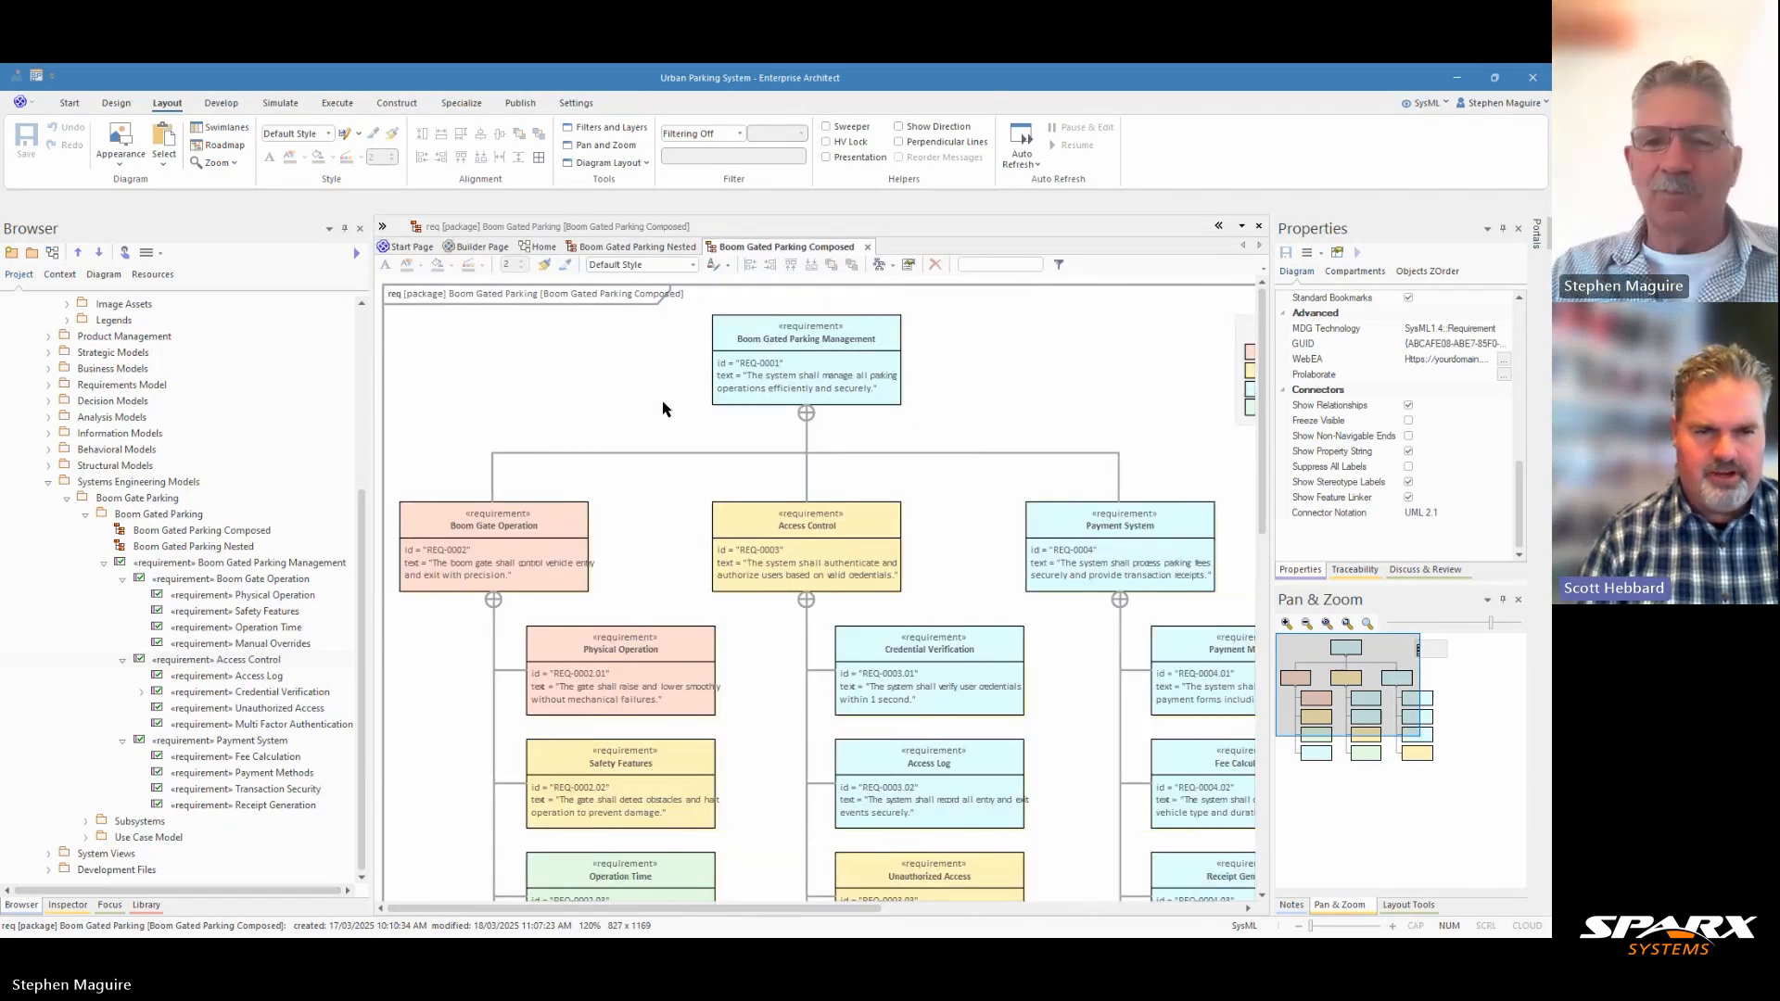